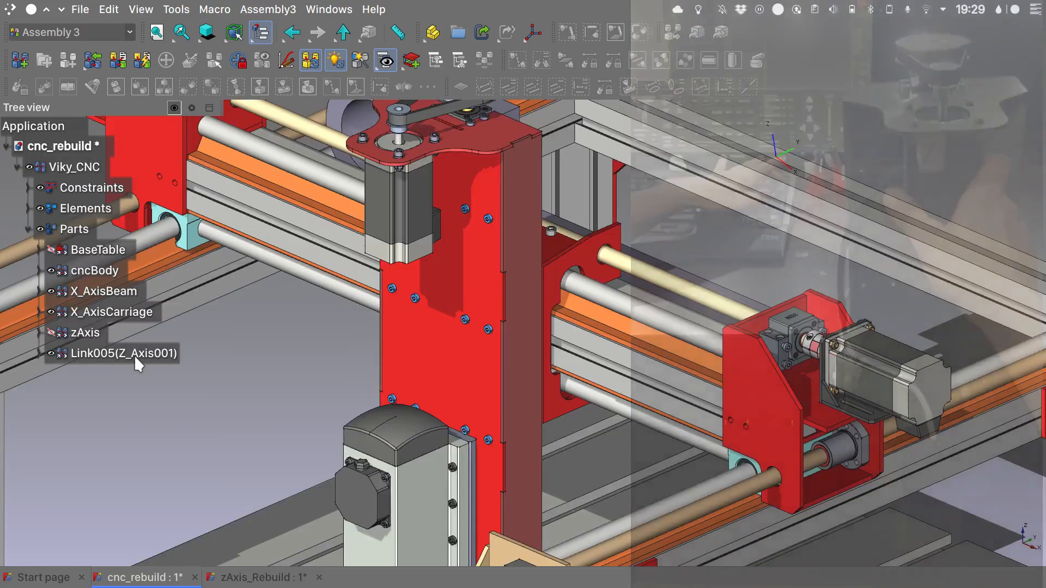
Step: Move the Link005(Z_Axis001) assembly up and along the X-axis beam with the Axial Move tool
{"action": "left_click", "coordinate": [134, 355]}
{"action": "scroll", "coordinate": [354, 363], "scroll_direction": "down", "scroll_amount": 2}
{"action": "scroll", "coordinate": [354, 363], "scroll_direction": "down", "scroll_amount": 2}
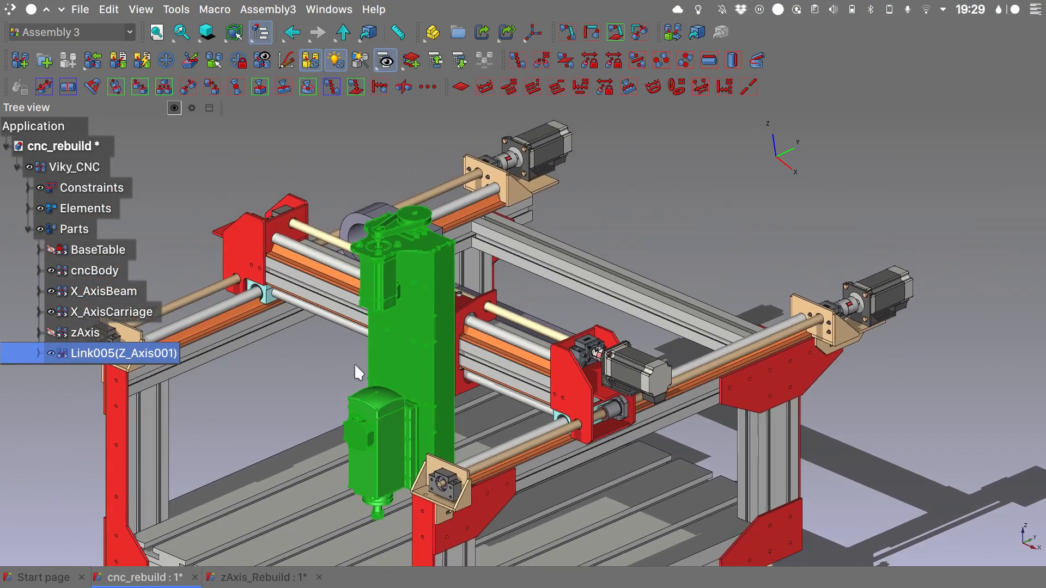
{"action": "key", "text": "a"}
{"action": "key", "text": "m"}
{"action": "left_click_drag", "start_coordinate": [424, 251], "coordinate": [425, 197]}
{"action": "left_click_drag", "start_coordinate": [472, 336], "coordinate": [406, 311]}
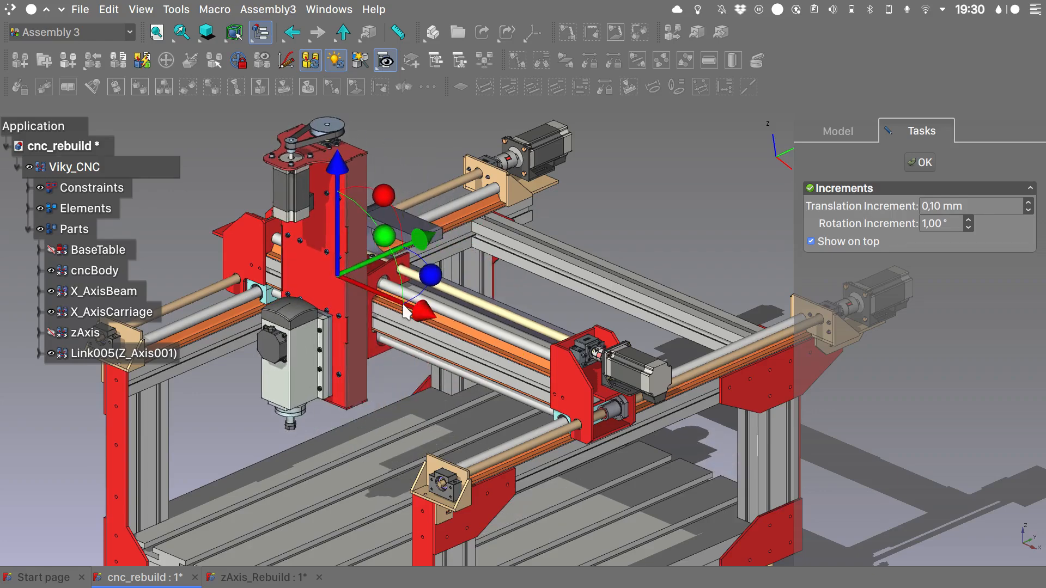
{"action": "key", "text": "Escape"}
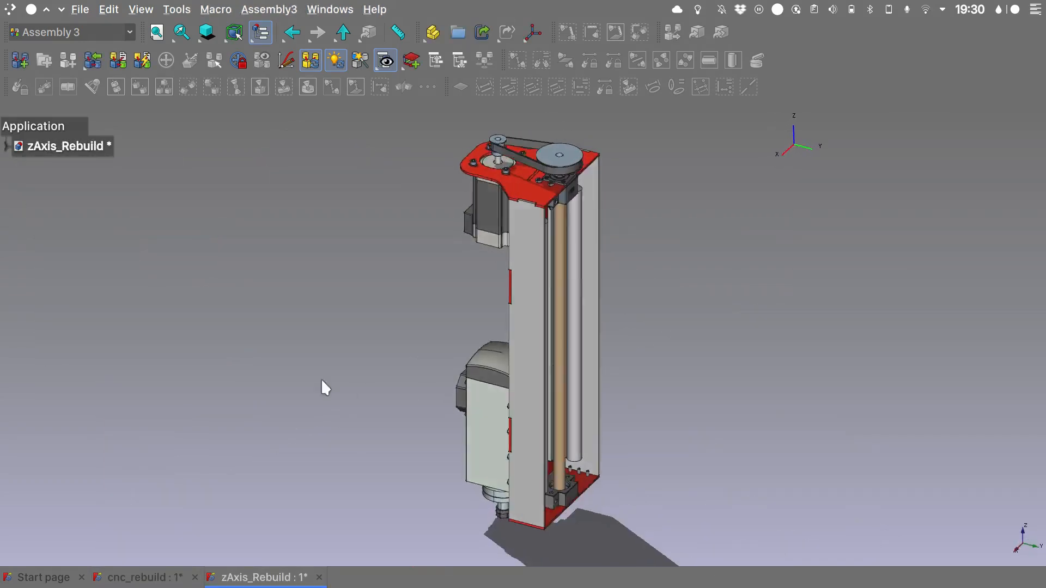
Step: Inspect the zAxis_Rebuild assembly from below, around the spindle and the end plate
{"action": "middle_click_drag", "start_coordinate": [321, 378], "coordinate": [619, 421]}
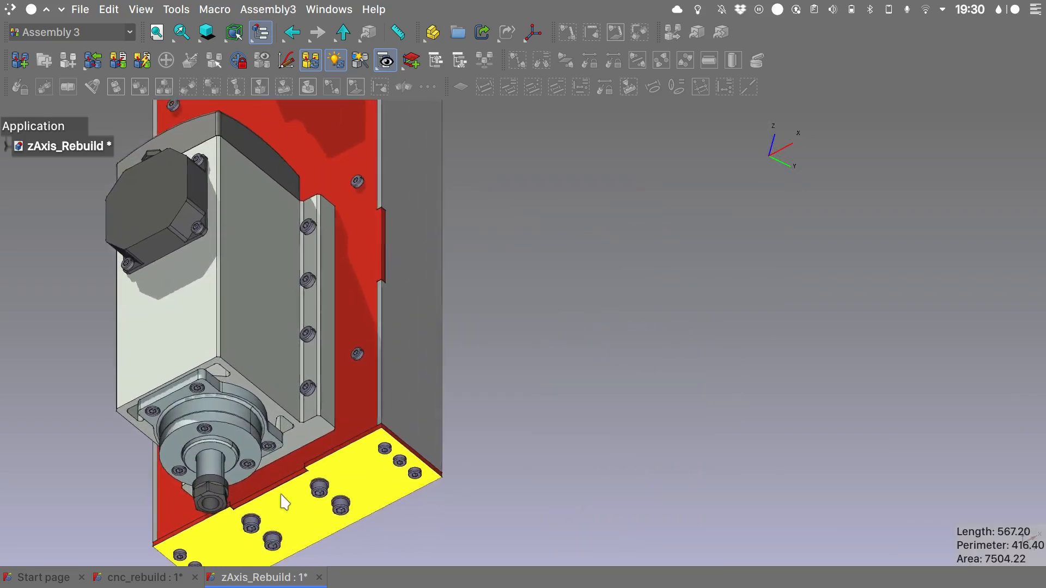
{"action": "scroll", "coordinate": [284, 503], "scroll_direction": "up", "scroll_amount": 3}
{"action": "scroll", "coordinate": [281, 495], "scroll_direction": "down", "scroll_amount": 6}
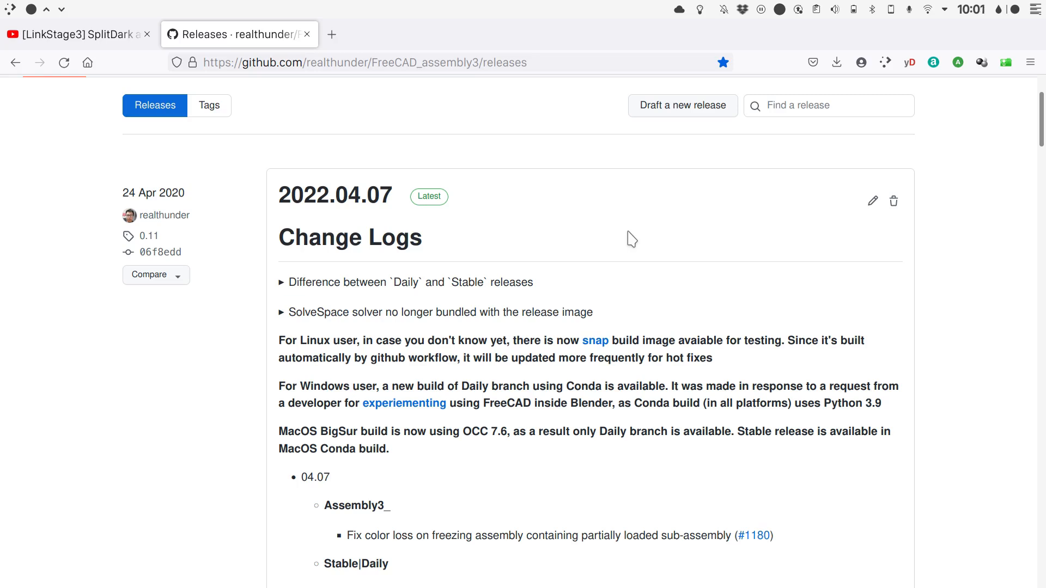
Step: Switch to the LinkStage3 YouTube page in the browser
{"action": "left_click", "coordinate": [118, 43]}
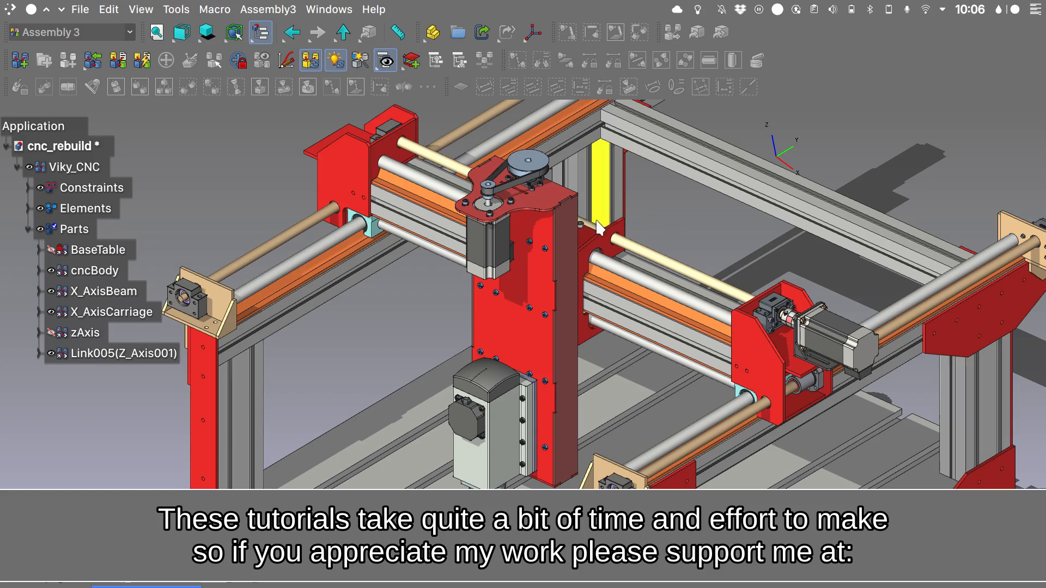
Step: Hide the Link005(Z_Axis001) assembly in cnc_rebuild and inspect the X-axis carriage's bearing blocks and nut holder
{"action": "left_click", "coordinate": [51, 353]}
{"action": "scroll", "coordinate": [543, 296], "scroll_direction": "up", "scroll_amount": 4}
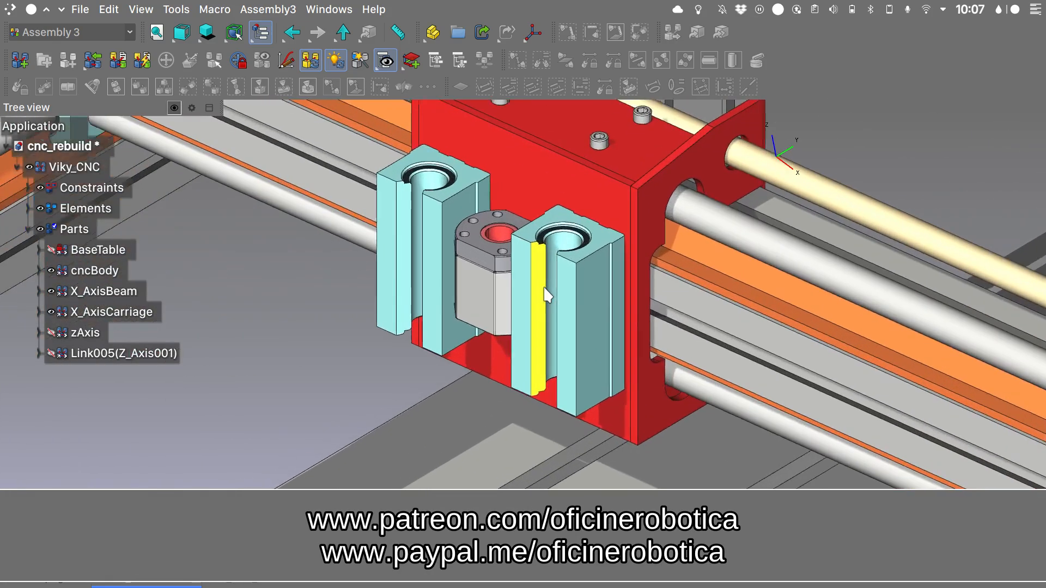
{"action": "scroll", "coordinate": [549, 387], "scroll_direction": "up", "scroll_amount": 2}
{"action": "middle_click_drag", "start_coordinate": [549, 387], "coordinate": [544, 432]}
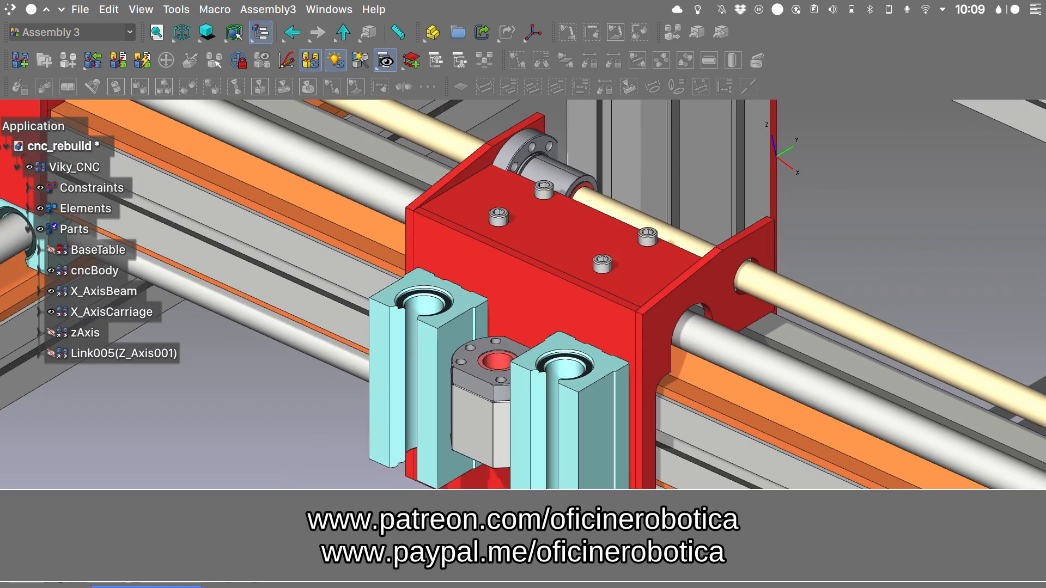
Step: Switch to the Z_Axis_Tutorial document and examine the Z-axis assembly from the front and the open rear side
{"action": "left_click", "coordinate": [264, 585]}
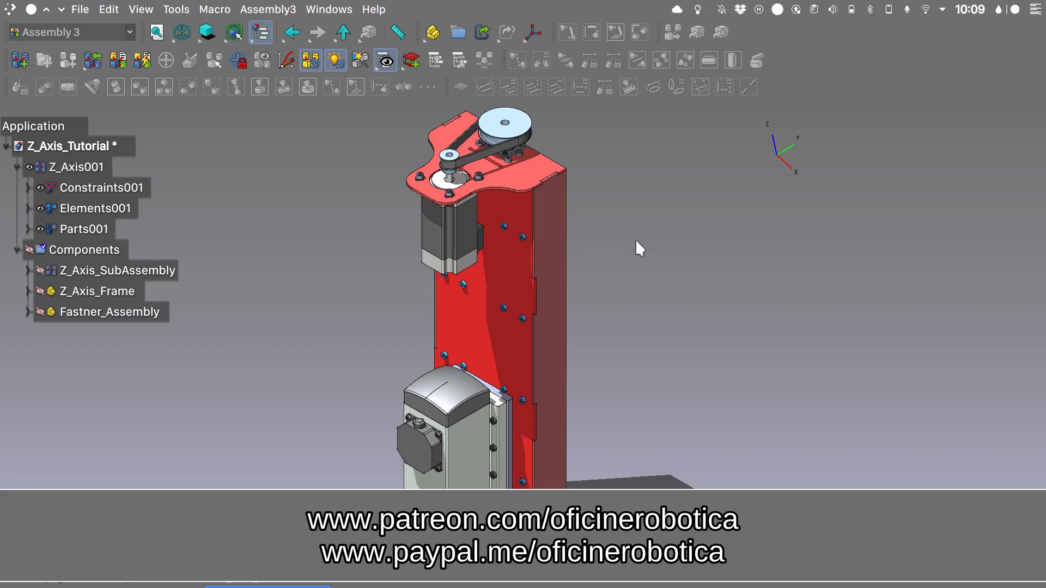
{"action": "mouse_move", "coordinate": [636, 239]}
{"action": "left_mouse_down", "text": "alt"}
{"action": "mouse_move", "coordinate": [607, 246]}
{"action": "mouse_move", "coordinate": [561, 234]}
{"action": "mouse_move", "coordinate": [617, 228]}
{"action": "left_mouse_up", "text": "alt"}
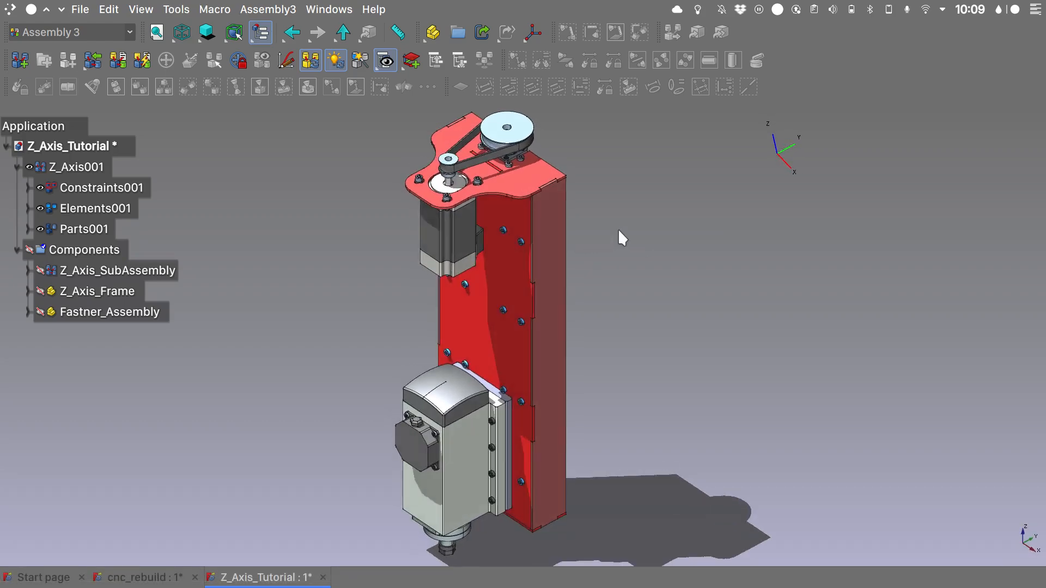
{"action": "scroll", "coordinate": [459, 234], "scroll_direction": "up", "scroll_amount": 5}
{"action": "scroll", "coordinate": [456, 229], "scroll_direction": "down", "scroll_amount": 10}
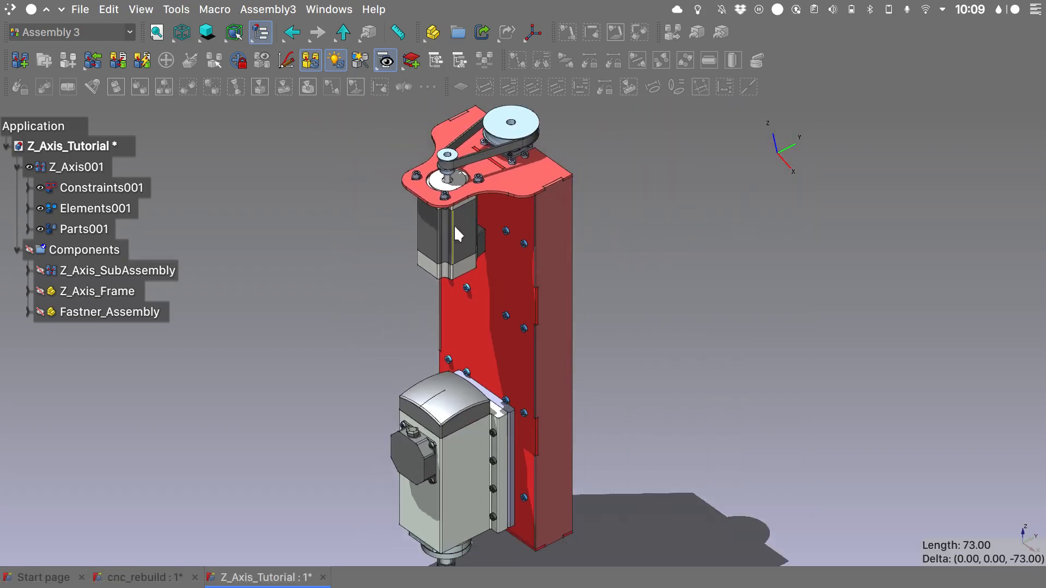
{"action": "left_click_drag", "start_coordinate": [703, 315], "coordinate": [353, 283], "text": "alt"}
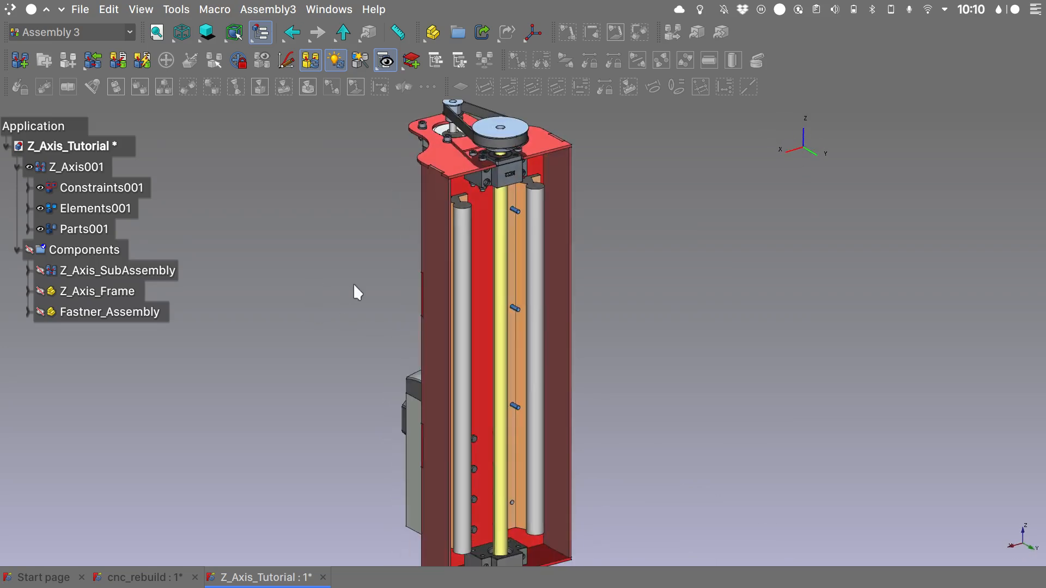
{"action": "scroll", "coordinate": [595, 301], "scroll_direction": "down", "scroll_amount": 1}
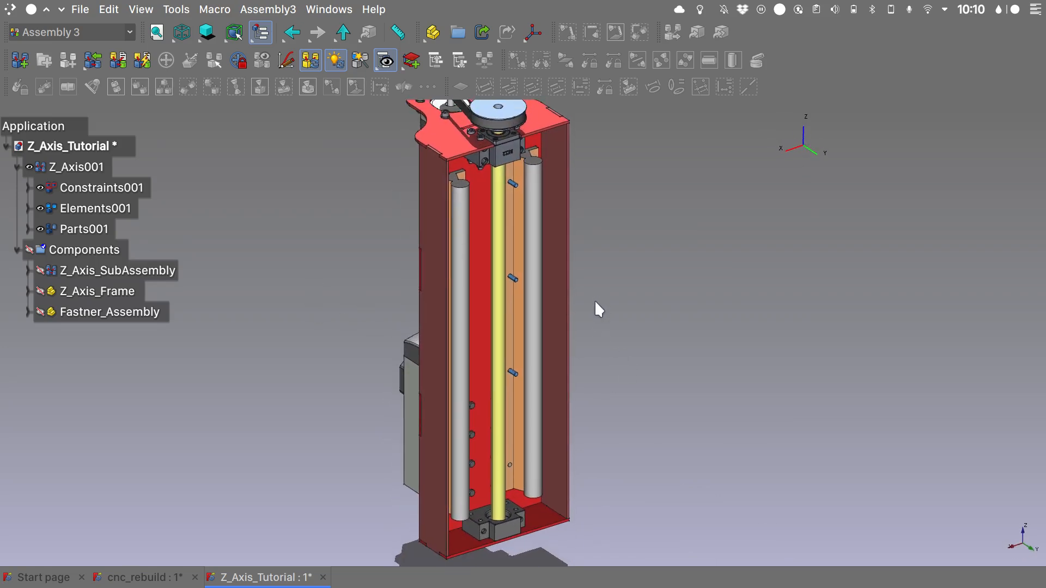
{"action": "scroll", "coordinate": [595, 301], "scroll_direction": "down", "scroll_amount": 2}
{"action": "left_click_drag", "start_coordinate": [381, 310], "coordinate": [750, 325], "text": "alt"}
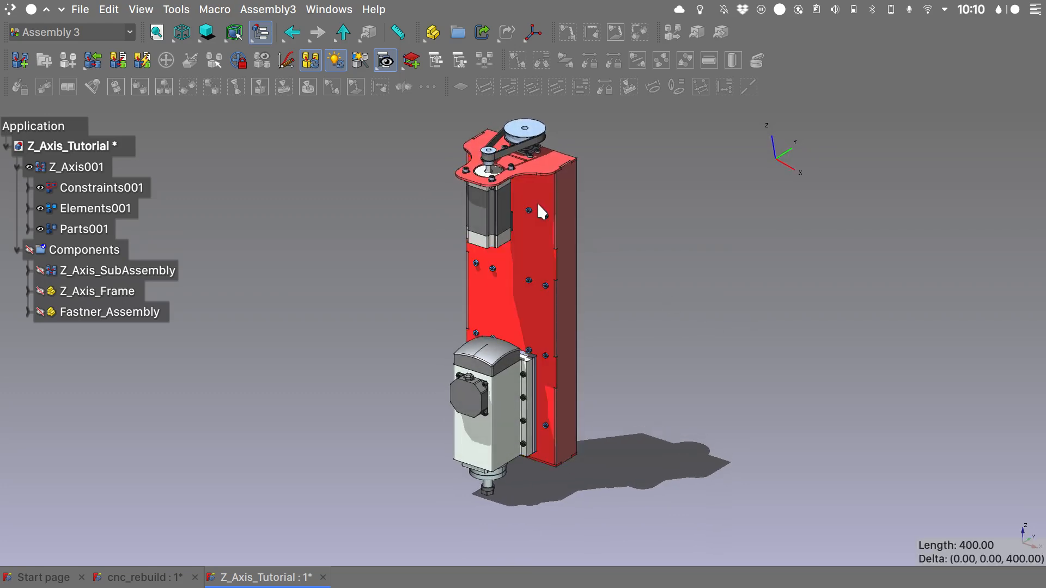
{"action": "scroll", "coordinate": [537, 203], "scroll_direction": "up", "scroll_amount": 5}
{"action": "scroll", "coordinate": [532, 320], "scroll_direction": "down", "scroll_amount": 1}
{"action": "scroll", "coordinate": [535, 320], "scroll_direction": "up", "scroll_amount": 3}
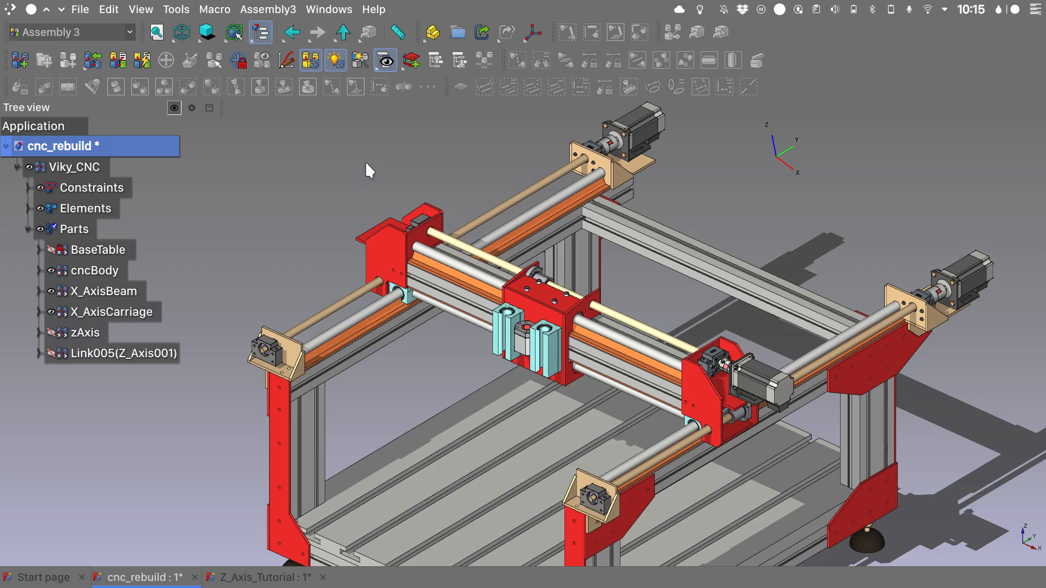
Step: Set the tree view to multi-document mode, collapse Viky_CNC and look through the list of loaded documents
{"action": "left_click", "coordinate": [255, 41]}
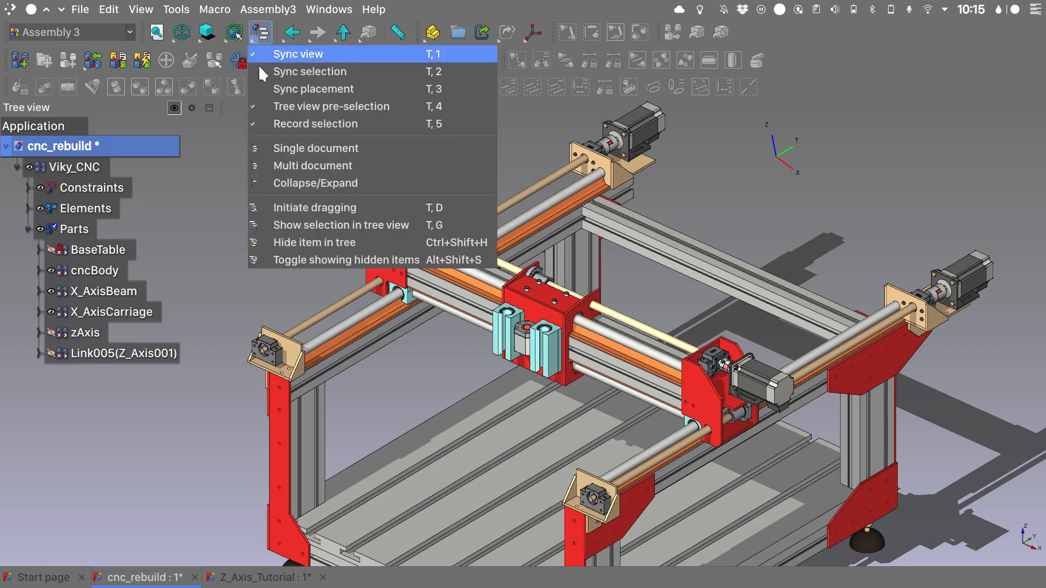
{"action": "left_click", "coordinate": [281, 169]}
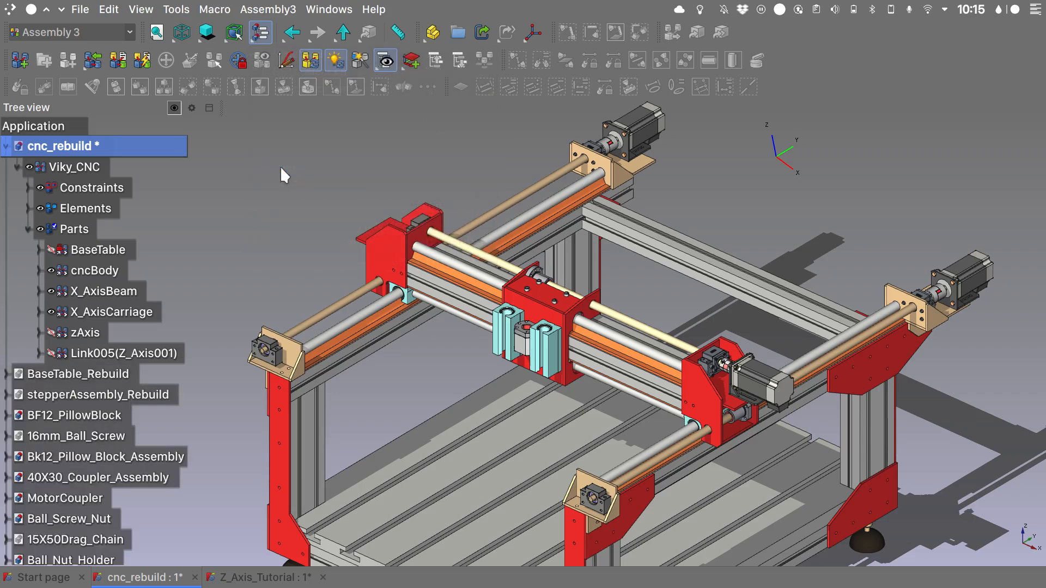
{"action": "left_click", "coordinate": [17, 167]}
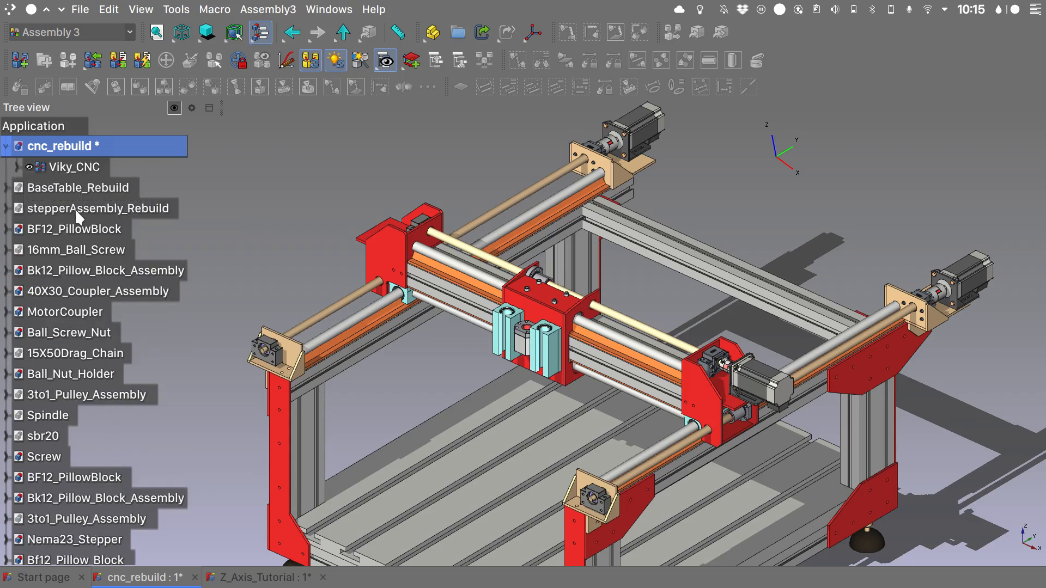
{"action": "scroll", "coordinate": [75, 202], "scroll_direction": "down", "scroll_amount": 5}
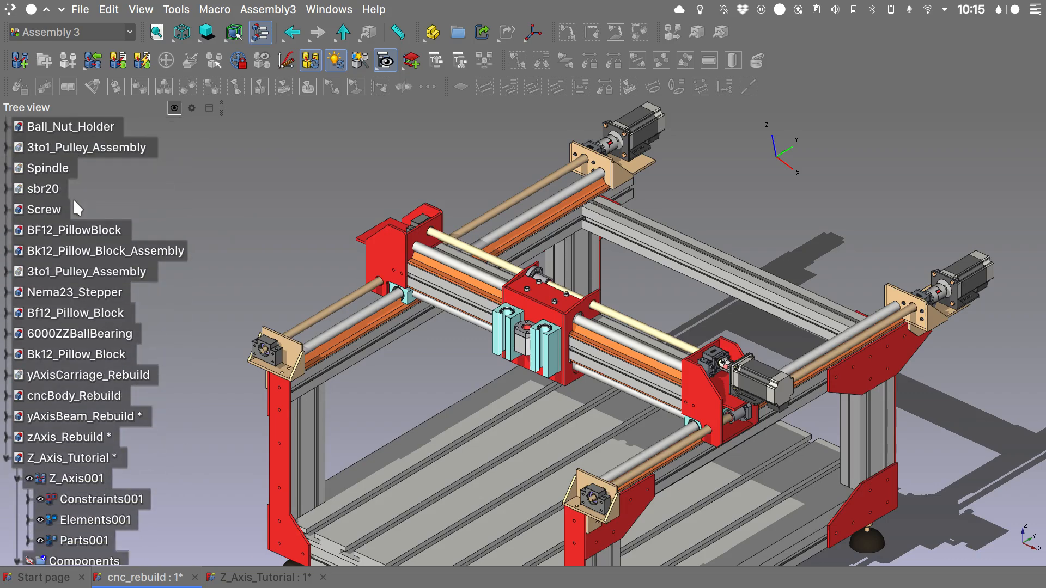
{"action": "scroll", "coordinate": [60, 411], "scroll_direction": "up", "scroll_amount": 5}
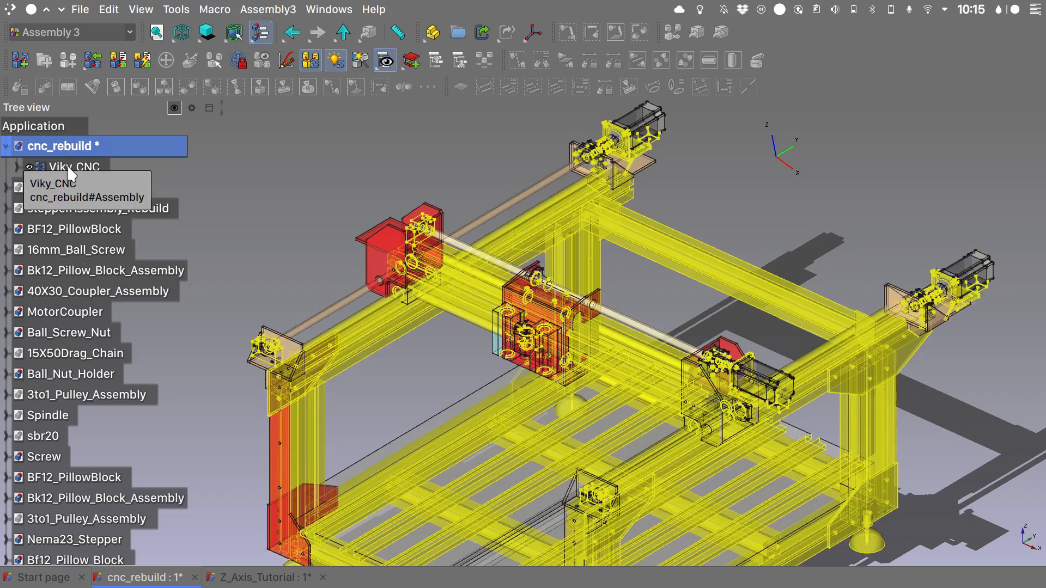
Step: Highlight the whole Viky_CNC assembly, expand it and select its cncBody part
{"action": "left_click", "coordinate": [69, 168]}
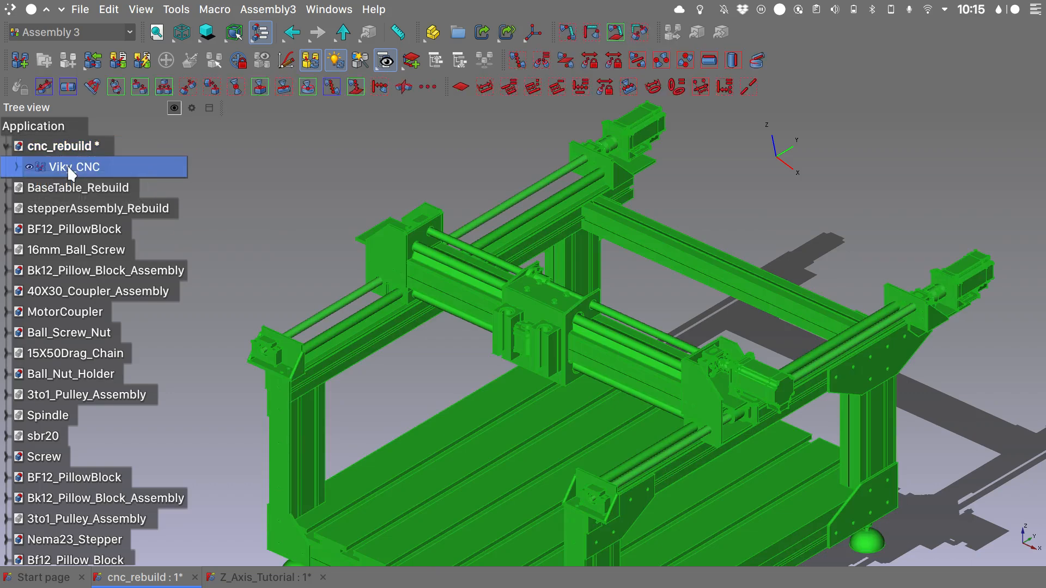
{"action": "left_click", "coordinate": [16, 167]}
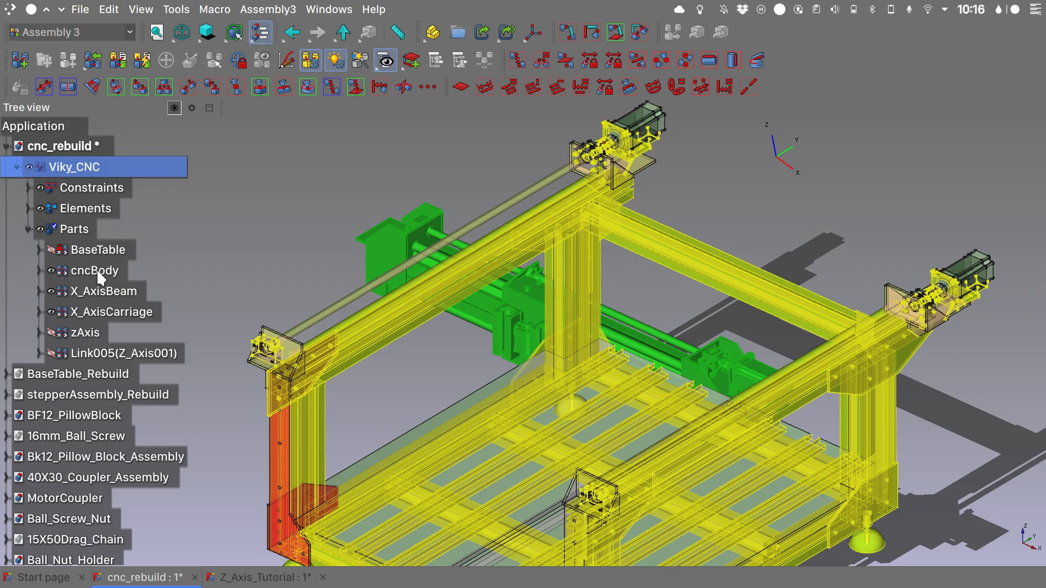
{"action": "left_click", "coordinate": [102, 279]}
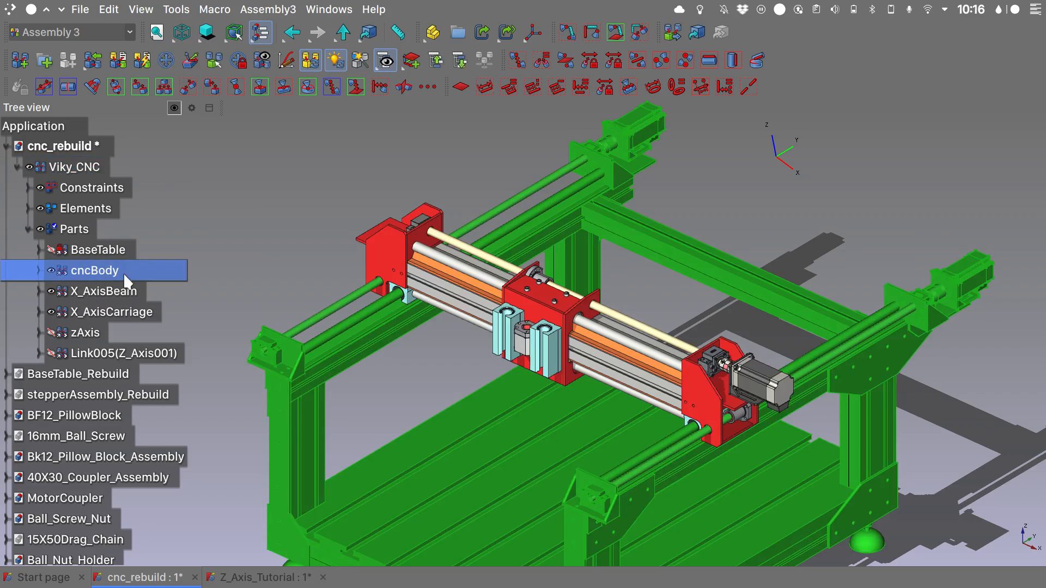
{"action": "scroll", "coordinate": [101, 417], "scroll_direction": "down", "scroll_amount": 5}
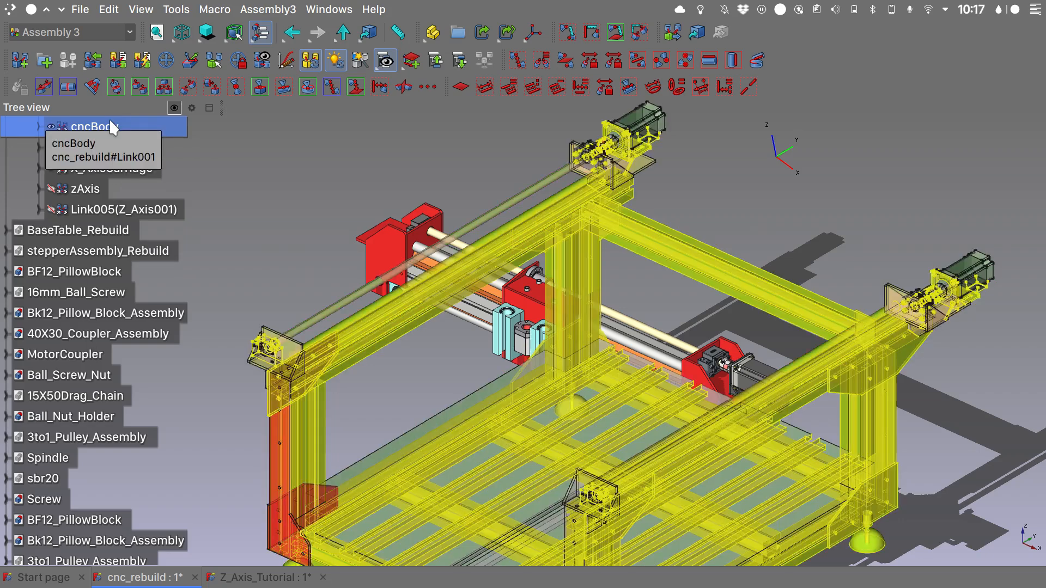
{"action": "left_click", "coordinate": [111, 124]}
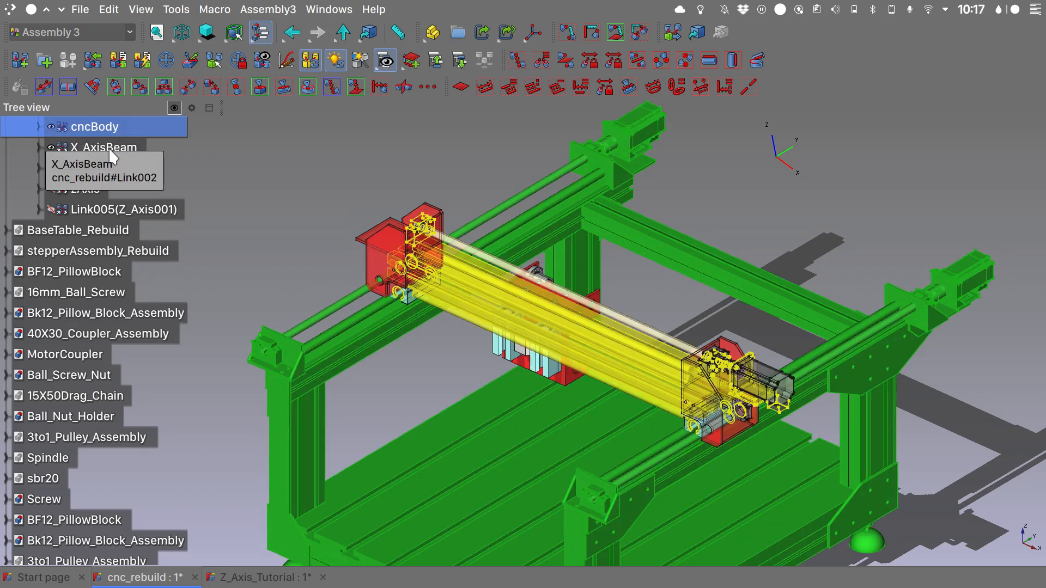
Step: Open the cncBody_Rebuild document and expand its contents in the tree
{"action": "scroll", "coordinate": [101, 267], "scroll_direction": "down", "scroll_amount": 3}
{"action": "scroll", "coordinate": [100, 267], "scroll_direction": "down", "scroll_amount": 1}
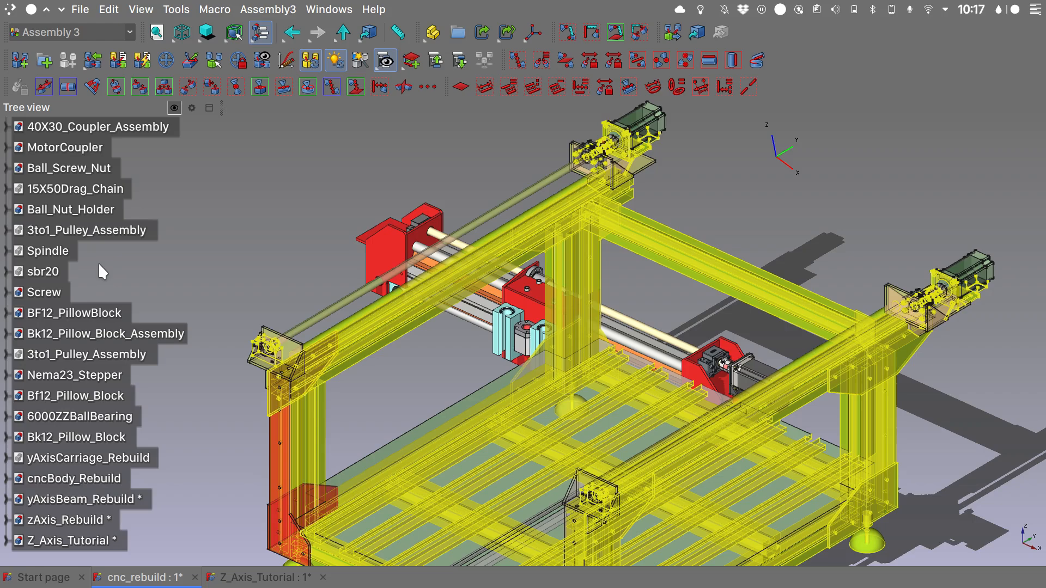
{"action": "double_click", "coordinate": [88, 485]}
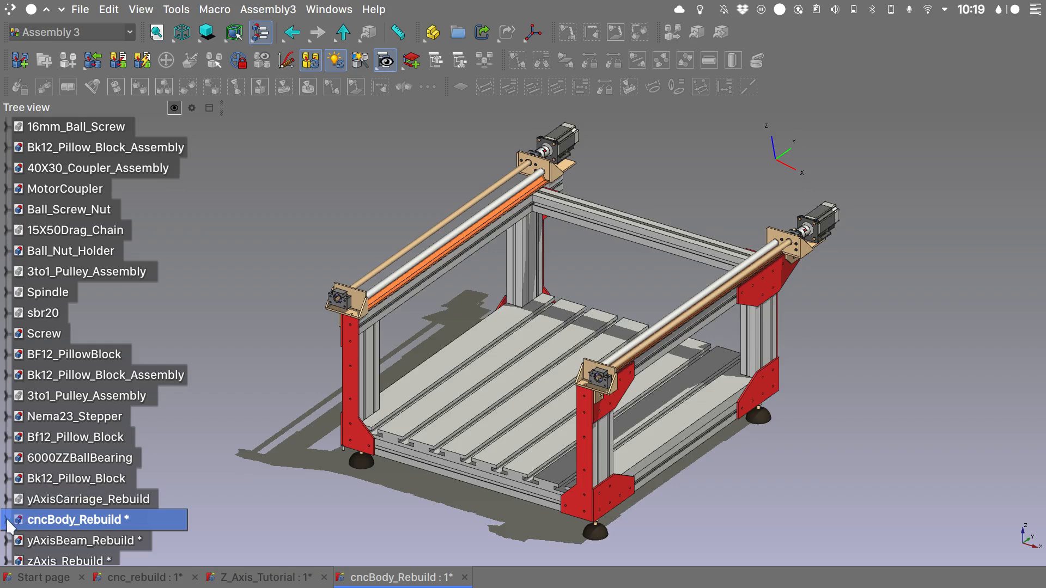
{"action": "left_click", "coordinate": [7, 520]}
{"action": "scroll", "coordinate": [6, 518], "scroll_direction": "down", "scroll_amount": 6}
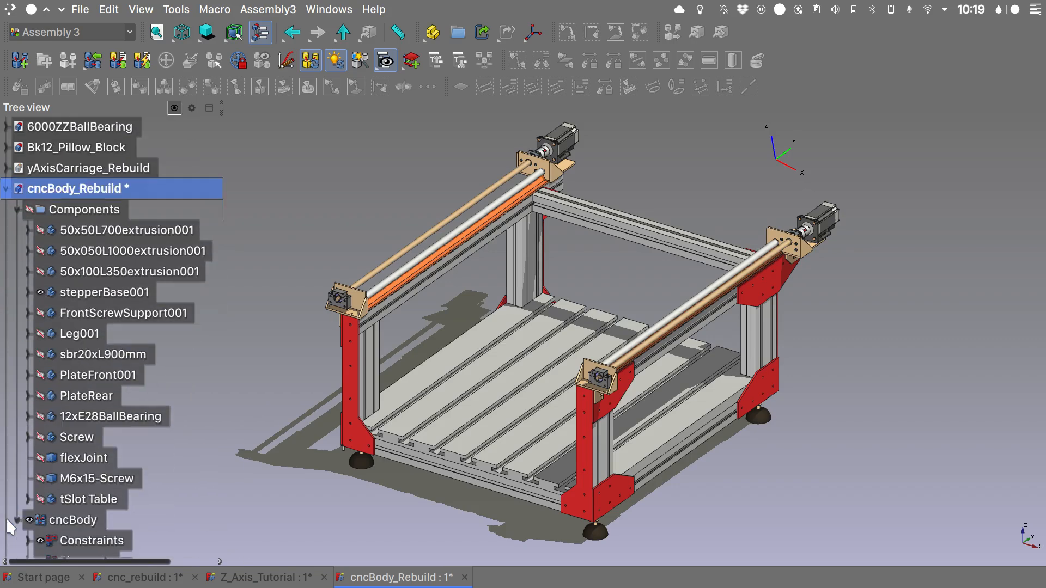
Step: Check the cncBody assembly and the tSlot Table, M6x15-Screw and flexJoint components in cncBody_Rebuild
{"action": "left_click", "coordinate": [96, 495]}
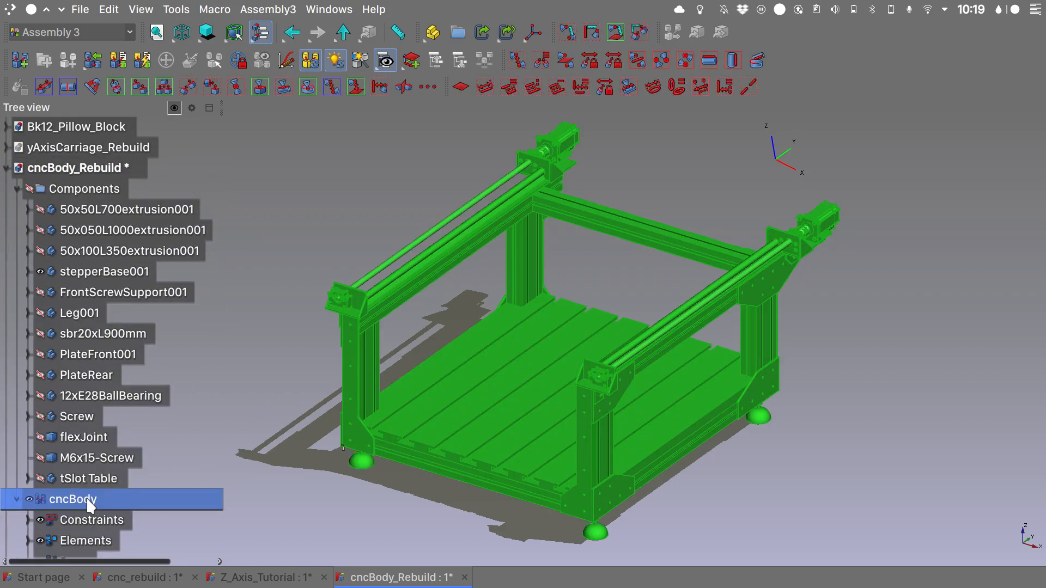
{"action": "left_click", "coordinate": [71, 476]}
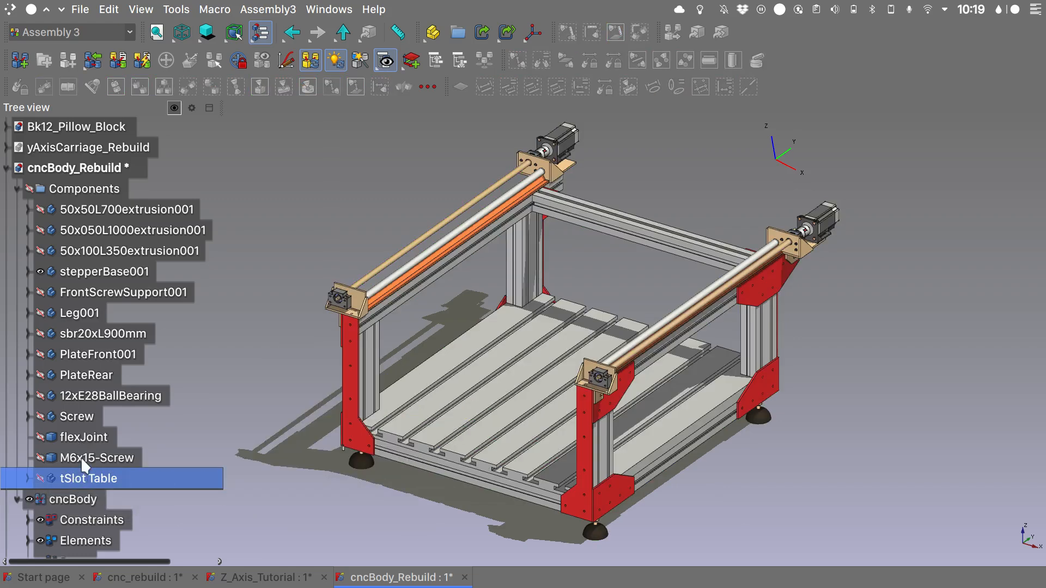
{"action": "left_click", "coordinate": [81, 456]}
{"action": "key", "text": "Up"}
Step: Return to the Z_Axis_Tutorial document and view the complete Z-axis assembly
{"action": "left_click", "coordinate": [253, 581]}
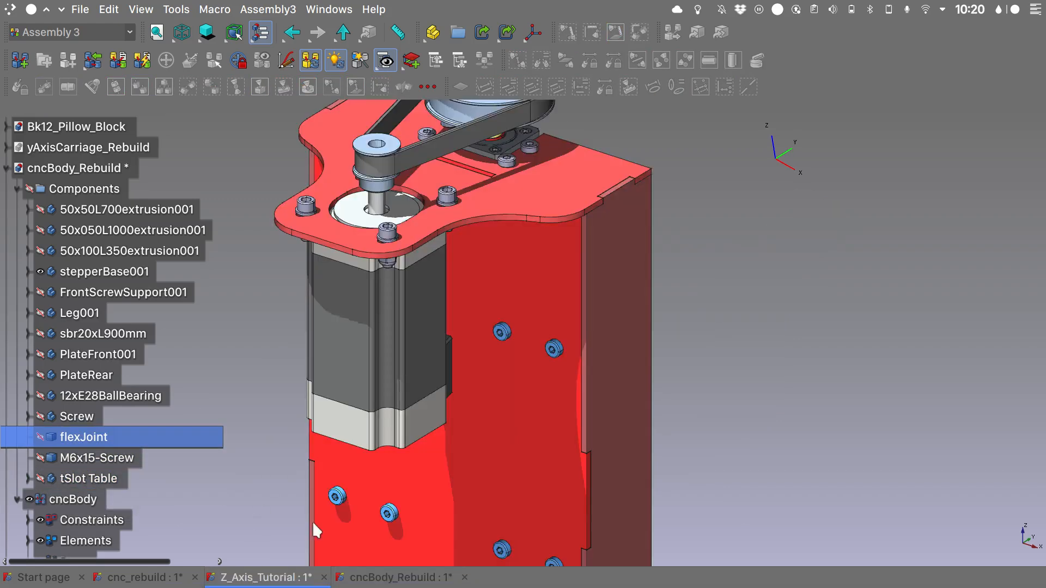
{"action": "scroll", "coordinate": [541, 249], "scroll_direction": "down", "scroll_amount": 5}
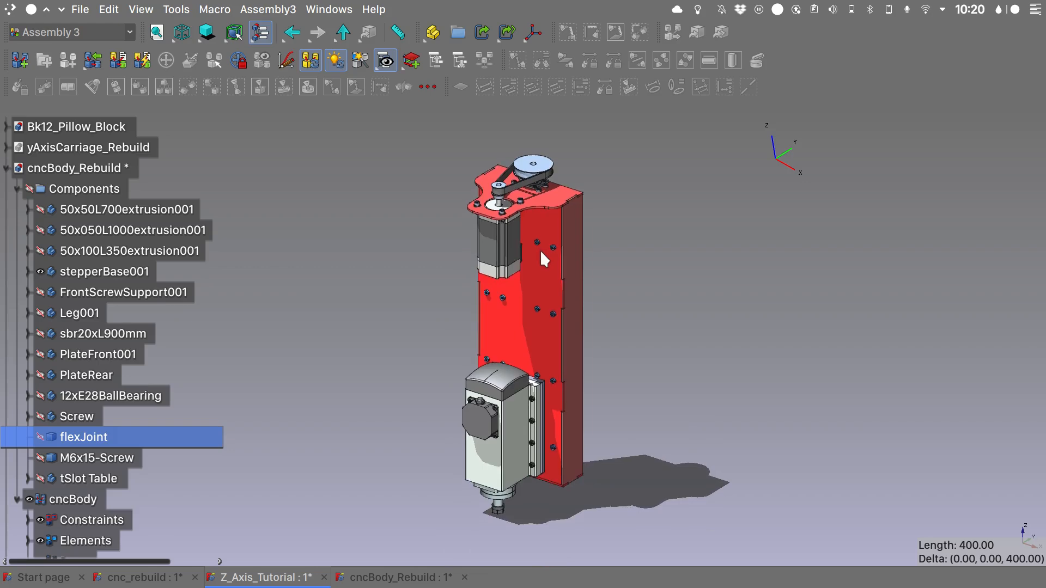
{"action": "left_click_drag", "start_coordinate": [622, 380], "coordinate": [592, 417], "text": "alt"}
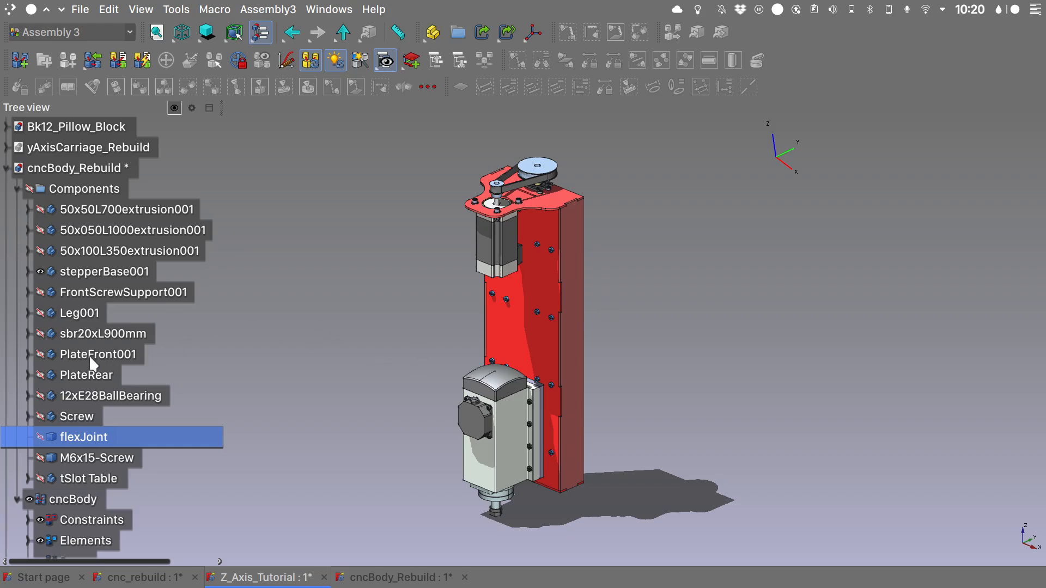
{"action": "scroll", "coordinate": [89, 354], "scroll_direction": "up", "scroll_amount": 15}
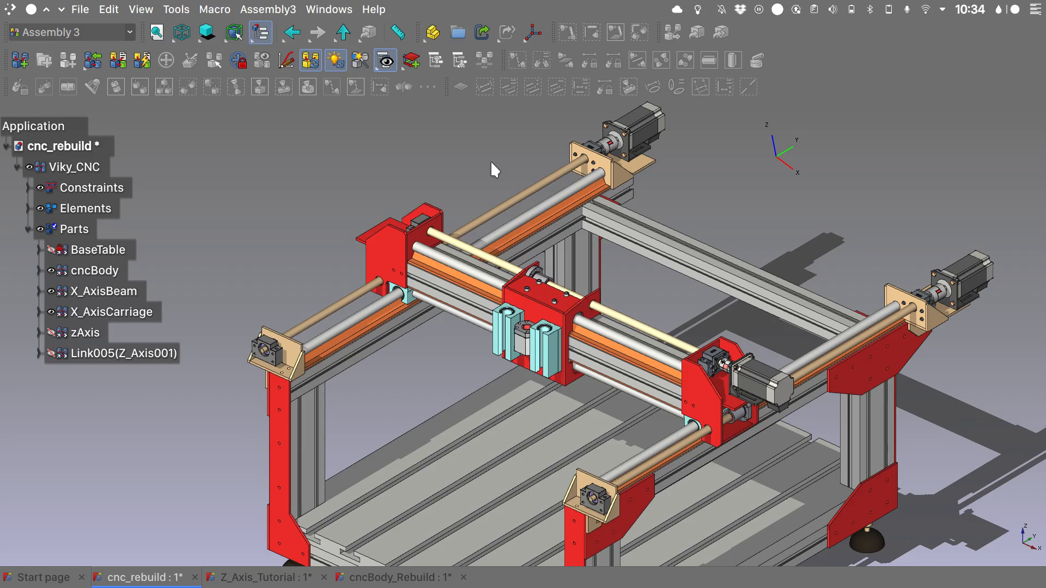
Step: Open the file 3to1_Pulley_Assembly.FCStd from the Tutorial folder
{"action": "key", "text": "ctrl+o"}
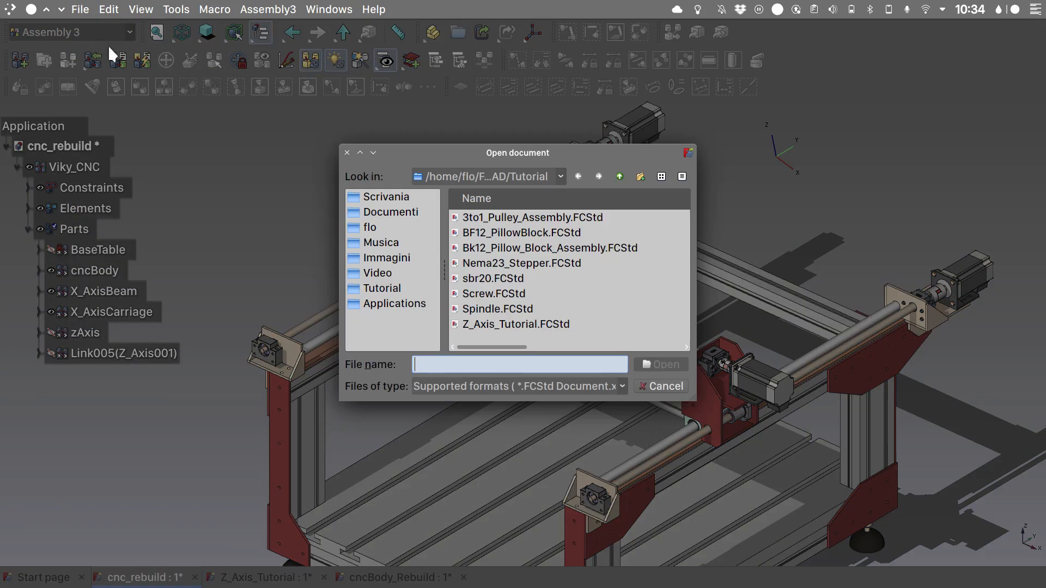
{"action": "double_click", "coordinate": [516, 154]}
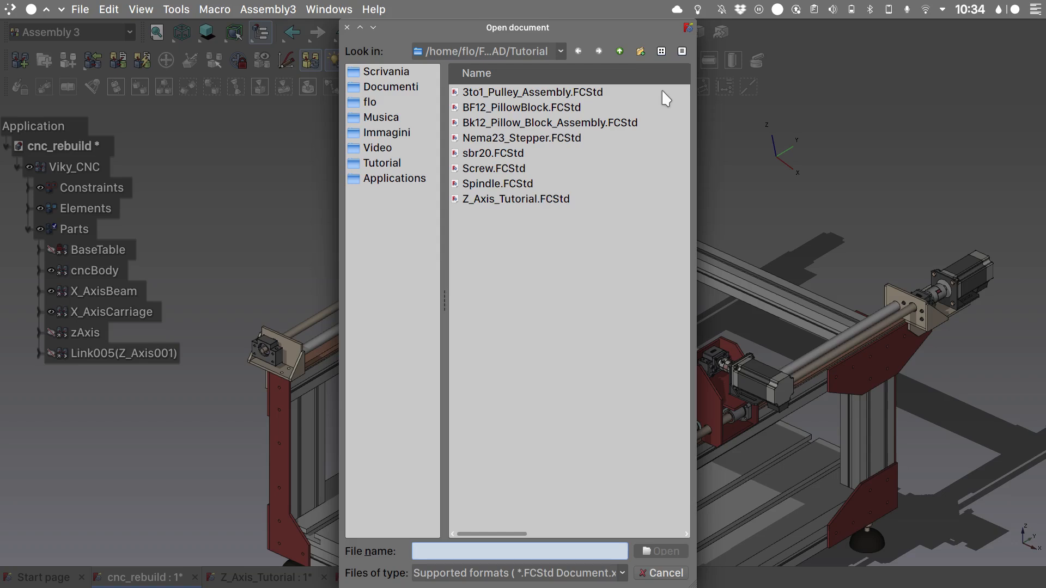
{"action": "double_click", "coordinate": [591, 93]}
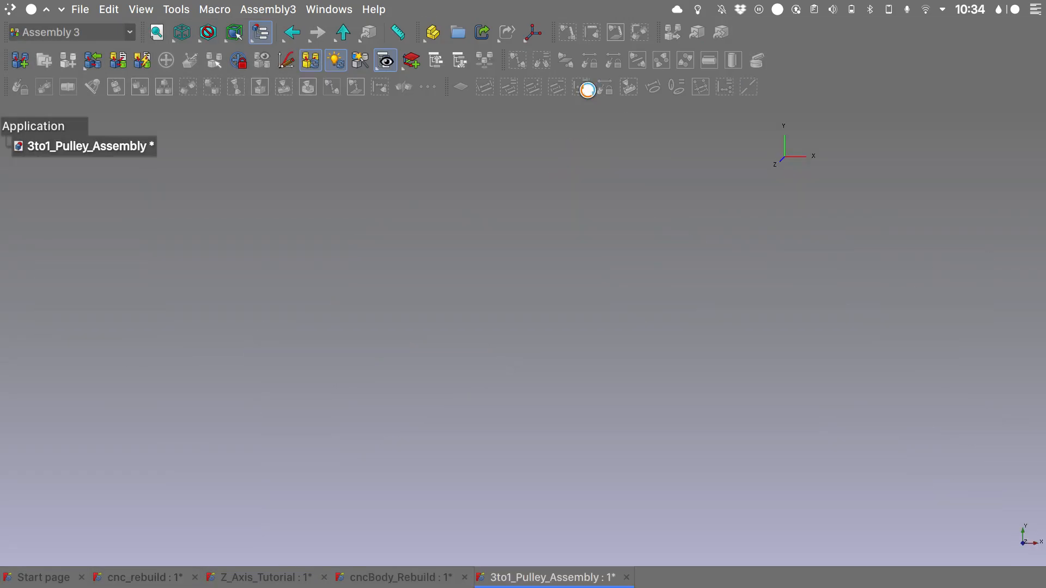
Step: Show all loaded documents in the tree, look through them and return to the single-document tree
{"action": "left_click", "coordinate": [255, 38]}
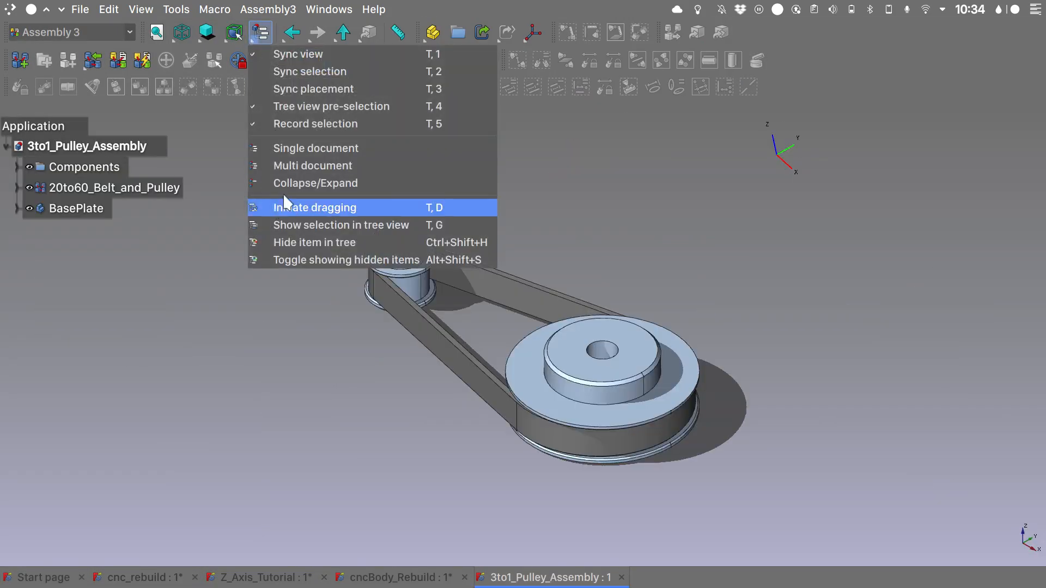
{"action": "left_click", "coordinate": [298, 165]}
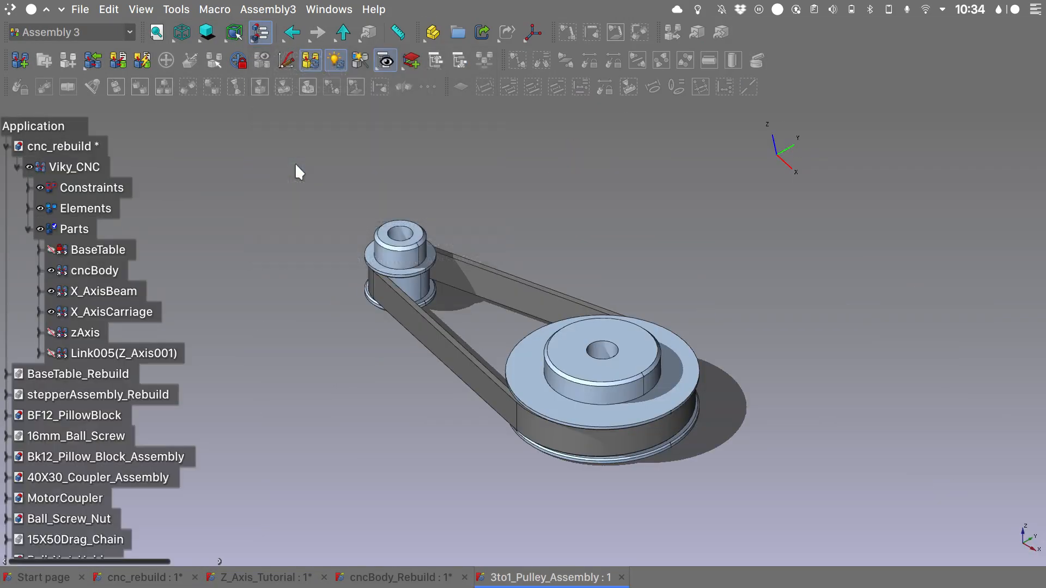
{"action": "scroll", "coordinate": [71, 391], "scroll_direction": "down", "scroll_amount": 10}
{"action": "scroll", "coordinate": [71, 391], "scroll_direction": "up", "scroll_amount": 10}
{"action": "left_click", "coordinate": [251, 38]}
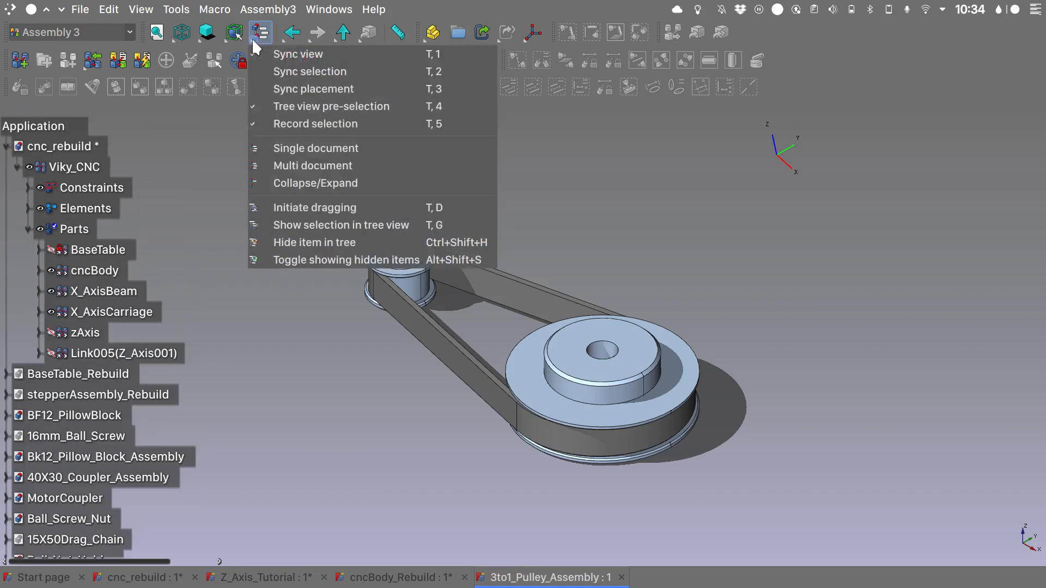
{"action": "left_click", "coordinate": [300, 151]}
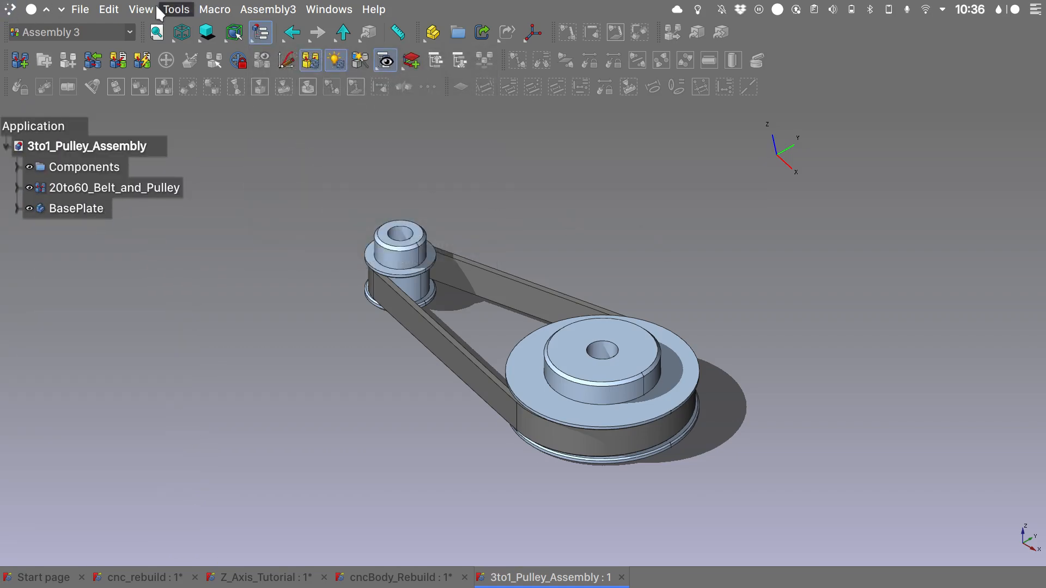
Step: Open the tutorial files BF12_PillowBlock.FCStd and Bk12_Pillow_Block_Assembly.FCStd
{"action": "left_click", "coordinate": [80, 9]}
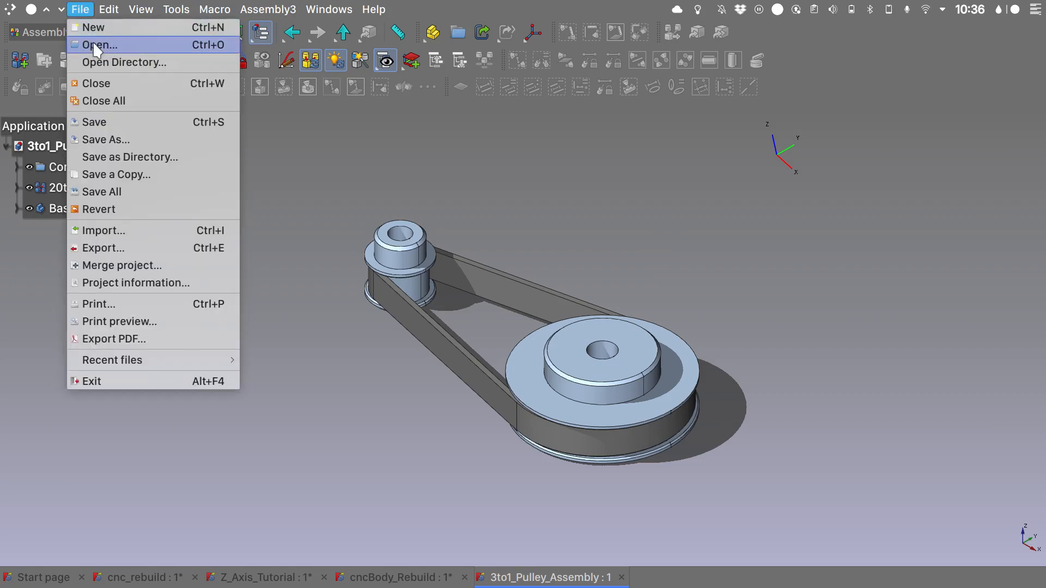
{"action": "left_click", "coordinate": [96, 45]}
{"action": "double_click", "coordinate": [510, 243]}
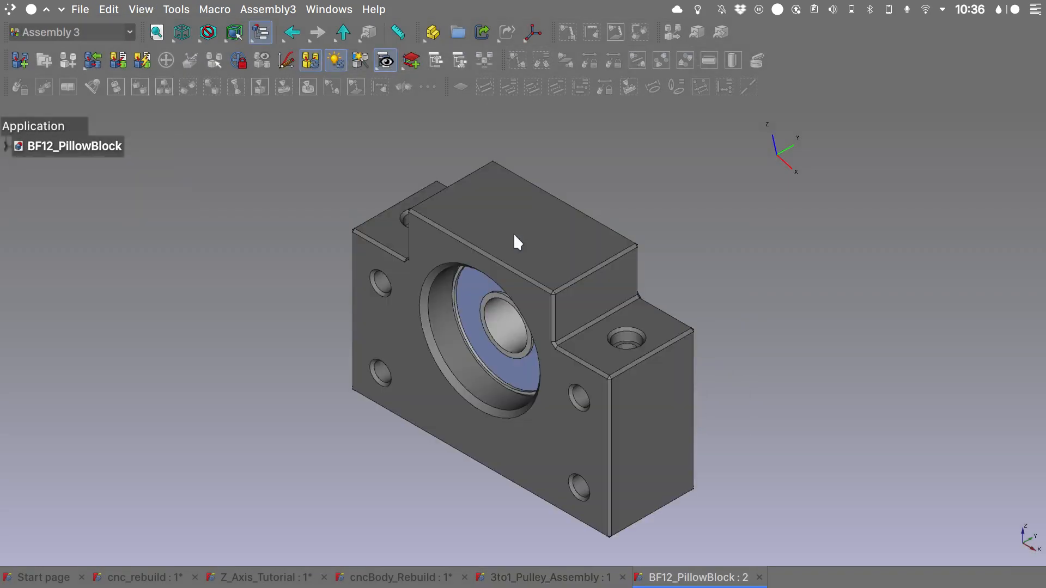
{"action": "left_click", "coordinate": [80, 10]}
{"action": "left_click", "coordinate": [95, 46]}
{"action": "double_click", "coordinate": [552, 246]}
Step: Open the tutorial files Nema23_Stepper.FCStd and sbr20.FCStd
{"action": "left_click", "coordinate": [78, 9]}
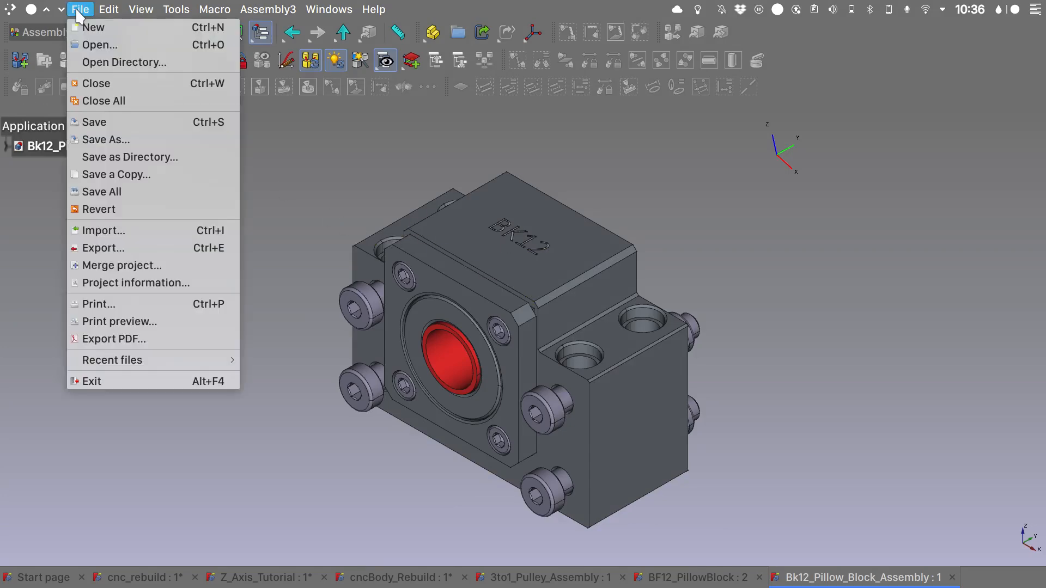
{"action": "left_click", "coordinate": [98, 45]}
{"action": "double_click", "coordinate": [518, 263]}
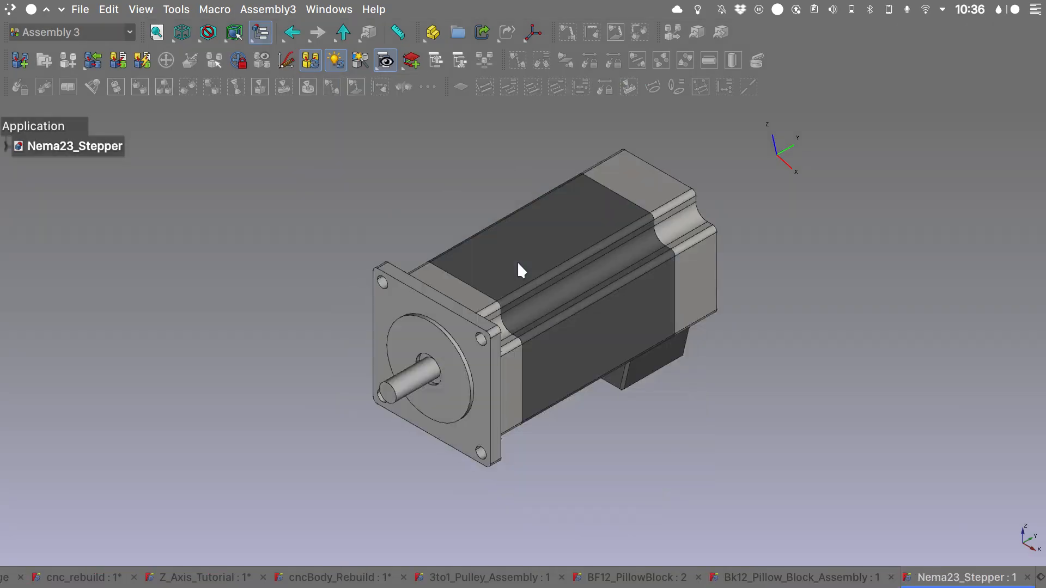
{"action": "left_click", "coordinate": [73, 12]}
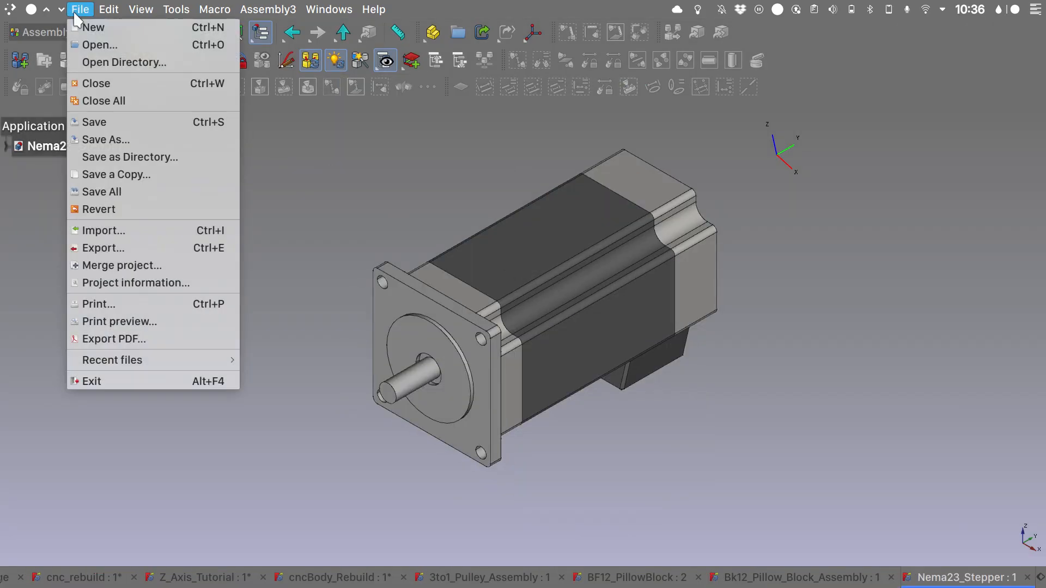
{"action": "left_click", "coordinate": [109, 44]}
{"action": "double_click", "coordinate": [517, 280]}
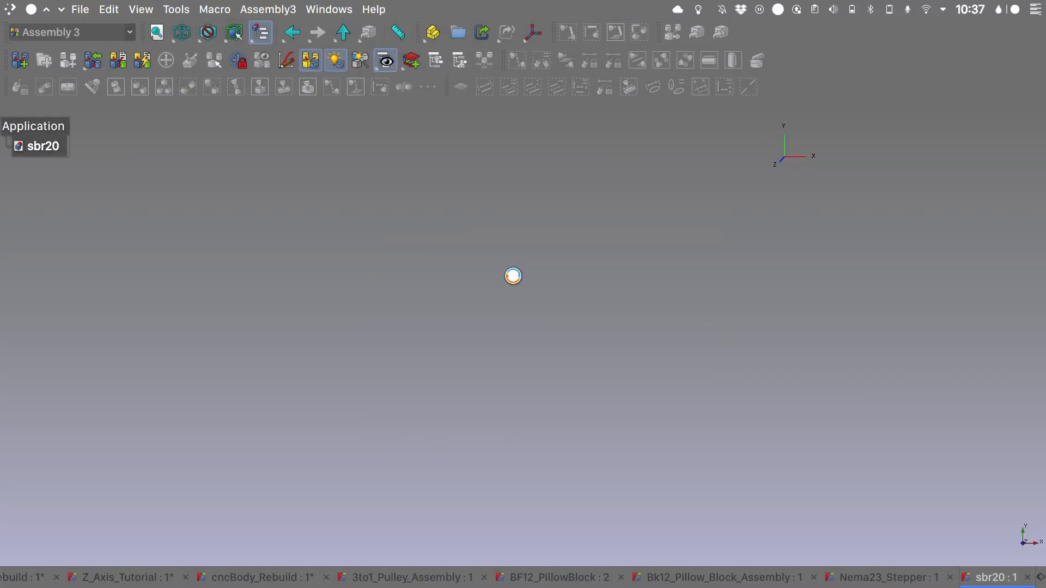
Step: Open the tutorial file Spindle.FCStd
{"action": "left_click", "coordinate": [77, 11]}
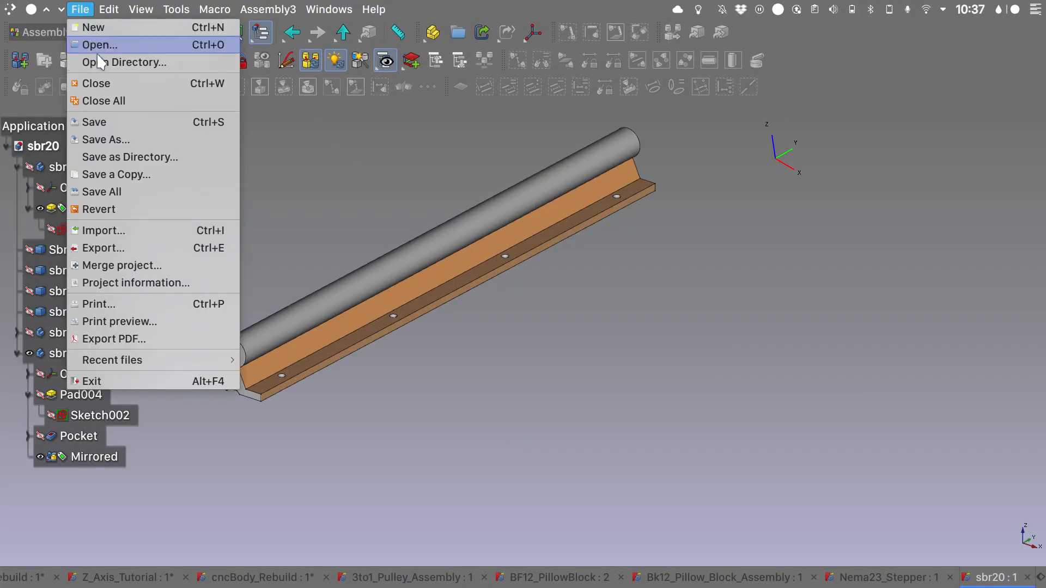
{"action": "left_click", "coordinate": [113, 43]}
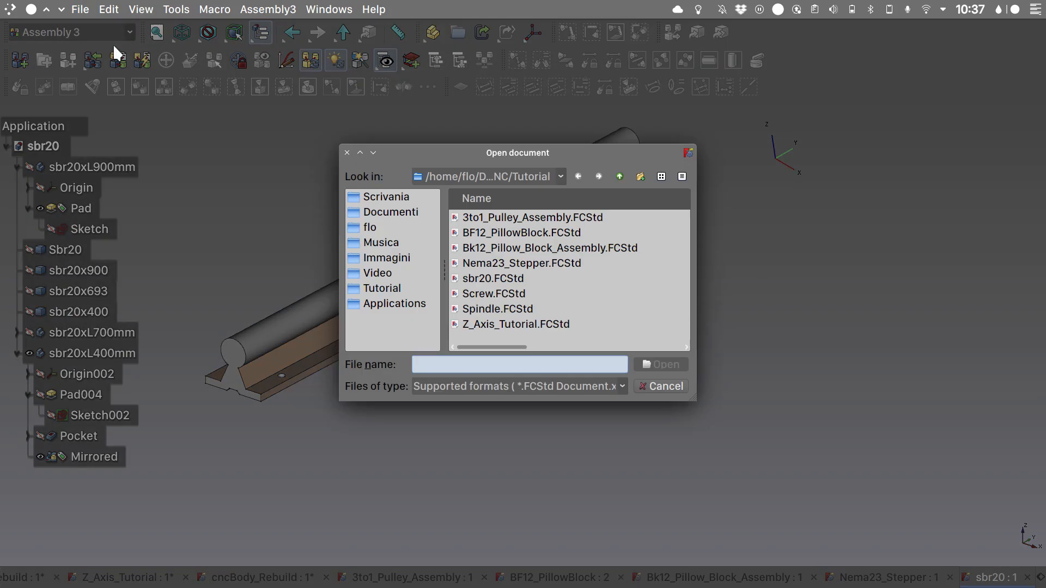
{"action": "double_click", "coordinate": [517, 306]}
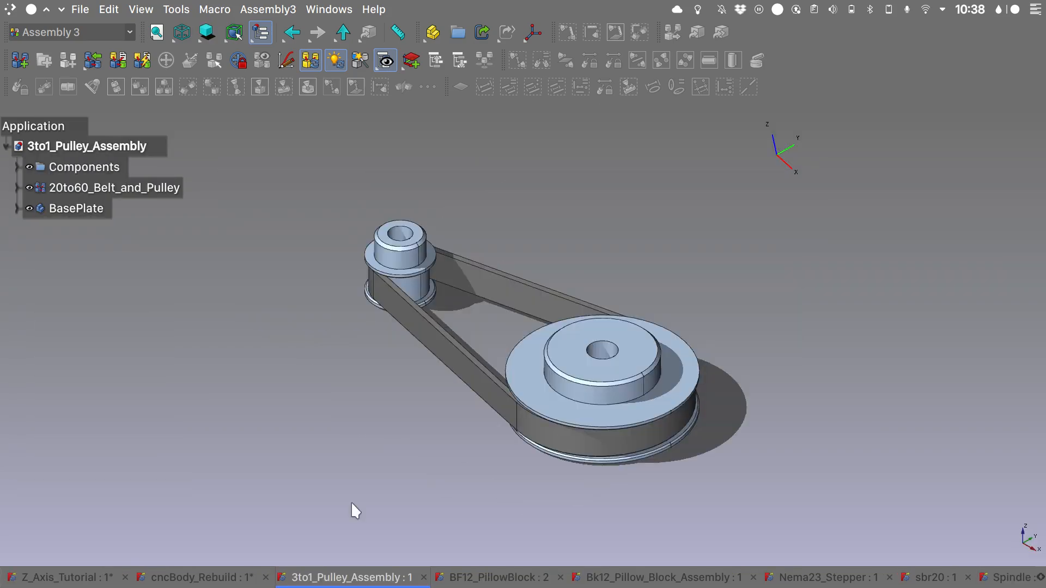
Step: Review the opened BF12_PillowBlock, Bk12_Pillow_Block_Assembly, Nema23_Stepper and sbr20 documents one after another
{"action": "left_click", "coordinate": [500, 578]}
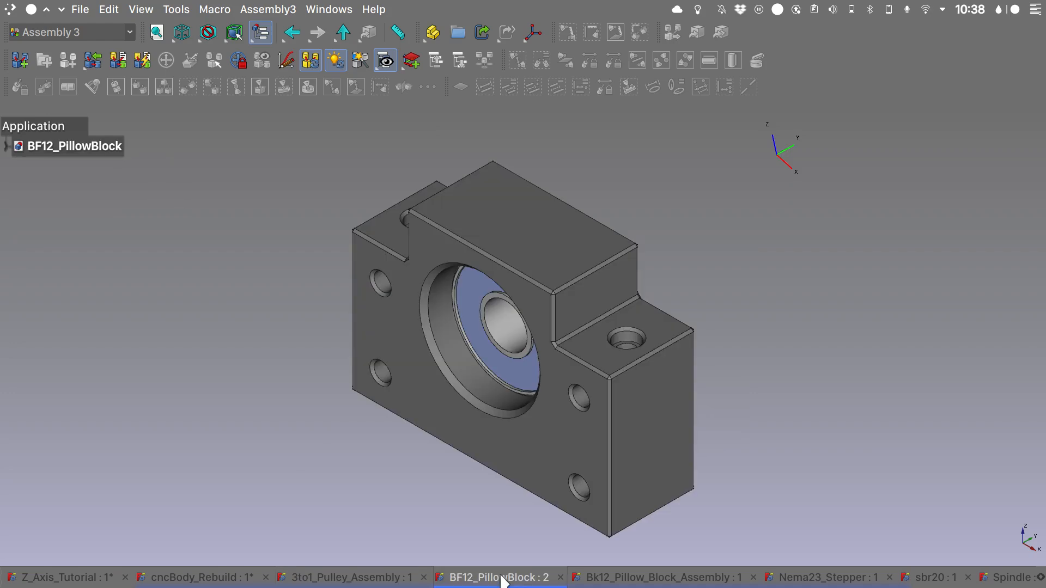
{"action": "left_click", "coordinate": [645, 577]}
{"action": "left_click", "coordinate": [829, 578]}
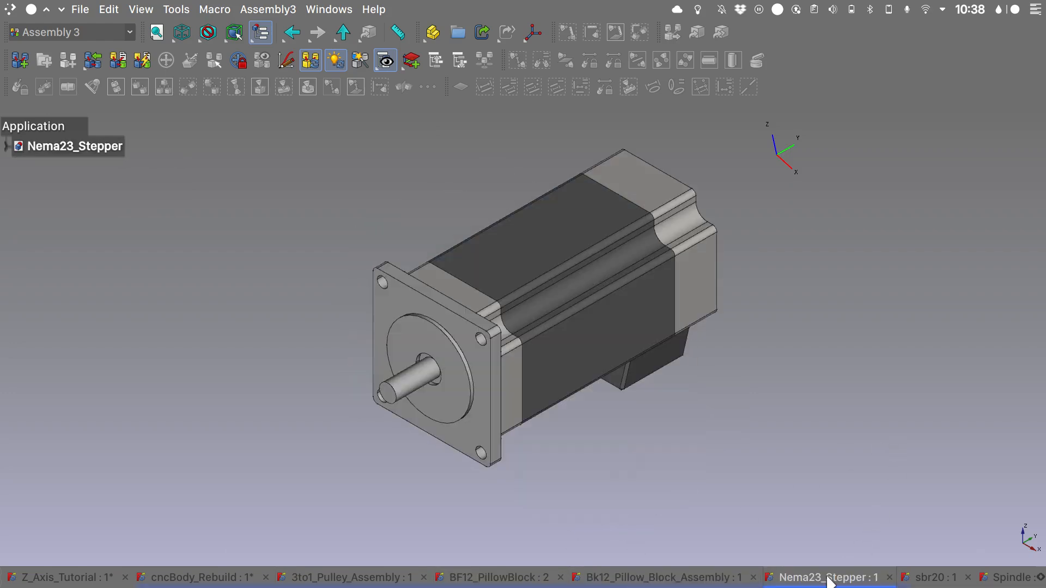
{"action": "left_click", "coordinate": [932, 577]}
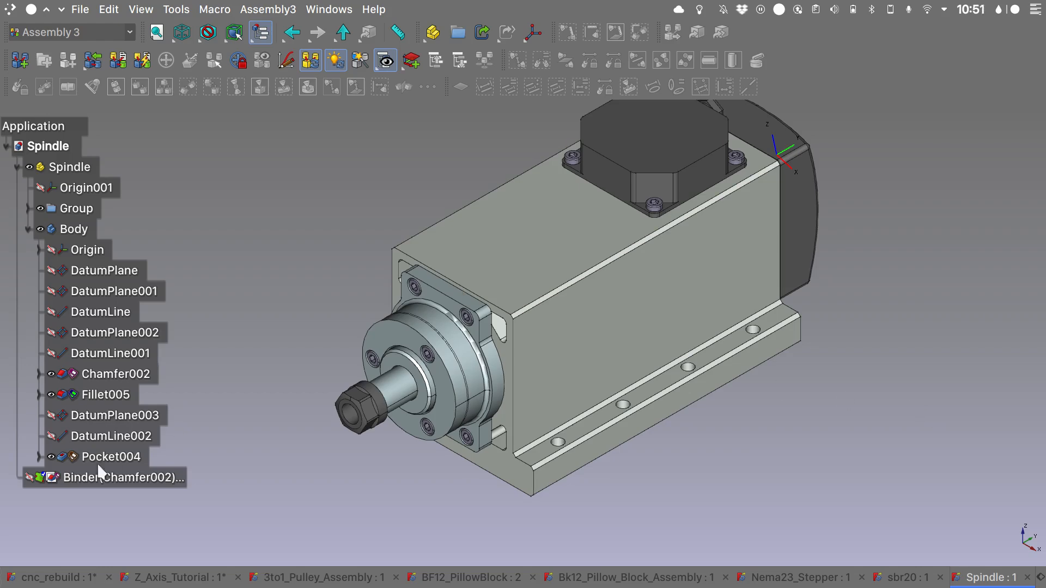
Step: Return to the cnc_rebuild document, highlight its X_AxisCarriage part and clear the selection
{"action": "left_click", "coordinate": [60, 577]}
{"action": "left_click", "coordinate": [122, 312]}
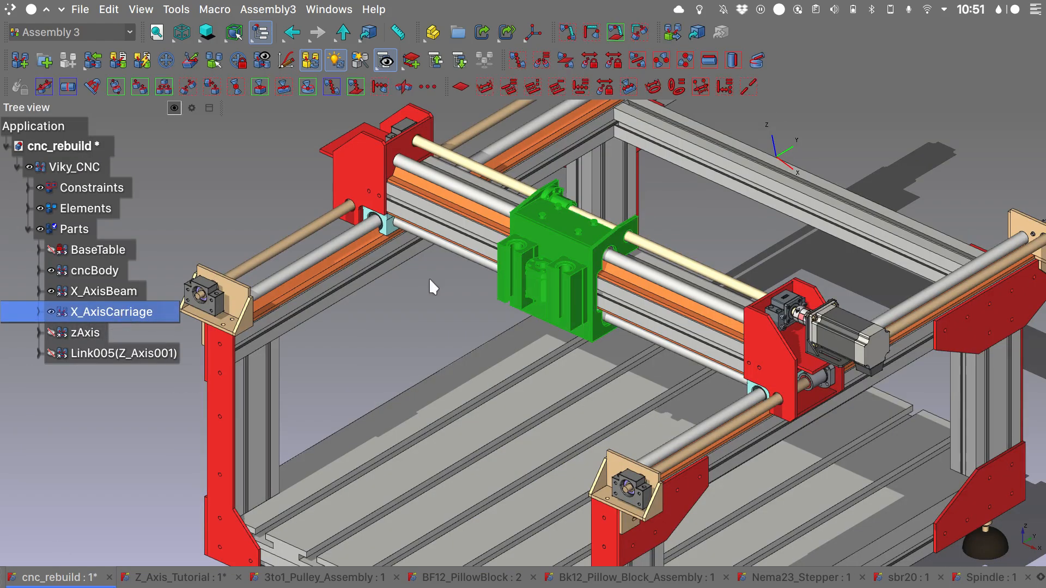
{"action": "left_click", "coordinate": [466, 292]}
Step: Select the bores of the carriage's two front linear bearings together with the ball nut's bore between them
{"action": "scroll", "coordinate": [555, 282], "scroll_direction": "up", "scroll_amount": 5}
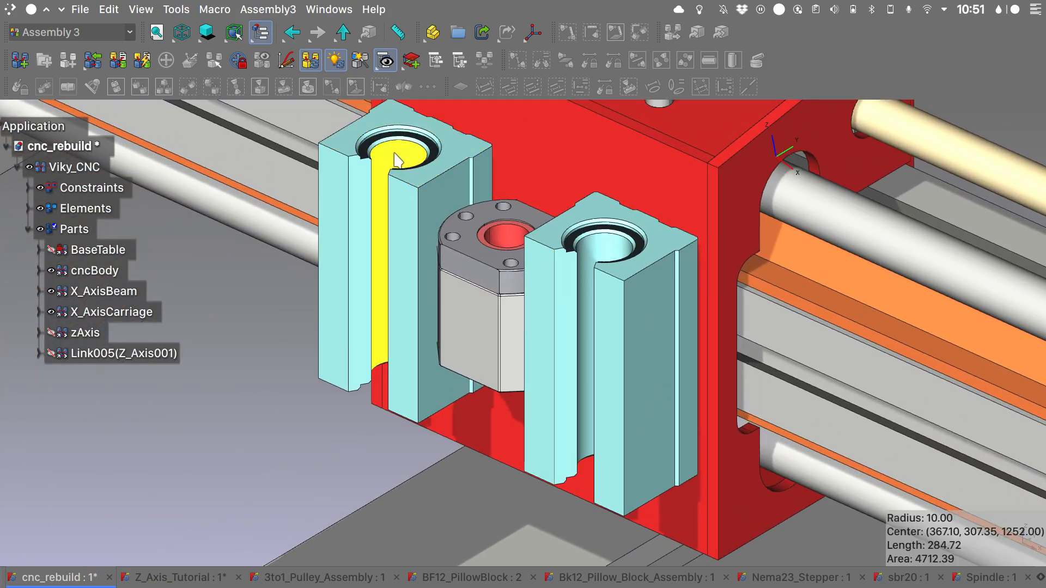
{"action": "left_click", "coordinate": [396, 160]}
{"action": "left_click", "coordinate": [599, 251], "text": "ctrl"}
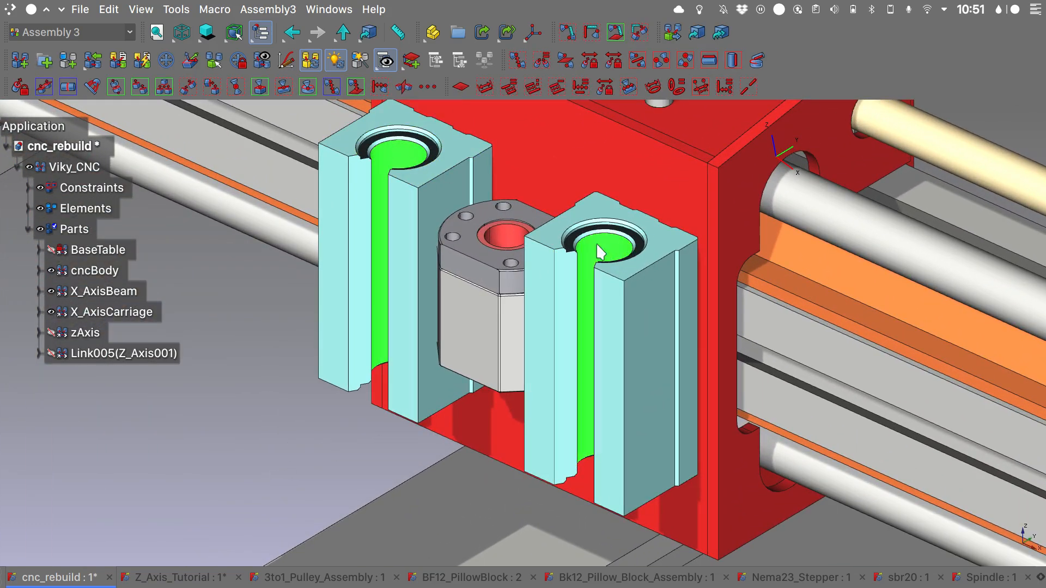
{"action": "left_click", "coordinate": [505, 243], "text": "ctrl"}
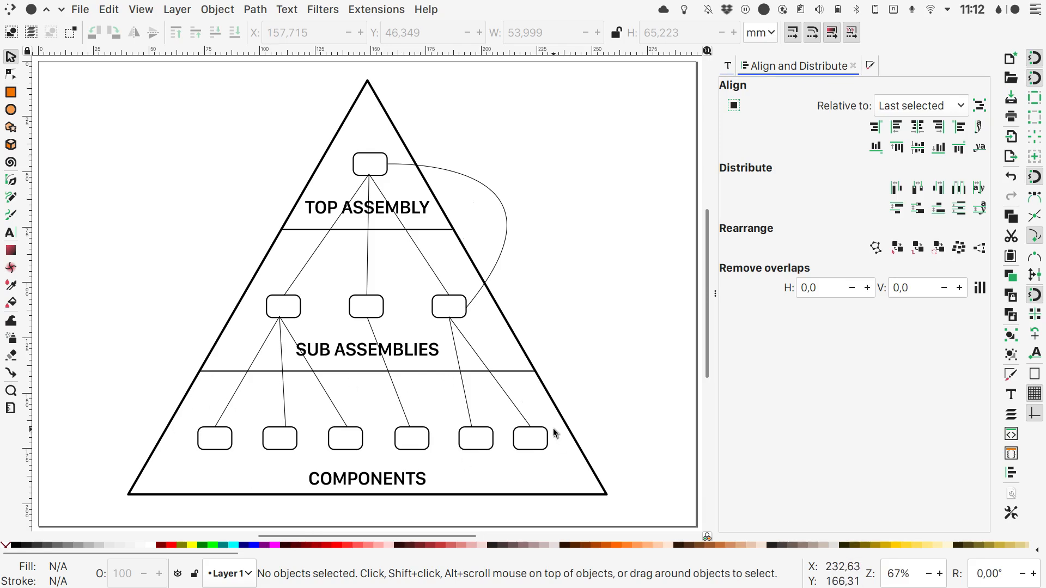
Step: Switch to FreeCAD, view the pulley assembly, Bk12 pillow block and Nema23 stepper, and return to the assembly hierarchy diagram in Inkscape
{"action": "key", "text": "alt+Tab"}
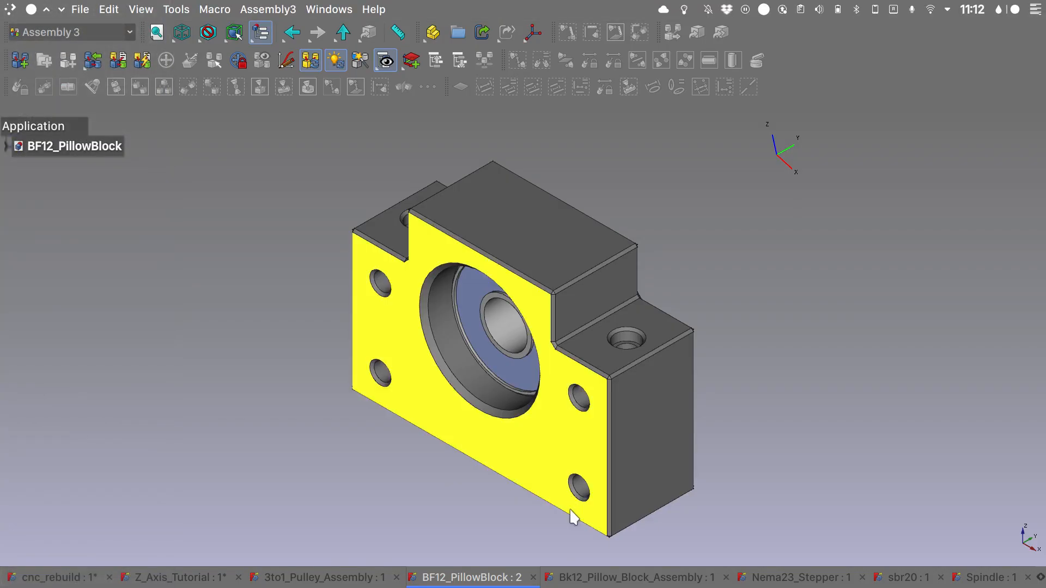
{"action": "left_click", "coordinate": [328, 576]}
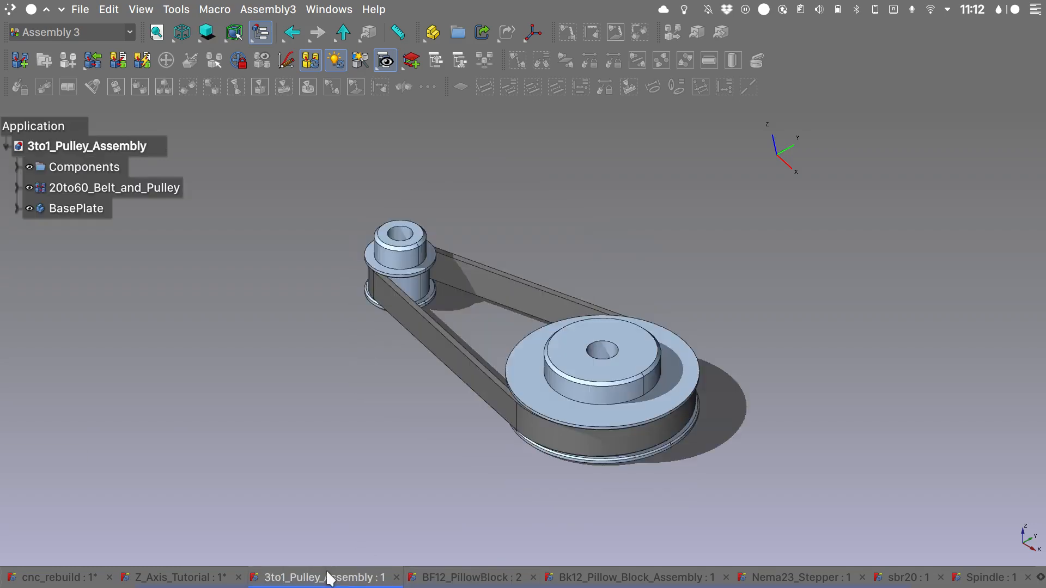
{"action": "left_click", "coordinate": [597, 579]}
{"action": "left_click", "coordinate": [778, 578]}
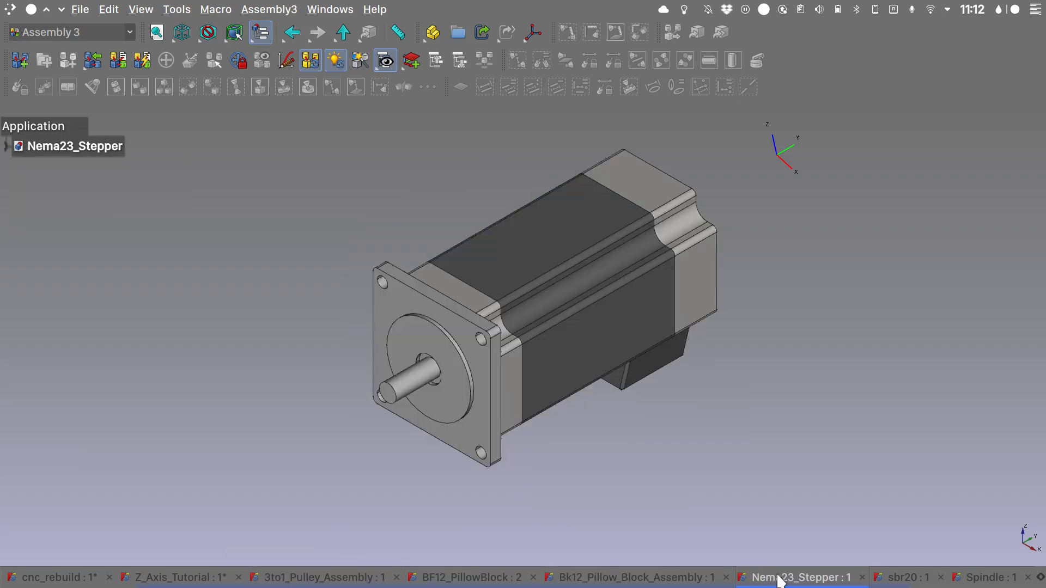
{"action": "key", "text": "alt+Tab"}
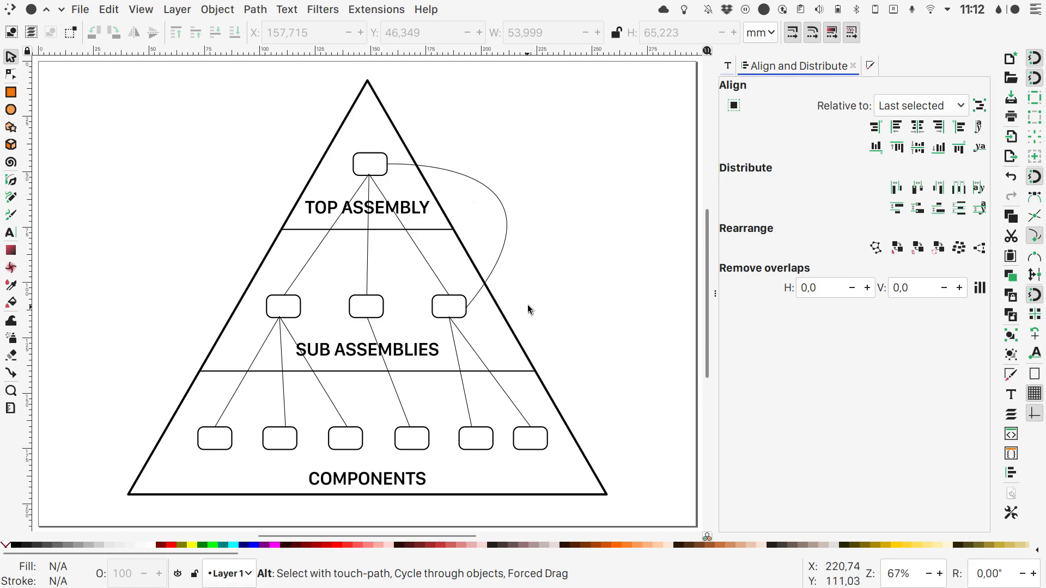
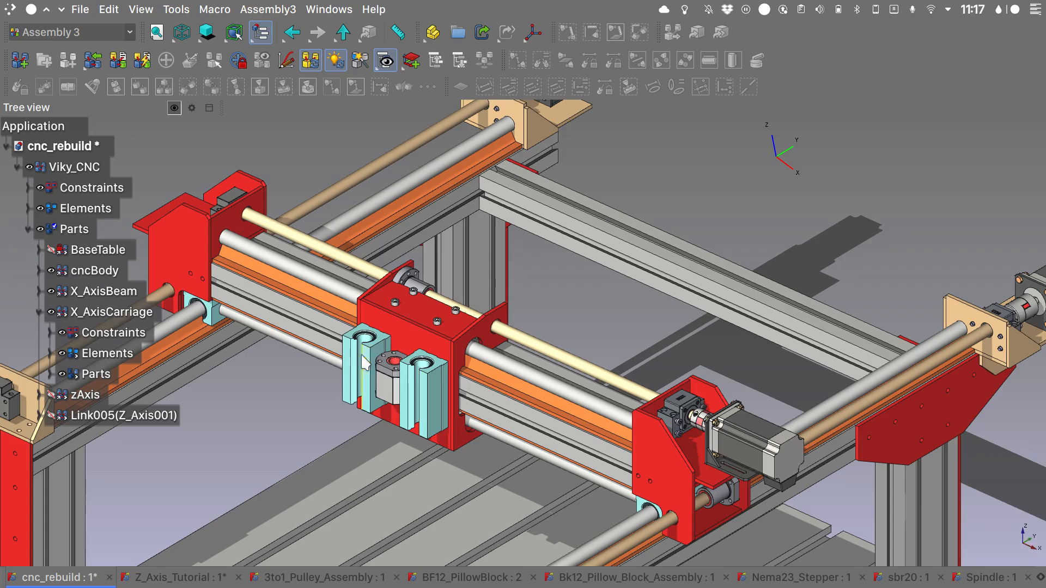
Step: Select the X_AxisCarriage part in cnc_rebuild and list all loaded documents in the tree
{"action": "left_click", "coordinate": [136, 312]}
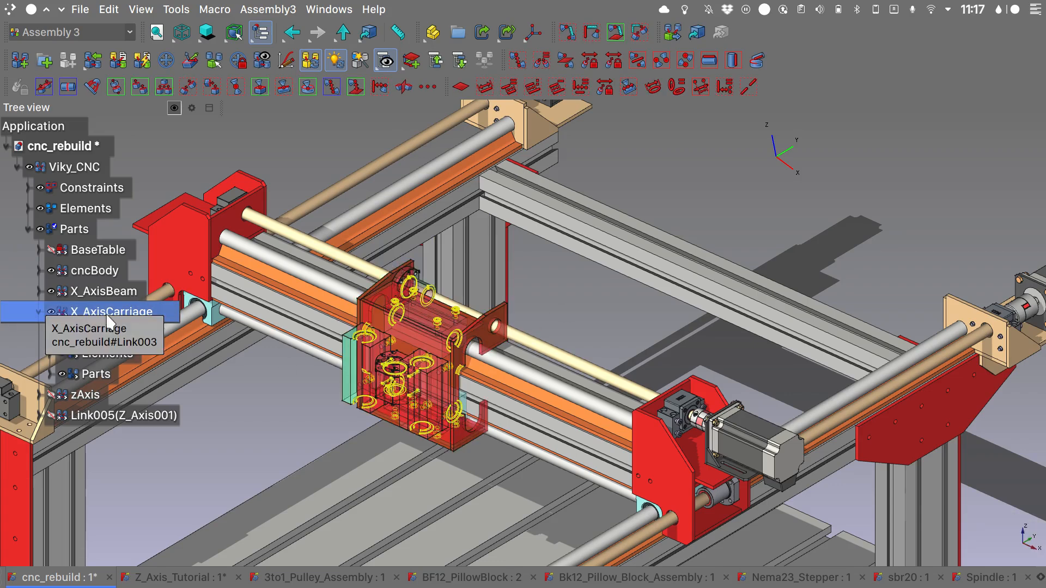
{"action": "left_click", "coordinate": [255, 37]}
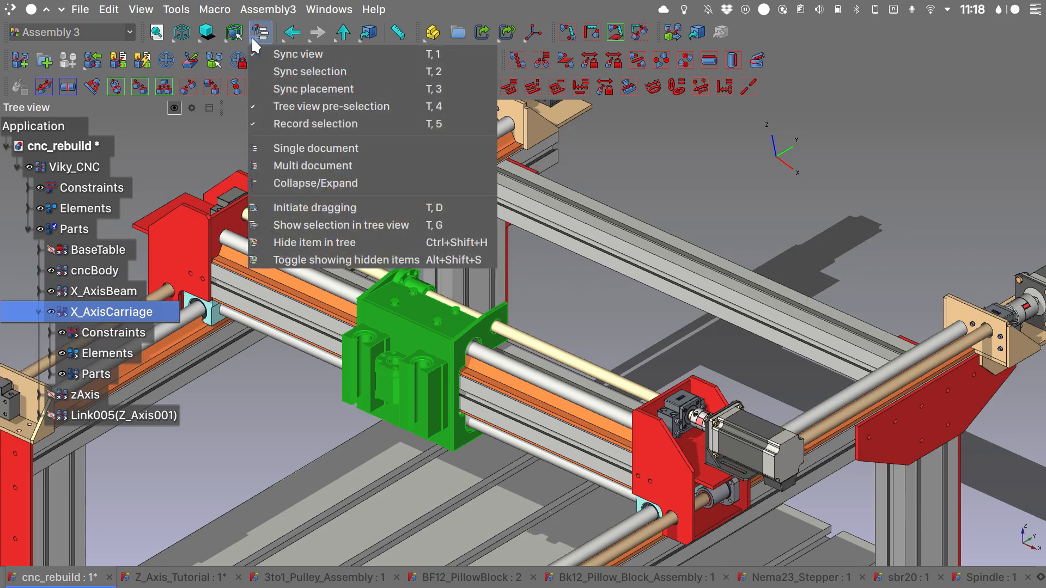
{"action": "left_click", "coordinate": [303, 166]}
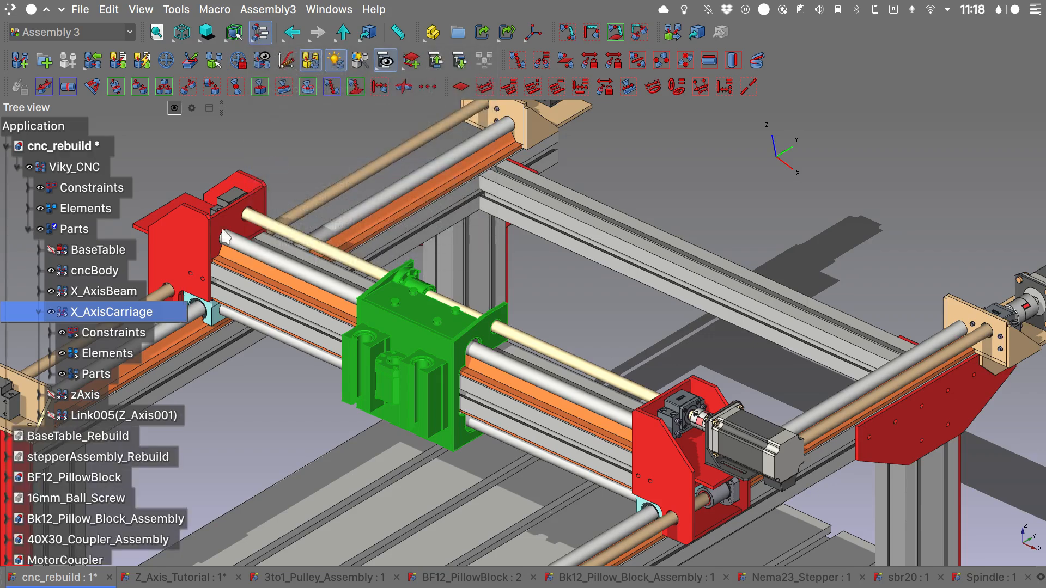
Step: Open the yAxisCarriage_Rebuild document from the tree, select its root and view the whole carriage
{"action": "scroll", "coordinate": [112, 392], "scroll_direction": "down", "scroll_amount": 7}
{"action": "left_click", "coordinate": [105, 426]}
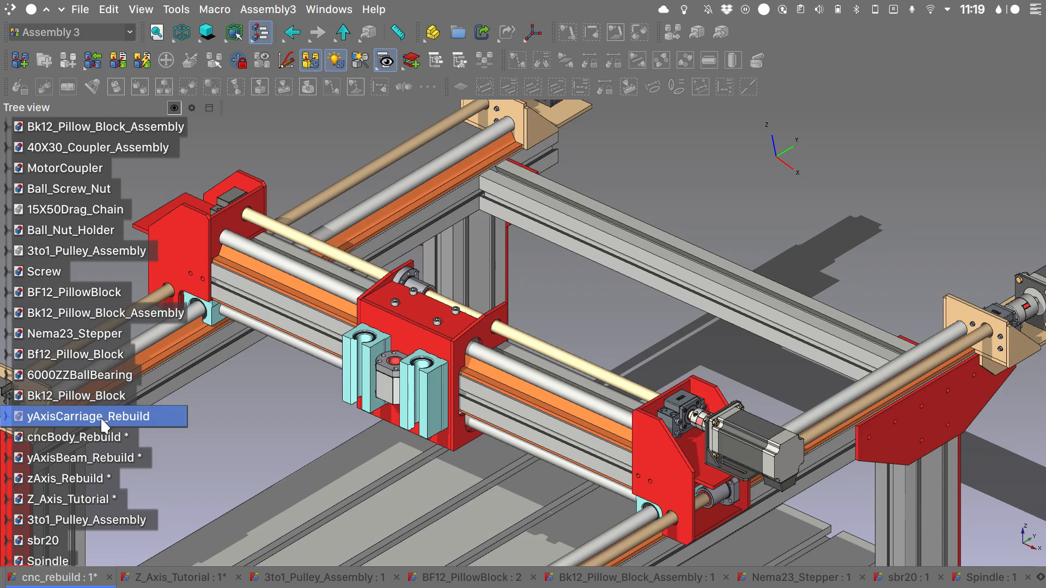
{"action": "double_click", "coordinate": [105, 425]}
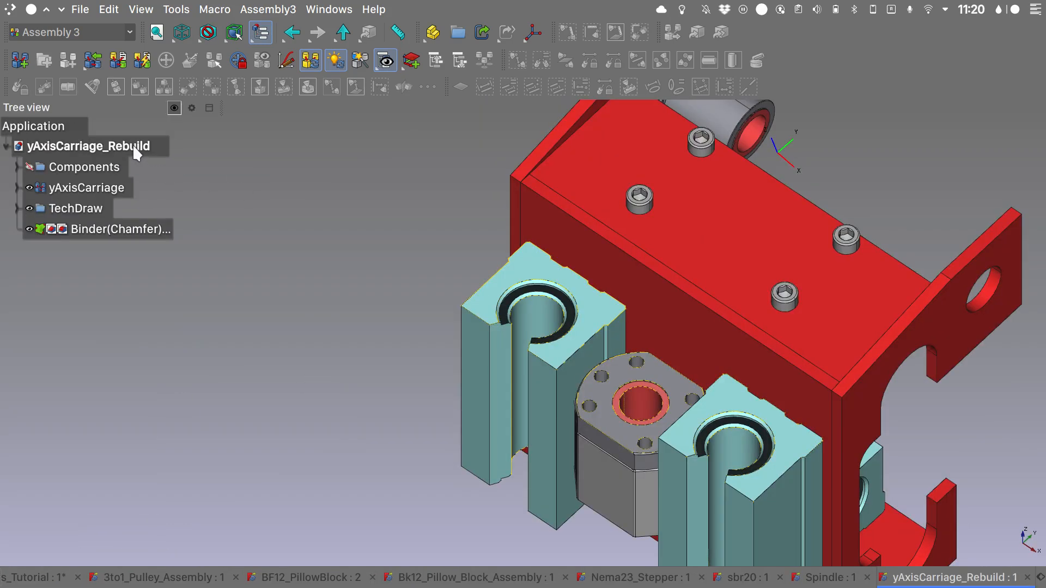
{"action": "left_click", "coordinate": [133, 149]}
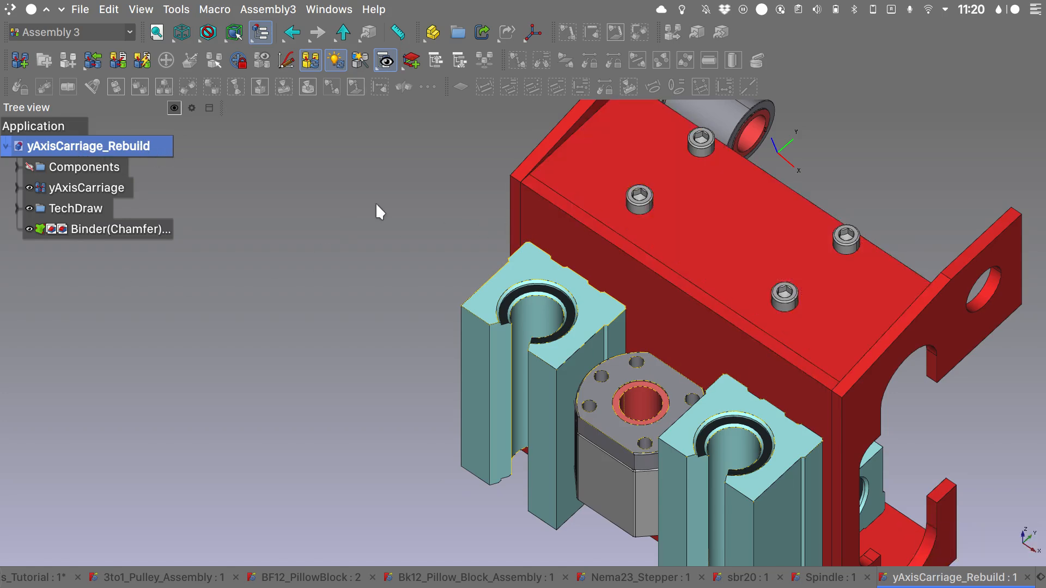
{"action": "scroll", "coordinate": [348, 229], "scroll_direction": "down", "scroll_amount": 4}
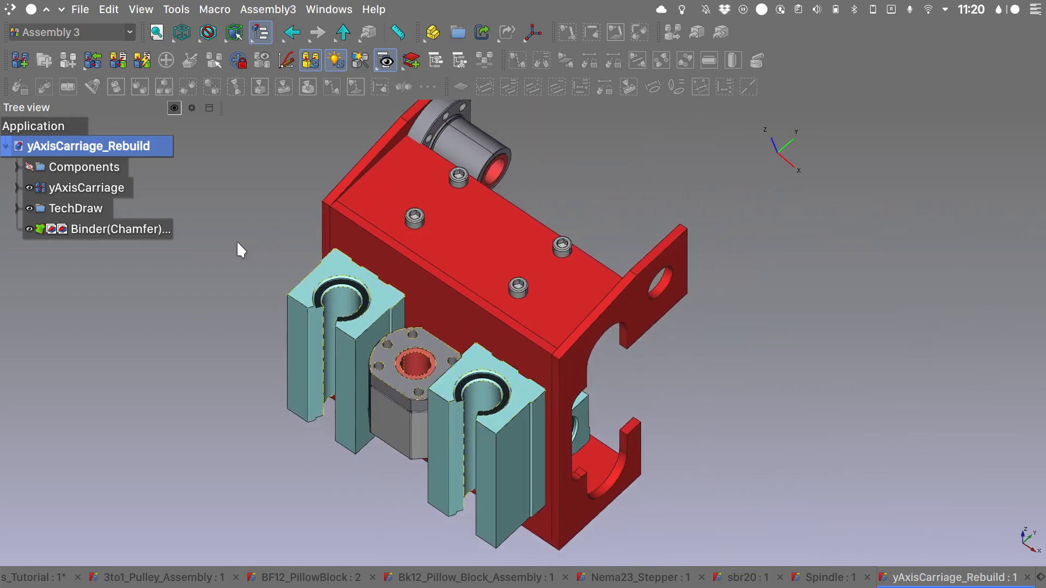
Step: Hide the Binder(Chamfer) object and expand the yAxisCarriage assembly to list its parts
{"action": "middle_click_drag", "start_coordinate": [275, 246], "coordinate": [347, 257]}
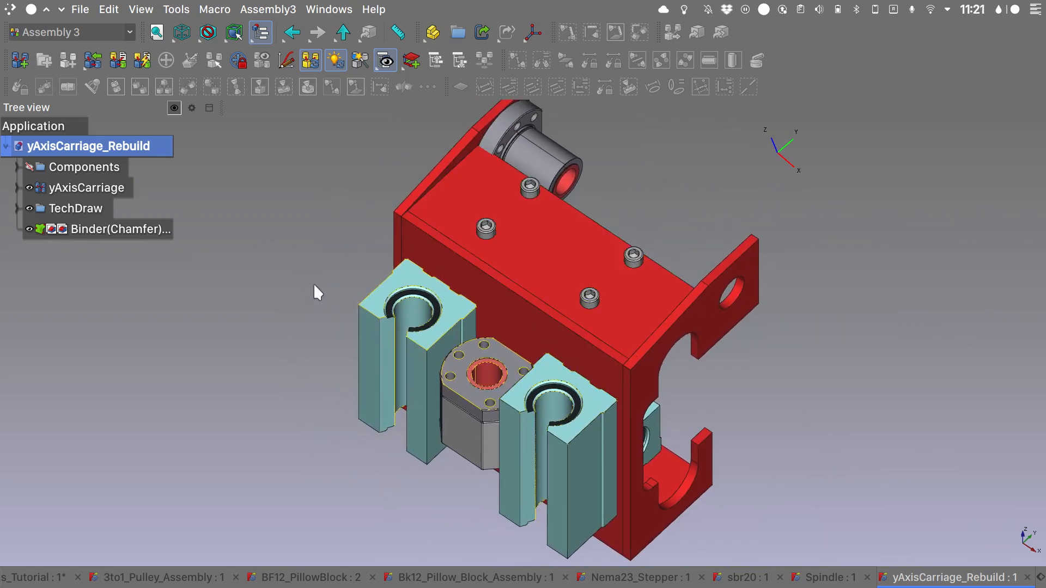
{"action": "left_click", "coordinate": [29, 229]}
{"action": "left_click", "coordinate": [16, 187]}
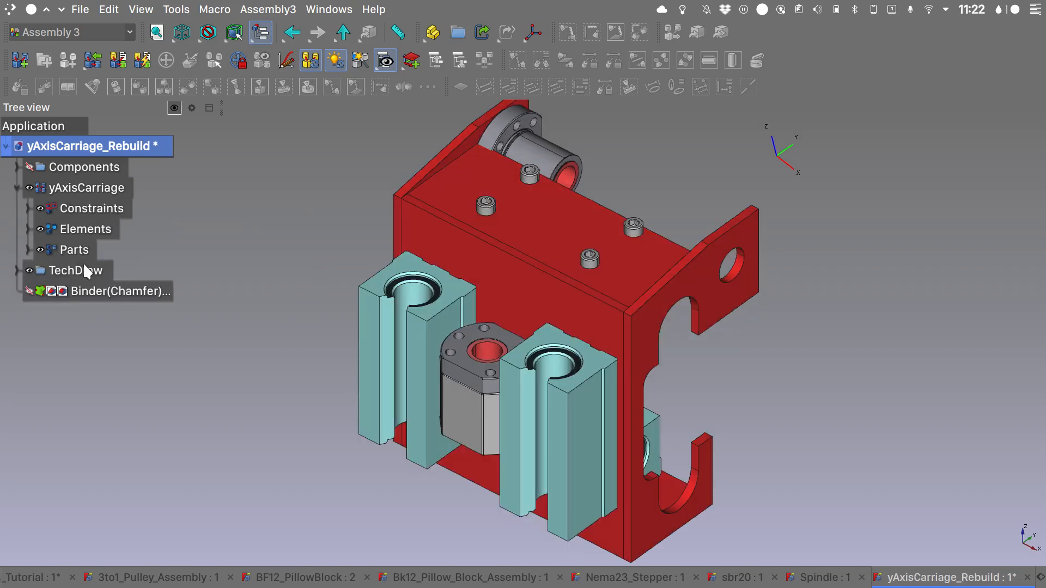
{"action": "left_click", "coordinate": [27, 250]}
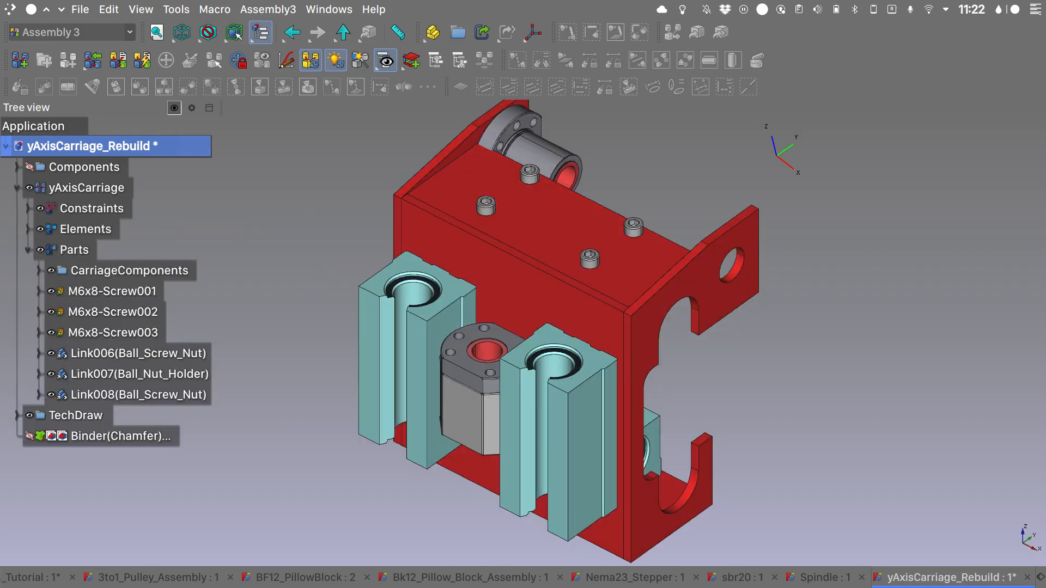
Step: In Part Design, create one sub-shape binder from sbr20LUUModel001, Link007(Ball_Nut_Holder) and Link008(Ball_Screw_Nut) of the carriage
{"action": "left_click", "coordinate": [40, 271]}
{"action": "left_click", "coordinate": [128, 292]}
{"action": "left_click", "coordinate": [149, 416], "text": "super"}
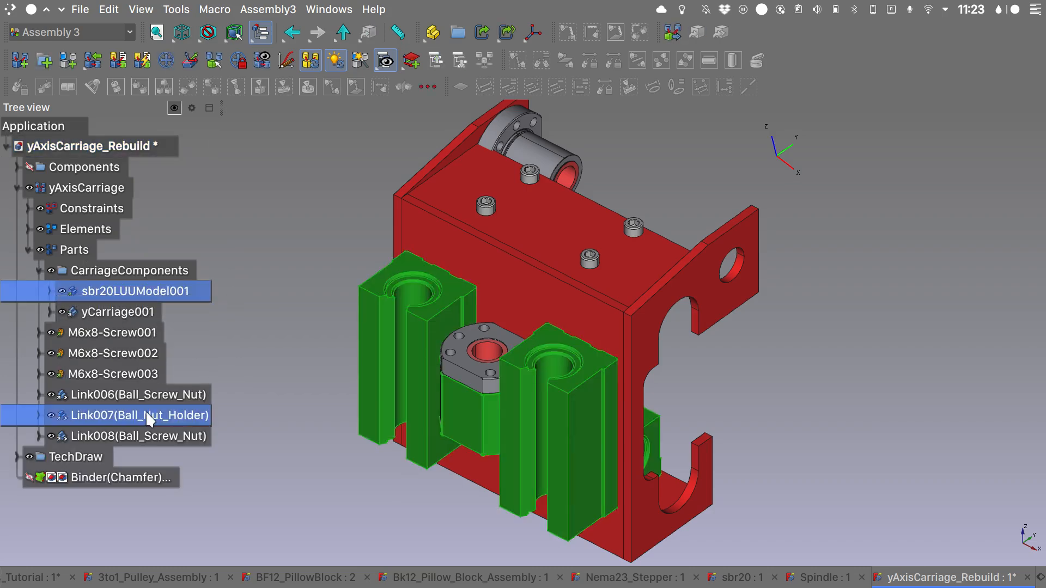
{"action": "left_click", "coordinate": [146, 434], "text": "super"}
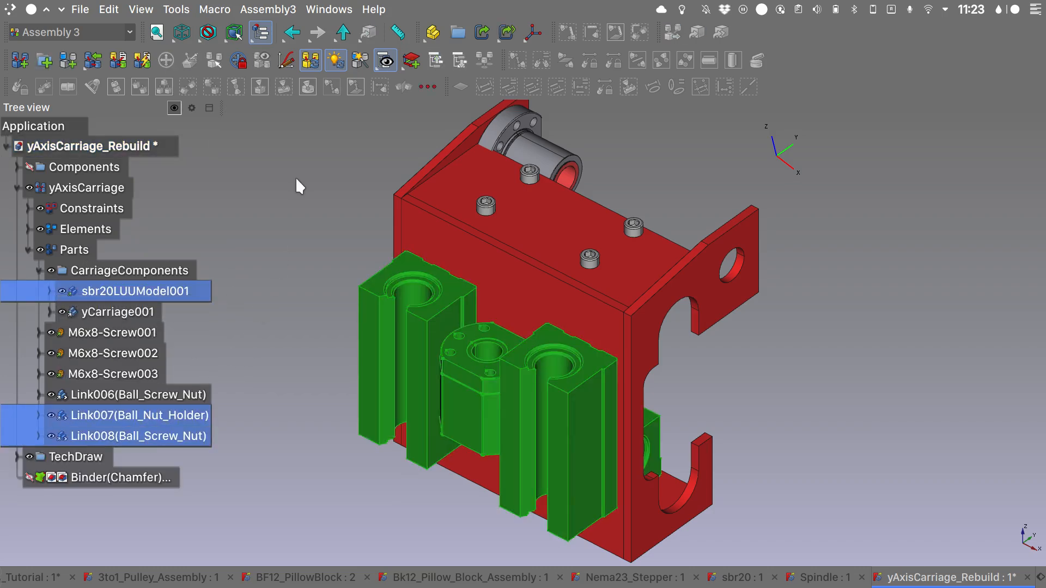
{"action": "key", "text": "Tab"}
{"action": "left_click", "coordinate": [300, 110]}
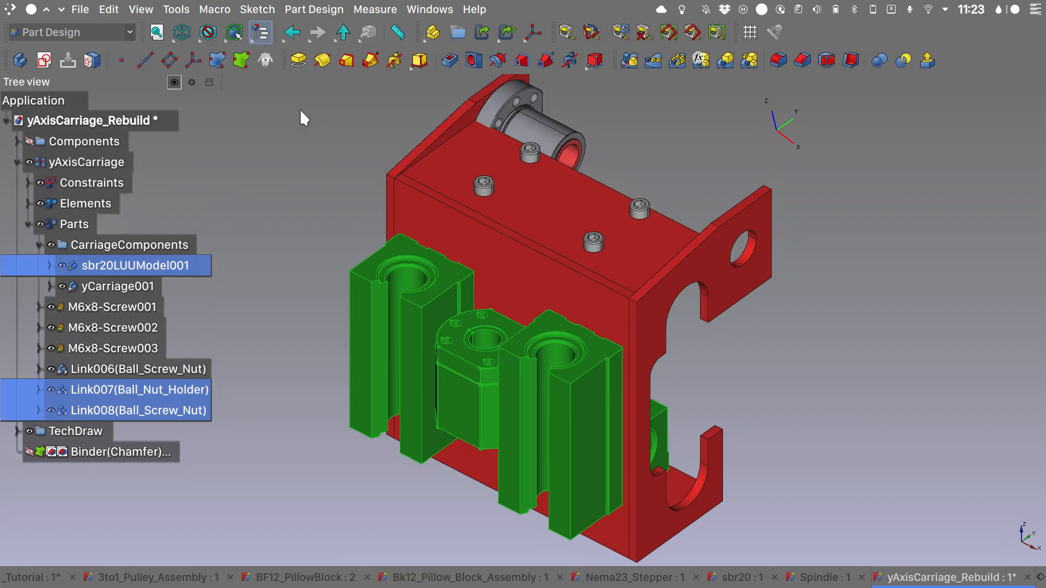
{"action": "left_click", "coordinate": [241, 61]}
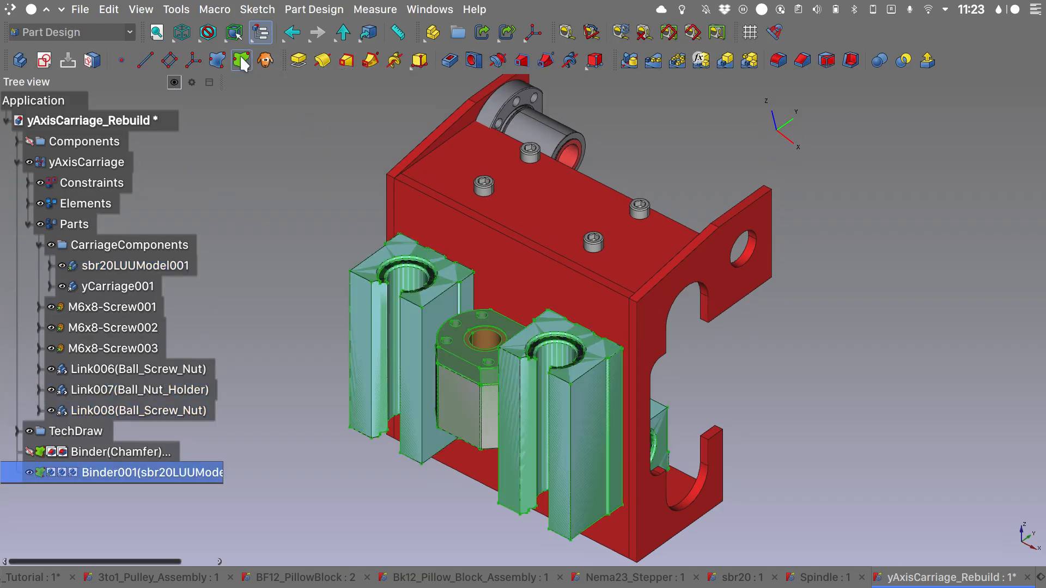
Step: Rename the new binder X_Cariage_Reference
{"action": "left_click", "coordinate": [175, 474]}
{"action": "type", "text": "x"}
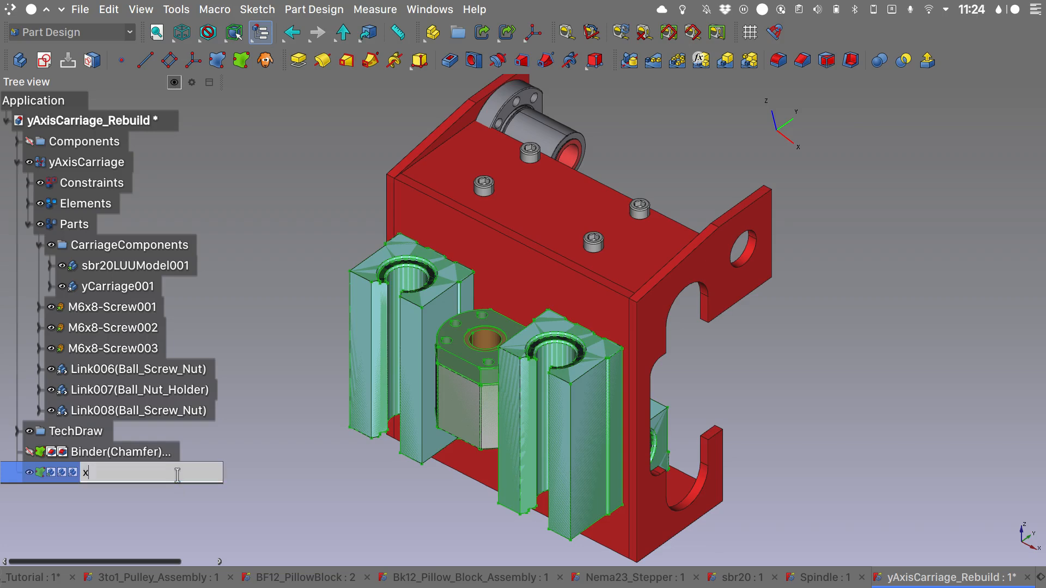
{"action": "type", "text": "_Cariage_Reference"}
{"action": "key", "text": "Return"}
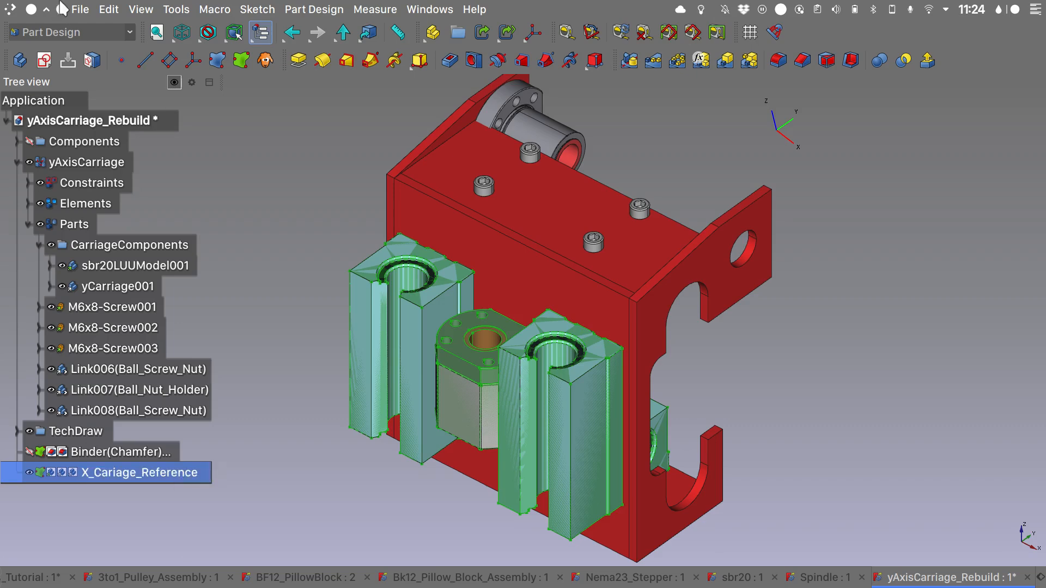
Step: Create a new document and save it in the Tutorial folder as Z_Axis_Version2.FCStd
{"action": "left_click", "coordinate": [77, 12]}
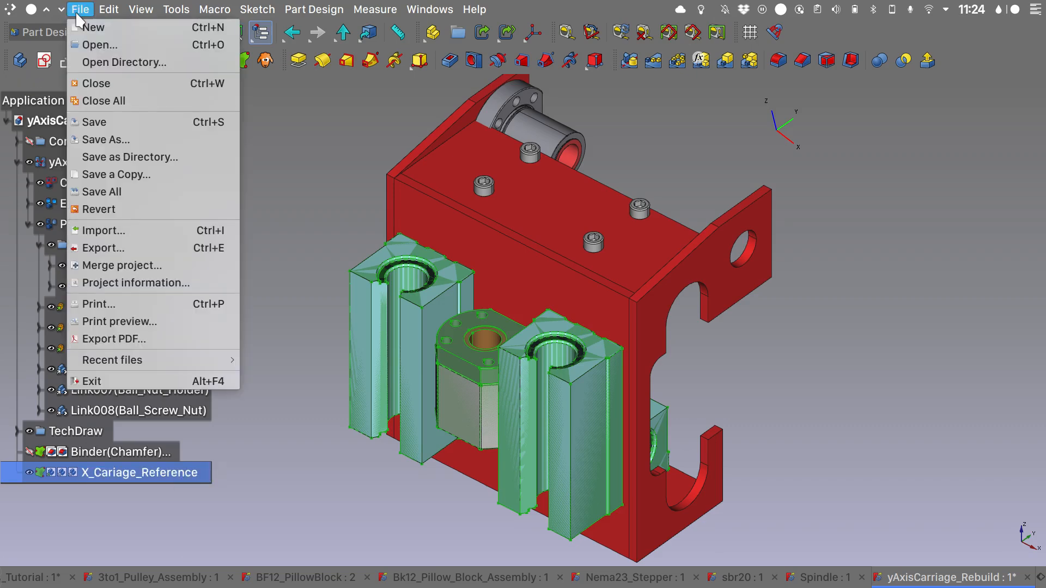
{"action": "left_click", "coordinate": [137, 27]}
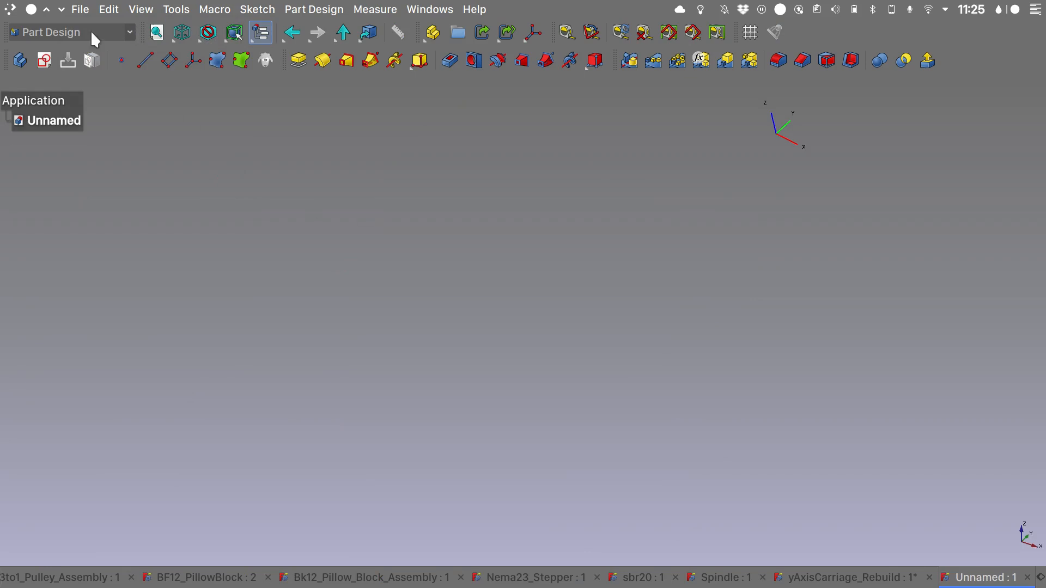
{"action": "left_click", "coordinate": [80, 10]}
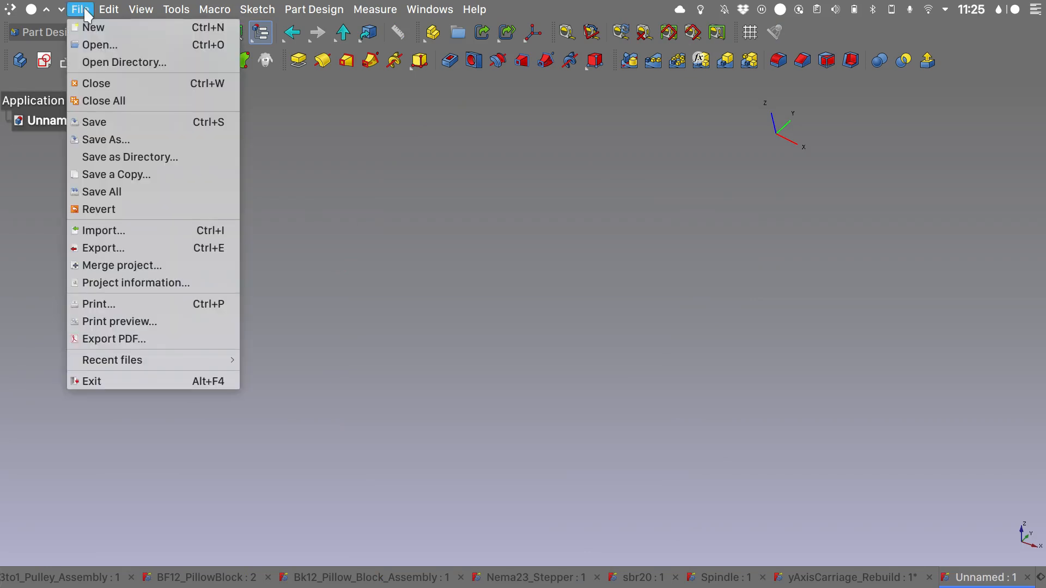
{"action": "left_click", "coordinate": [135, 139]}
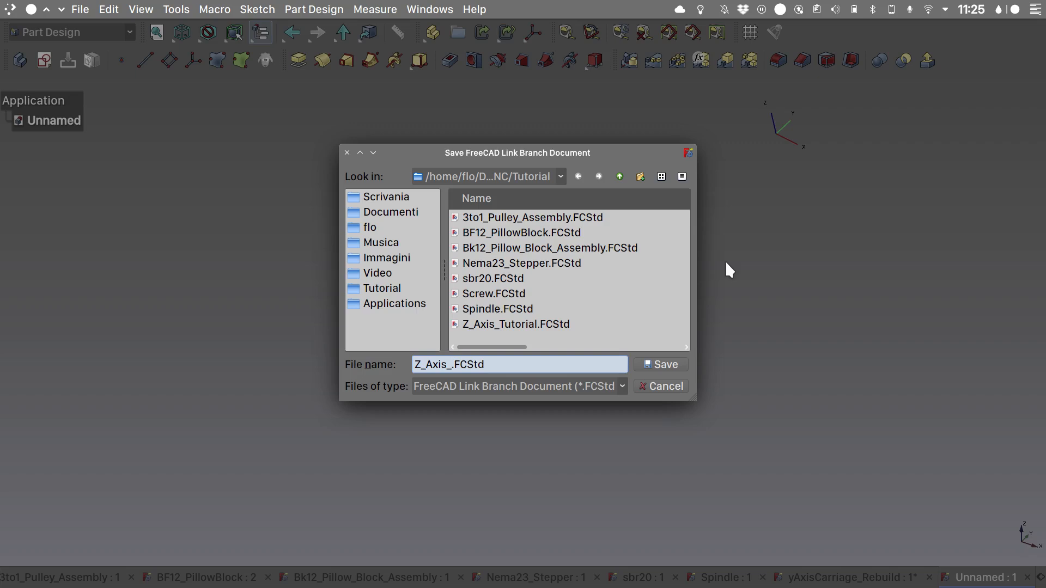
{"action": "type", "text": "Version2"}
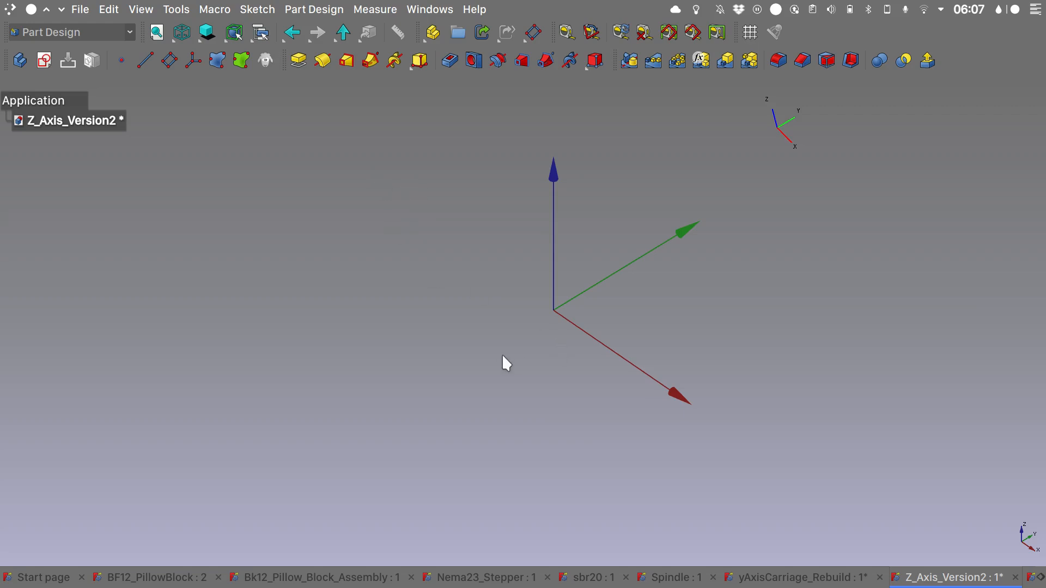
Step: Link the BF12_PillowBlock_Assembly from its own document into Z_Axis_Version2
{"action": "left_click", "coordinate": [155, 576]}
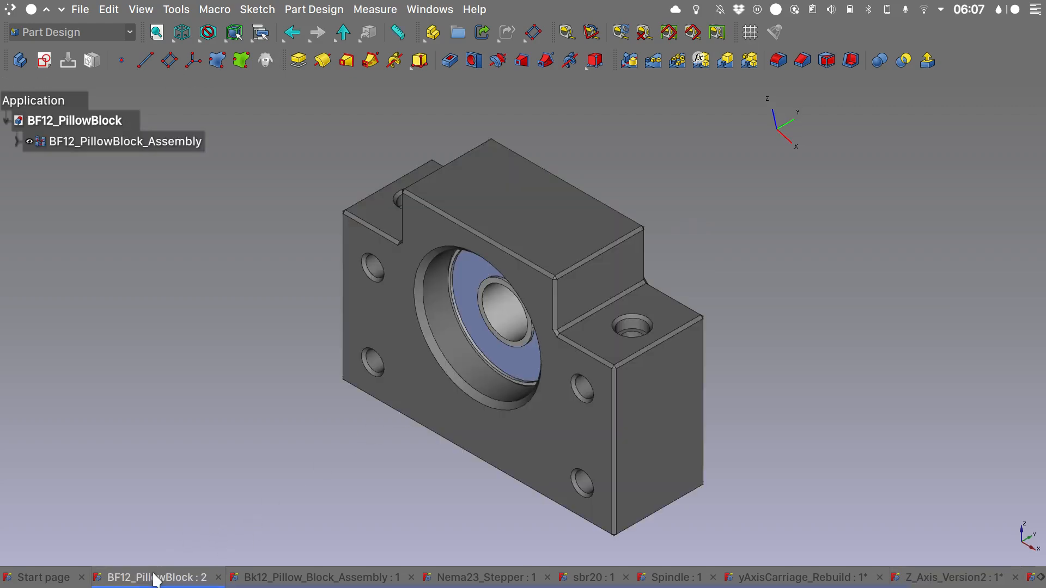
{"action": "left_click", "coordinate": [100, 143]}
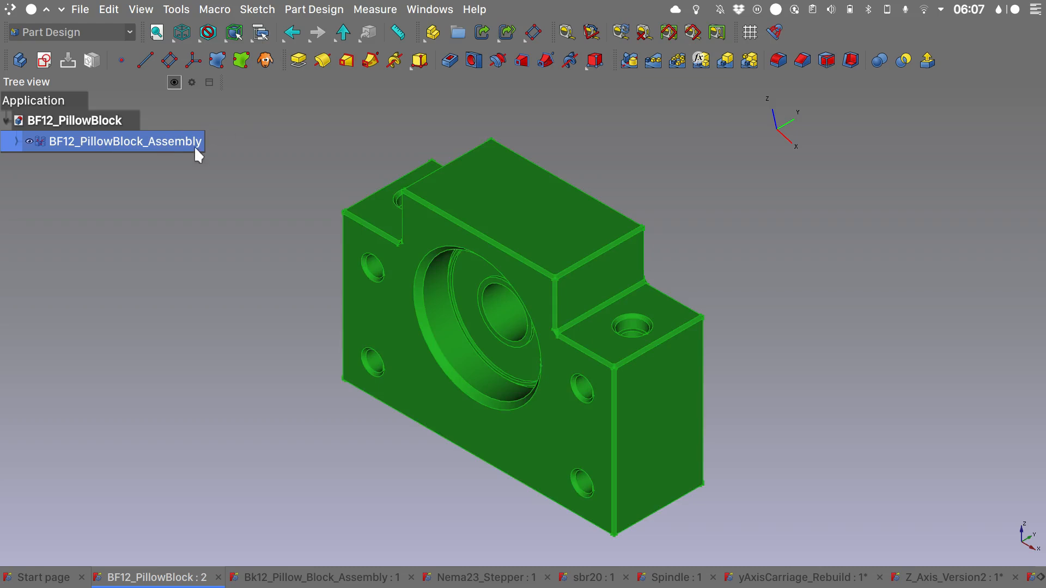
{"action": "left_click", "coordinate": [937, 578]}
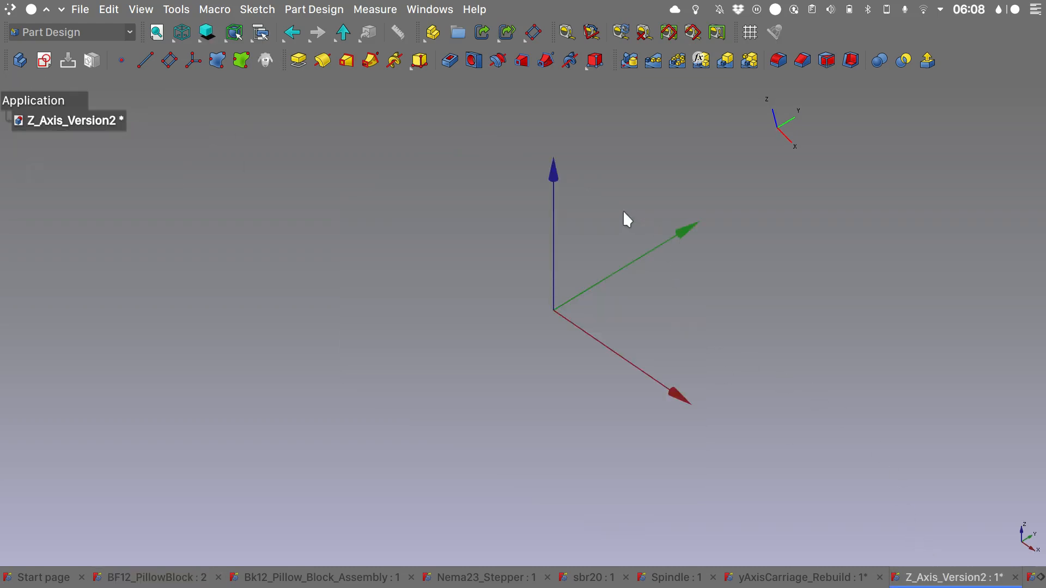
{"action": "left_click", "coordinate": [482, 33]}
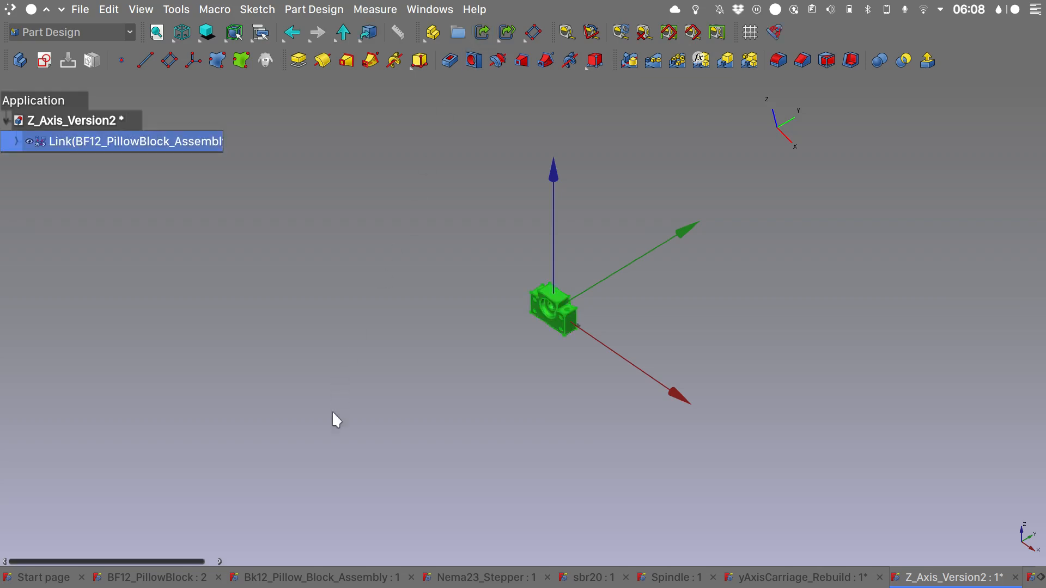
Step: Link the Bk12_Pillow_Block_Assembly from its own document into Z_Axis_Version2
{"action": "left_click", "coordinate": [333, 577]}
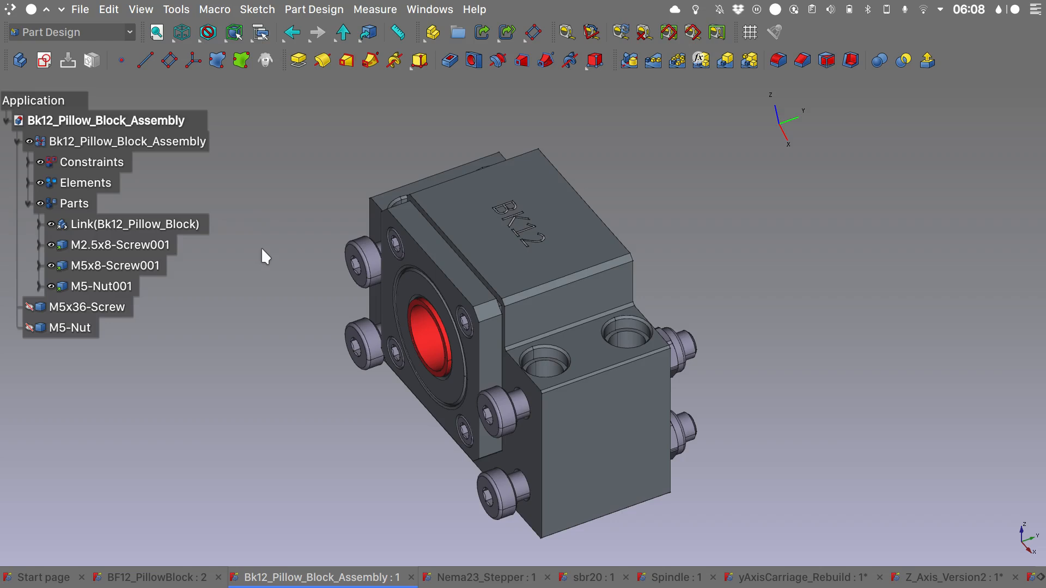
{"action": "left_click", "coordinate": [185, 139]}
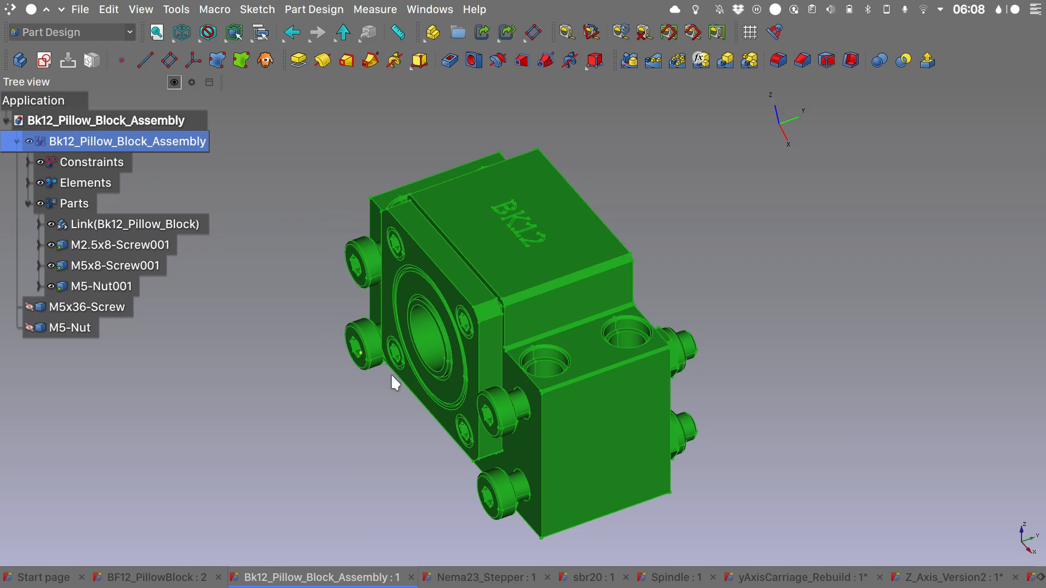
{"action": "left_click", "coordinate": [935, 578]}
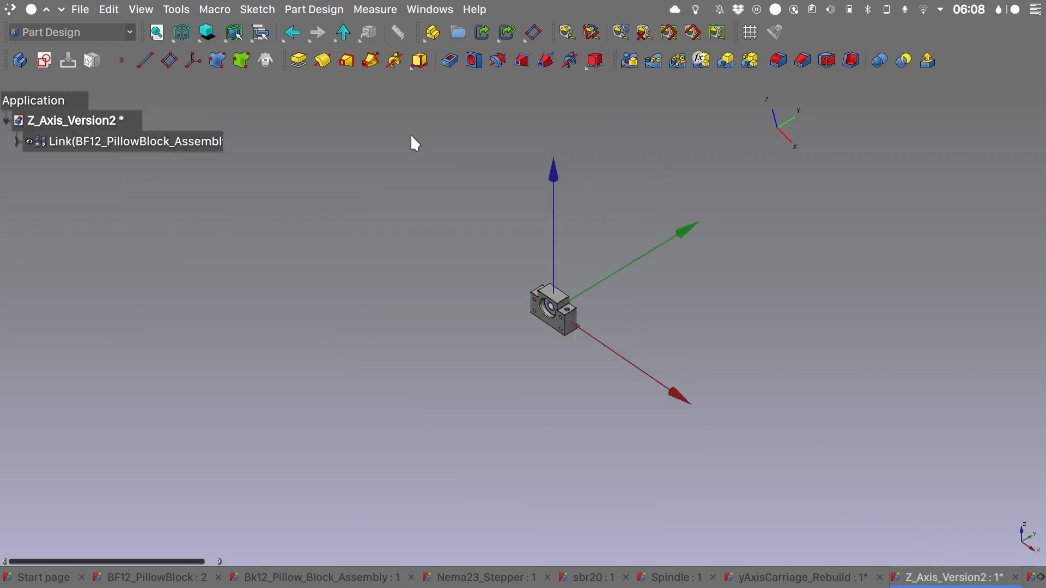
{"action": "left_click", "coordinate": [482, 33]}
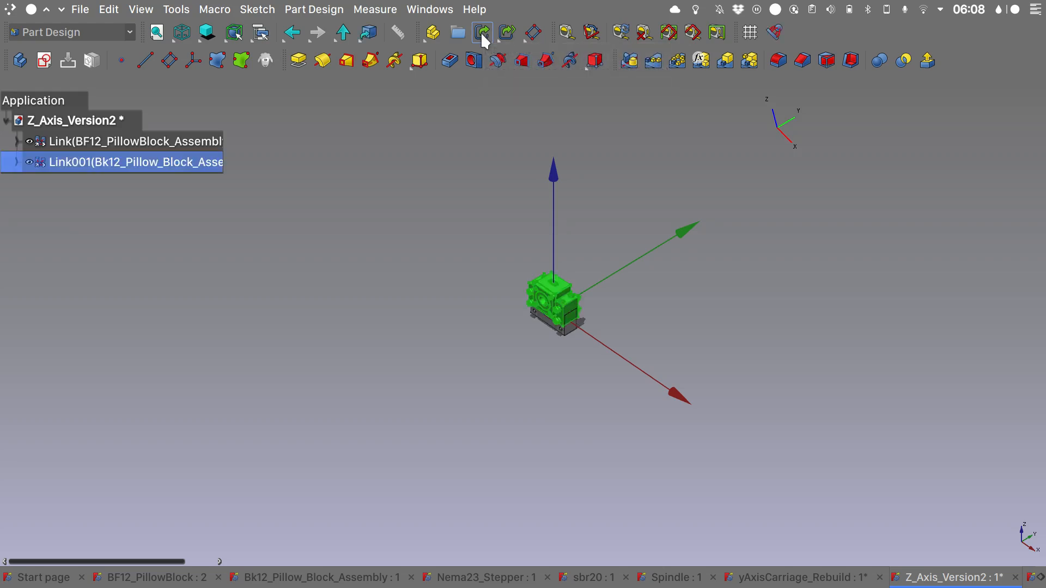
Step: Link the nema23Stepper body from the Nema23_Stepper document into Z_Axis_Version2
{"action": "left_click", "coordinate": [479, 577]}
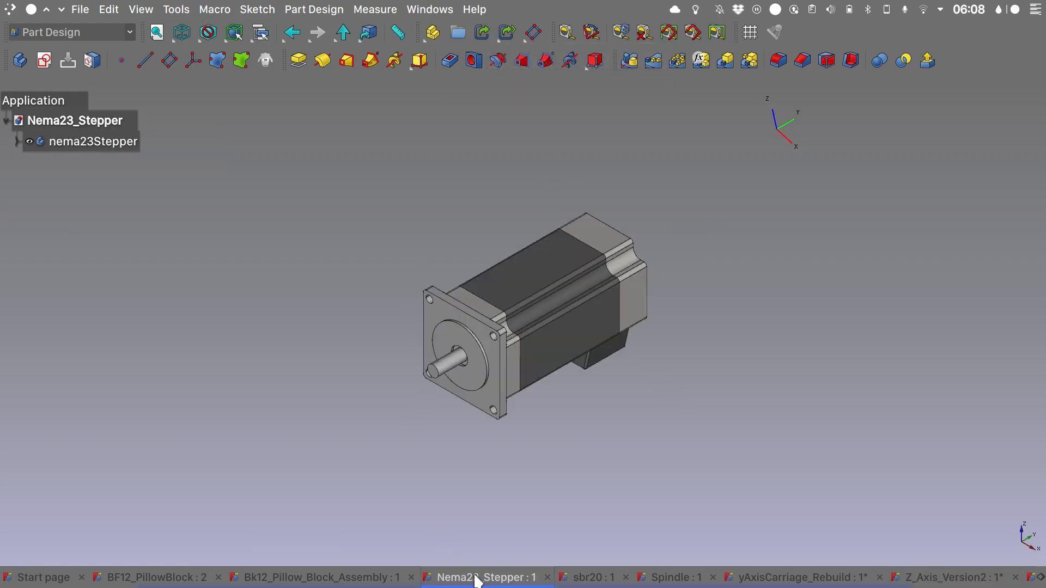
{"action": "left_click", "coordinate": [96, 143]}
{"action": "left_click", "coordinate": [934, 579]}
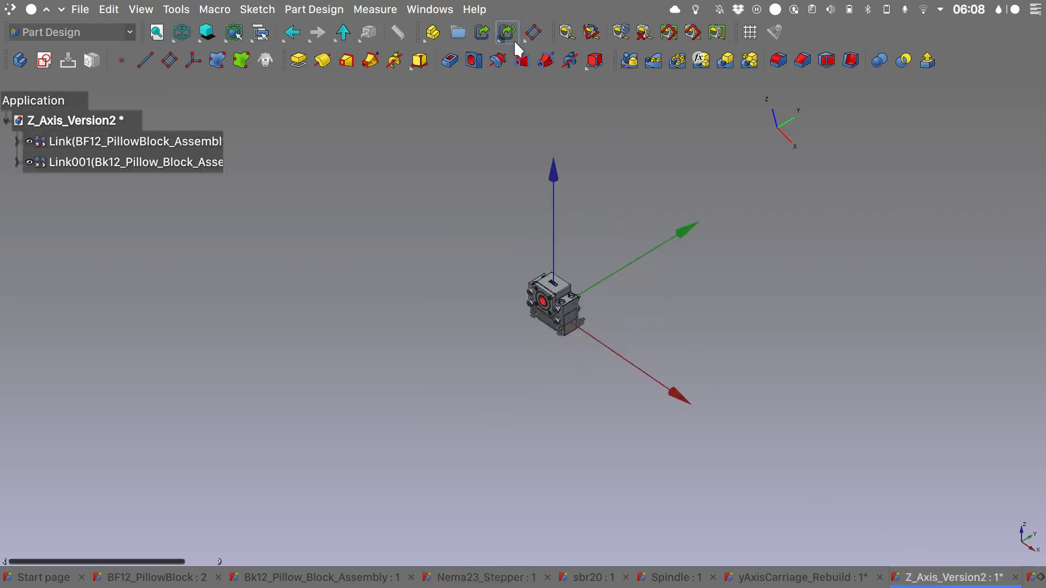
{"action": "left_click", "coordinate": [482, 34]}
Step: Link the sbr20xL400mm rail from the sbr20 document into Z_Axis_Version2
{"action": "left_click", "coordinate": [590, 576]}
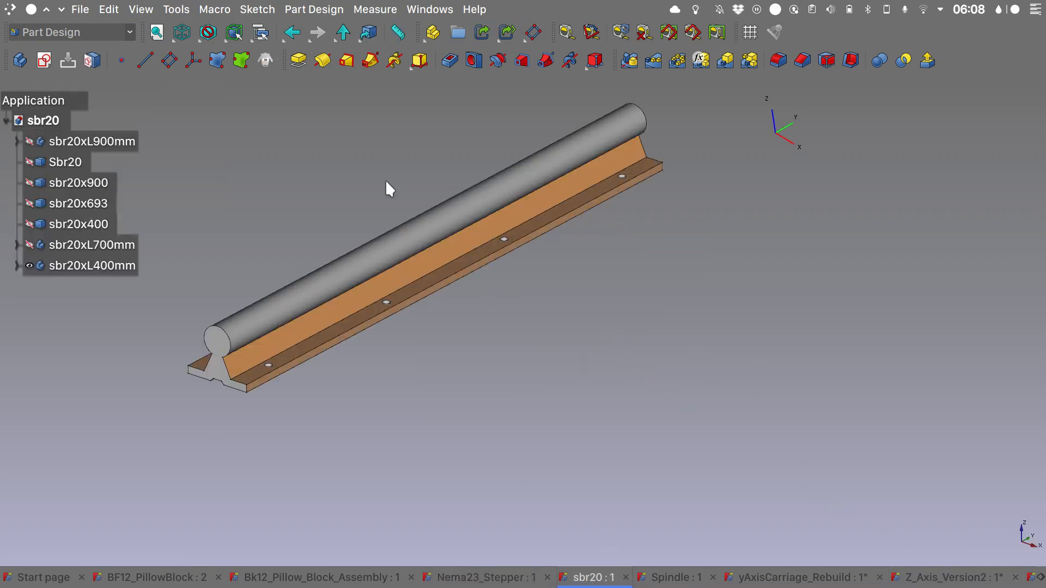
{"action": "left_click", "coordinate": [128, 267]}
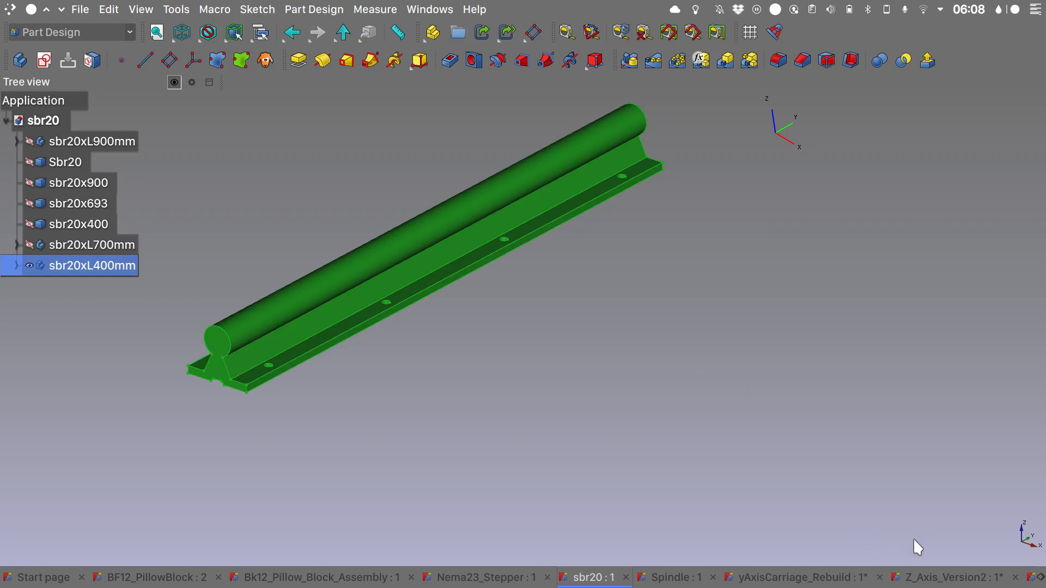
{"action": "left_click", "coordinate": [934, 578]}
{"action": "left_click", "coordinate": [480, 34]}
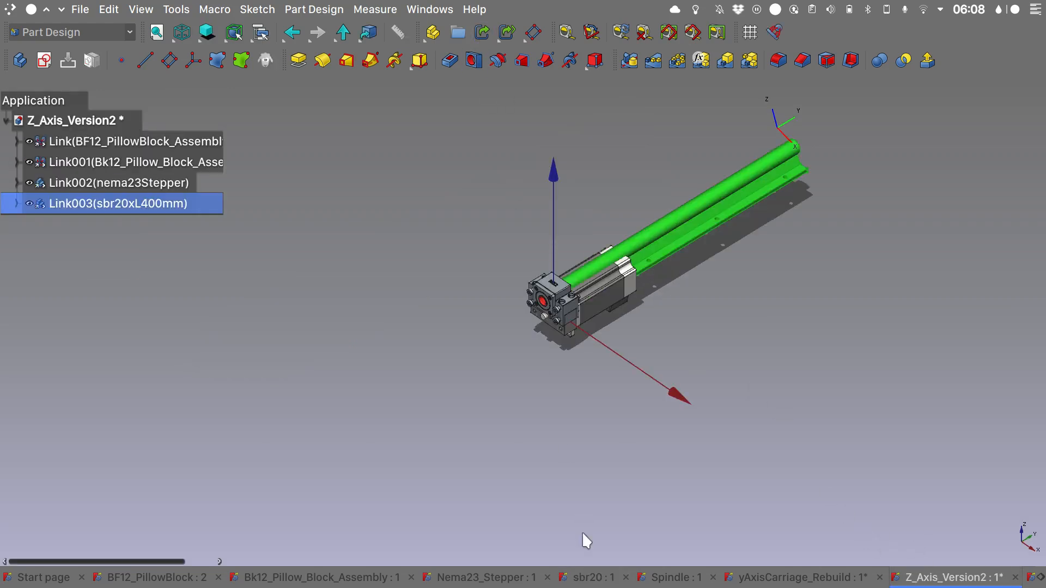
Step: Link the Spindle part from the Spindle document into Z_Axis_Version2
{"action": "left_click", "coordinate": [676, 577]}
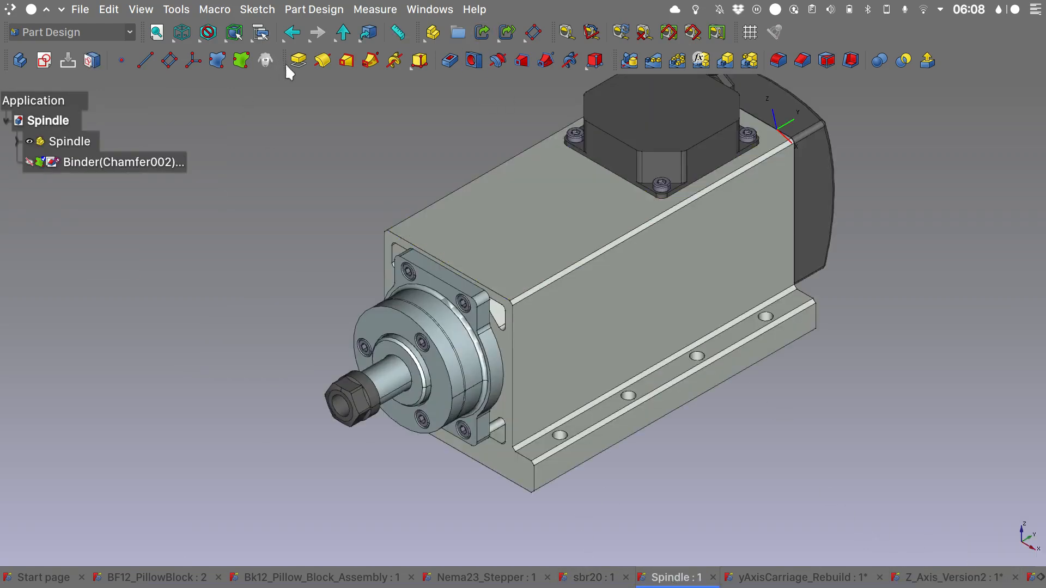
{"action": "left_click", "coordinate": [18, 141]}
{"action": "left_click", "coordinate": [82, 141]}
{"action": "left_click", "coordinate": [948, 578]}
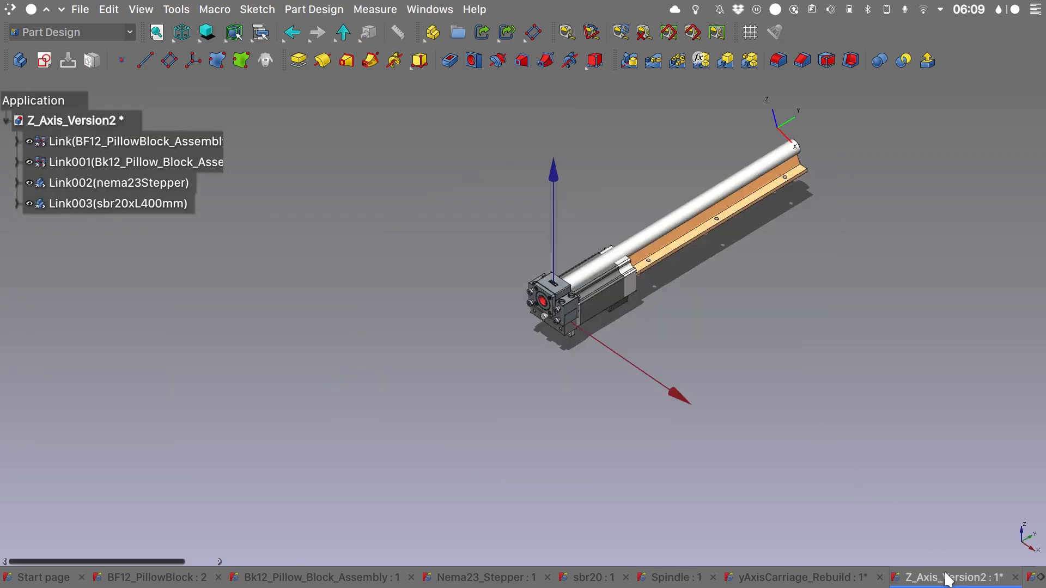
{"action": "left_click", "coordinate": [481, 32]}
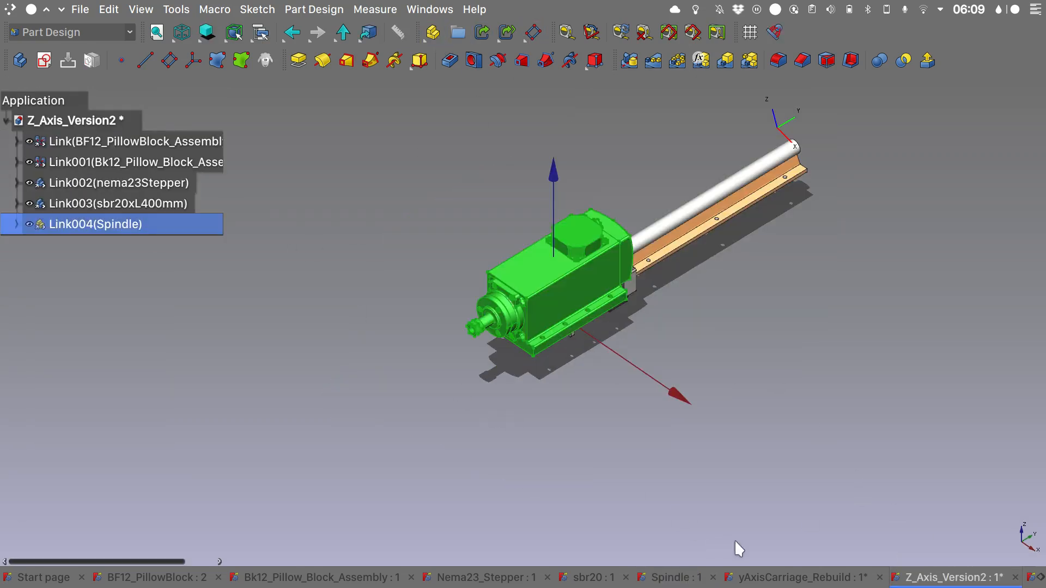
Step: Link the Screw body from the Screw document into Z_Axis_Version2
{"action": "scroll", "coordinate": [853, 580], "scroll_direction": "right", "scroll_amount": 3}
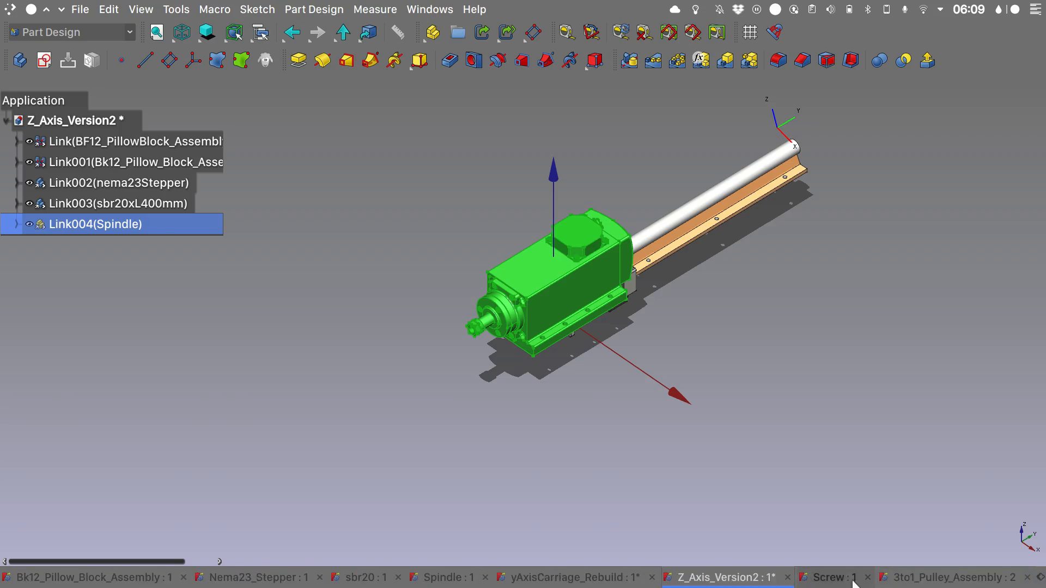
{"action": "left_click", "coordinate": [835, 577]}
{"action": "left_click", "coordinate": [14, 143]}
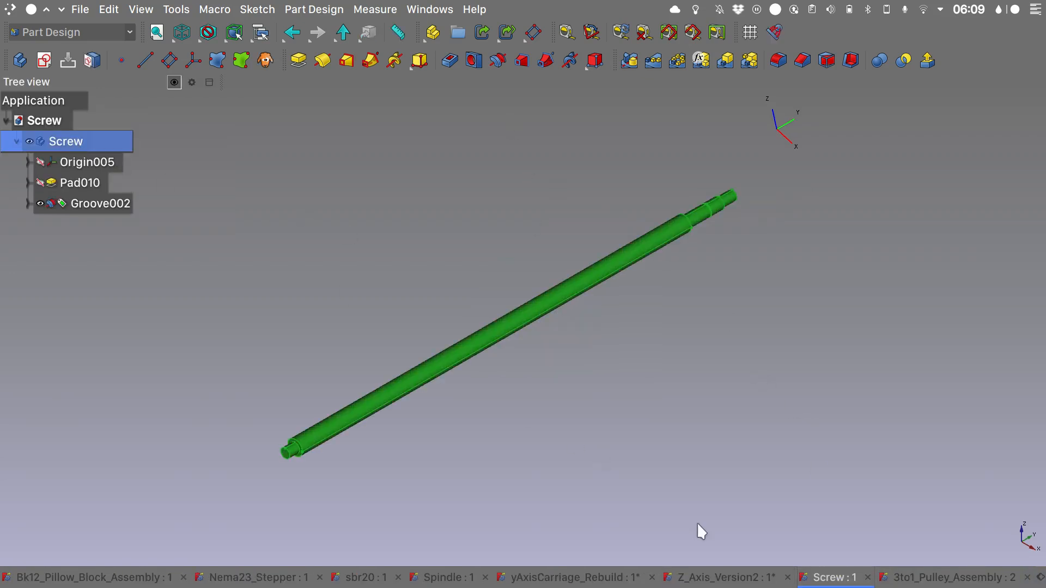
{"action": "left_click", "coordinate": [719, 578]}
{"action": "left_click", "coordinate": [482, 33]}
Step: Link the 20to60_Belt_and_Pulley assembly from the 3to1_Pulley_Assembly document into Z_Axis_Version2
{"action": "left_click", "coordinate": [951, 577]}
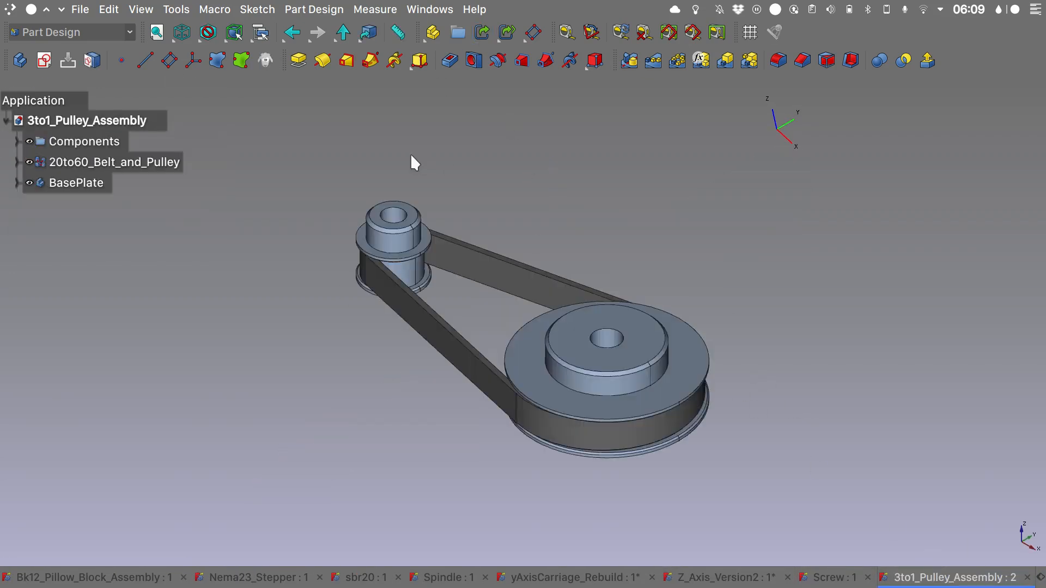
{"action": "left_click", "coordinate": [72, 166]}
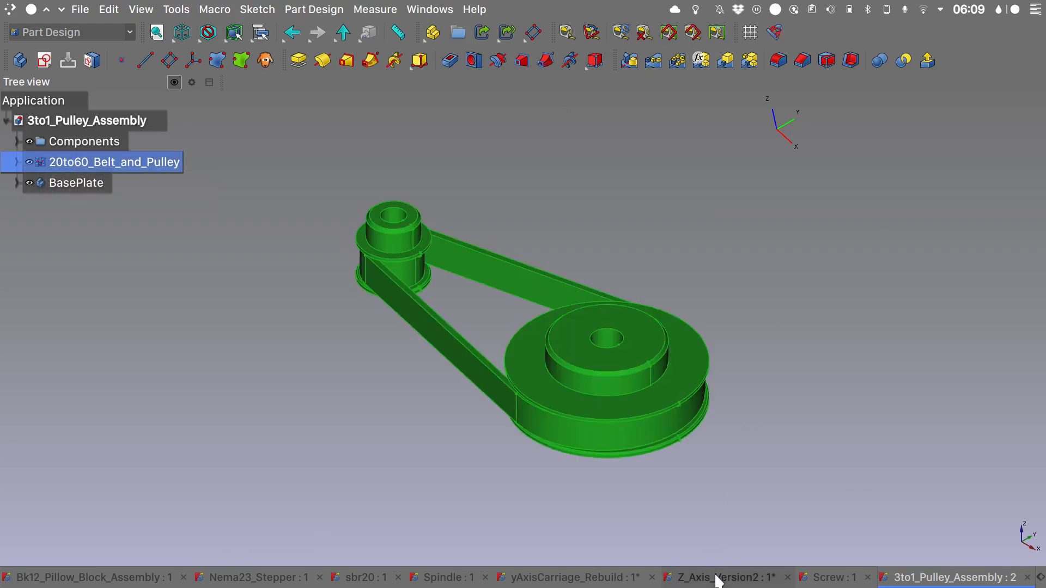
{"action": "left_click", "coordinate": [748, 223]}
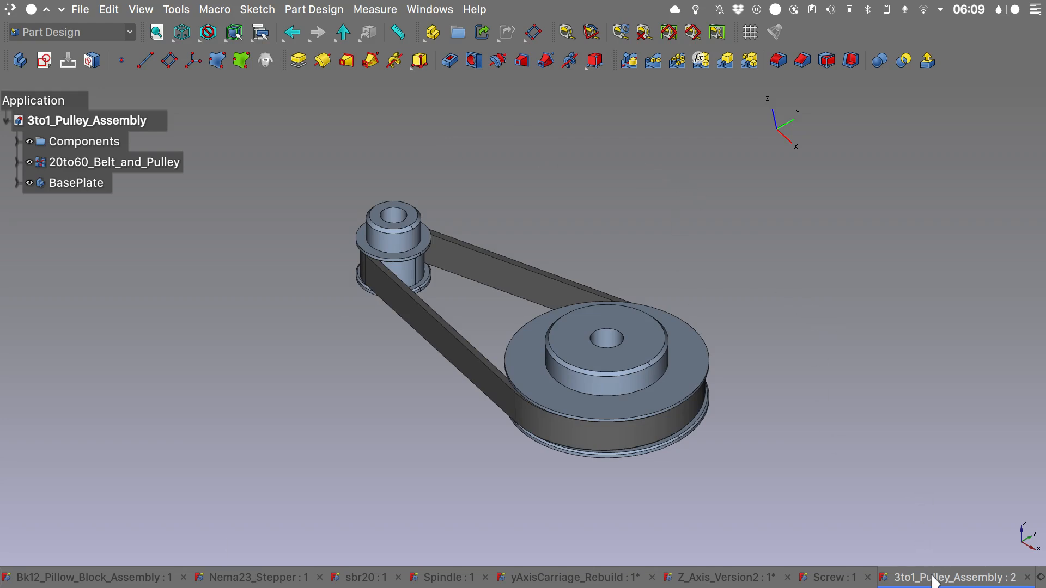
{"action": "left_click", "coordinate": [138, 162]}
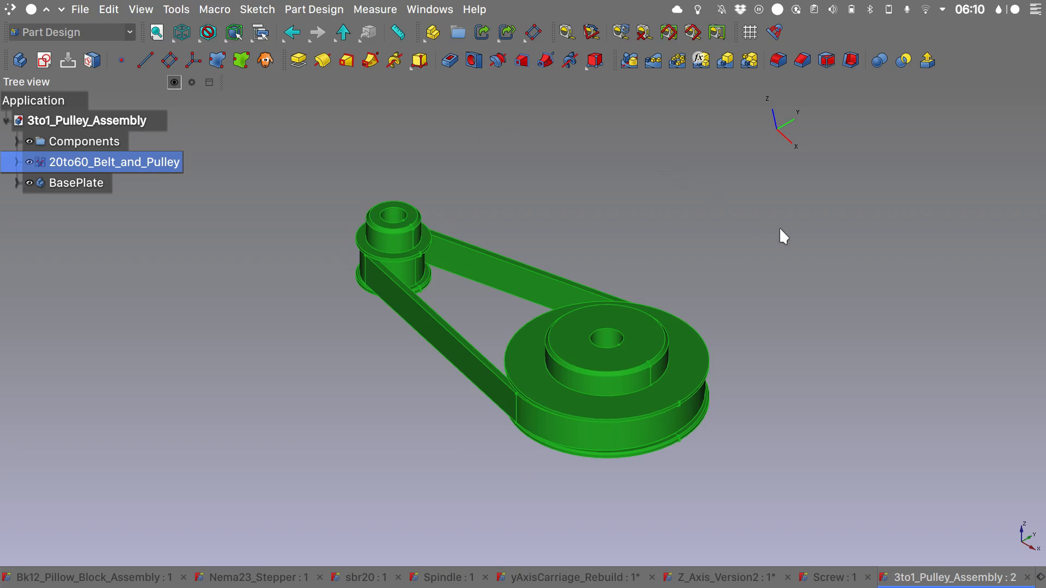
{"action": "left_click", "coordinate": [712, 578]}
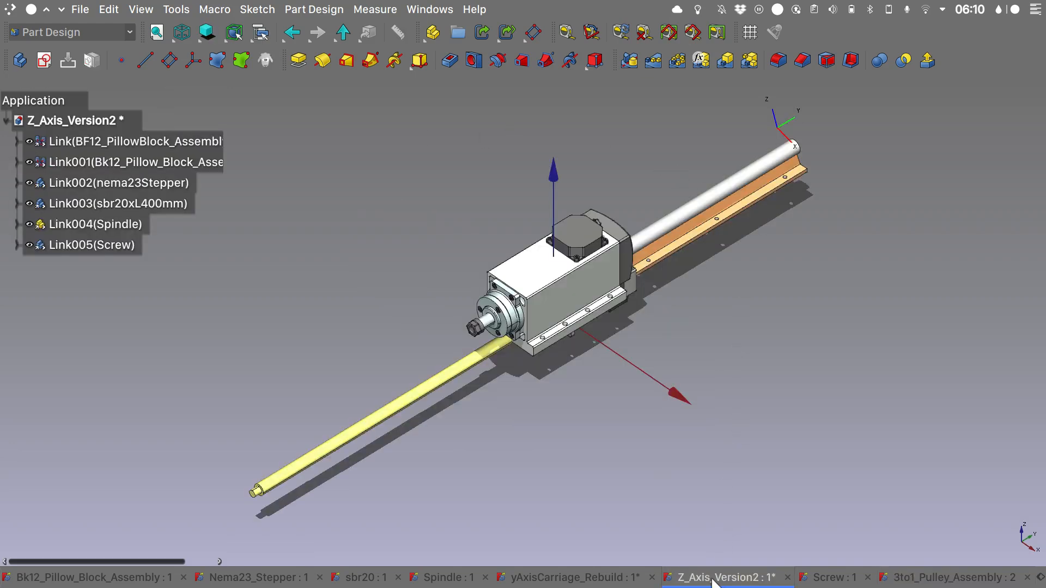
{"action": "left_click", "coordinate": [484, 37]}
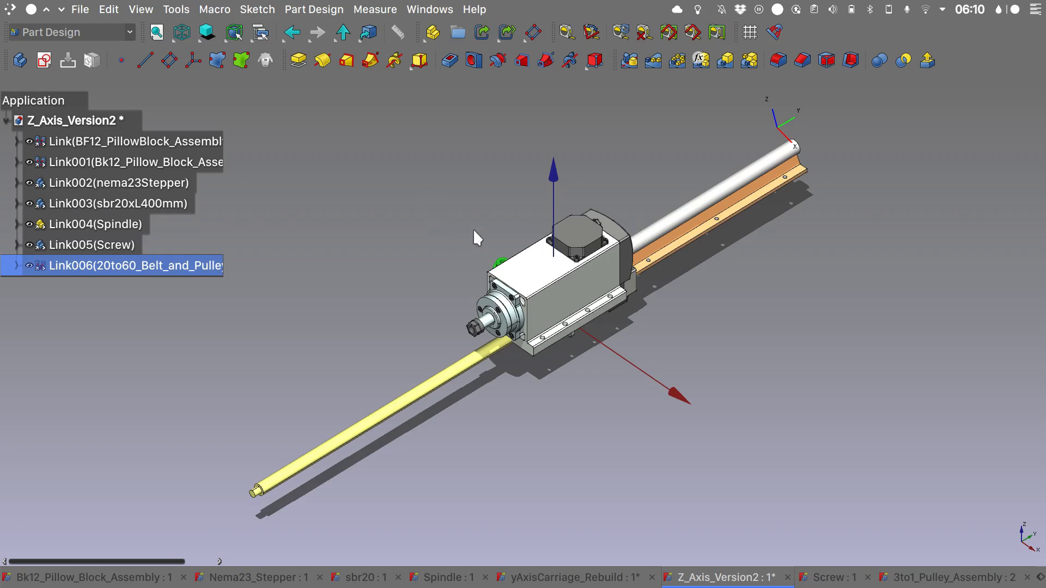
{"action": "middle_click_drag", "start_coordinate": [473, 226], "coordinate": [767, 214]}
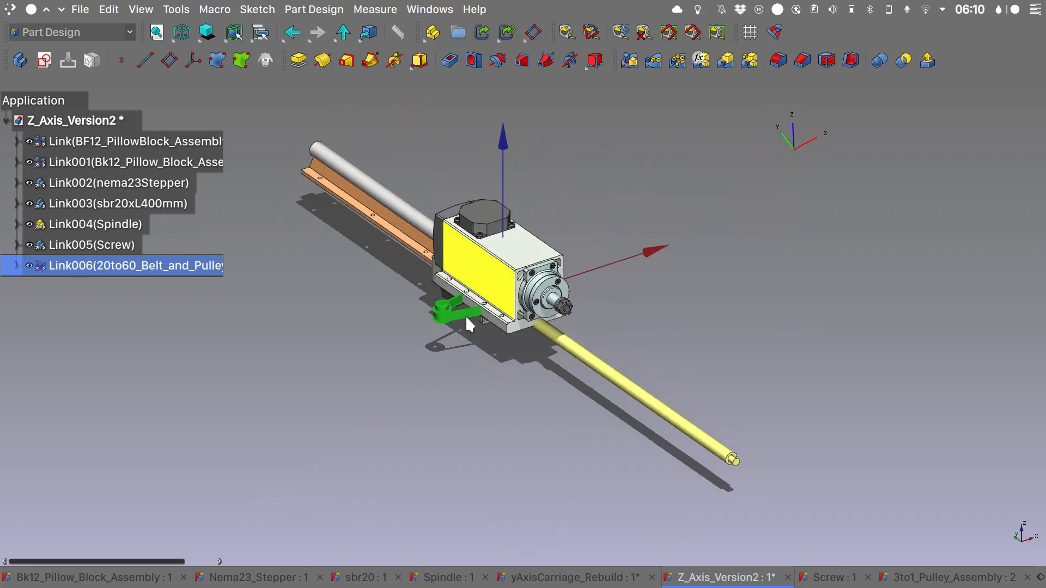
{"action": "scroll", "coordinate": [467, 324], "scroll_direction": "up", "scroll_amount": 5}
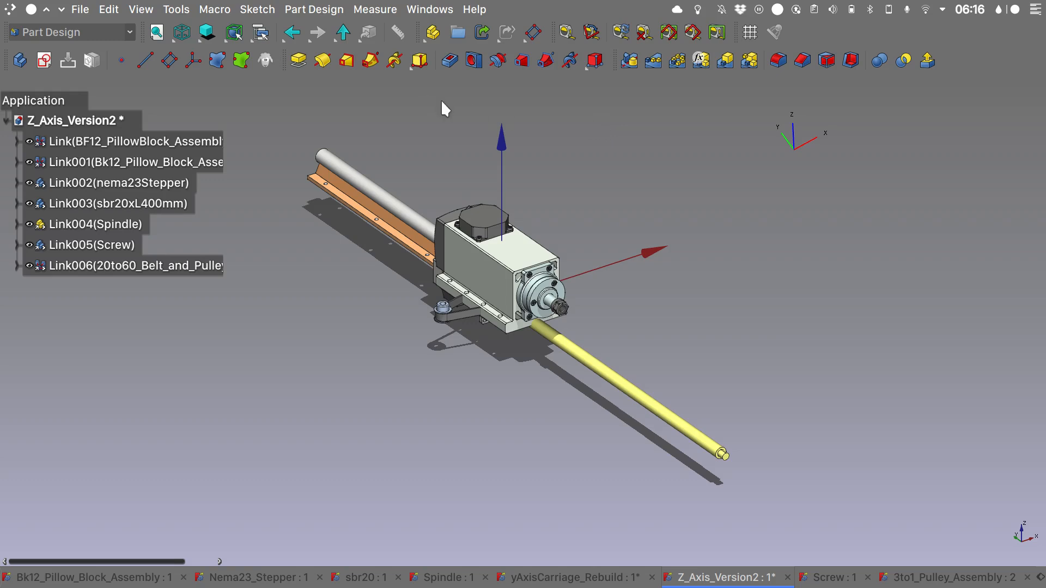
Step: Create a new Assembly 3 assembly in Z_Axis_Version2 and rename it Z_Axis_Components
{"action": "left_click", "coordinate": [128, 33]}
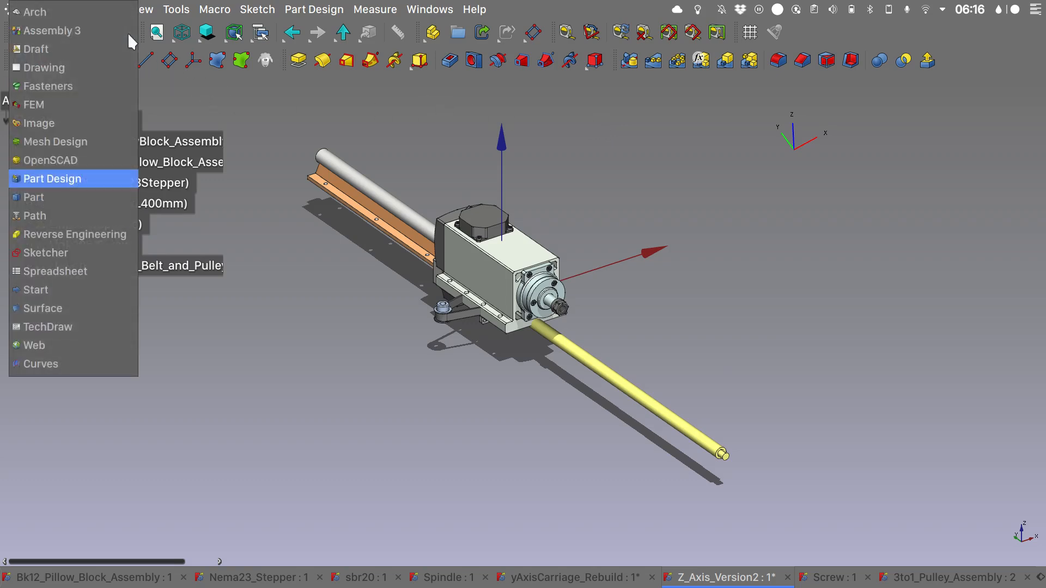
{"action": "left_click", "coordinate": [76, 29]}
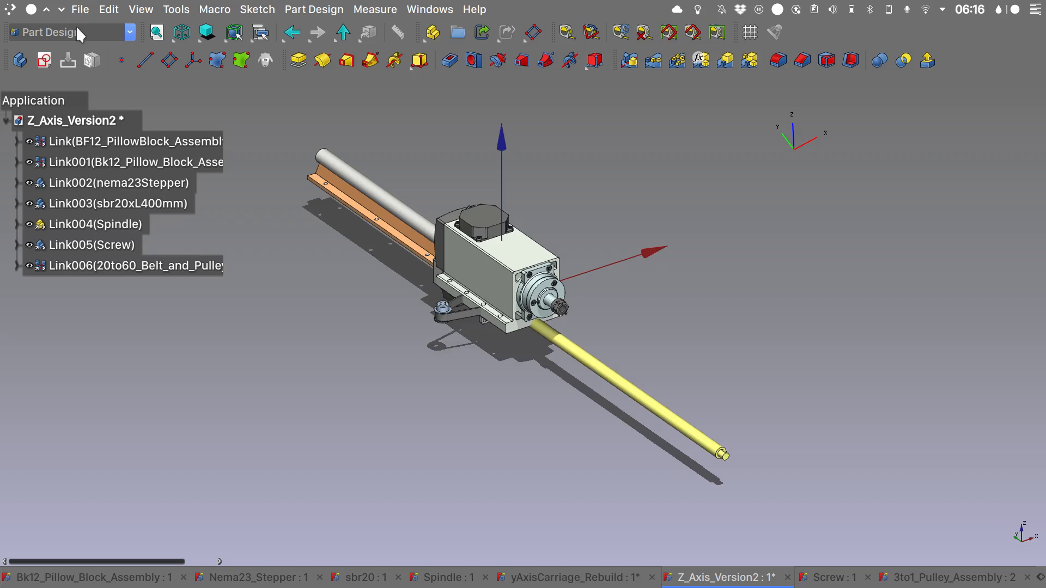
{"action": "left_click", "coordinate": [19, 65]}
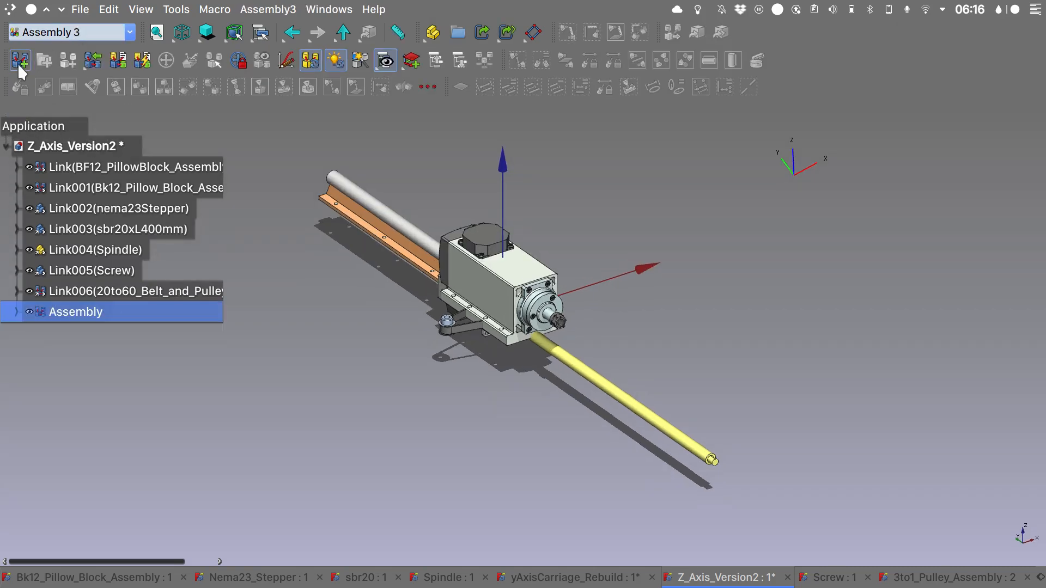
{"action": "left_click", "coordinate": [16, 313]}
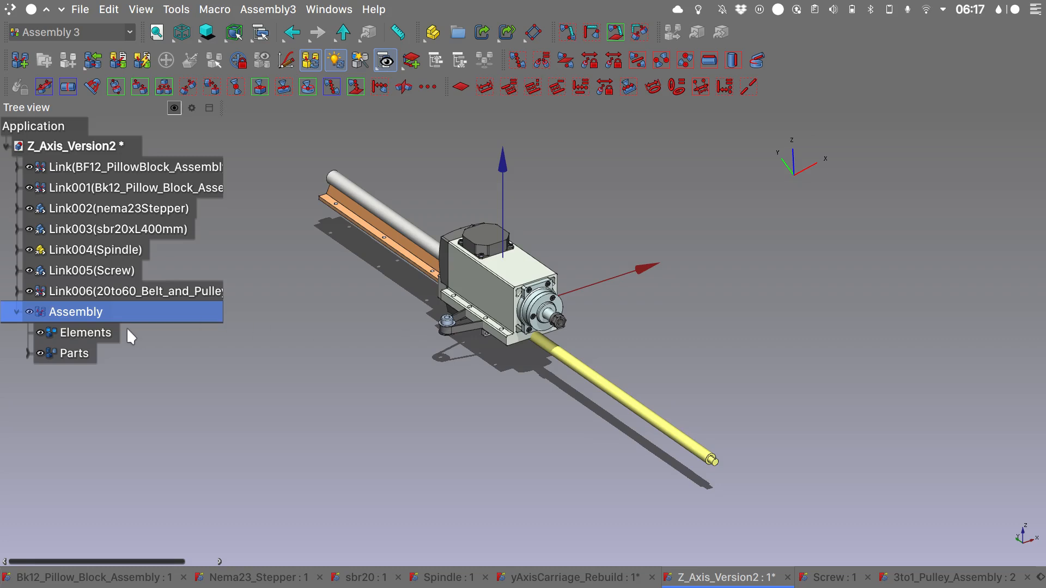
{"action": "left_click", "coordinate": [92, 316]}
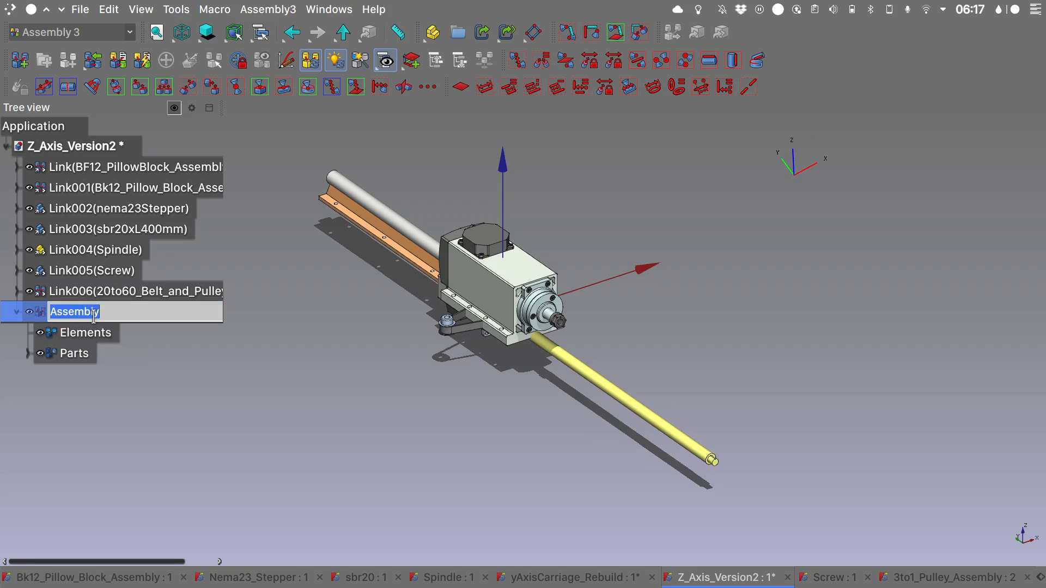
{"action": "type", "text": "Z_Axis_Componen"}
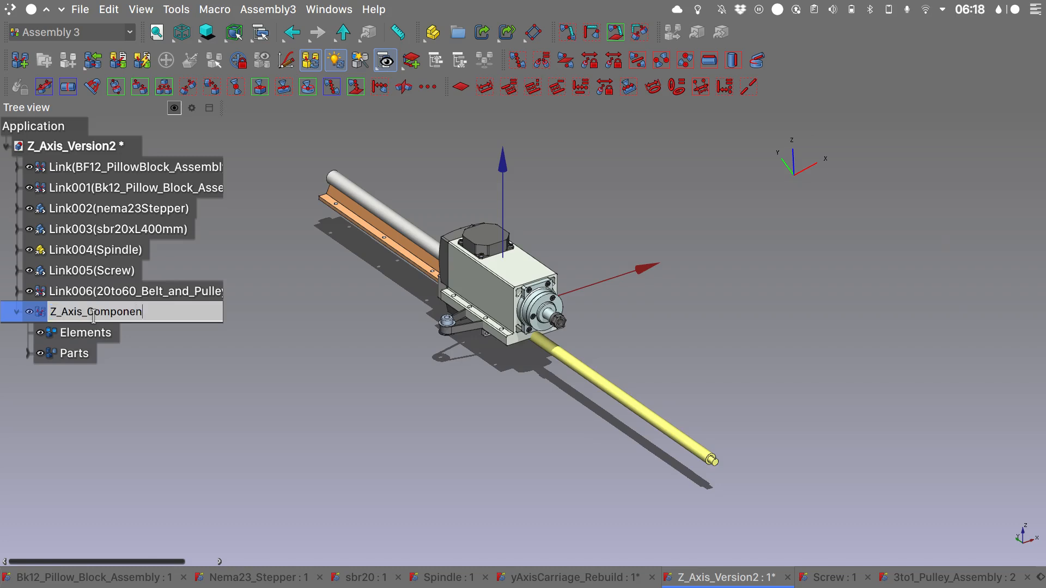
{"action": "type", "text": "ts"}
{"action": "key", "text": "Return"}
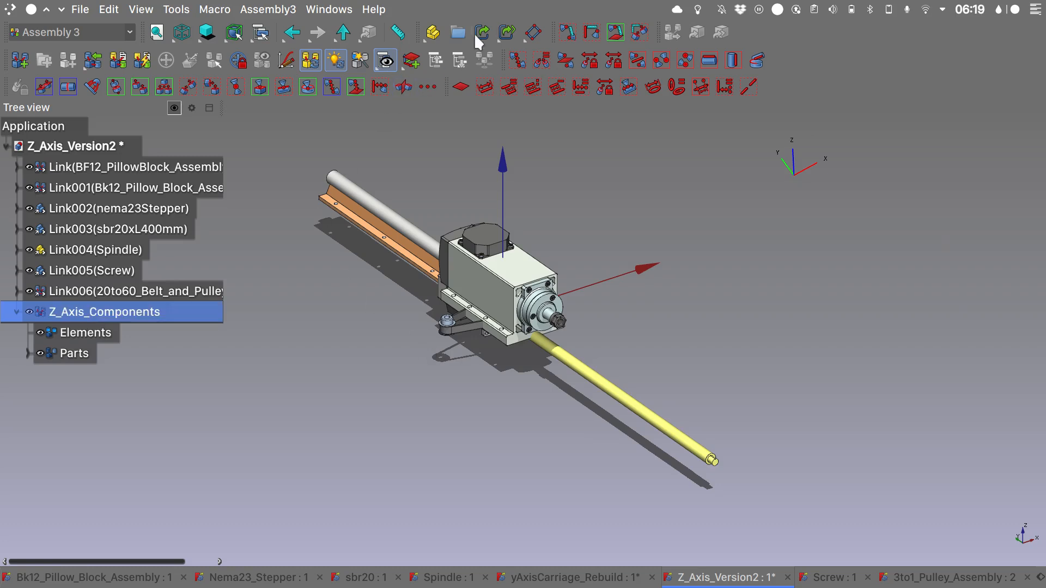
Step: Create a group named Components and move all seven component links into it
{"action": "left_click", "coordinate": [458, 33]}
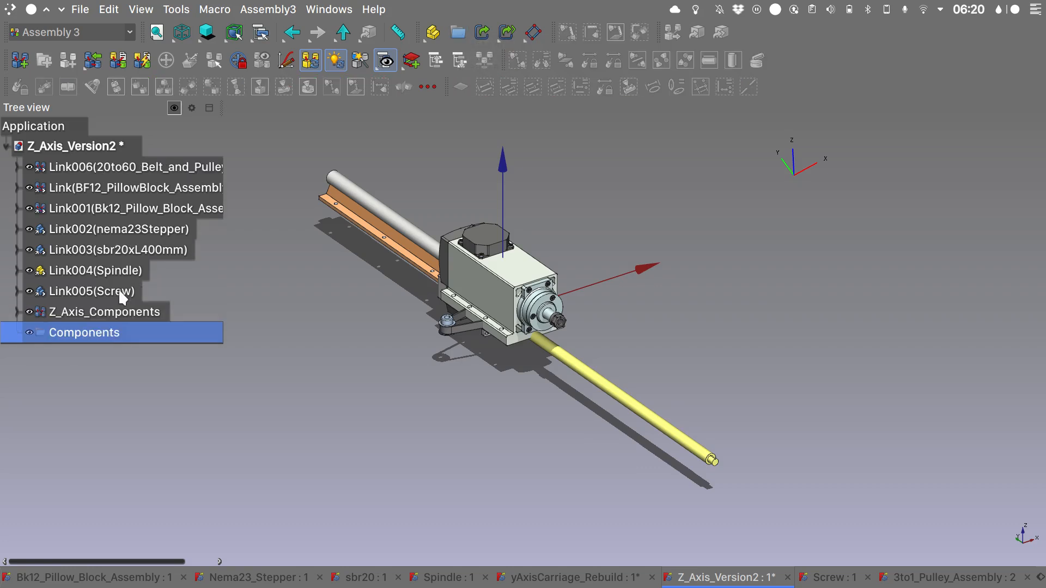
{"action": "left_click", "coordinate": [120, 292]}
{"action": "left_click", "coordinate": [175, 175], "text": "shift"}
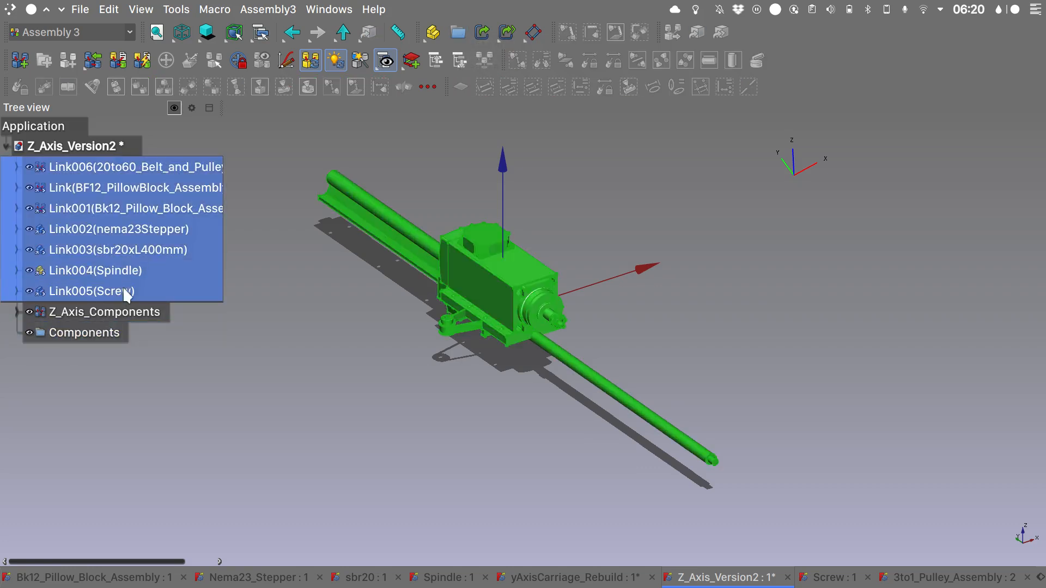
{"action": "left_click_drag", "start_coordinate": [129, 292], "coordinate": [76, 332]}
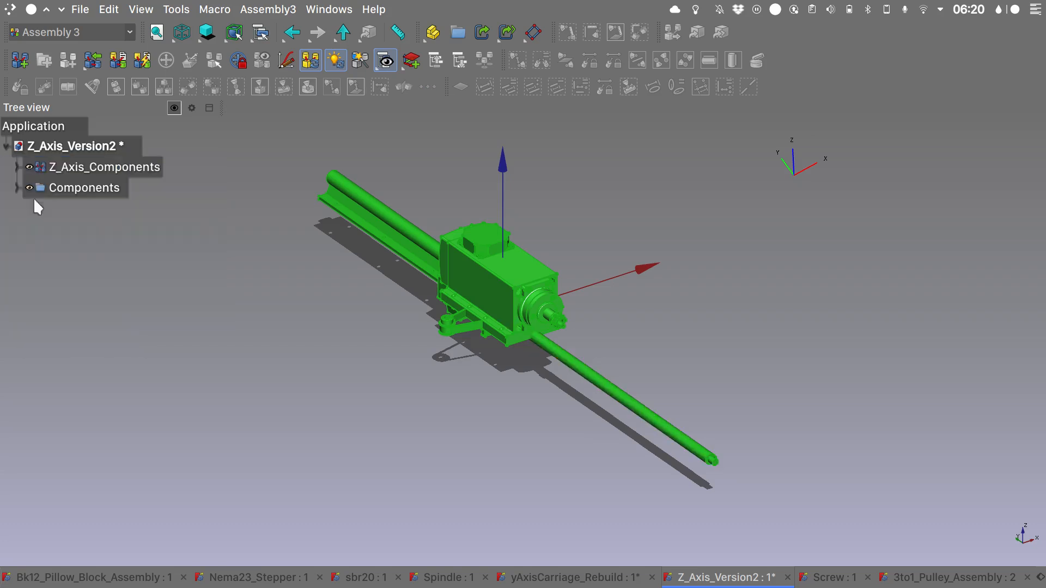
{"action": "left_click", "coordinate": [277, 215]}
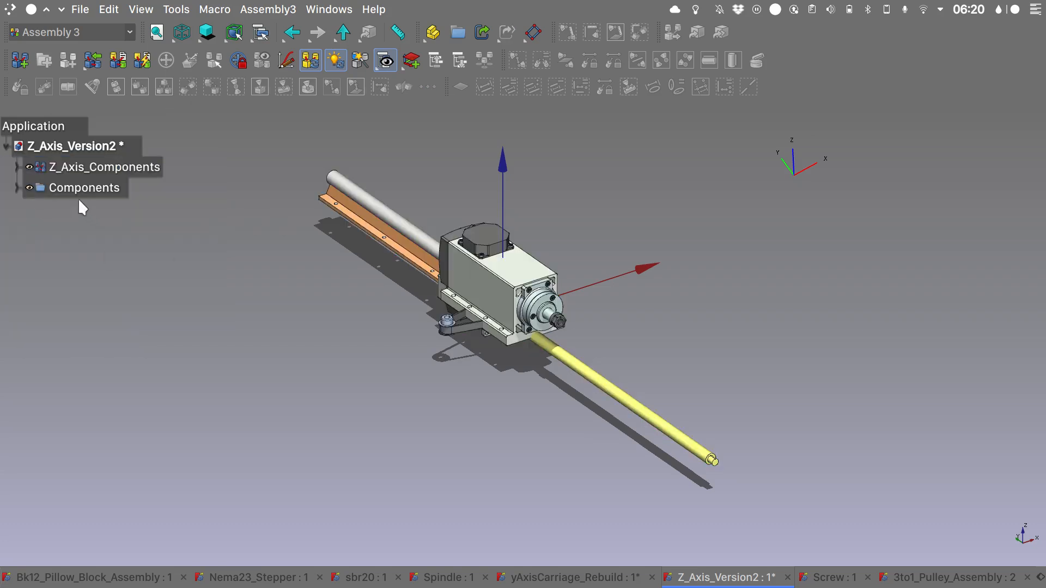
Step: Hide the Components group so its linked parts are not shown in the view
{"action": "left_click", "coordinate": [29, 188]}
{"action": "left_click", "coordinate": [29, 188]}
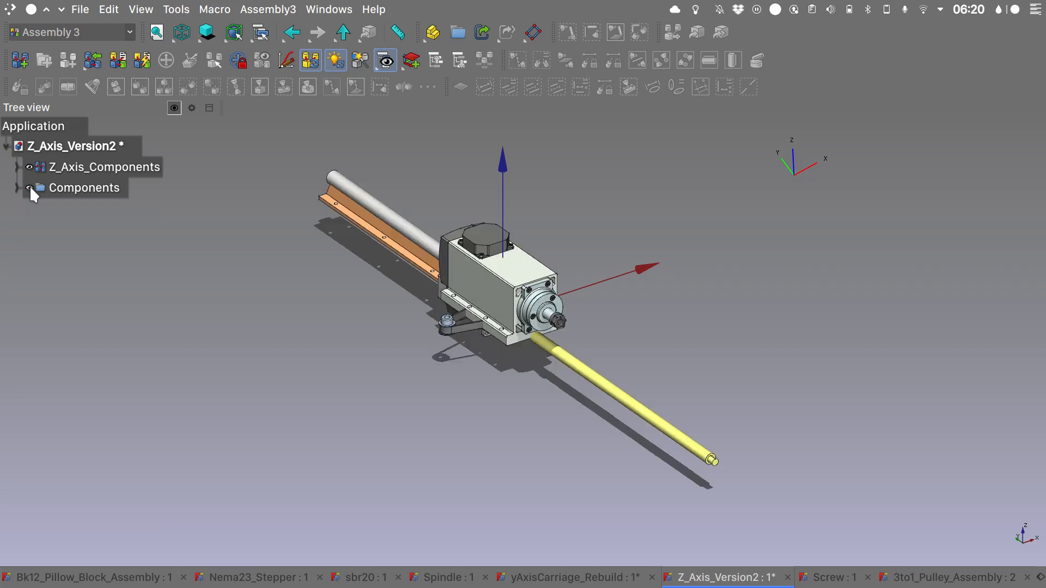
{"action": "left_click", "coordinate": [29, 187]}
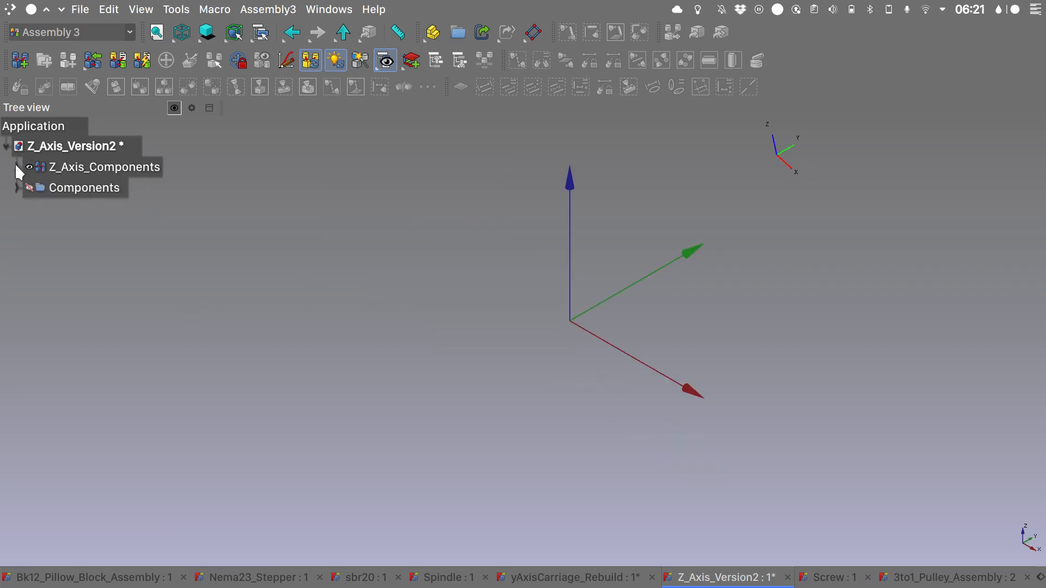
Step: Link X_Cariage_Reference from yAxisCarriage_Rebuild into Z_Axis_Version2 and move the link into the Z_Axis_Components assembly
{"action": "left_click", "coordinate": [17, 167]}
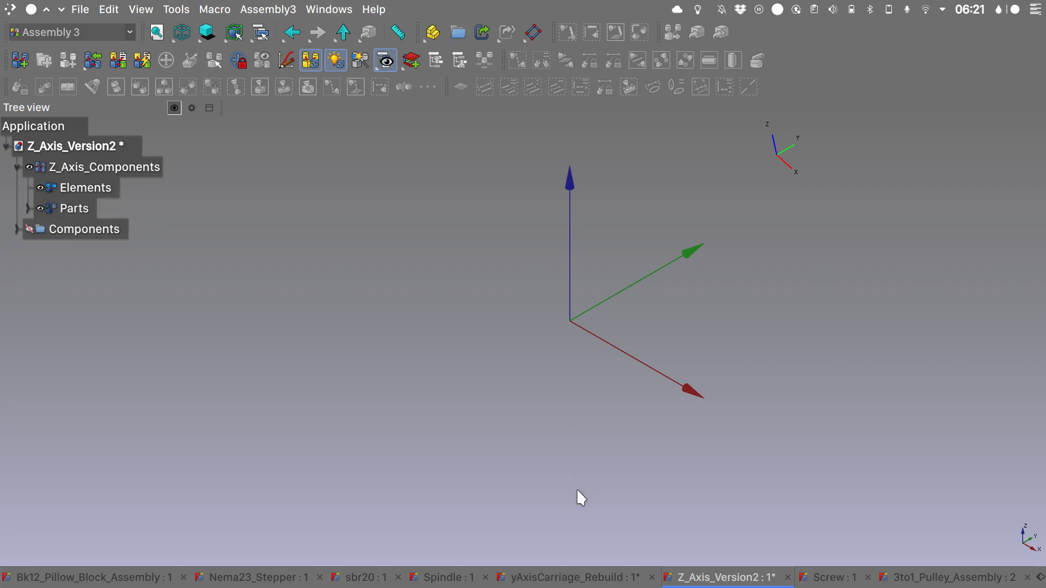
{"action": "left_click", "coordinate": [576, 579]}
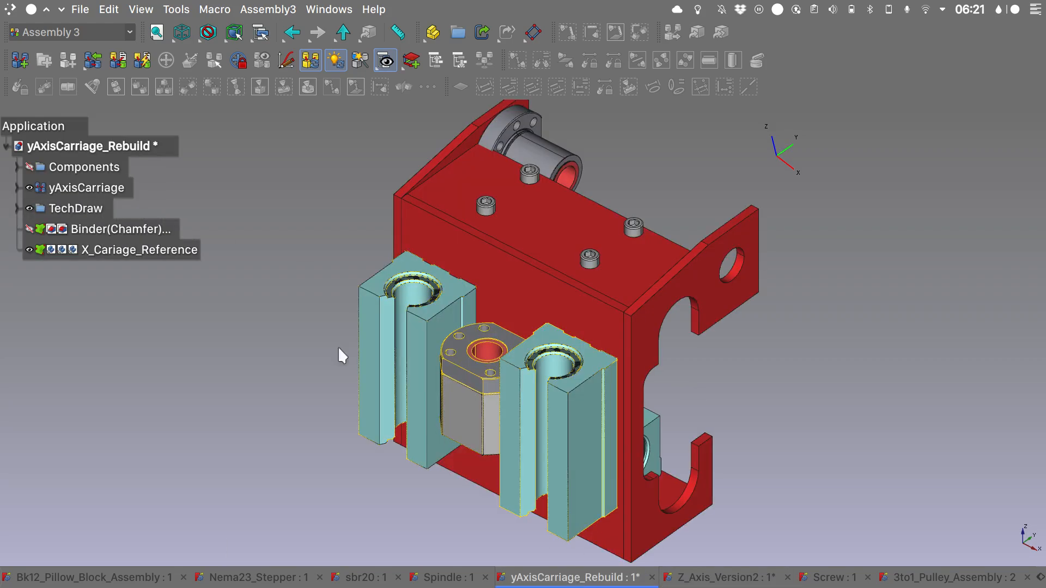
{"action": "left_click", "coordinate": [152, 251]}
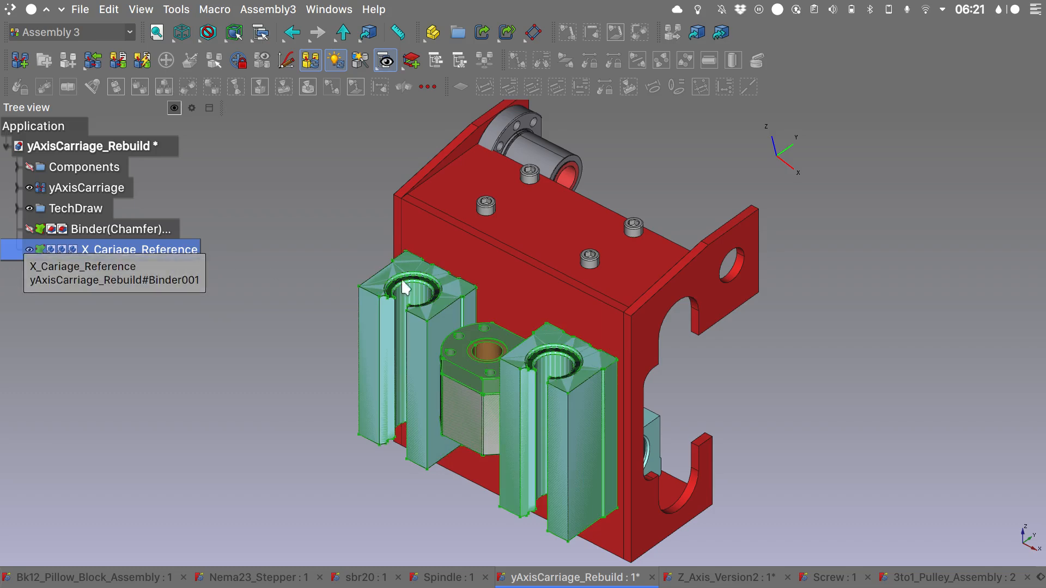
{"action": "left_click", "coordinate": [721, 578]}
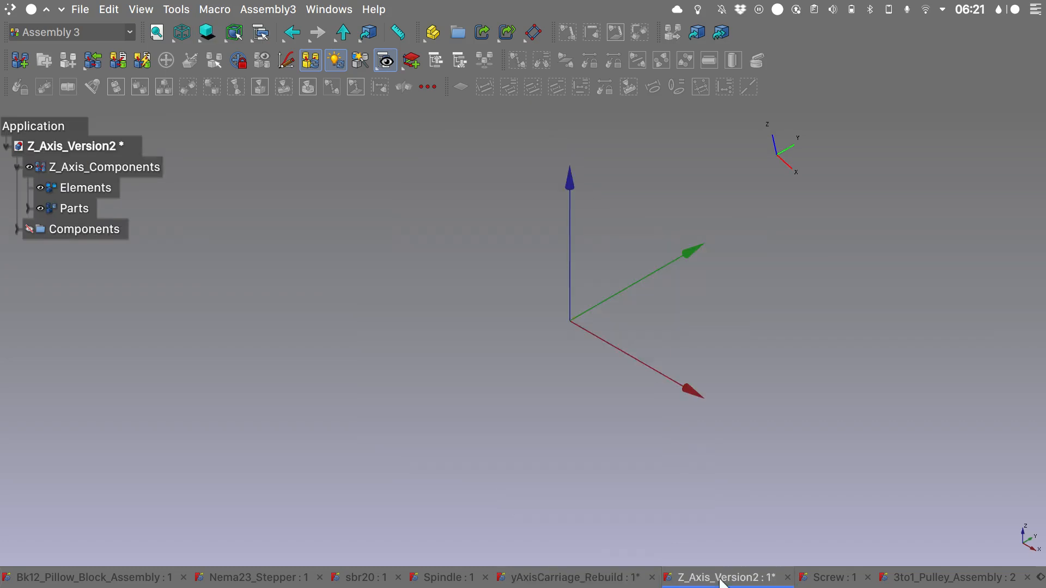
{"action": "left_click", "coordinate": [481, 36]}
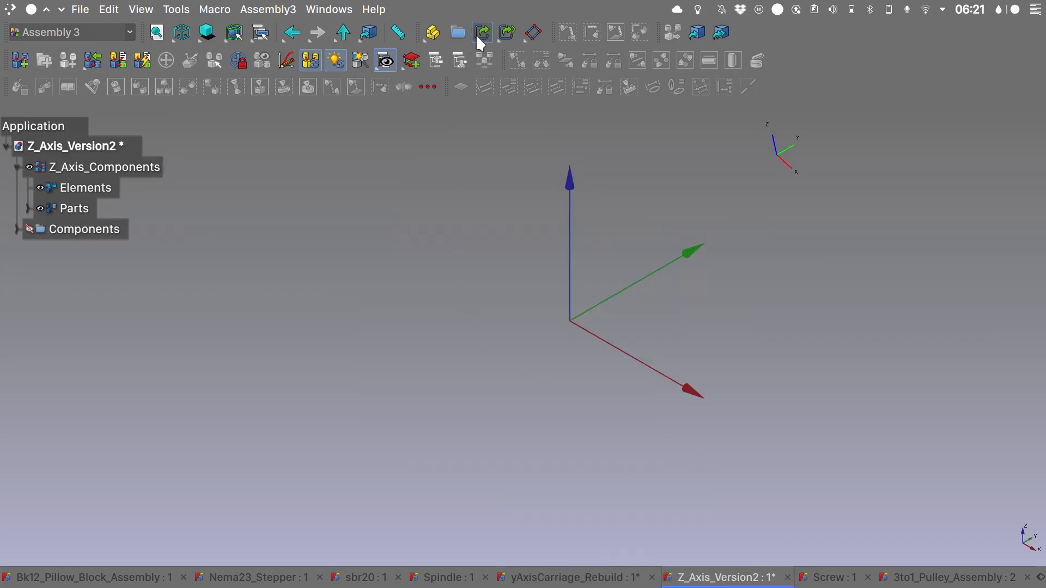
{"action": "left_click", "coordinate": [393, 231]}
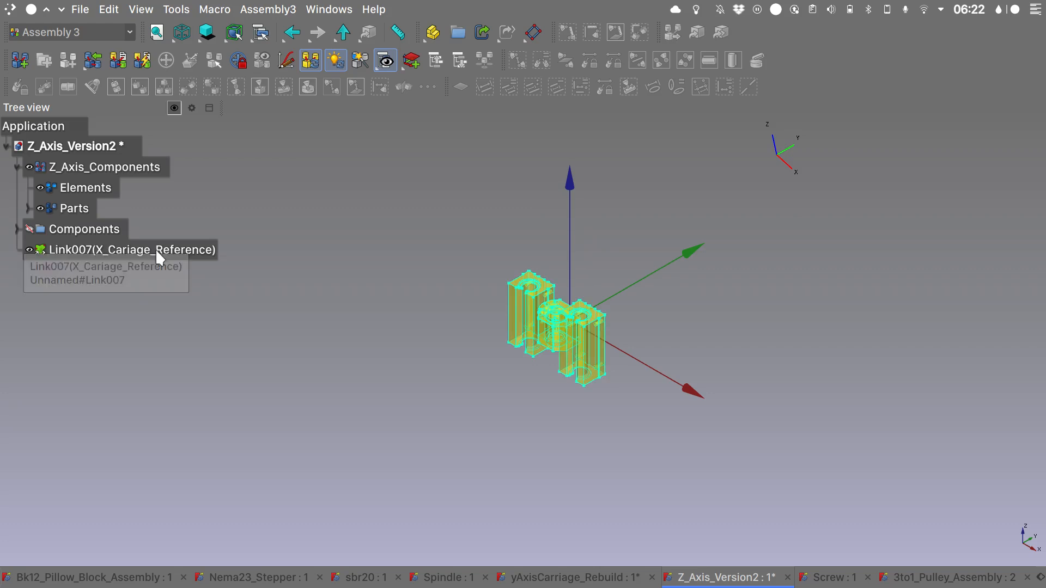
{"action": "left_click_drag", "start_coordinate": [157, 252], "coordinate": [140, 172]}
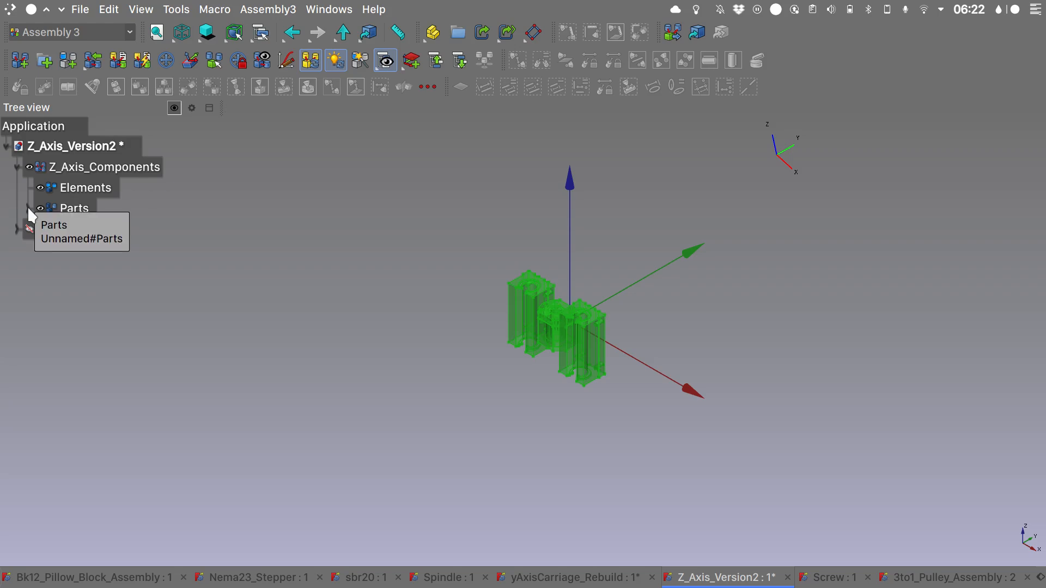
{"action": "left_click", "coordinate": [28, 209]}
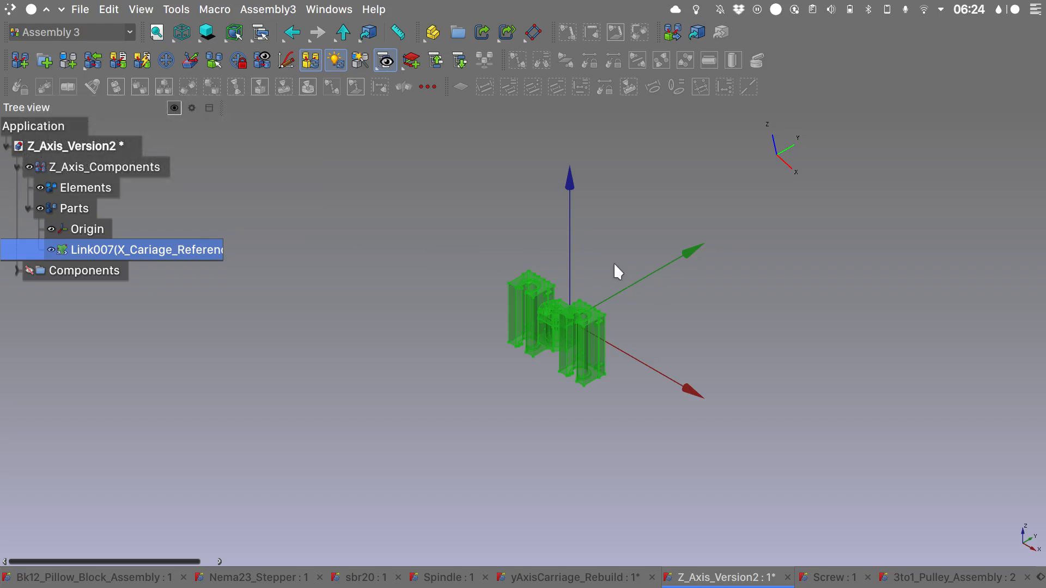
Step: Add a Locked constraint to the rectangular face of the nut housing between the bearing blocks on the carriage reference
{"action": "key", "text": "0"}
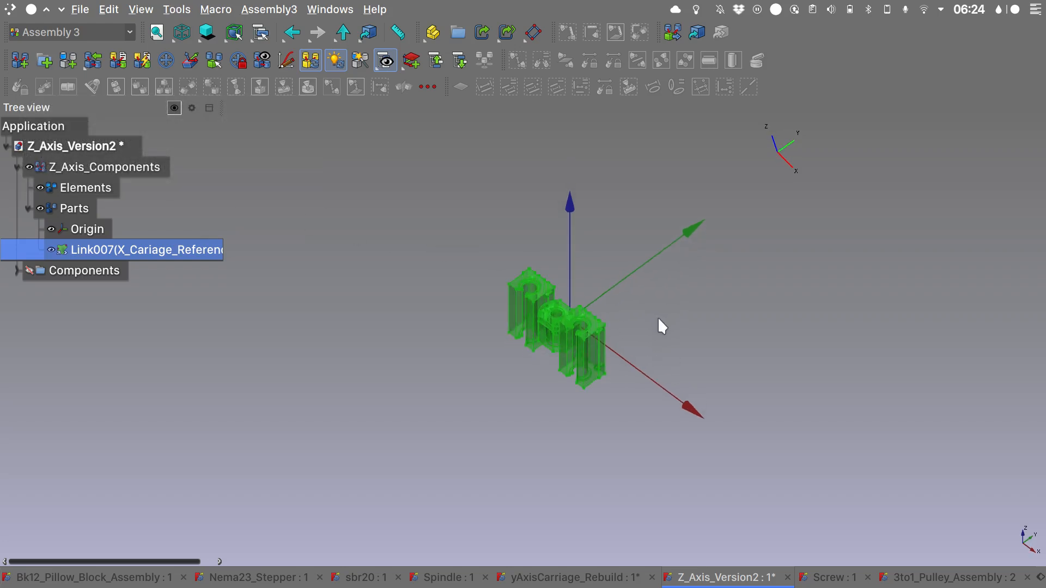
{"action": "left_click", "coordinate": [658, 320]}
{"action": "left_click_drag", "start_coordinate": [351, 318], "coordinate": [319, 310], "text": "alt"}
{"action": "scroll", "coordinate": [567, 355], "scroll_direction": "up", "scroll_amount": 5}
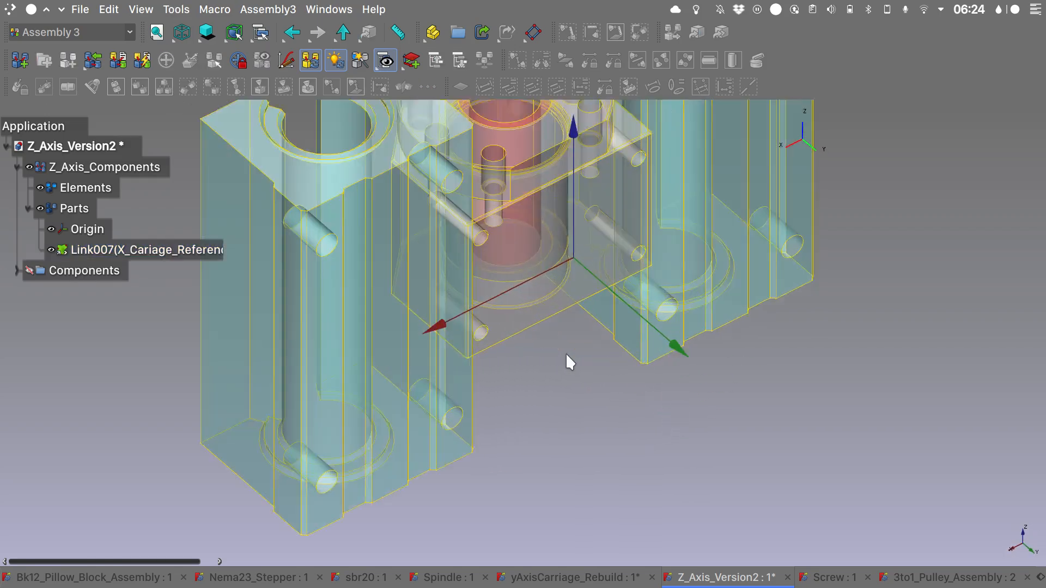
{"action": "scroll", "coordinate": [565, 352], "scroll_direction": "down", "scroll_amount": 3}
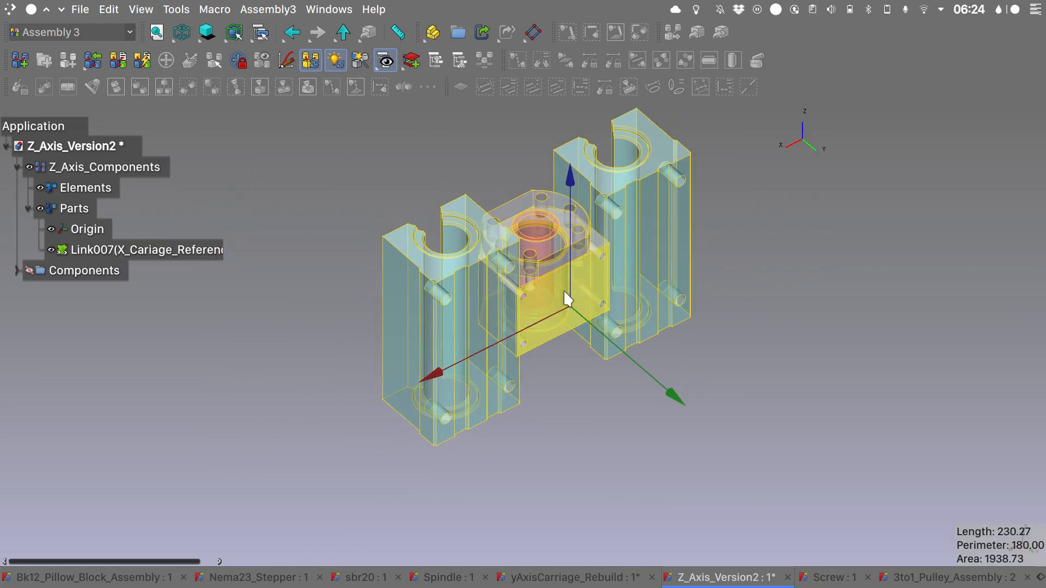
{"action": "left_click", "coordinate": [556, 295]}
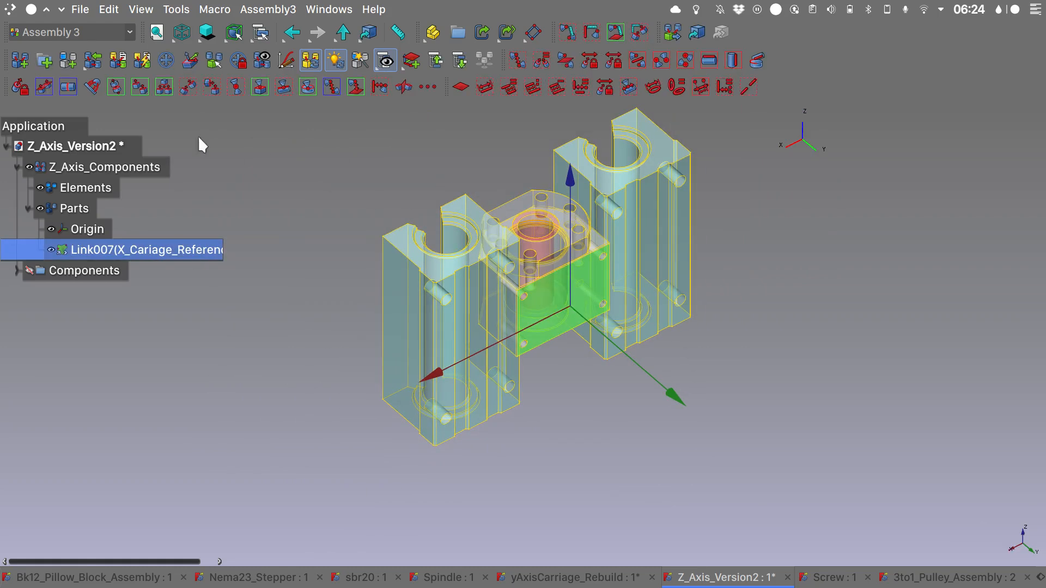
{"action": "left_click", "coordinate": [19, 87]}
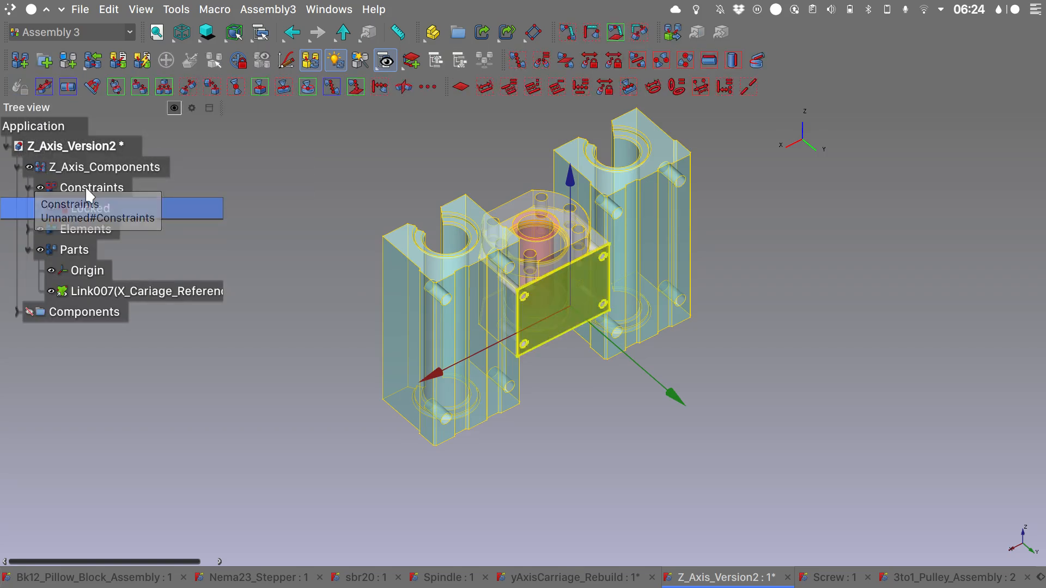
{"action": "left_click", "coordinate": [85, 186]}
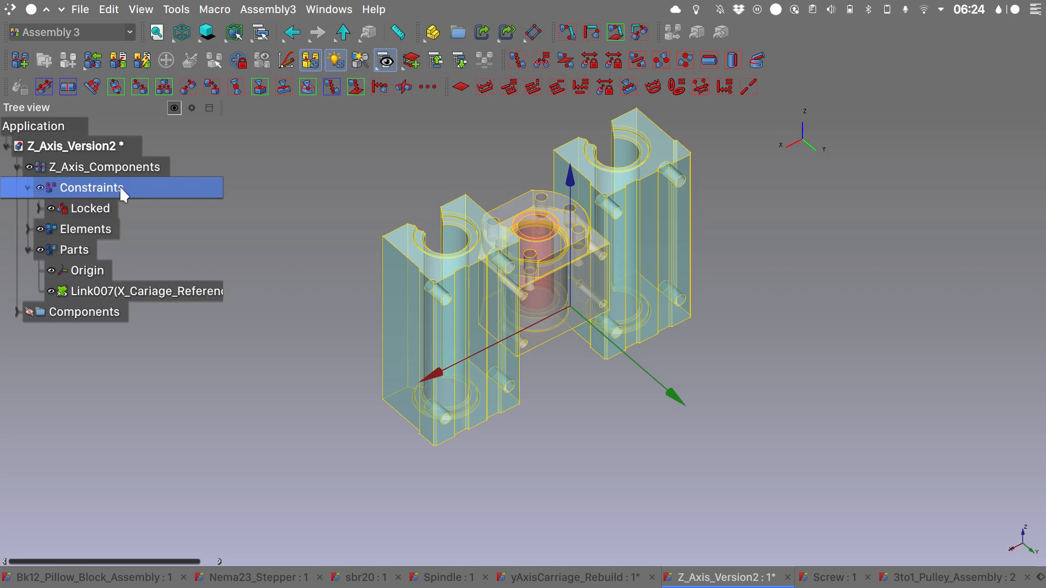
Step: Inspect the Locked constraint and its element to identify the carriage reference face it uses
{"action": "left_click", "coordinate": [85, 214]}
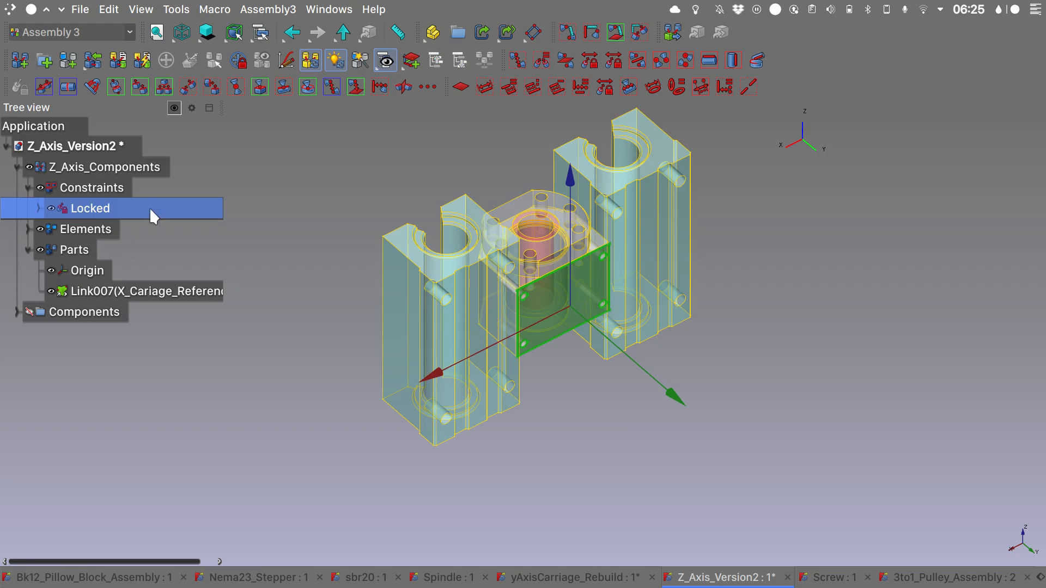
{"action": "left_click", "coordinate": [39, 208]}
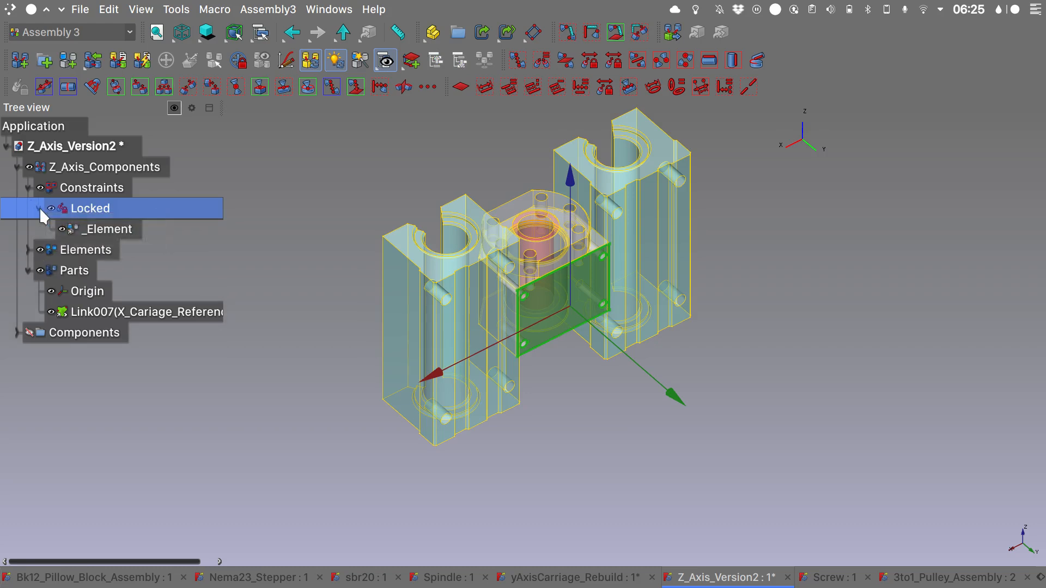
{"action": "left_click", "coordinate": [99, 229]}
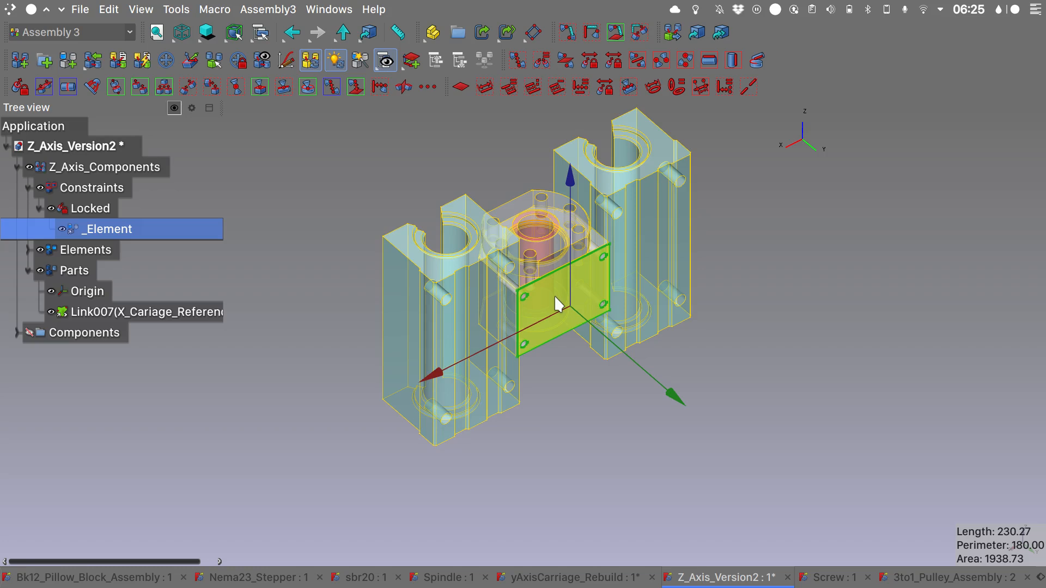
{"action": "left_click", "coordinate": [122, 228]}
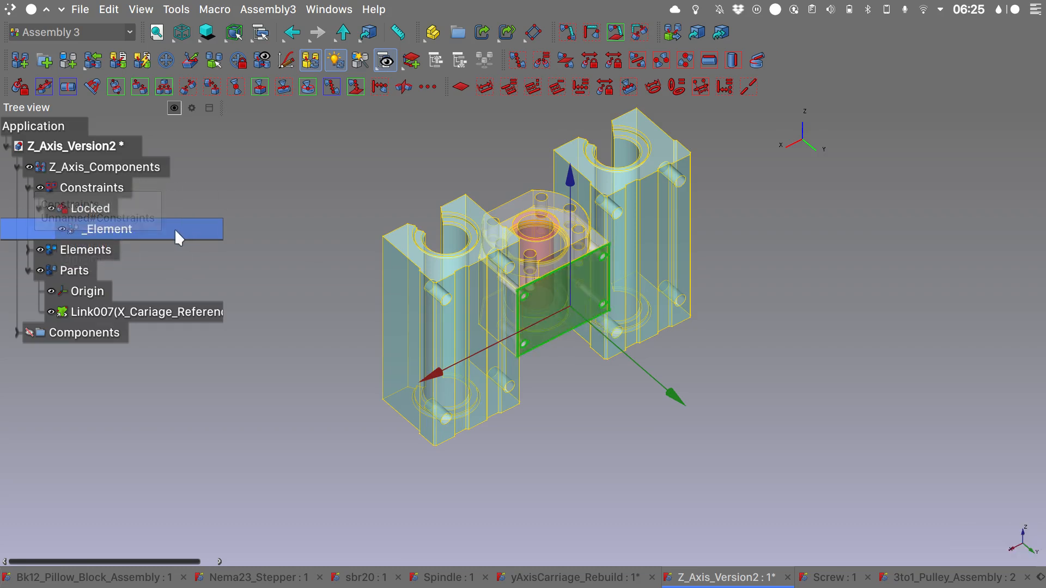
{"action": "left_click", "coordinate": [96, 208]}
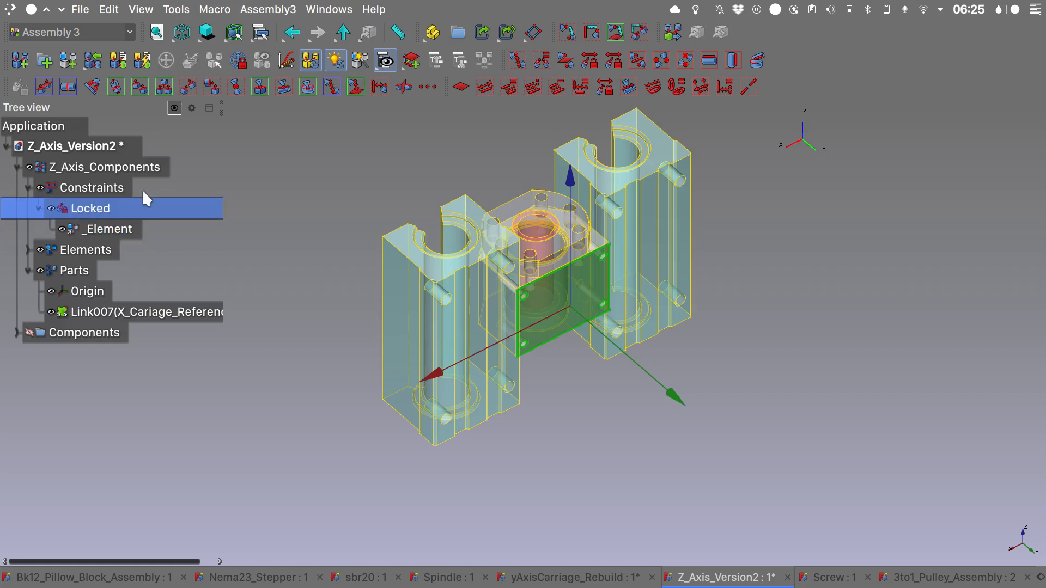
{"action": "mouse_move", "coordinate": [1045, 291]}
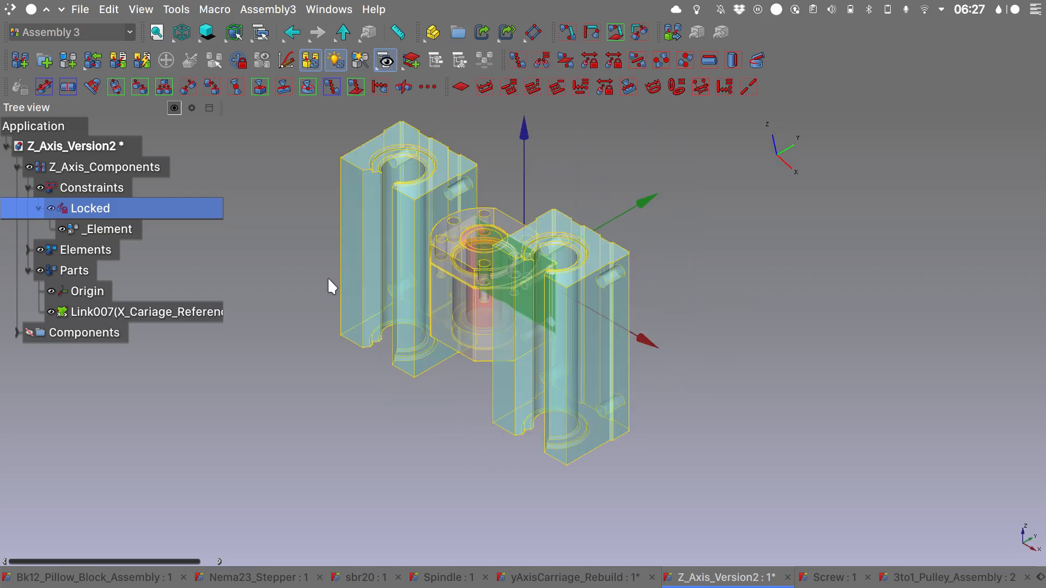
Step: Show the Components group, move the Screw link into the Z_Axis_Components assembly, and hide the group again
{"action": "left_click", "coordinate": [17, 333]}
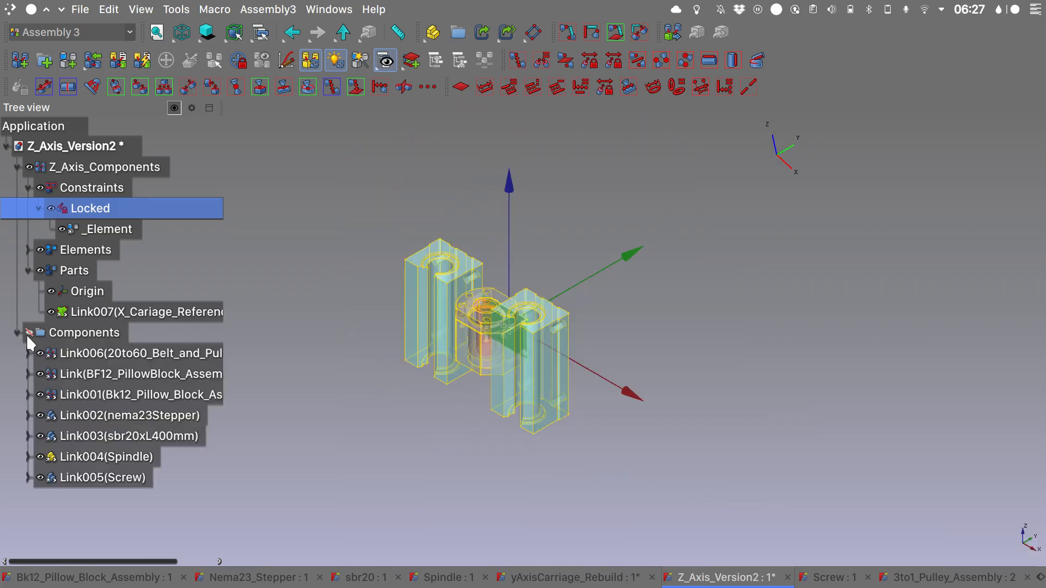
{"action": "left_click", "coordinate": [29, 332]}
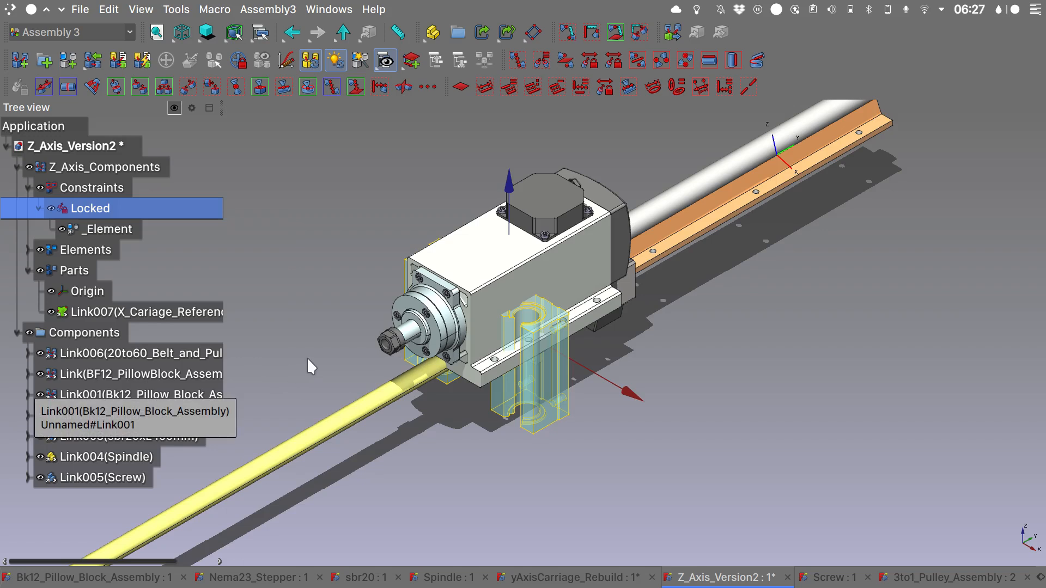
{"action": "left_click", "coordinate": [135, 479]}
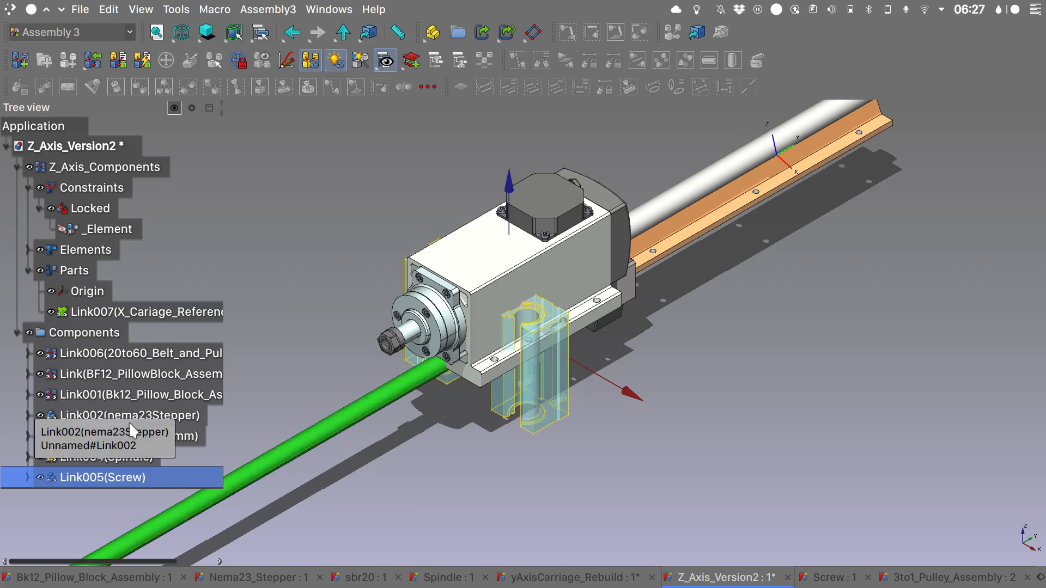
{"action": "left_click_drag", "start_coordinate": [128, 420], "coordinate": [114, 172]}
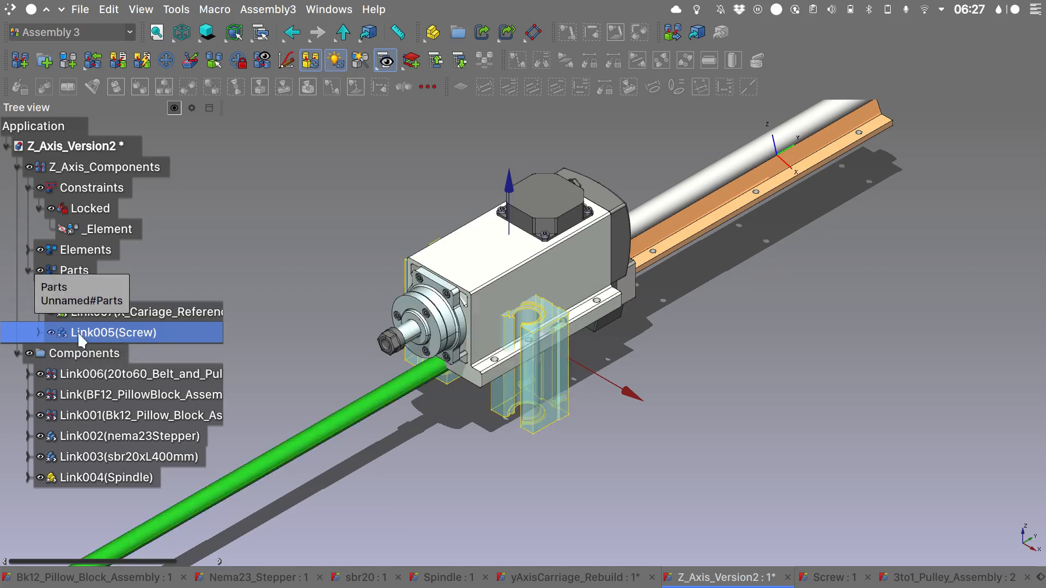
{"action": "left_click", "coordinate": [29, 354]}
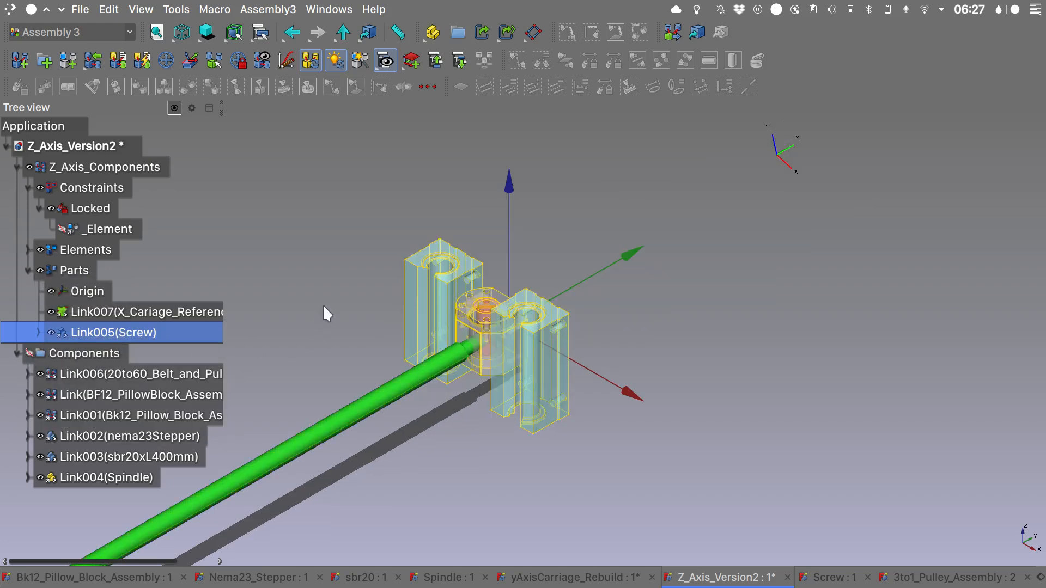
Step: Transform the Screw link so it stands vertically, and raise it until its shaft spans above and below the carriage reference
{"action": "right_click", "coordinate": [145, 330]}
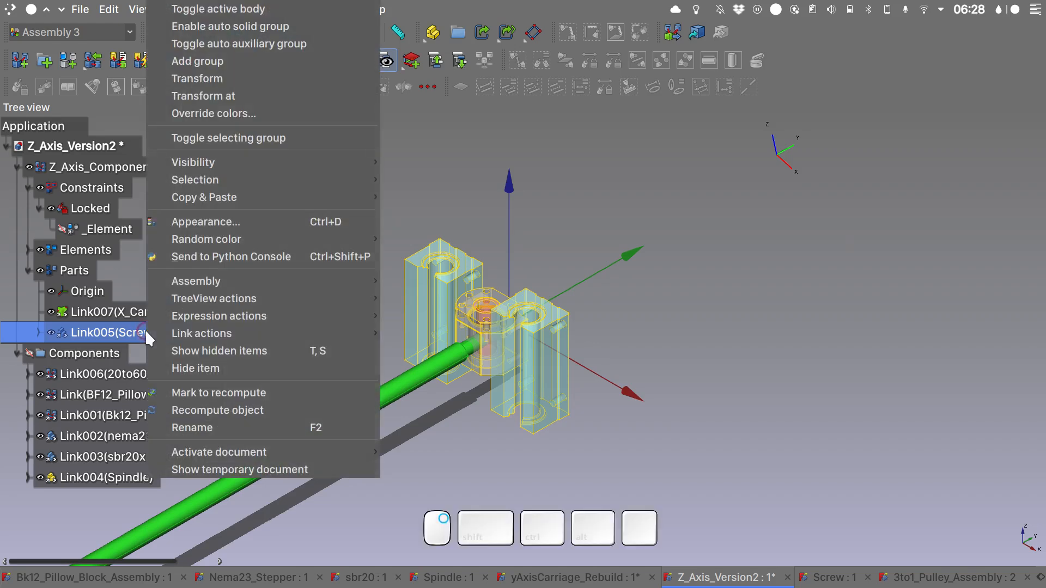
{"action": "left_click", "coordinate": [256, 80]}
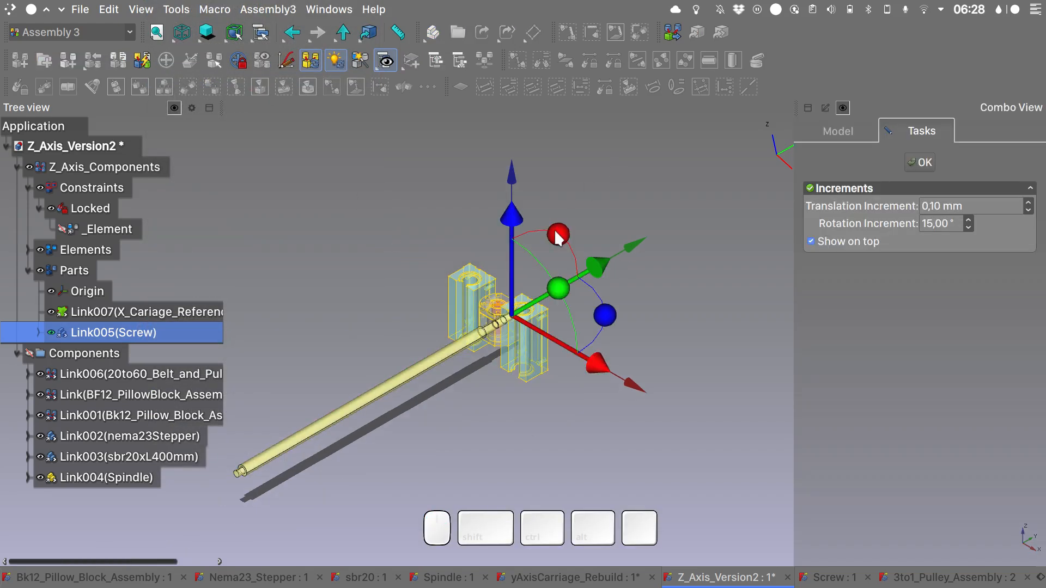
{"action": "left_click_drag", "start_coordinate": [556, 236], "coordinate": [464, 288]}
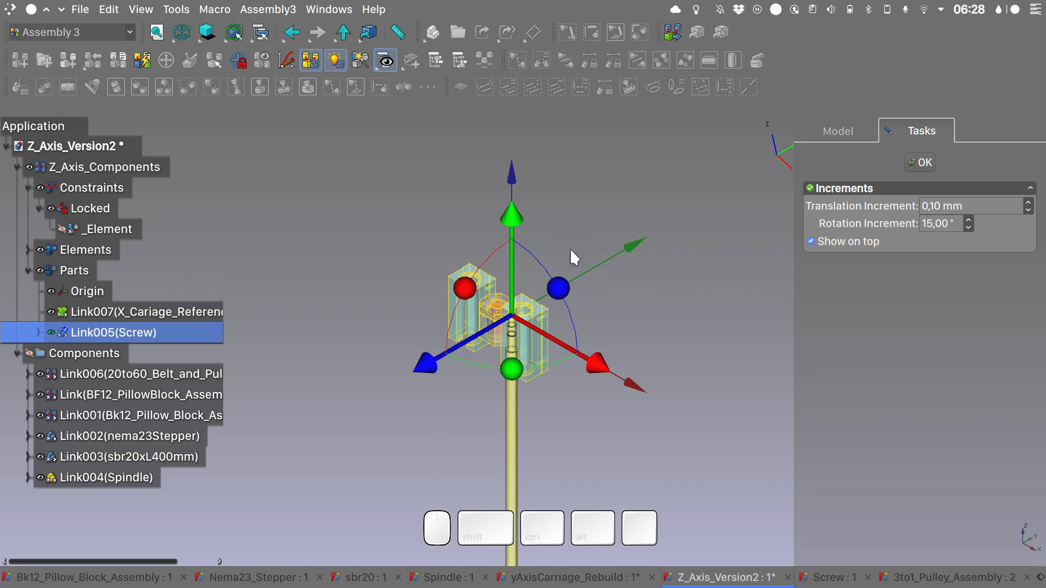
{"action": "scroll", "coordinate": [570, 248], "scroll_direction": "down", "scroll_amount": 3}
{"action": "left_click_drag", "start_coordinate": [535, 191], "coordinate": [543, 85]}
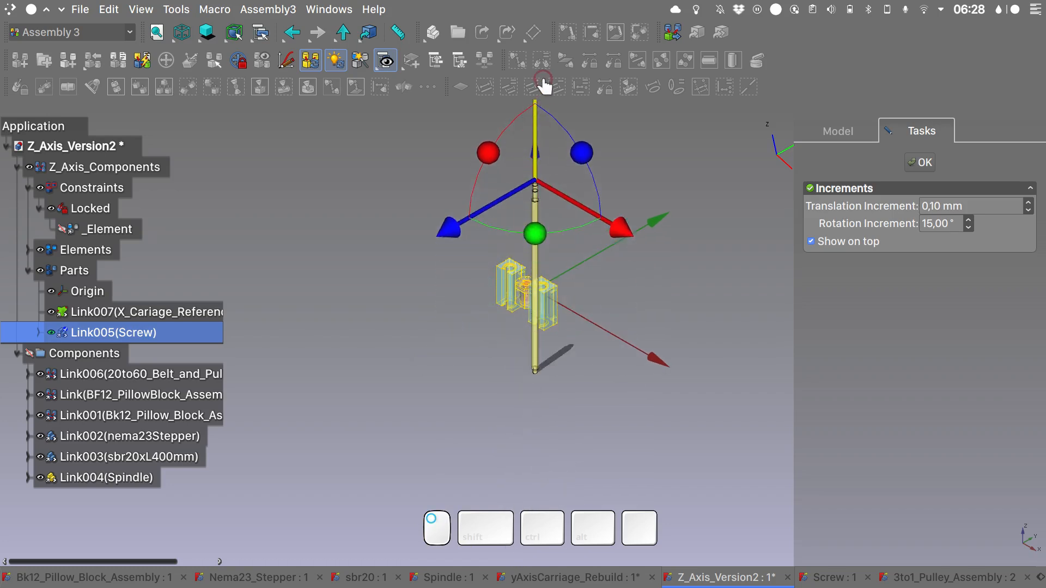
{"action": "key", "text": "Return"}
{"action": "left_click", "coordinate": [645, 282]}
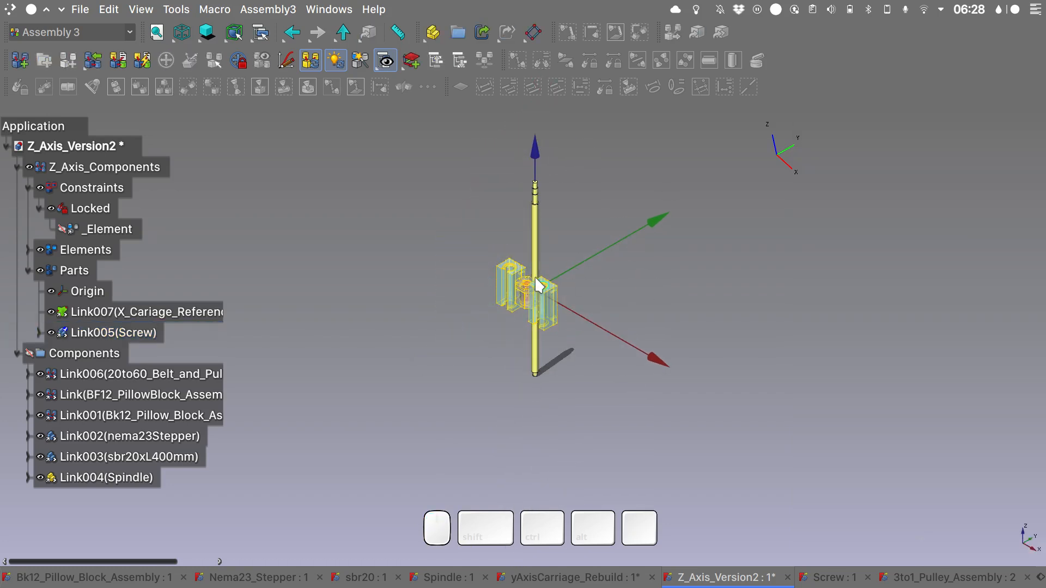
Step: Add an Axial Alignment constraint between the nut's cylindrical bore on the carriage reference and the screw's long cylindrical face
{"action": "scroll", "coordinate": [548, 280], "scroll_direction": "up", "scroll_amount": 6}
{"action": "scroll", "coordinate": [561, 272], "scroll_direction": "down", "scroll_amount": 3}
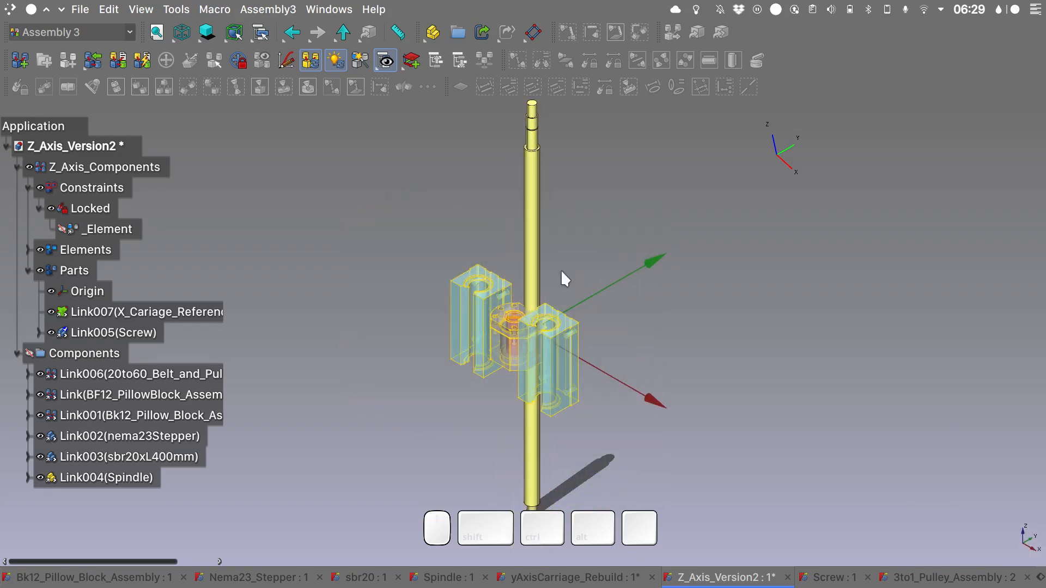
{"action": "scroll", "coordinate": [517, 319], "scroll_direction": "up", "scroll_amount": 5}
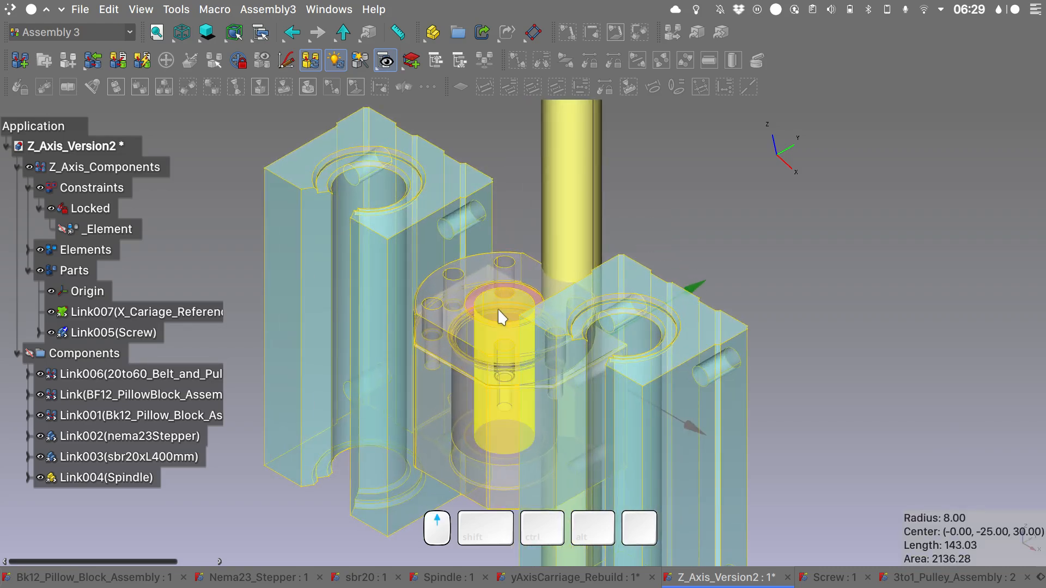
{"action": "left_click", "coordinate": [501, 315]}
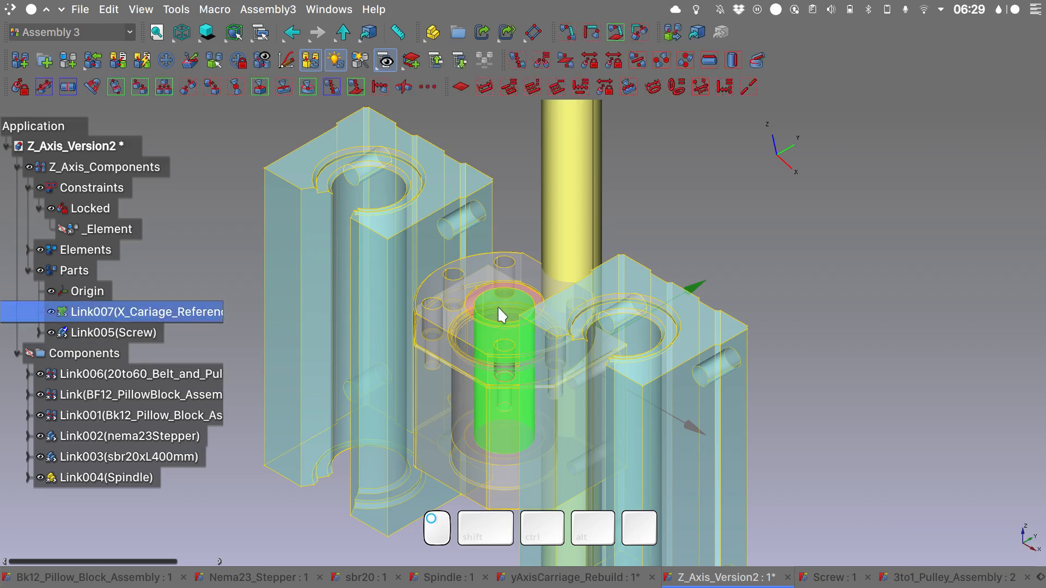
{"action": "left_click", "coordinate": [565, 231], "text": "ctrl"}
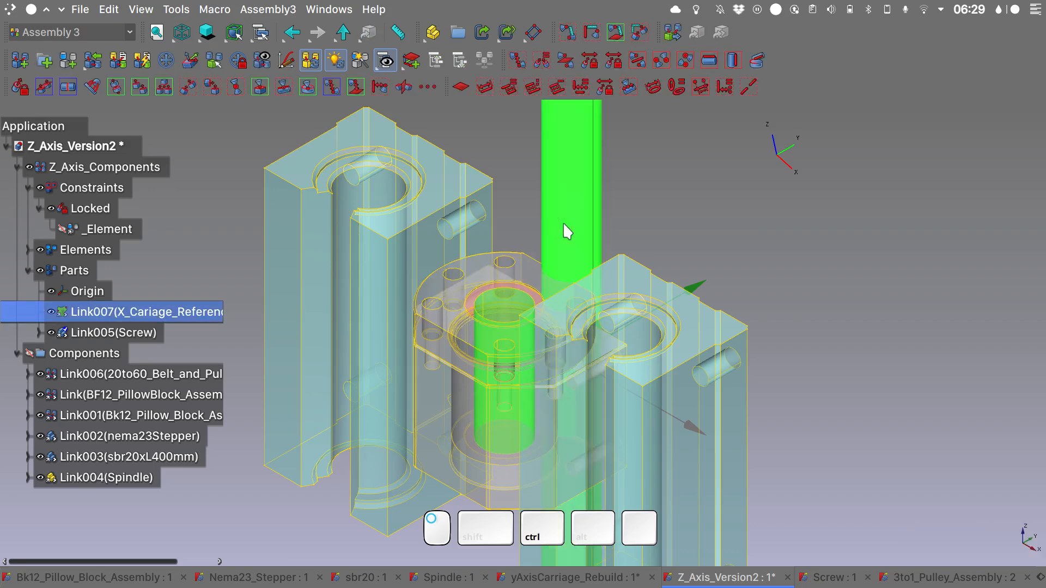
{"action": "scroll", "coordinate": [565, 232], "scroll_direction": "down", "scroll_amount": 5}
{"action": "scroll", "coordinate": [567, 231], "scroll_direction": "down", "scroll_amount": 2}
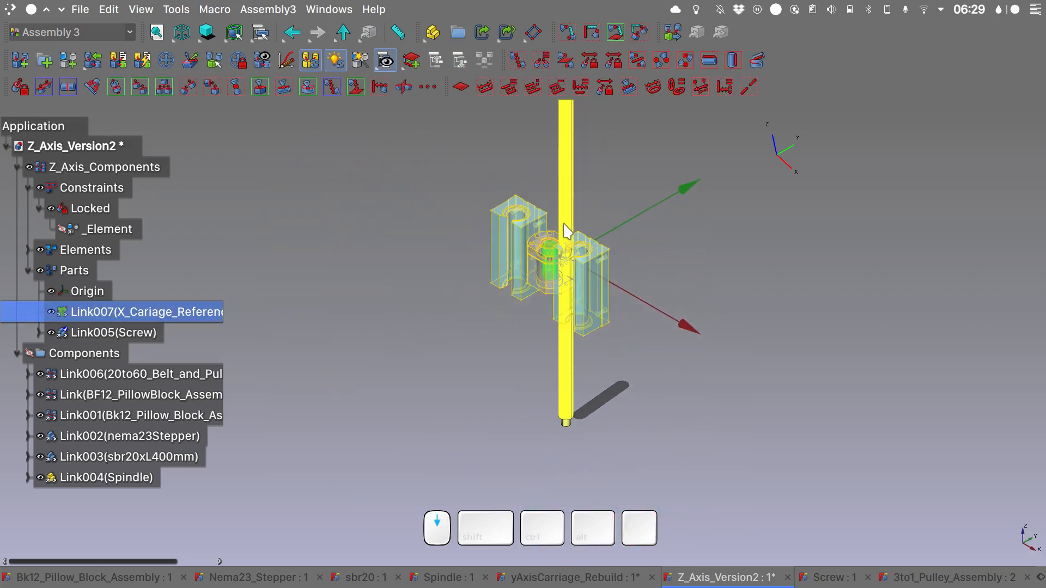
{"action": "left_click_drag", "start_coordinate": [632, 200], "coordinate": [344, 219], "text": "alt"}
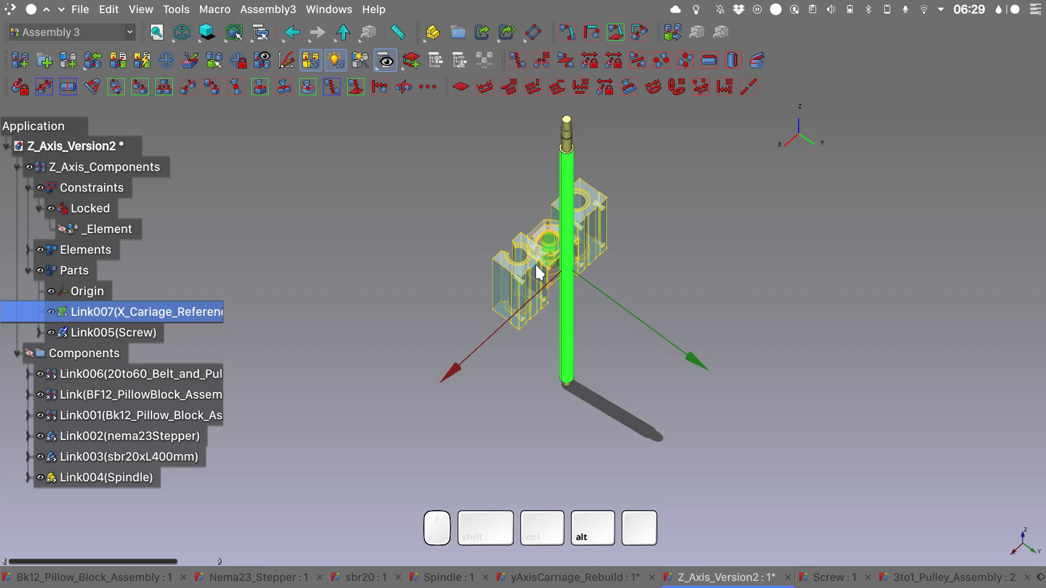
{"action": "scroll", "coordinate": [539, 272], "scroll_direction": "up", "scroll_amount": 3}
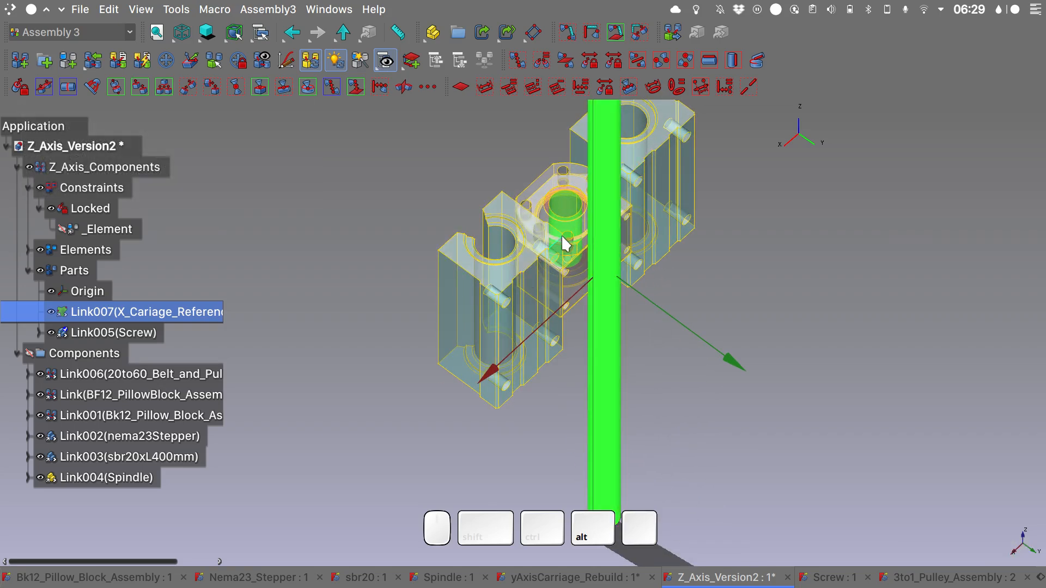
{"action": "left_click", "coordinate": [609, 299]}
{"action": "scroll", "coordinate": [609, 301], "scroll_direction": "down", "scroll_amount": 3}
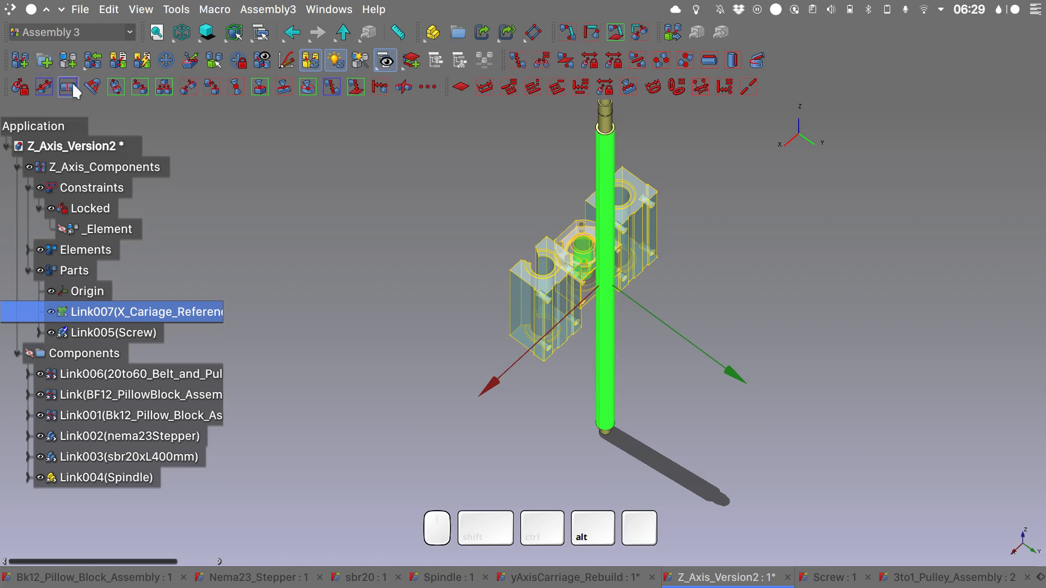
{"action": "left_click", "coordinate": [116, 86]}
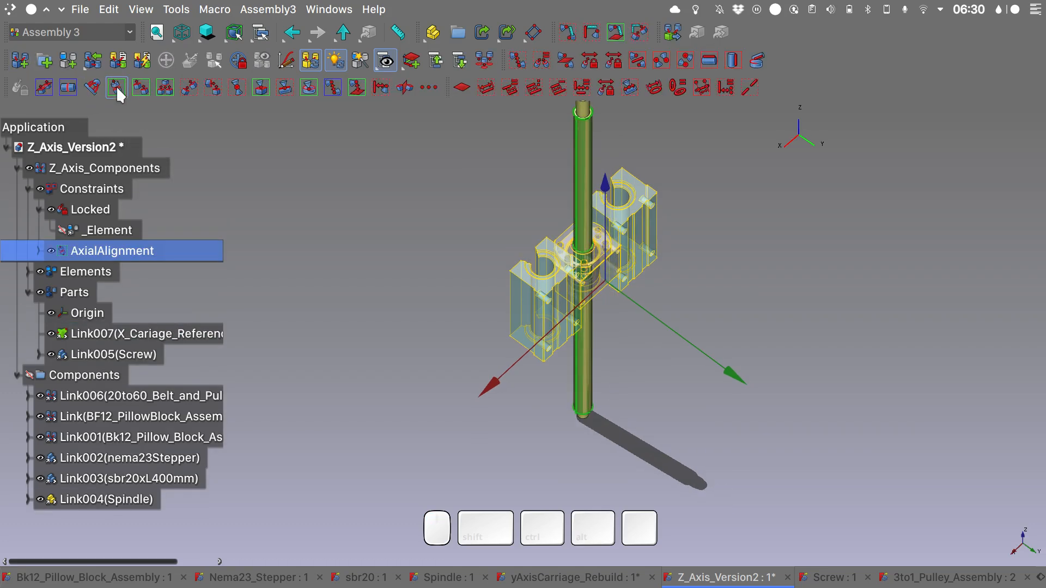
Step: Examine the AxialAlignment constraint's properties, its two elements and the options available for the nut bore element
{"action": "left_click", "coordinate": [38, 251]}
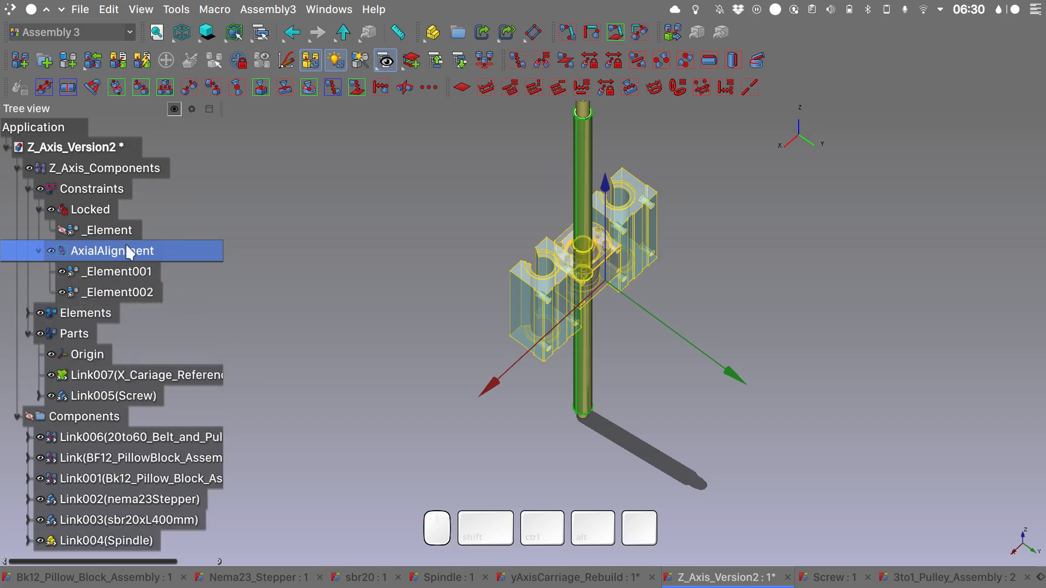
{"action": "mouse_move", "coordinate": [1044, 288]}
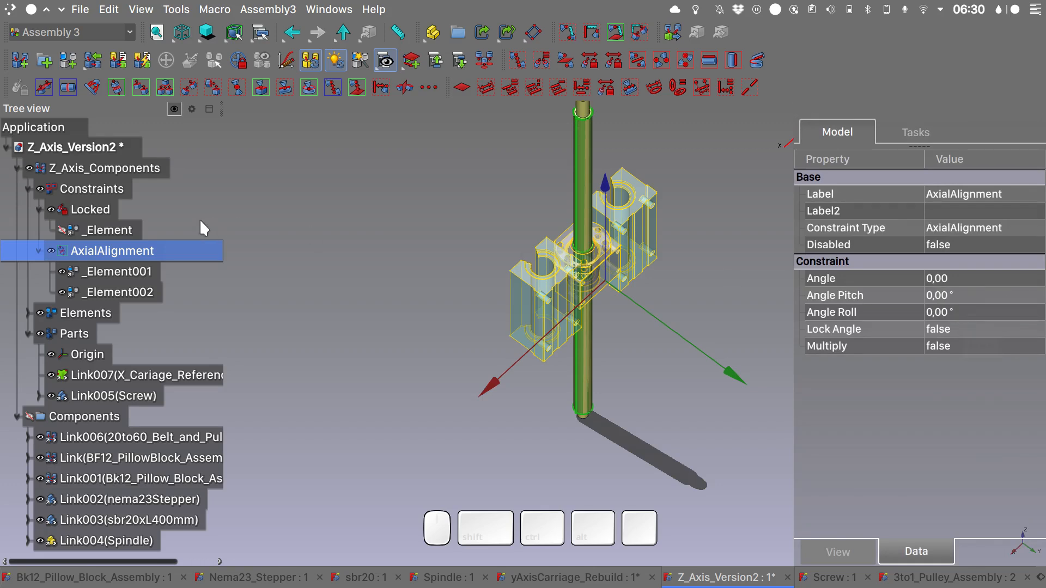
{"action": "left_click", "coordinate": [133, 279]}
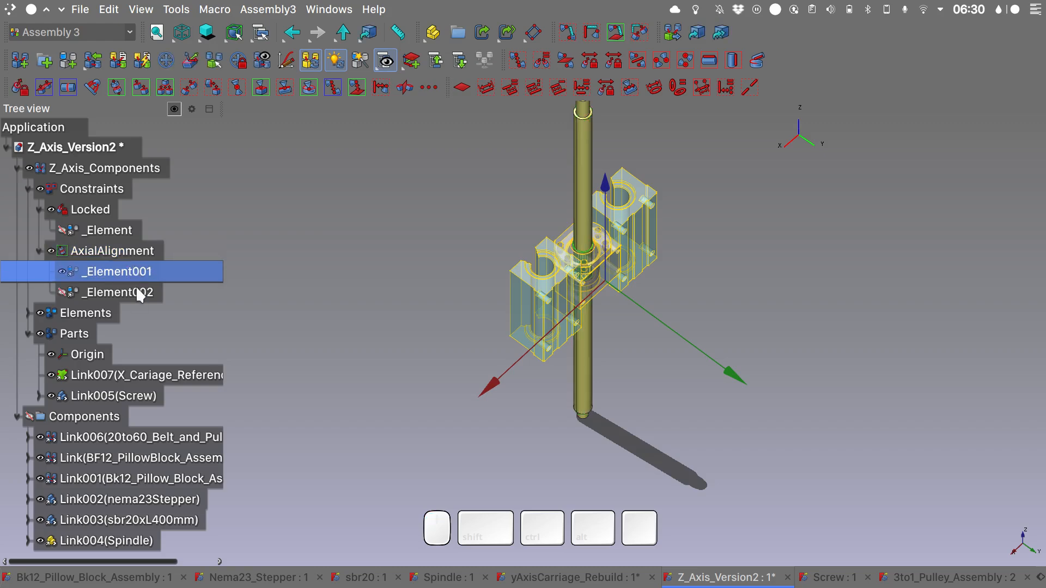
{"action": "left_click", "coordinate": [137, 291]}
{"action": "left_click", "coordinate": [133, 272]}
{"action": "scroll", "coordinate": [588, 252], "scroll_direction": "up", "scroll_amount": 2}
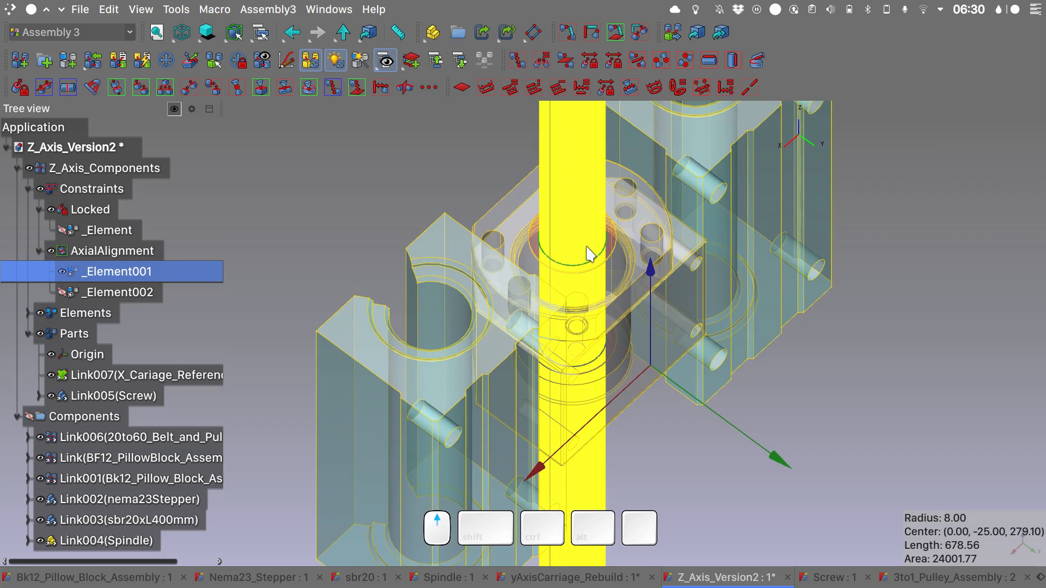
{"action": "right_click", "coordinate": [151, 271]}
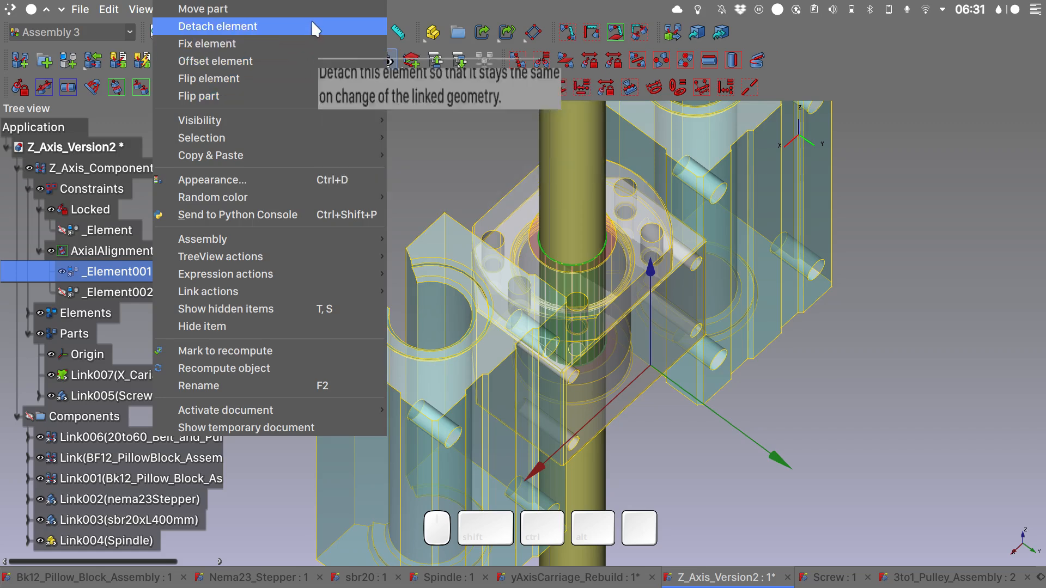
{"action": "left_click", "coordinate": [483, 142]}
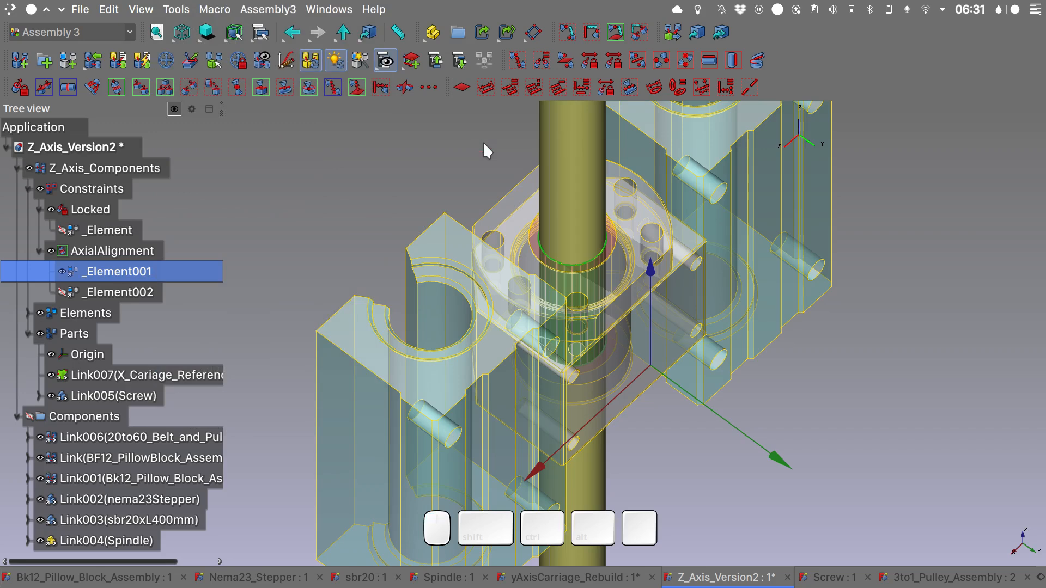
{"action": "scroll", "coordinate": [483, 142], "scroll_direction": "down", "scroll_amount": 6}
{"action": "middle_click_drag", "start_coordinate": [483, 141], "coordinate": [502, 262], "text": "shift"}
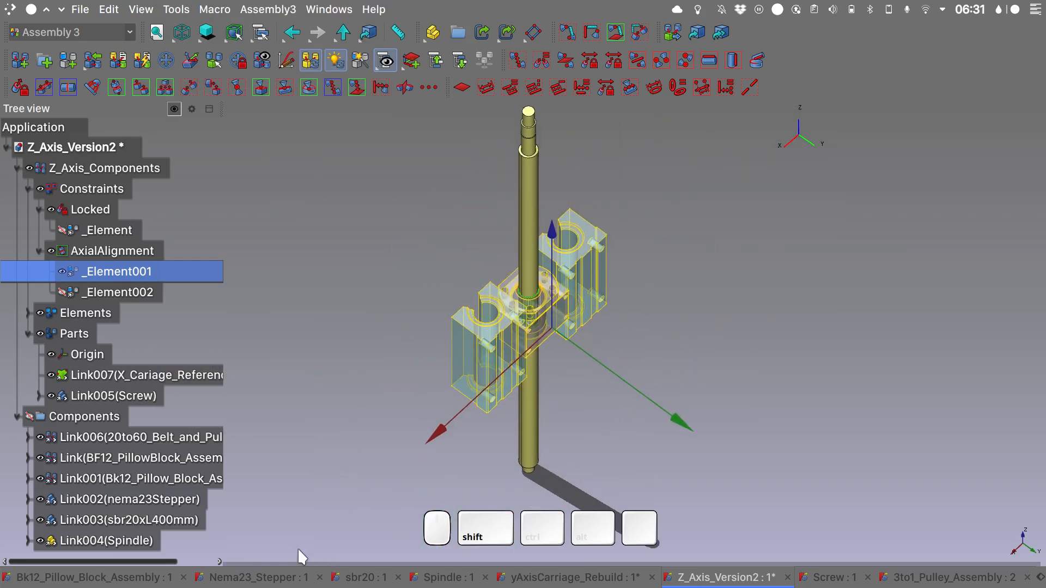
Step: Check the report for the assembly's remaining degrees of freedom from the axial alignment solve
{"action": "mouse_move", "coordinate": [298, 548]}
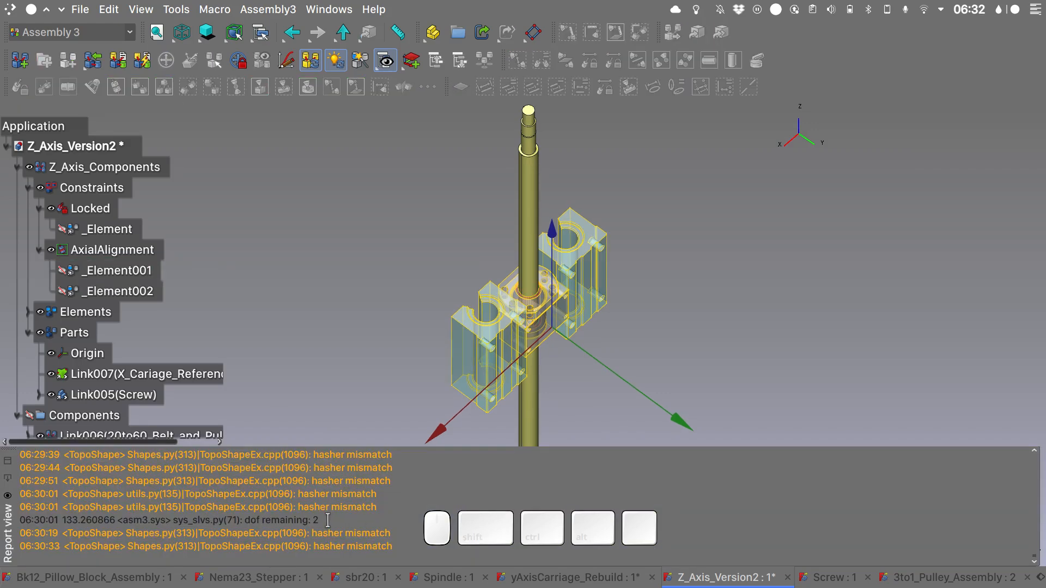
{"action": "left_click", "coordinate": [297, 518]}
{"action": "left_click_drag", "start_coordinate": [284, 518], "coordinate": [55, 520]}
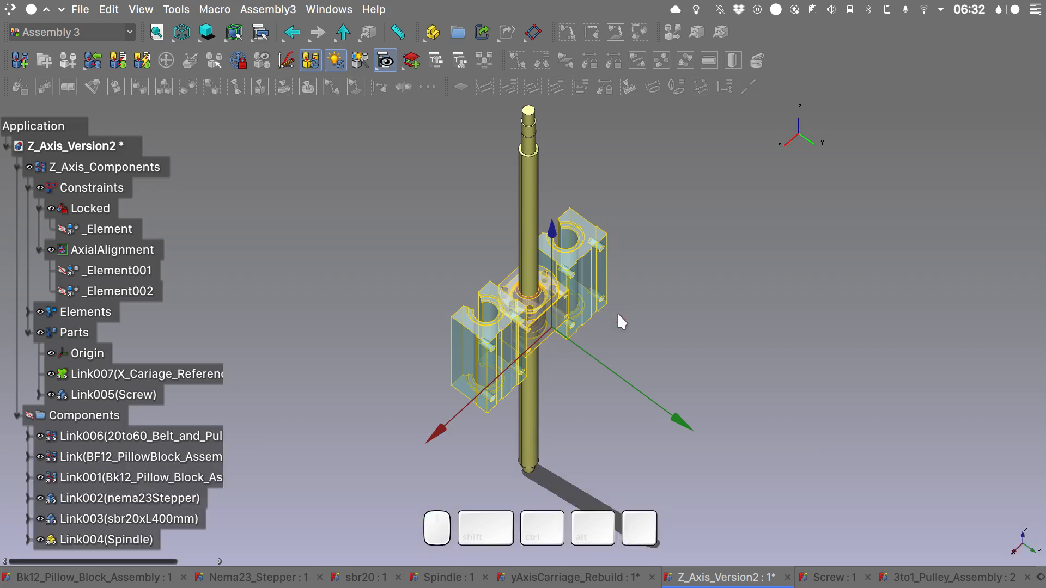
Step: Try sliding the Screw link along its axis and rotating it about that axis, and undo the test movement
{"action": "key", "text": "0"}
{"action": "middle_click_drag", "start_coordinate": [559, 263], "coordinate": [600, 362], "text": "shift"}
{"action": "left_click", "coordinate": [530, 308]}
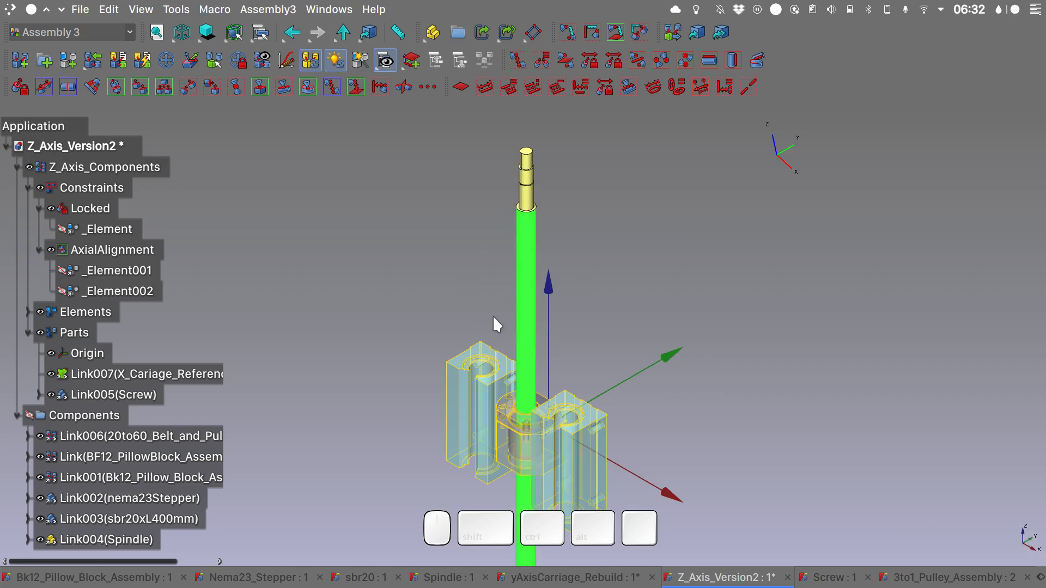
{"action": "left_click", "coordinate": [16, 416]}
{"action": "left_click", "coordinate": [120, 394]}
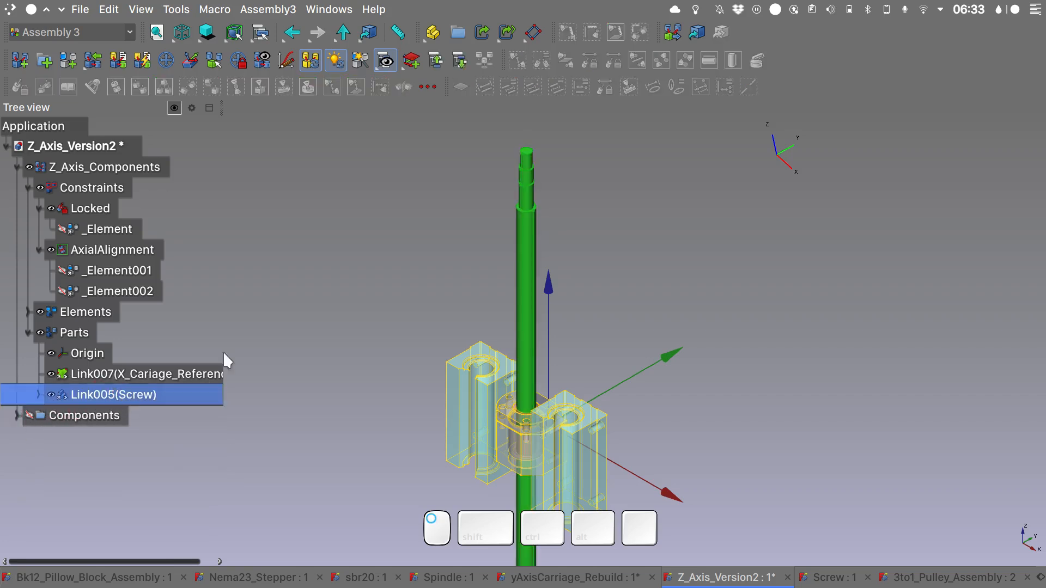
{"action": "key", "text": "a"}
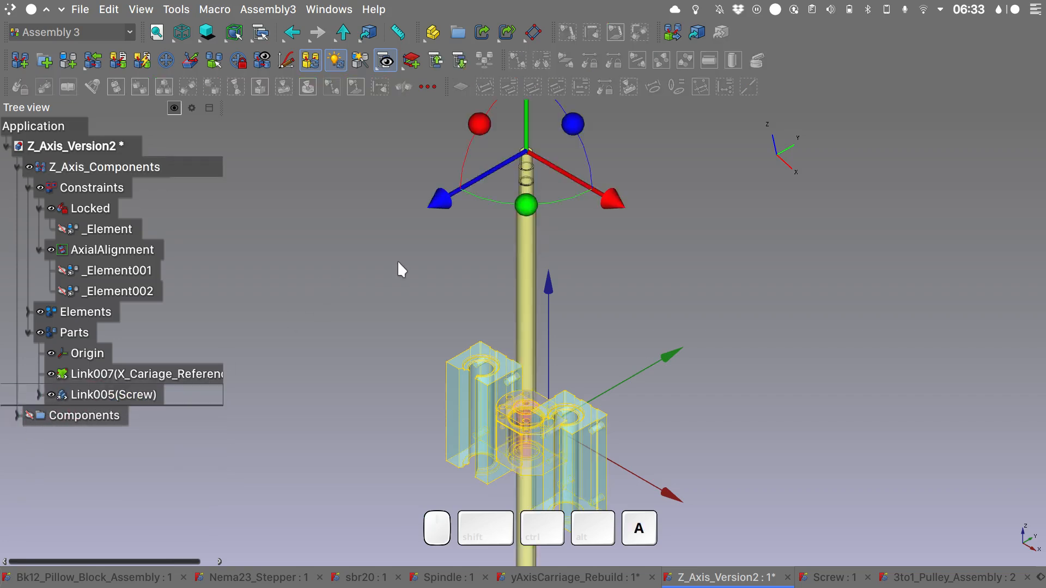
{"action": "scroll", "coordinate": [606, 287], "scroll_direction": "down", "scroll_amount": 5}
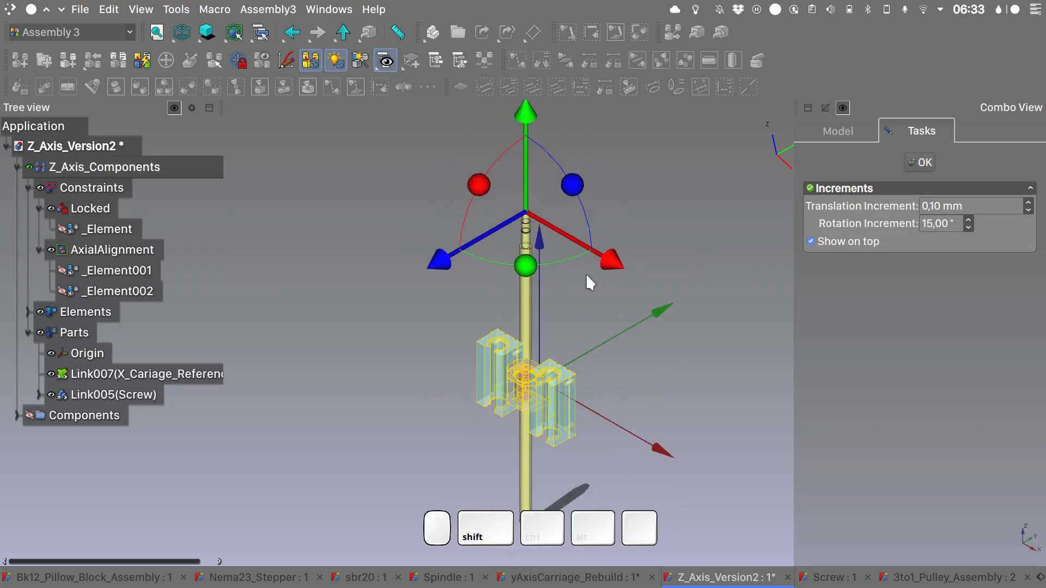
{"action": "mouse_move", "coordinate": [531, 116]}
{"action": "left_mouse_down"}
{"action": "mouse_move", "coordinate": [535, 235]}
{"action": "mouse_move", "coordinate": [530, 117]}
{"action": "left_mouse_up"}
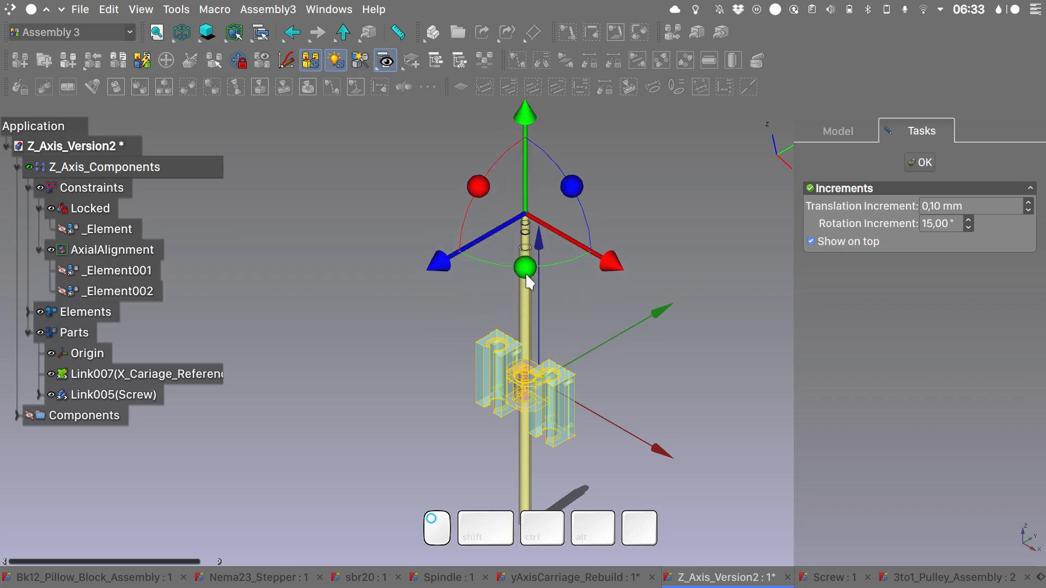
{"action": "left_click_drag", "start_coordinate": [523, 268], "coordinate": [478, 267]}
{"action": "key", "text": "ctrl+z"}
{"action": "key", "text": "Escape"}
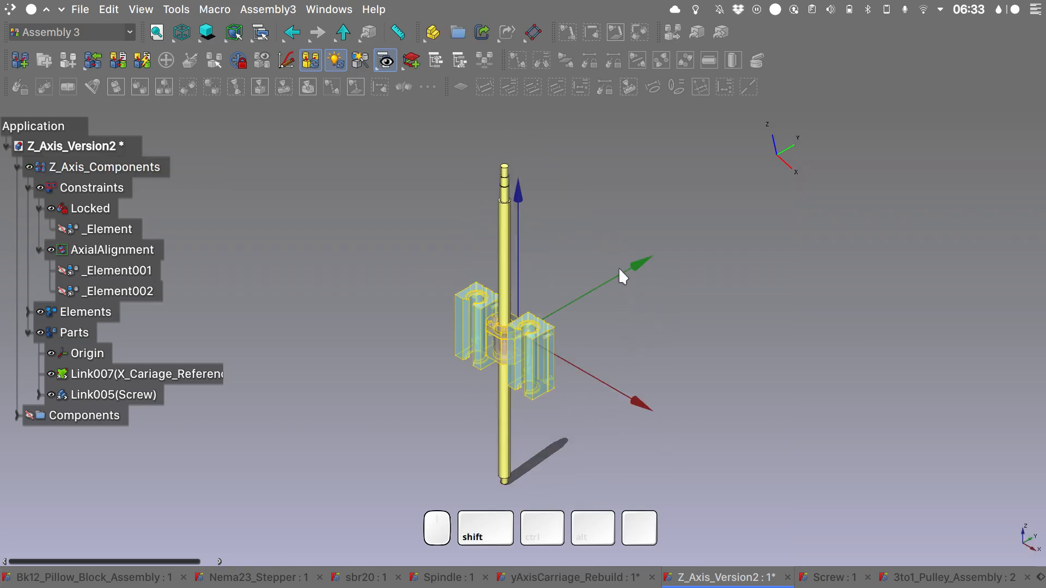
Step: Move the Bk12_Pillow_Block_Assembly link from the Components group into the Z_Axis_Components assembly
{"action": "left_click", "coordinate": [17, 416]}
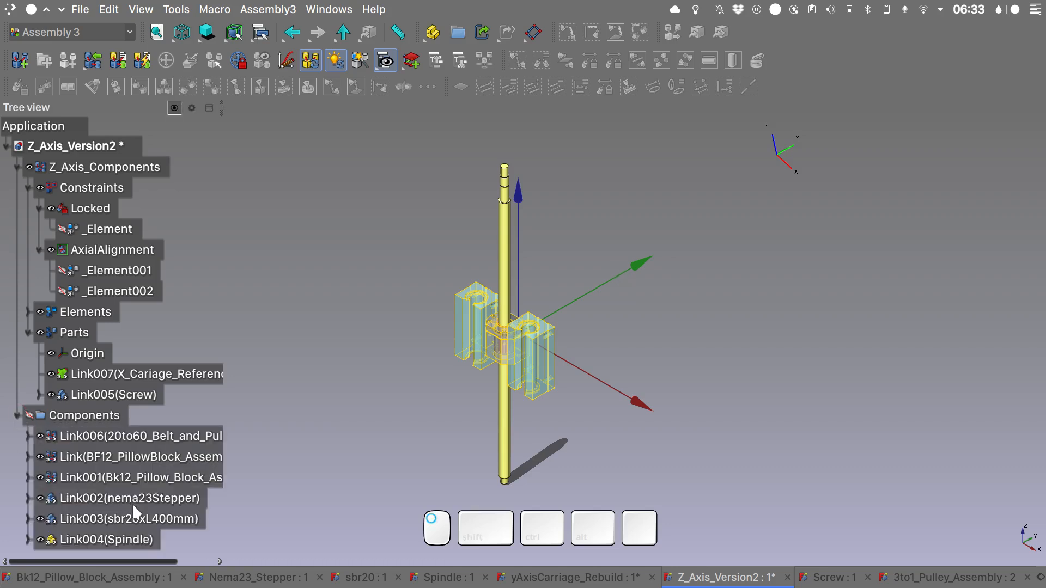
{"action": "left_click", "coordinate": [162, 478]}
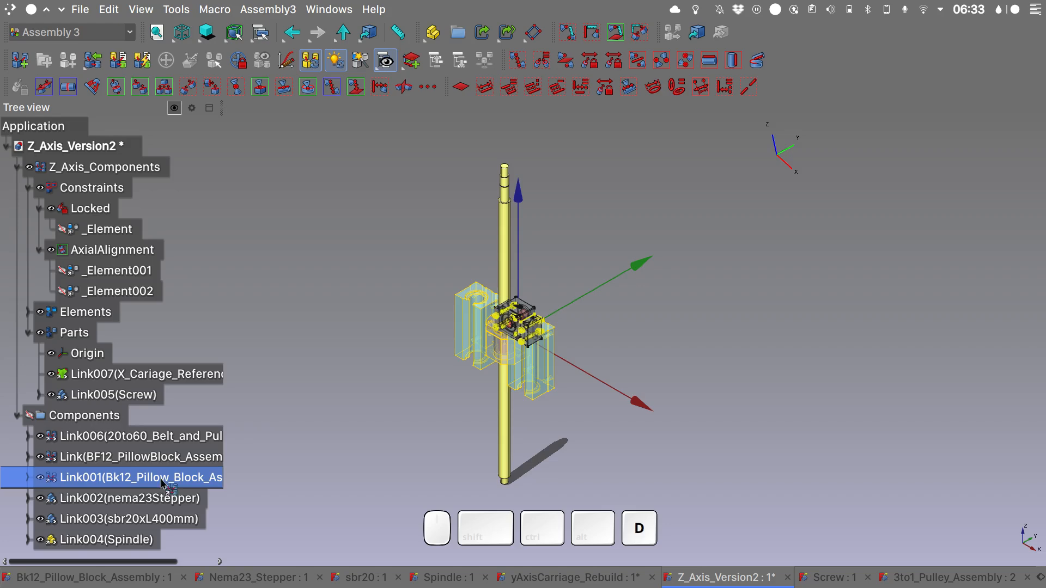
{"action": "left_click_drag", "start_coordinate": [162, 484], "coordinate": [134, 166]}
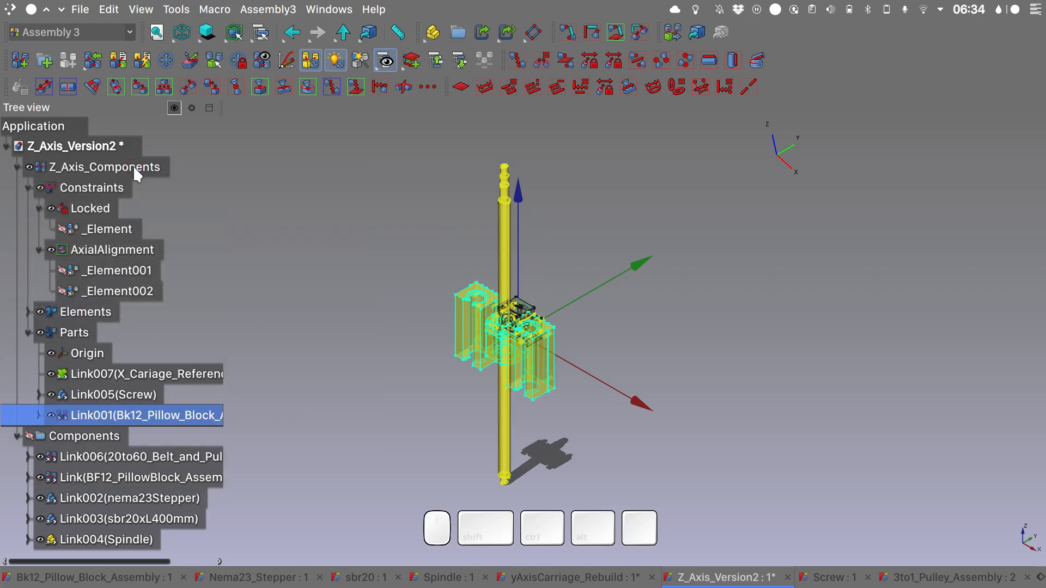
{"action": "left_click", "coordinate": [409, 201]}
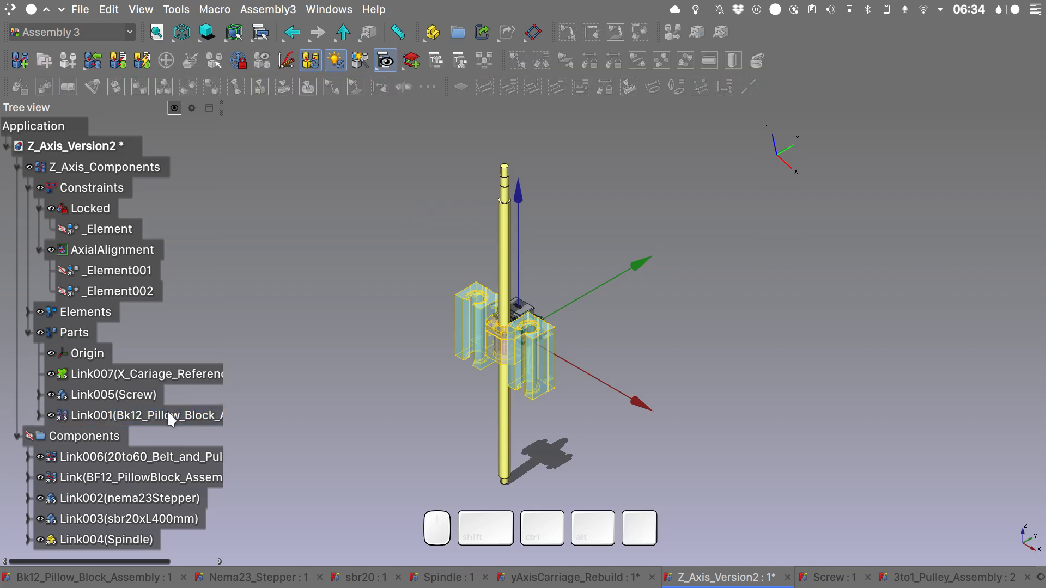
Step: Transform the Bk12 pillow block link clear of the carriage, turn its bearing bore vertical, and raise it beside the screw's upper end
{"action": "left_click", "coordinate": [168, 414]}
{"action": "key", "text": "a"}
{"action": "key", "text": "a"}
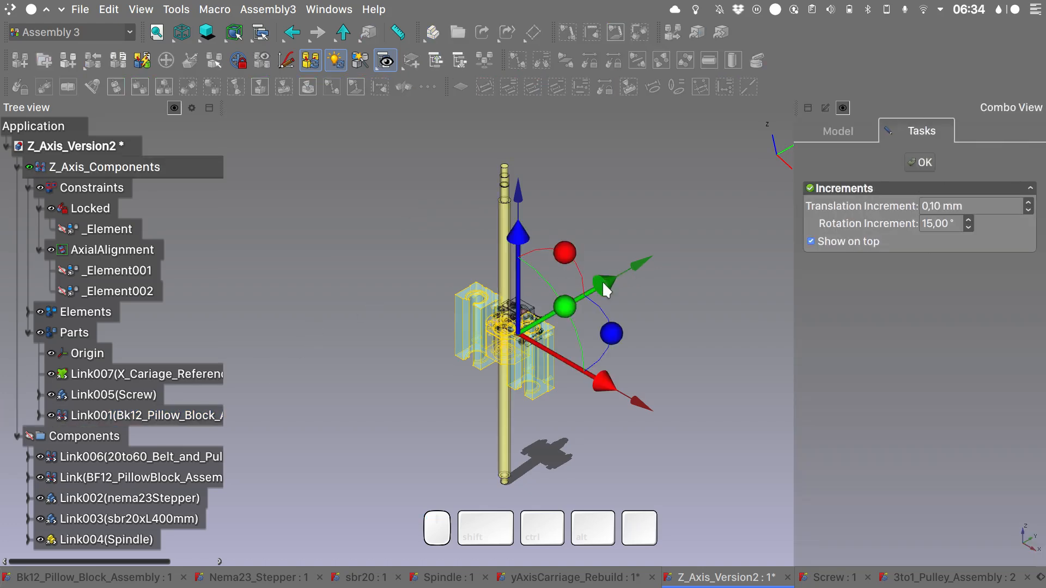
{"action": "left_click_drag", "start_coordinate": [606, 289], "coordinate": [658, 240]}
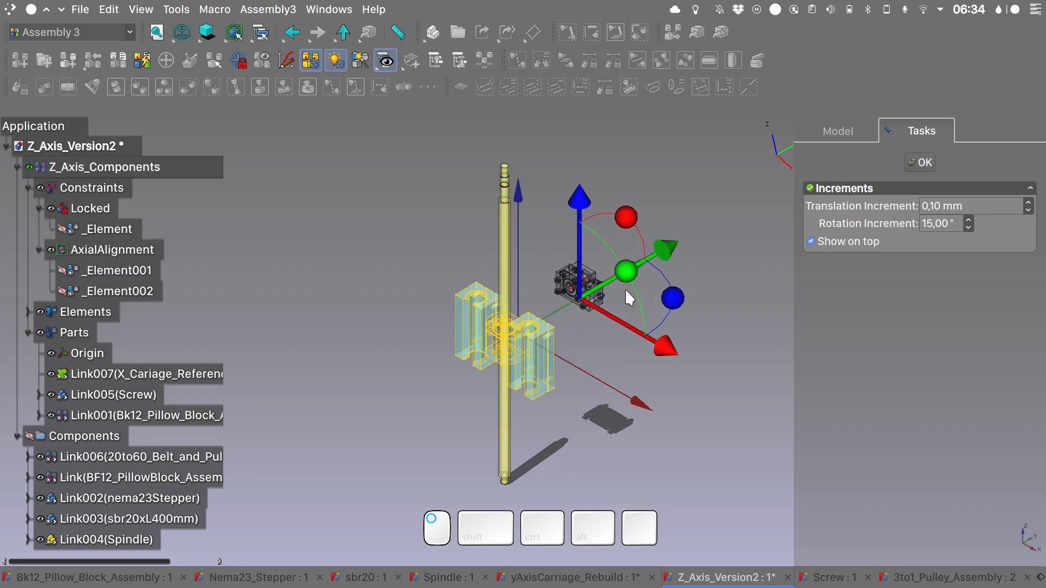
{"action": "middle_click_drag", "start_coordinate": [582, 264], "coordinate": [571, 295], "text": "shift"}
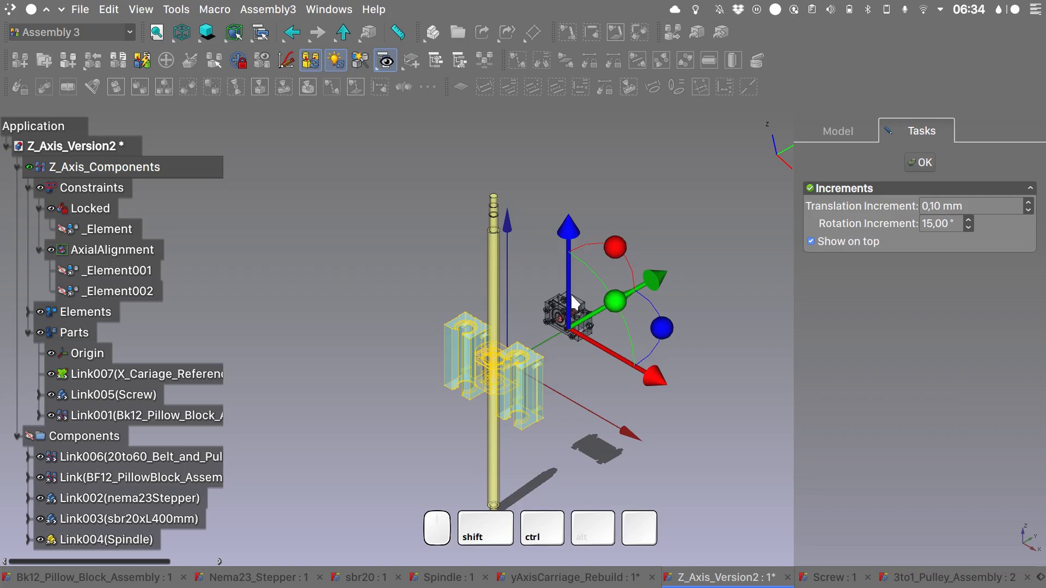
{"action": "key", "text": "ctrl+shift+space"}
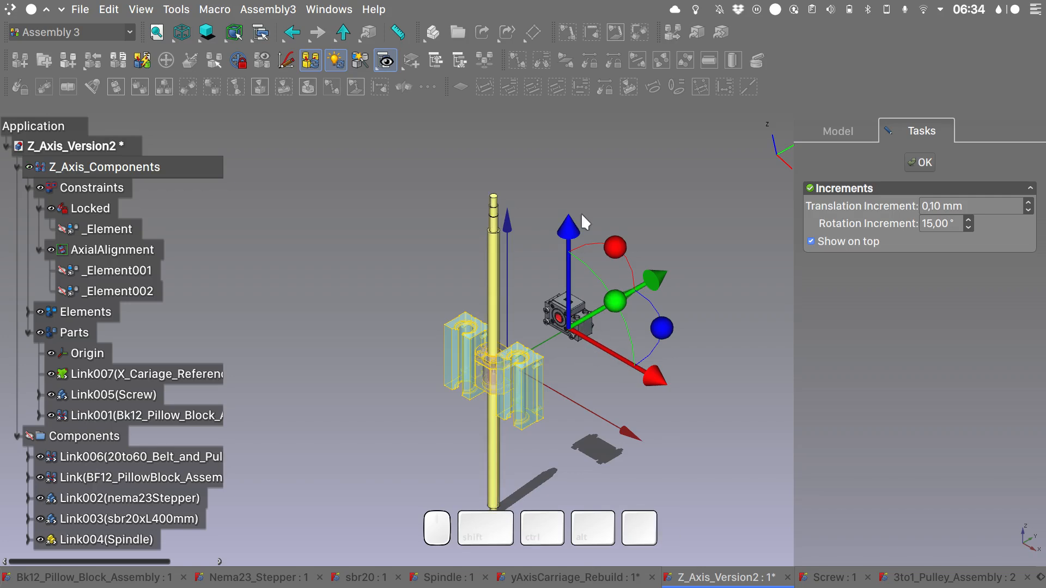
{"action": "left_click_drag", "start_coordinate": [564, 224], "coordinate": [646, 291]}
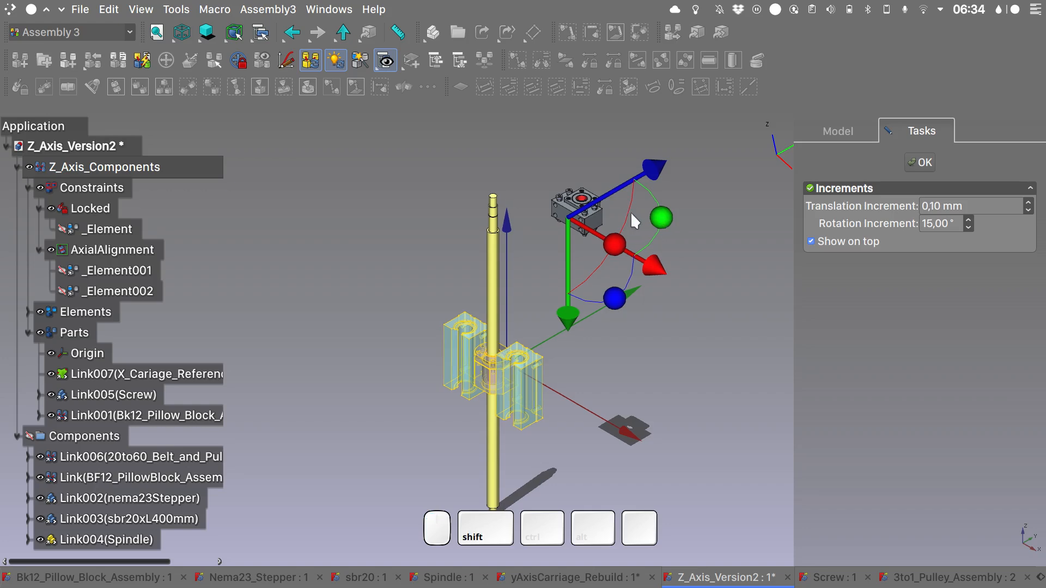
{"action": "middle_click_drag", "start_coordinate": [631, 214], "coordinate": [598, 232], "text": "shift"}
{"action": "left_click_drag", "start_coordinate": [535, 322], "coordinate": [535, 300]}
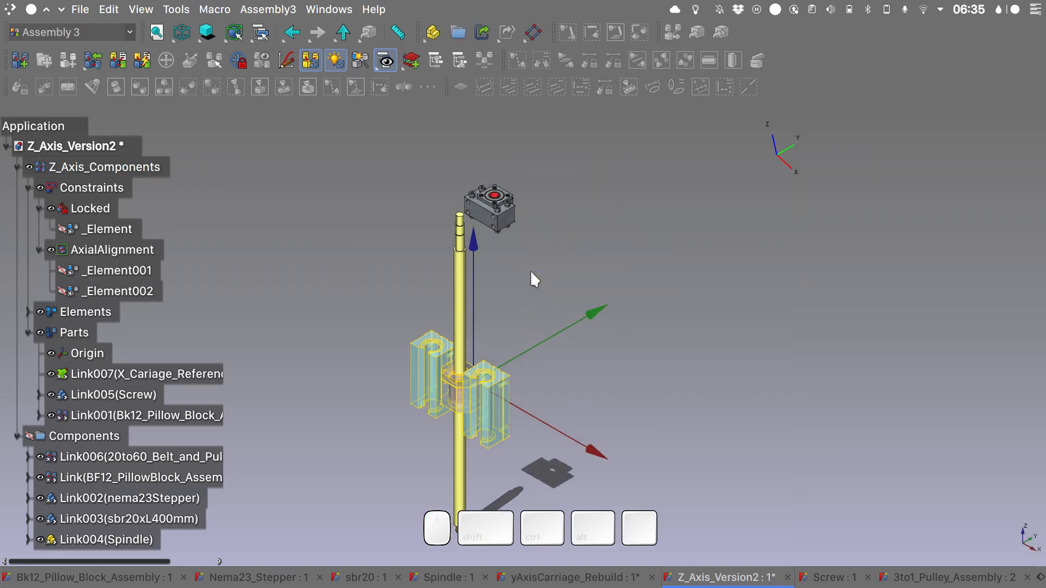
{"action": "left_click", "coordinate": [582, 248]}
Step: Add an Attachment constraint between the circular edge at the screw's upper shoulder and the circular edge on the underside of the Bk12 bearing bore
{"action": "scroll", "coordinate": [495, 224], "scroll_direction": "up", "scroll_amount": 5}
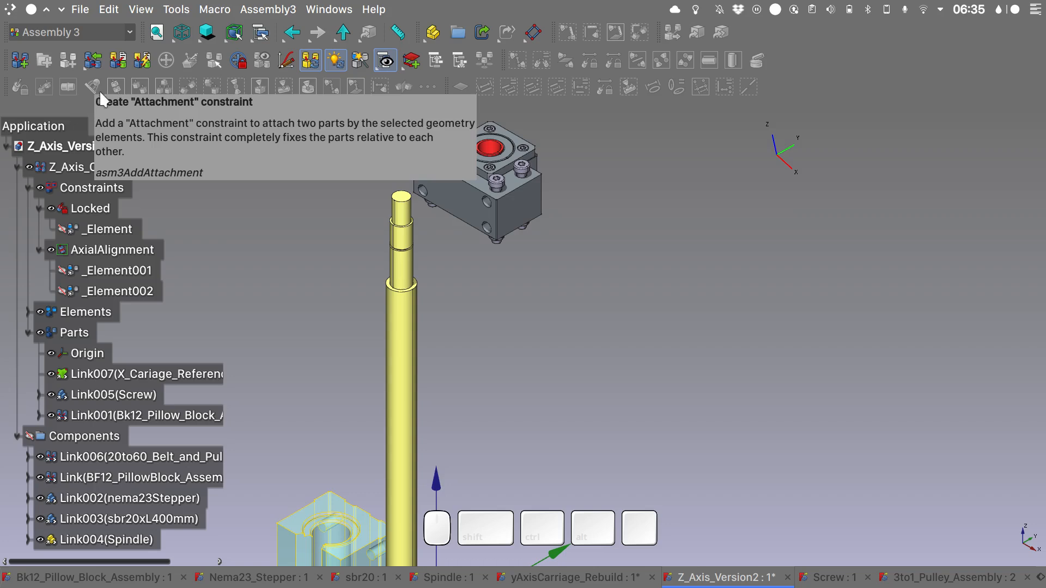
{"action": "left_click", "coordinate": [496, 303]}
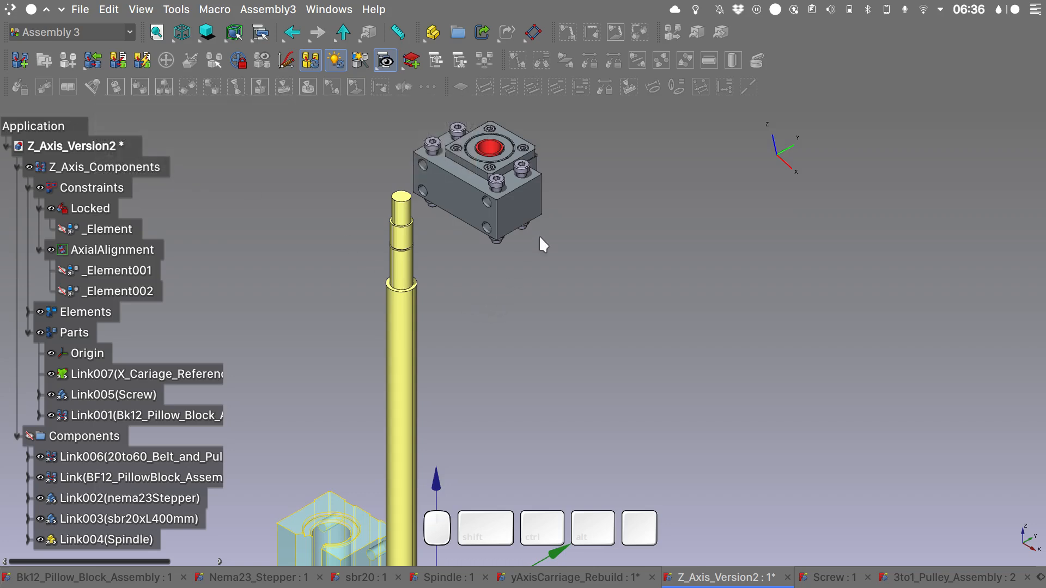
{"action": "scroll", "coordinate": [408, 288], "scroll_direction": "up", "scroll_amount": 6}
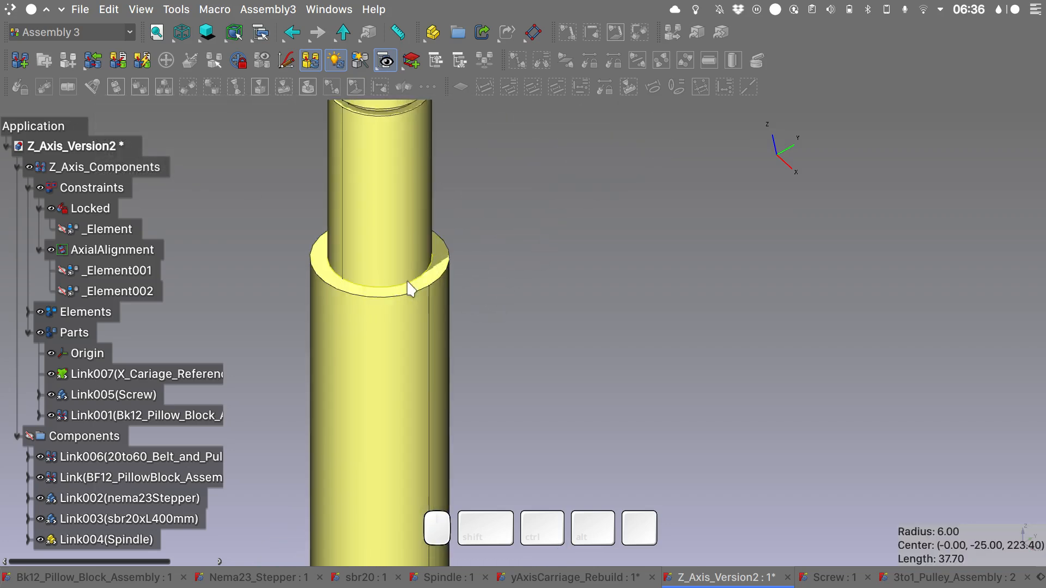
{"action": "scroll", "coordinate": [675, 244], "scroll_direction": "down", "scroll_amount": 8}
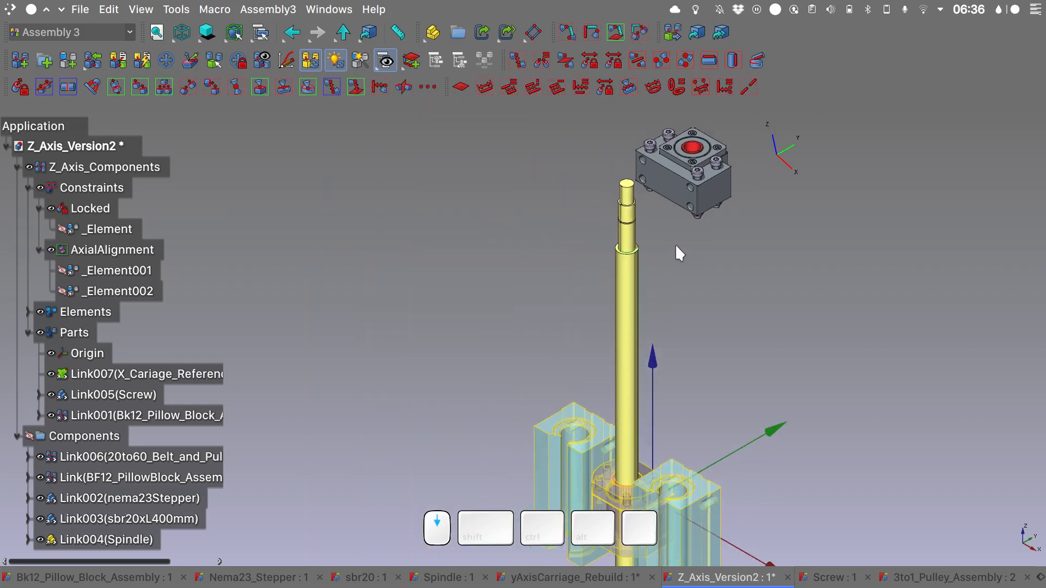
{"action": "middle_click_drag", "start_coordinate": [676, 236], "coordinate": [675, 151]}
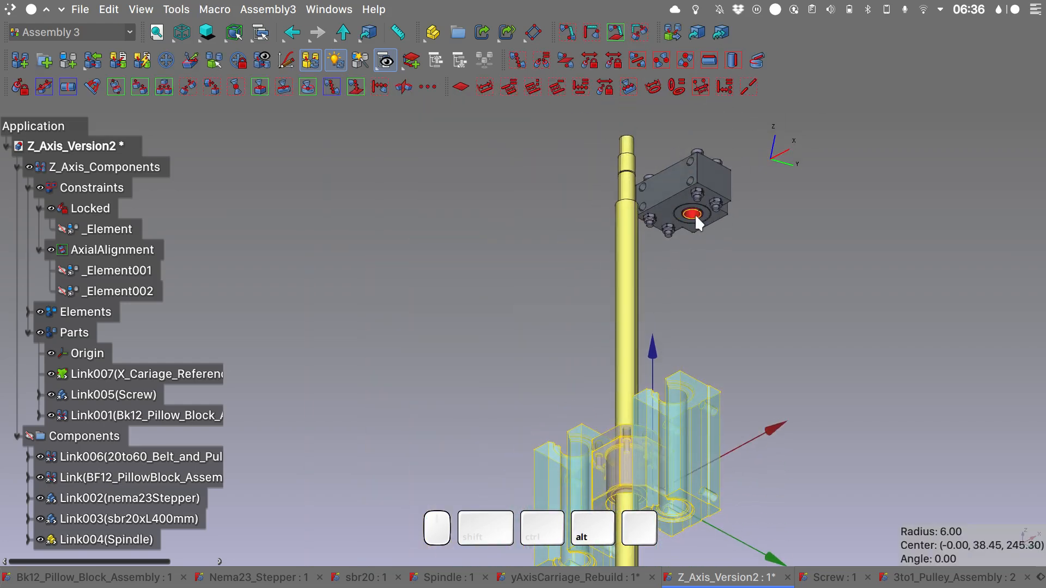
{"action": "scroll", "coordinate": [695, 215], "scroll_direction": "up", "scroll_amount": 1}
{"action": "scroll", "coordinate": [695, 214], "scroll_direction": "up", "scroll_amount": 3}
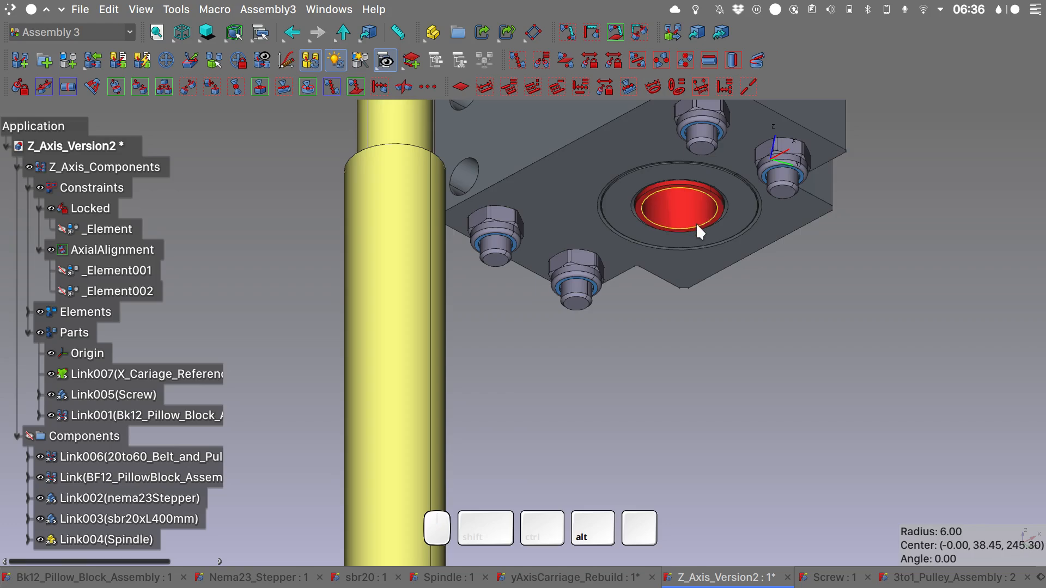
{"action": "left_click", "coordinate": [695, 223]}
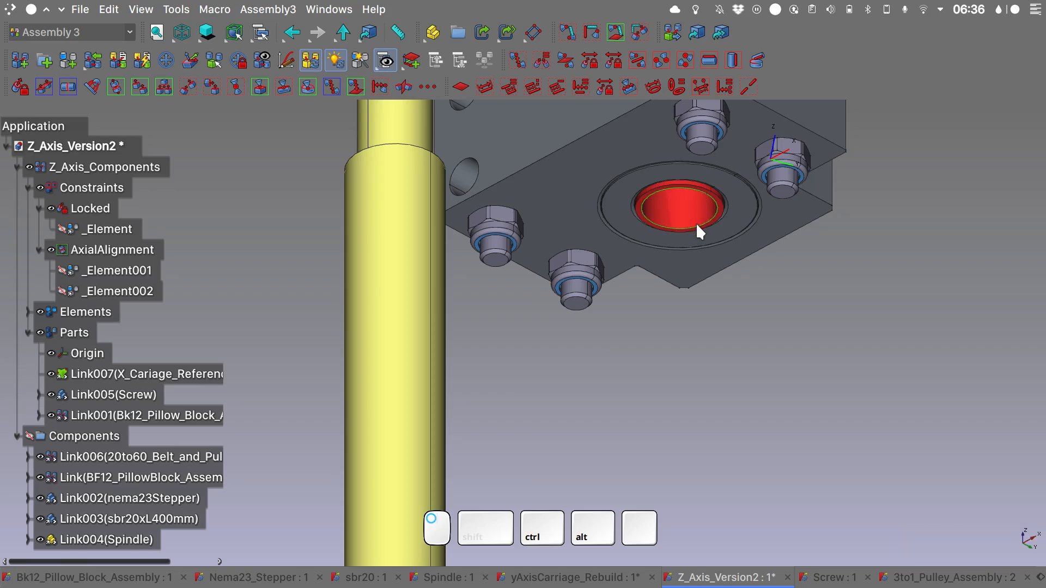
{"action": "left_click", "coordinate": [93, 86]}
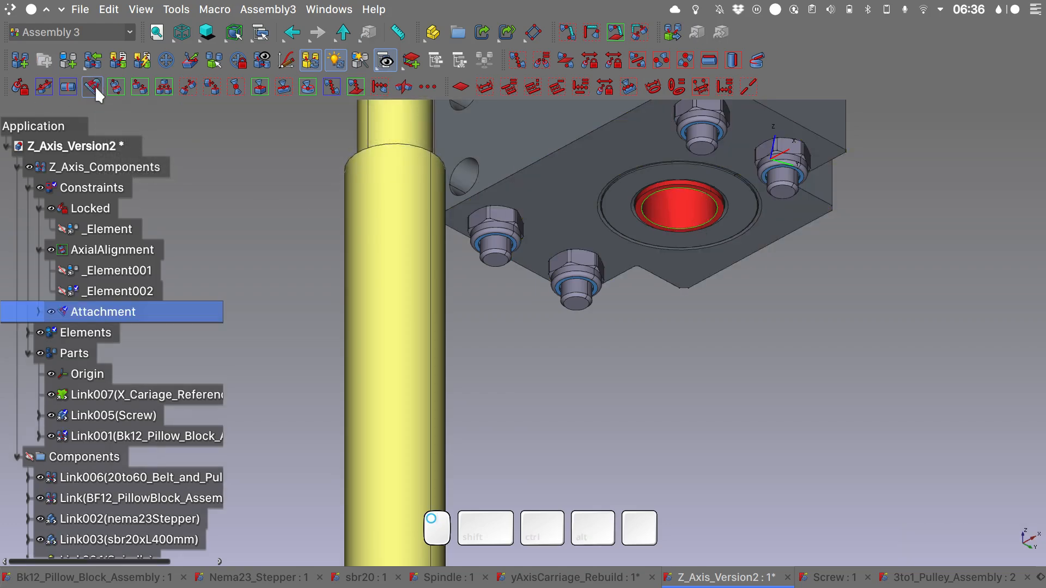
Step: Inspect the pillow block's fit on the screw and check the report for the assembly's remaining degrees of freedom
{"action": "scroll", "coordinate": [536, 209], "scroll_direction": "down", "scroll_amount": 6}
{"action": "key", "text": "alt"}
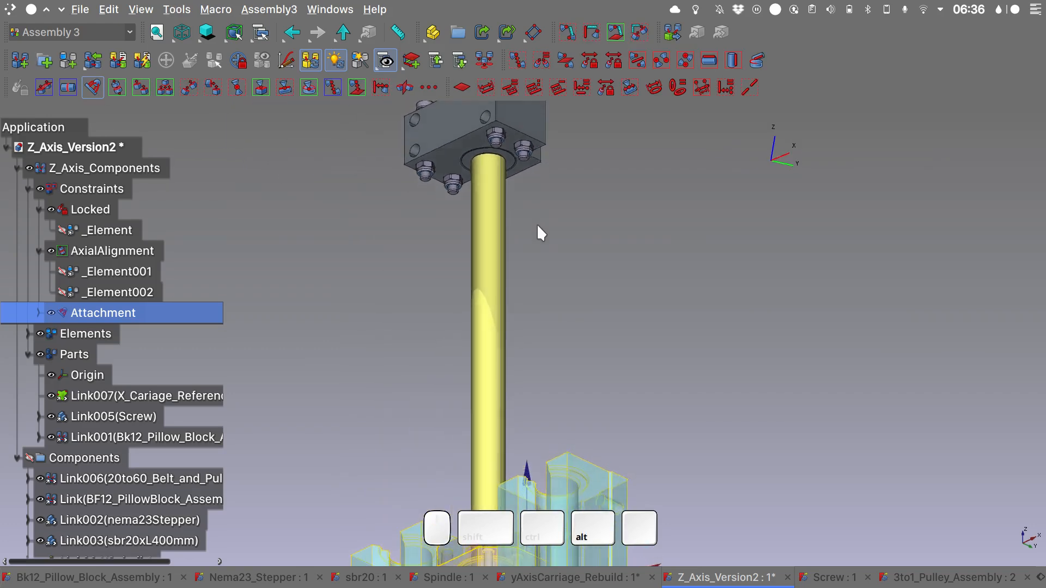
{"action": "mouse_move", "coordinate": [539, 316]}
{"action": "left_mouse_down", "text": "alt"}
{"action": "mouse_move", "coordinate": [540, 332]}
{"action": "mouse_move", "coordinate": [540, 318]}
{"action": "left_mouse_up", "text": "alt"}
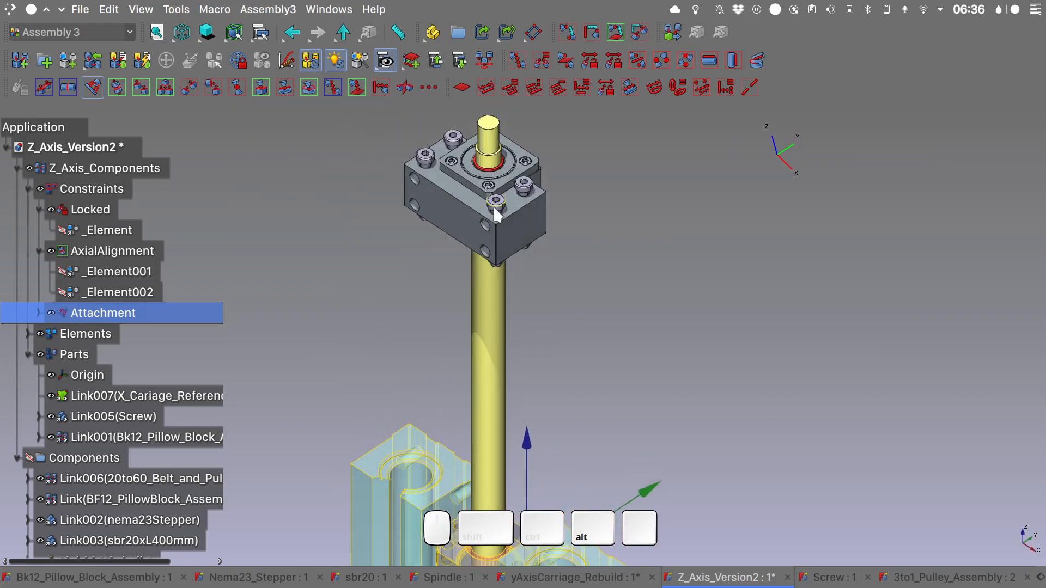
{"action": "scroll", "coordinate": [489, 192], "scroll_direction": "up", "scroll_amount": 2}
{"action": "left_click_drag", "start_coordinate": [490, 211], "coordinate": [501, 287], "text": "shift"}
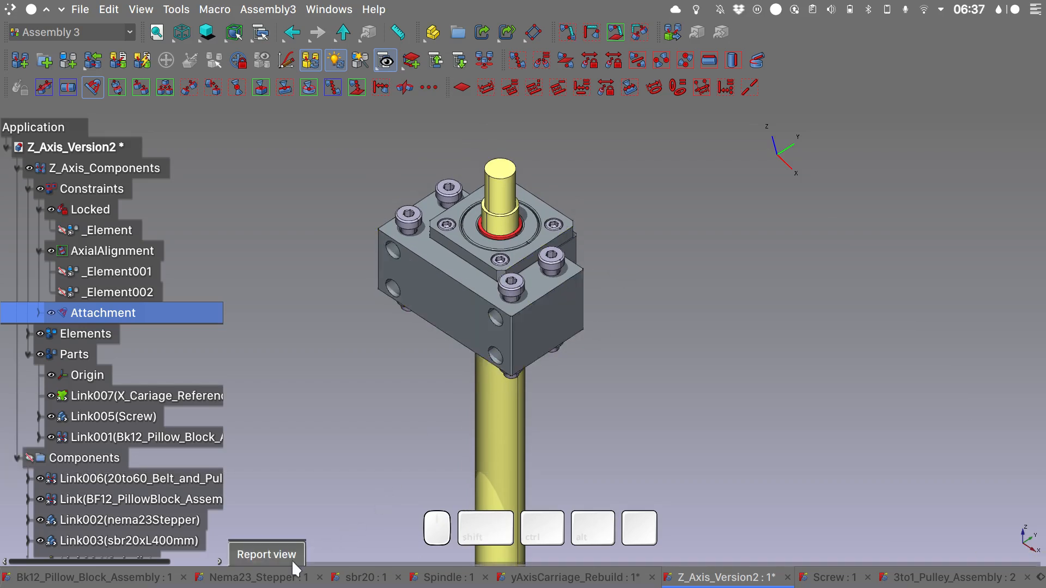
{"action": "left_click", "coordinate": [292, 560]}
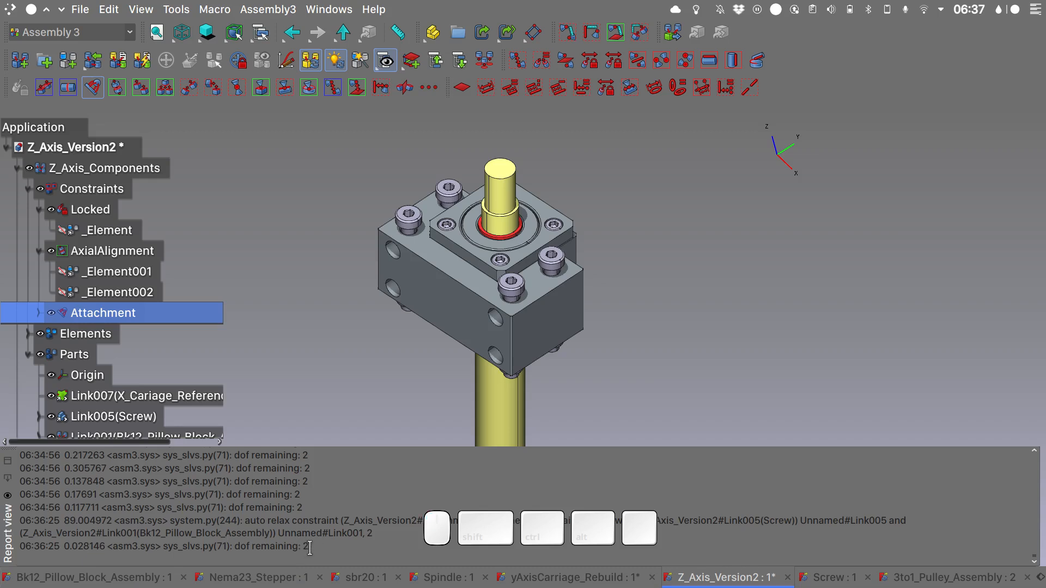
{"action": "left_click_drag", "start_coordinate": [310, 548], "coordinate": [235, 548]}
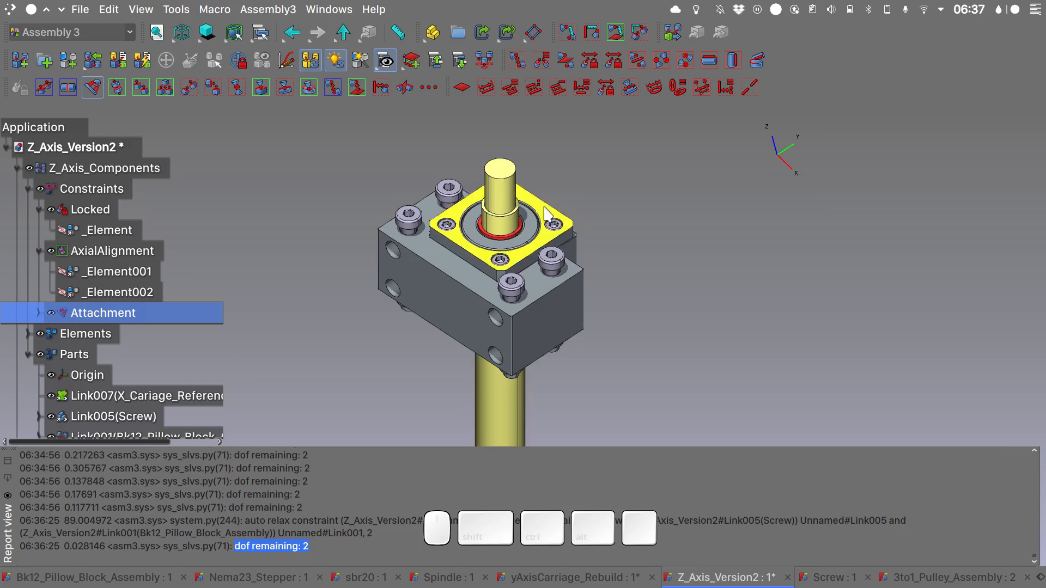
{"action": "left_click", "coordinate": [670, 293]}
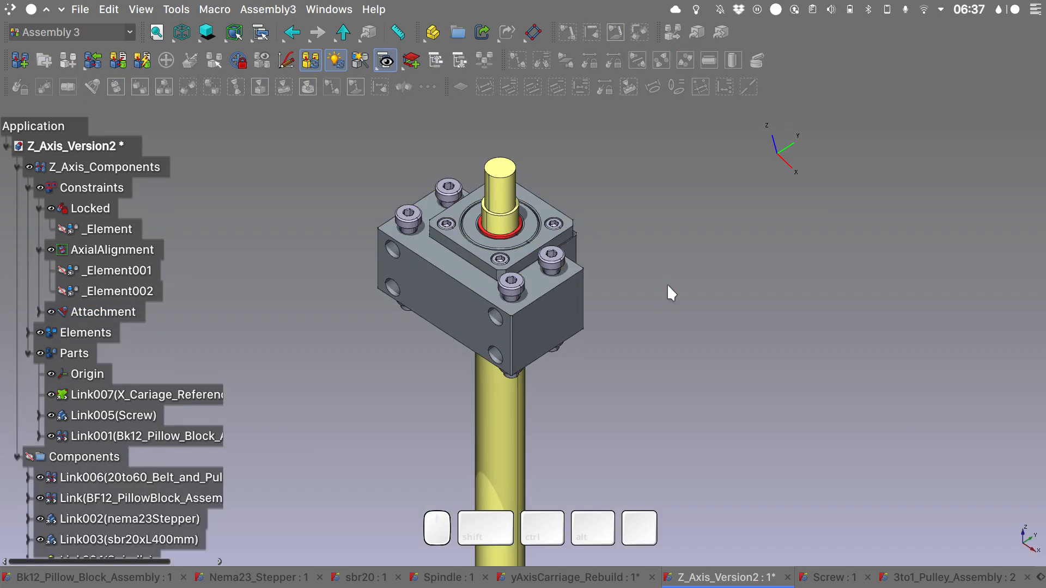
Step: Add a Perpendicular constraint between the Bk12 pillow block's upper end edge and the carriage reference, and check the remaining degrees of freedom
{"action": "scroll", "coordinate": [666, 283], "scroll_direction": "down", "scroll_amount": 5}
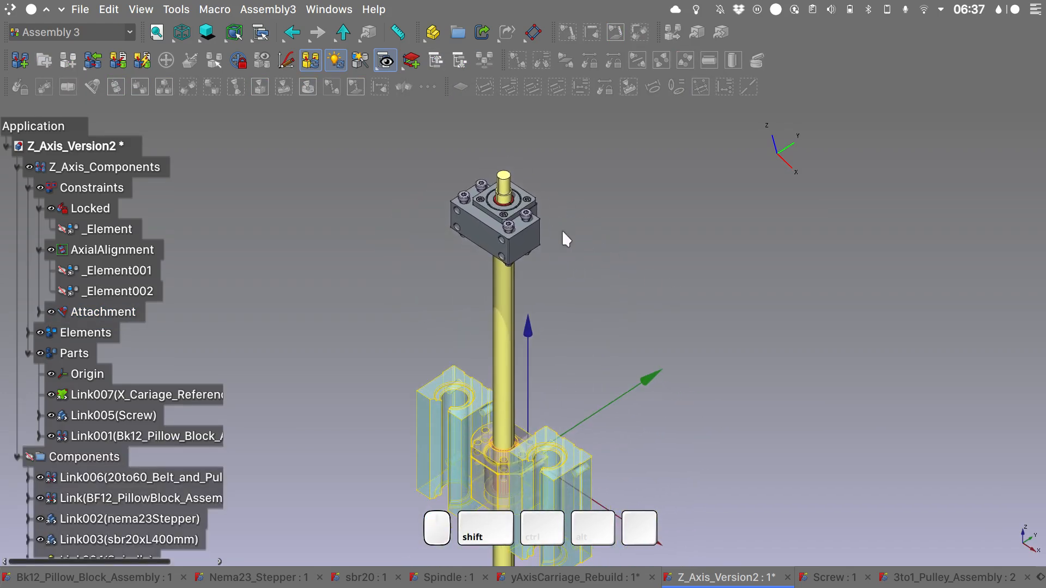
{"action": "left_click", "coordinate": [524, 240]}
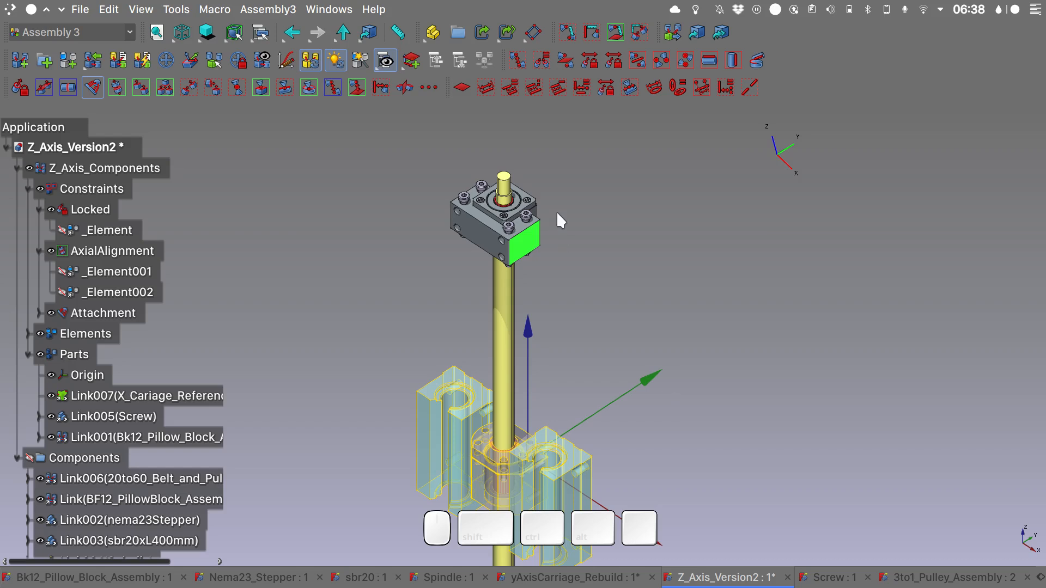
{"action": "left_click", "coordinate": [617, 211]}
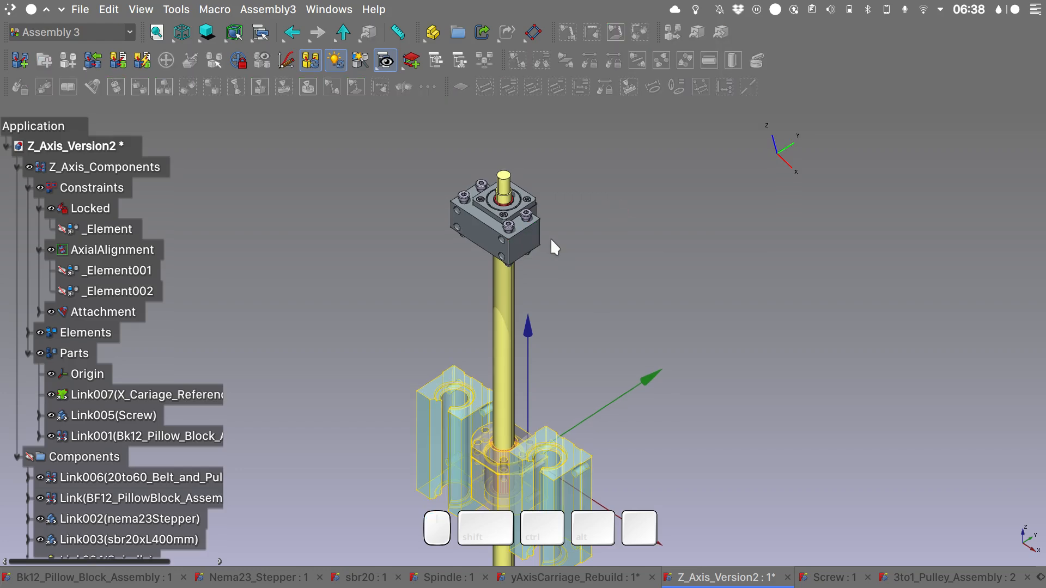
{"action": "left_click", "coordinate": [524, 226]}
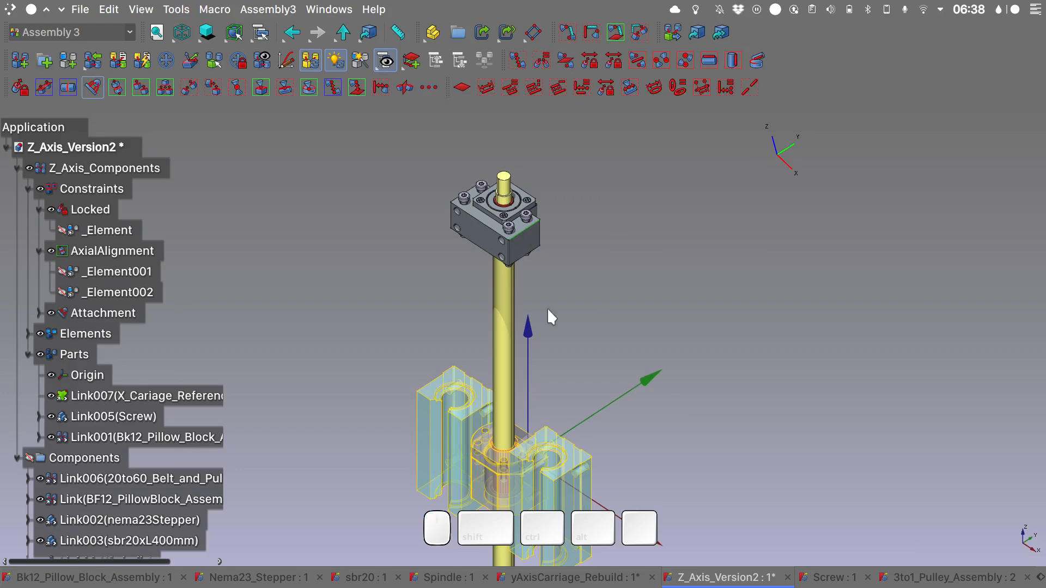
{"action": "left_click_drag", "start_coordinate": [569, 374], "coordinate": [269, 396], "text": "alt"}
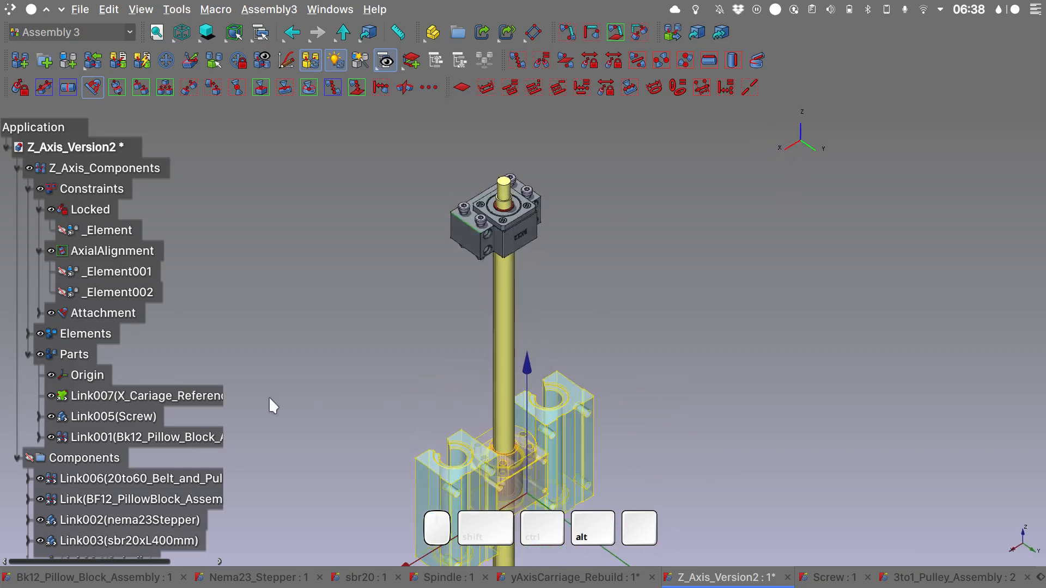
{"action": "left_click", "coordinate": [521, 458]}
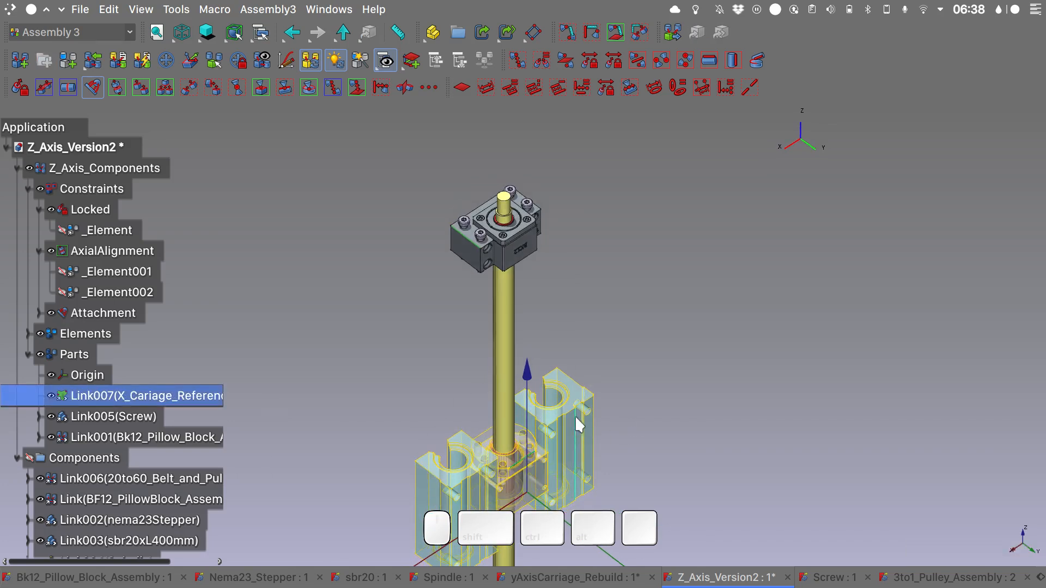
{"action": "left_click_drag", "start_coordinate": [359, 322], "coordinate": [214, 119], "text": "alt"}
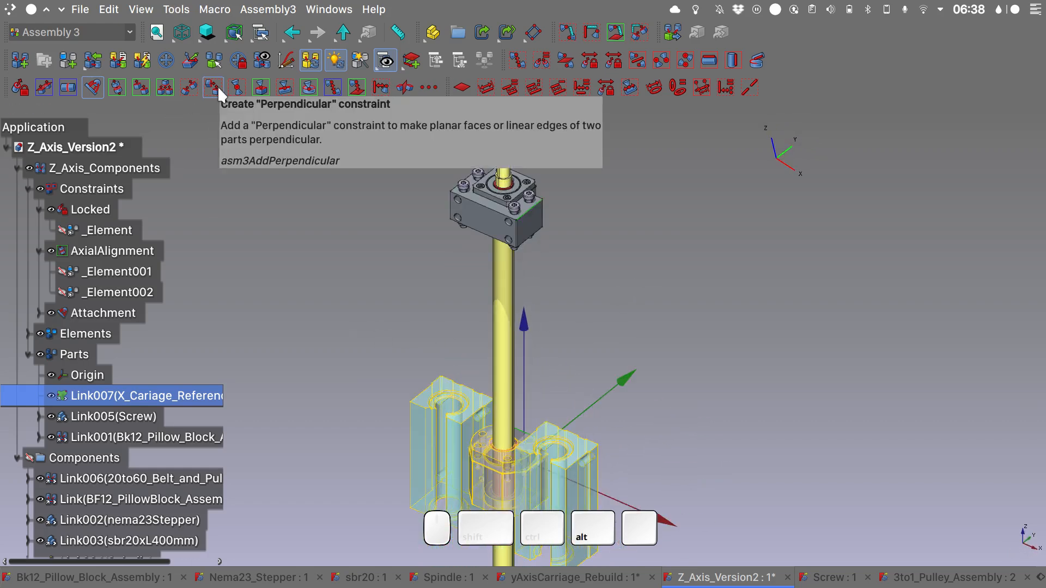
{"action": "left_click", "coordinate": [216, 88]}
{"action": "left_click", "coordinate": [254, 555]}
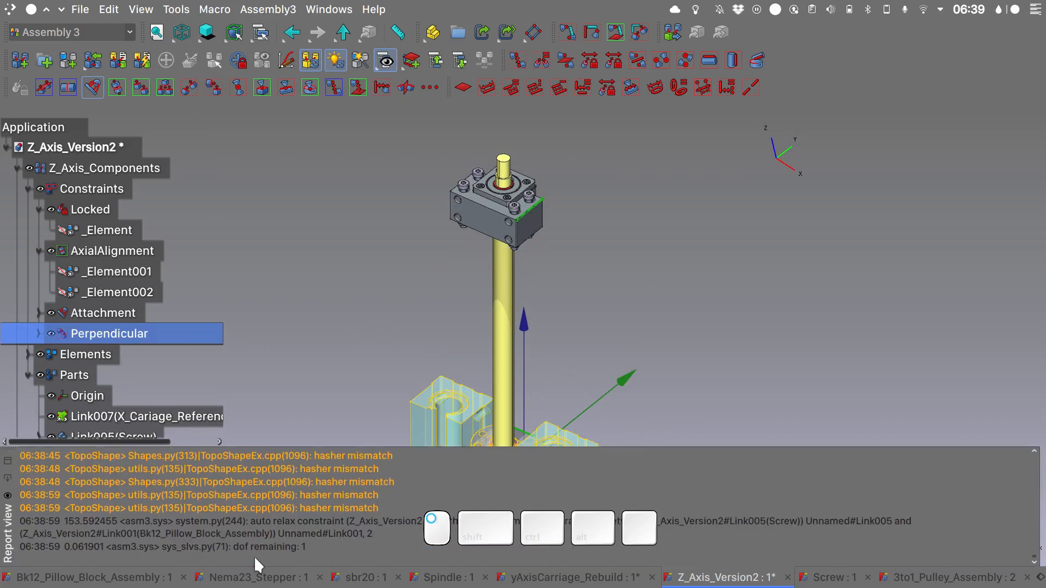
{"action": "left_click_drag", "start_coordinate": [307, 547], "coordinate": [233, 546]}
{"action": "left_click", "coordinate": [613, 315]}
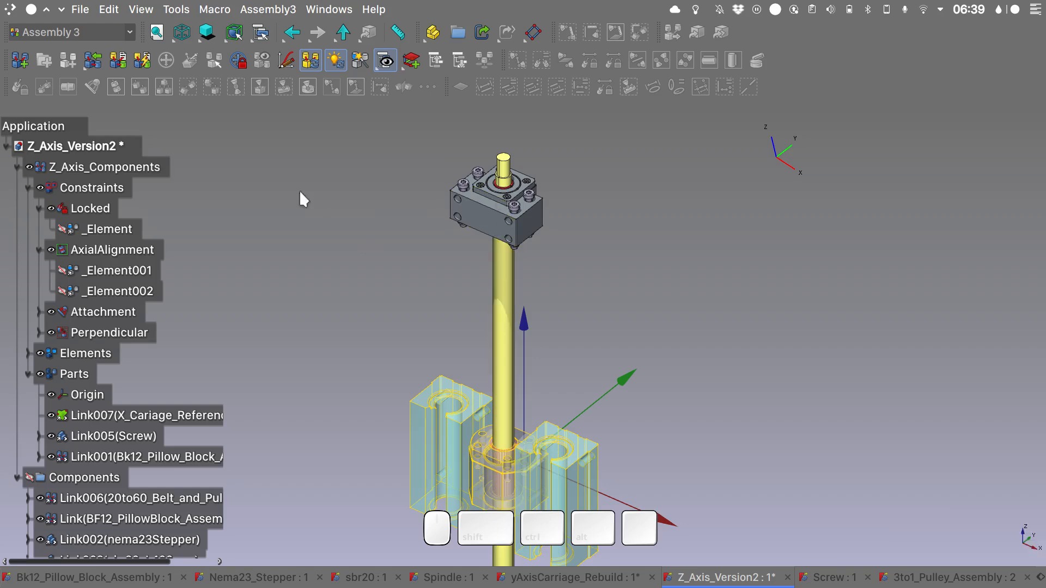
Step: Collapse the Z_Axis_Components subtrees and move the BF12_PillowBlock_Assembly link from the Components group into that assembly
{"action": "left_click", "coordinate": [143, 165]}
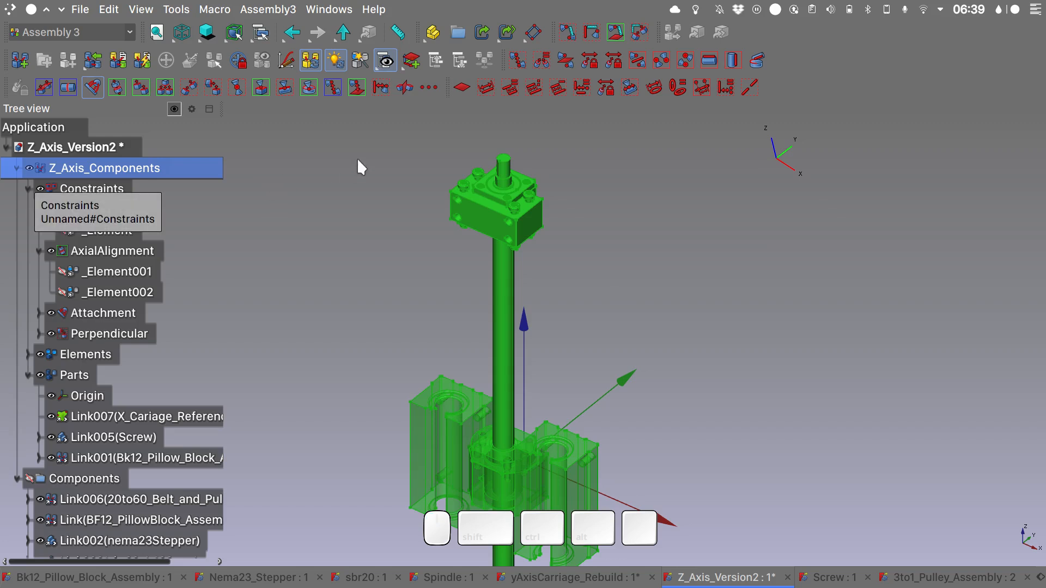
{"action": "left_click", "coordinate": [17, 167]}
{"action": "left_click", "coordinate": [17, 167]}
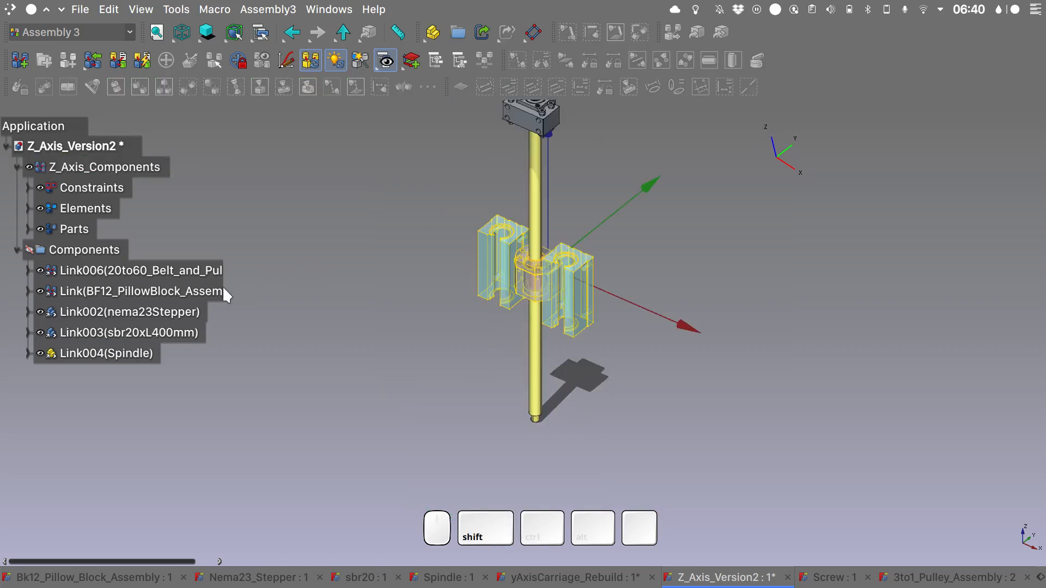
{"action": "left_click", "coordinate": [194, 290]}
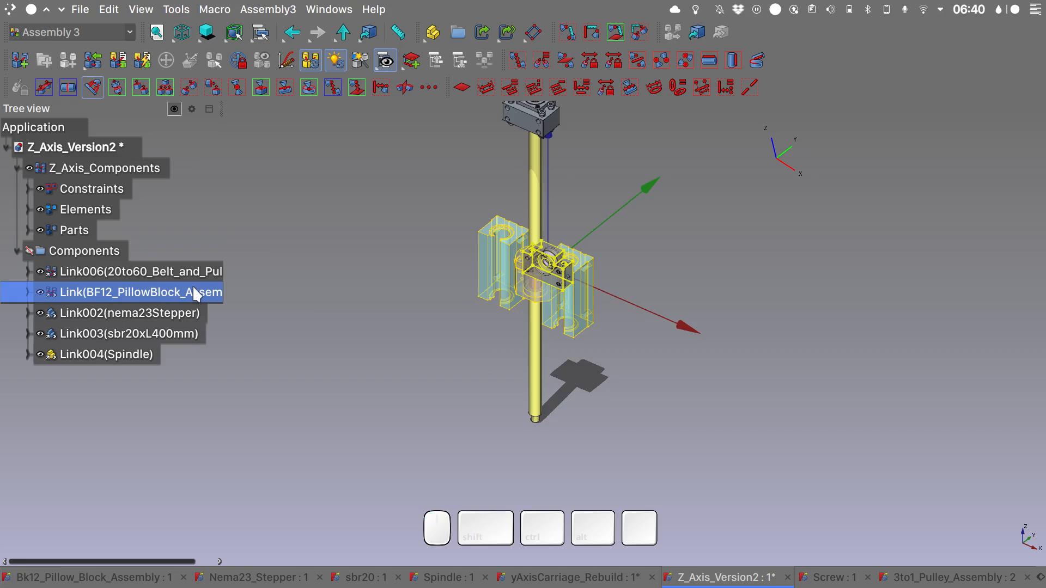
{"action": "left_click_drag", "start_coordinate": [193, 287], "coordinate": [139, 173]}
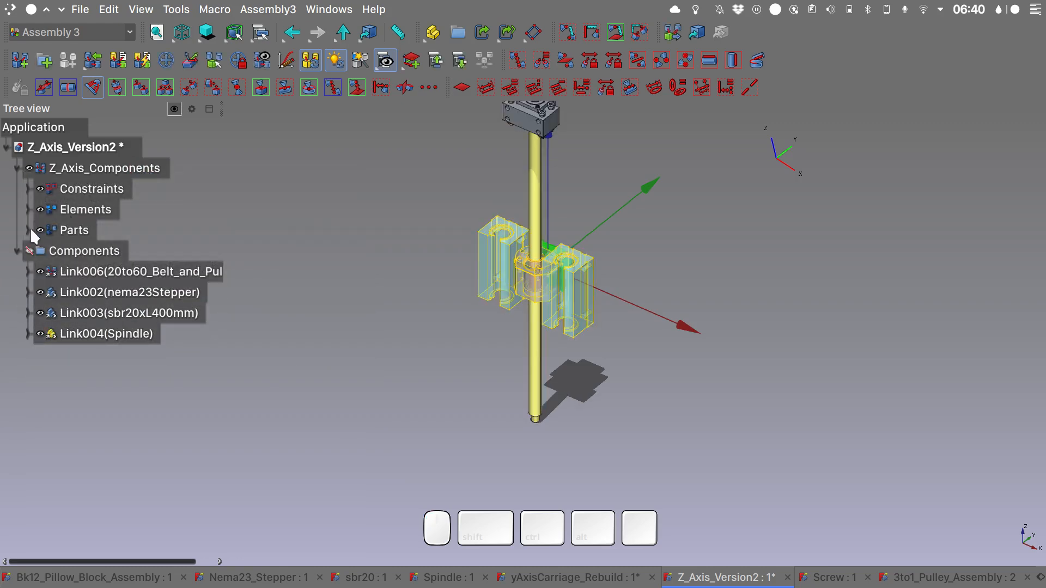
{"action": "left_click", "coordinate": [28, 231]}
{"action": "left_click", "coordinate": [76, 231]}
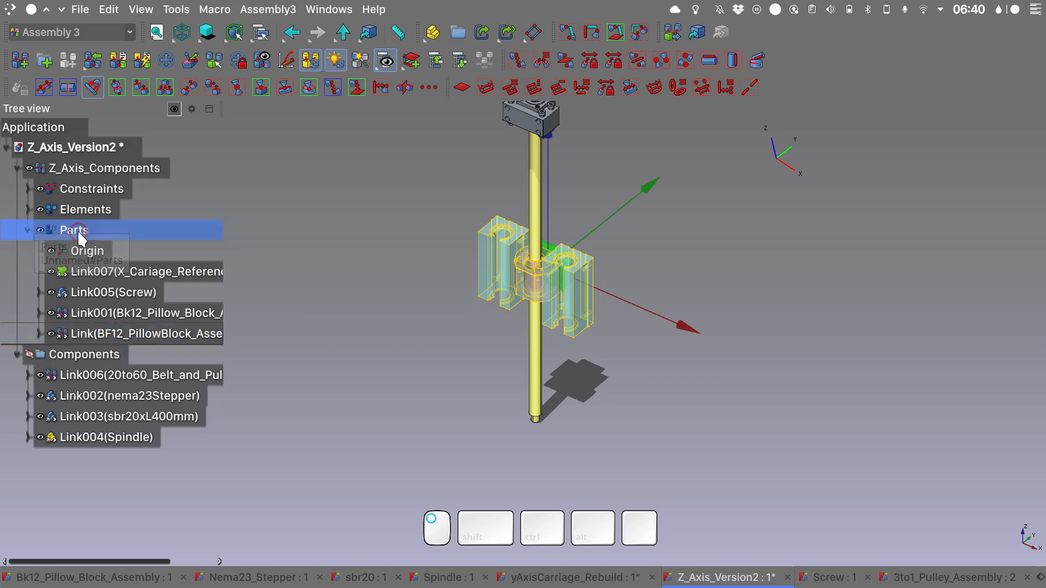
Step: Transform the BF12 pillow block link vertically downward until it sits below the screw's lower end
{"action": "left_click", "coordinate": [143, 333]}
{"action": "key", "text": "a"}
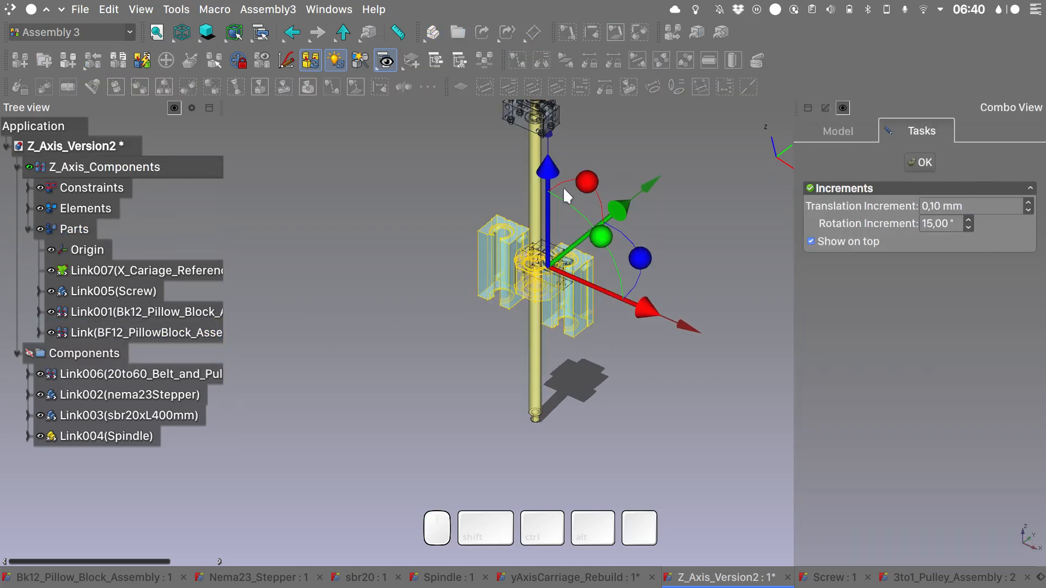
{"action": "left_click_drag", "start_coordinate": [547, 176], "coordinate": [633, 473]}
{"action": "key", "text": "Escape"}
Step: Add an Attachment constraint between the circular edge at the screw's lower shoulder and the inner circular edge of the BF12 bearing bore
{"action": "scroll", "coordinate": [632, 424], "scroll_direction": "up", "scroll_amount": 5}
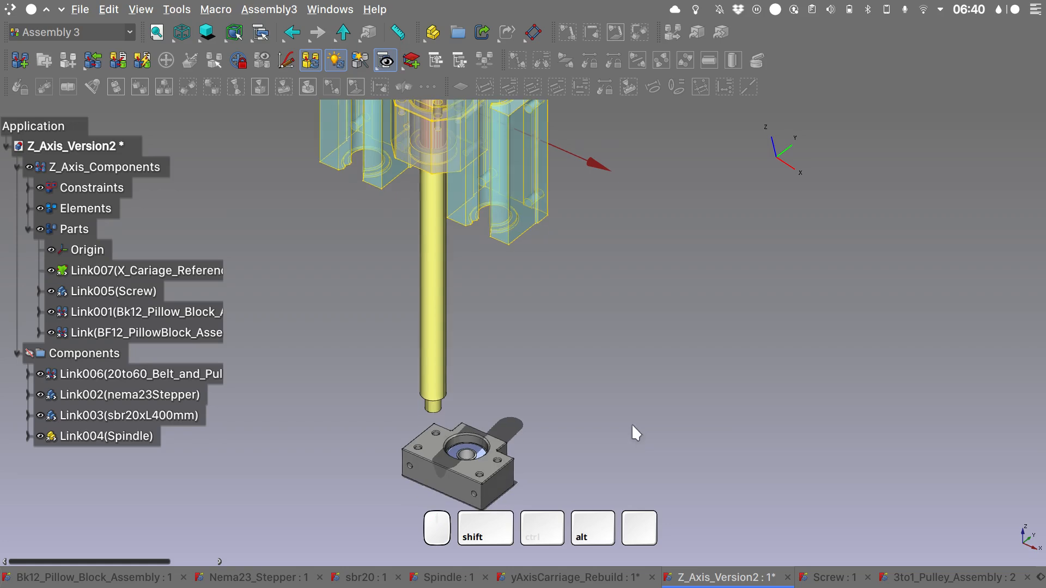
{"action": "middle_click_drag", "start_coordinate": [629, 422], "coordinate": [616, 327]}
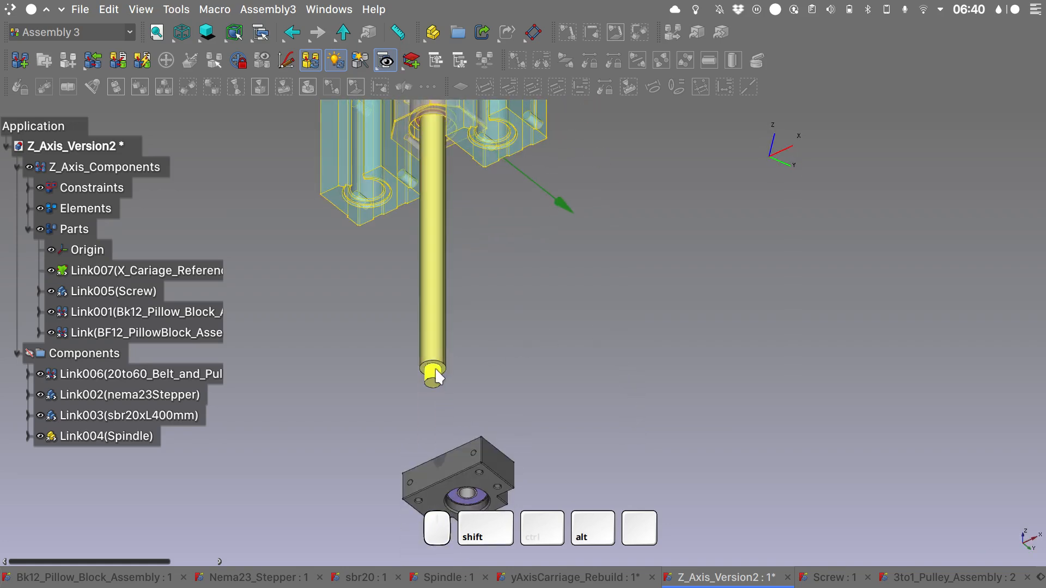
{"action": "scroll", "coordinate": [438, 367], "scroll_direction": "up", "scroll_amount": 5}
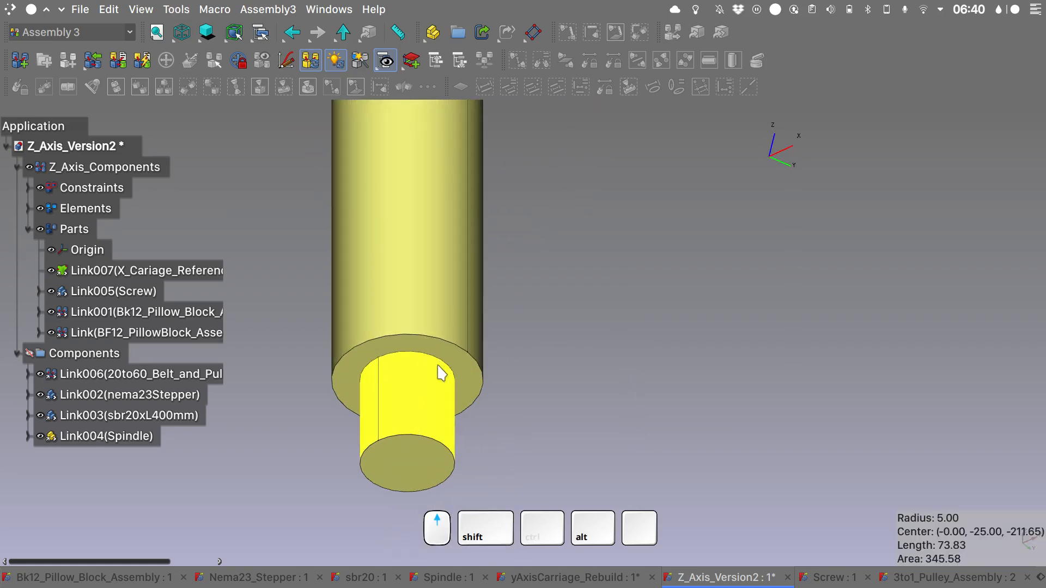
{"action": "left_click", "coordinate": [447, 361]}
{"action": "scroll", "coordinate": [644, 329], "scroll_direction": "down", "scroll_amount": 6}
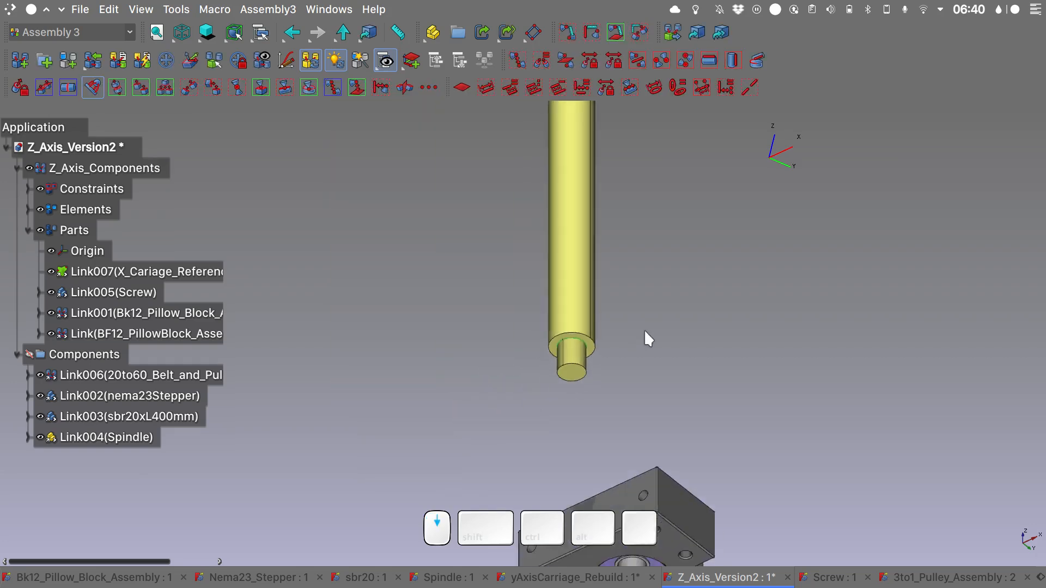
{"action": "mouse_move", "coordinate": [644, 329]}
{"action": "middle_mouse_down"}
{"action": "mouse_move", "coordinate": [656, 412]}
{"action": "mouse_move", "coordinate": [640, 321]}
{"action": "middle_mouse_up"}
{"action": "scroll", "coordinate": [640, 322], "scroll_direction": "up", "scroll_amount": 5}
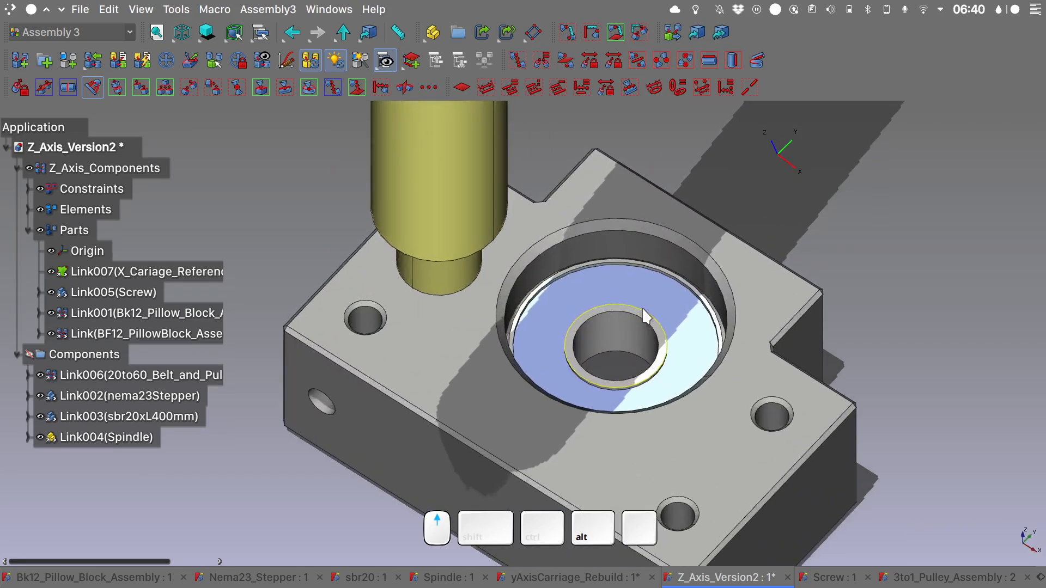
{"action": "left_click", "coordinate": [640, 321], "text": "ctrl"}
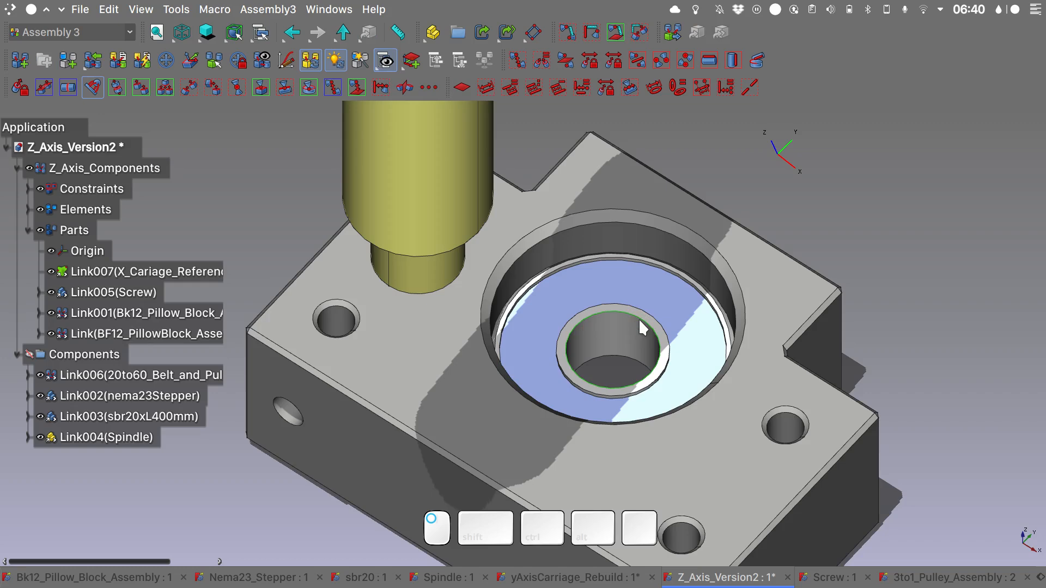
{"action": "scroll", "coordinate": [639, 318], "scroll_direction": "down", "scroll_amount": 8}
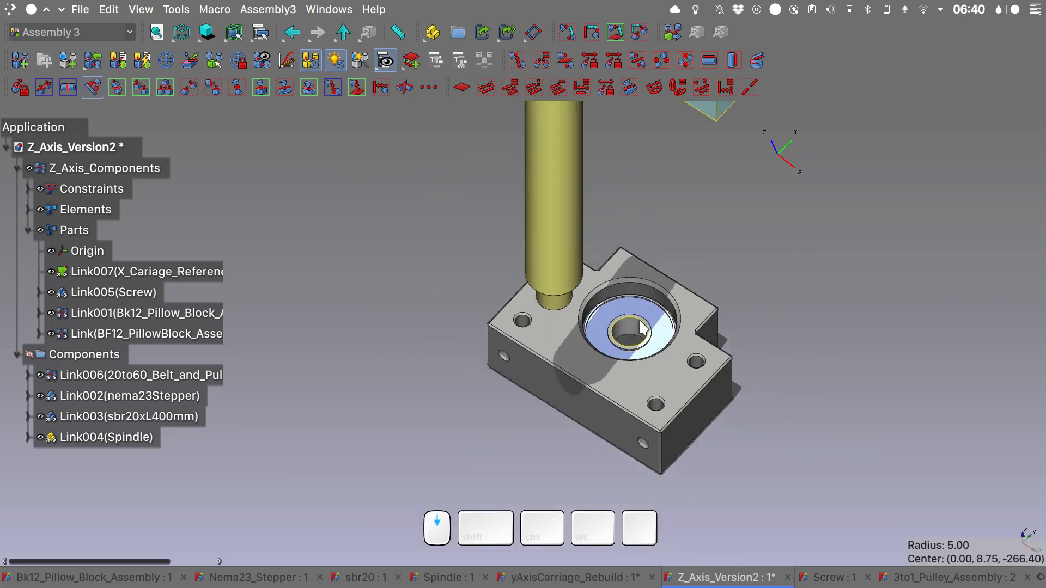
{"action": "left_click", "coordinate": [93, 87]}
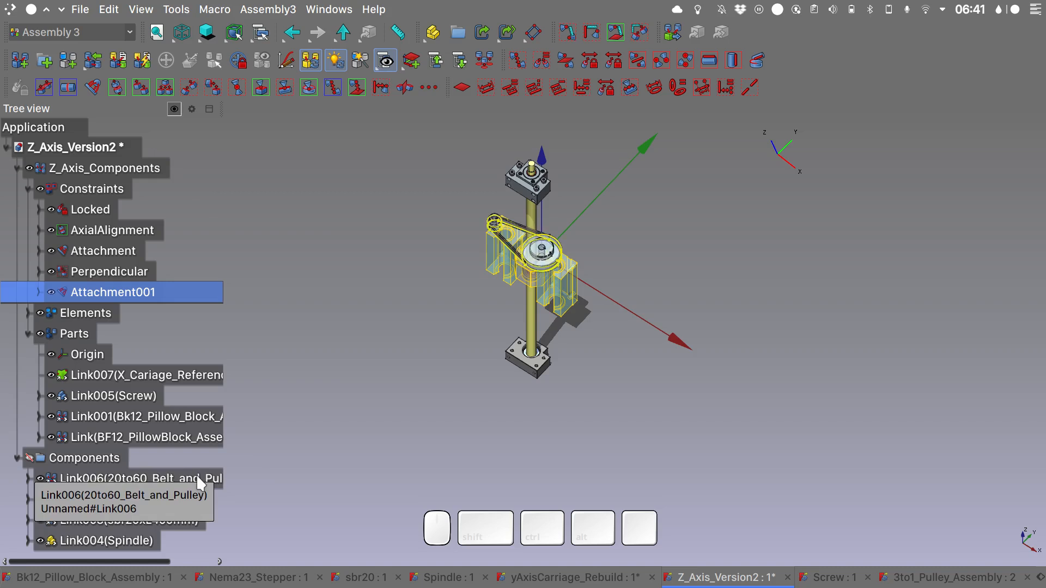
Step: Move the 20to60_Belt_and_Pulley link into the Z_Axis_Components assembly and raise it above the screw's upper end, offset from the screw
{"action": "left_click", "coordinate": [200, 478]}
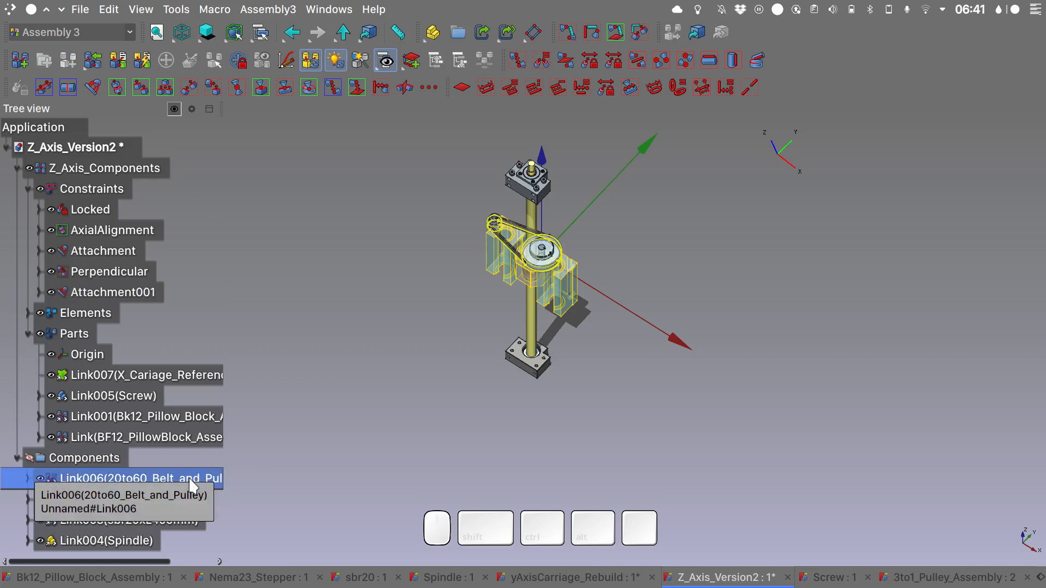
{"action": "left_click_drag", "start_coordinate": [193, 487], "coordinate": [134, 167]}
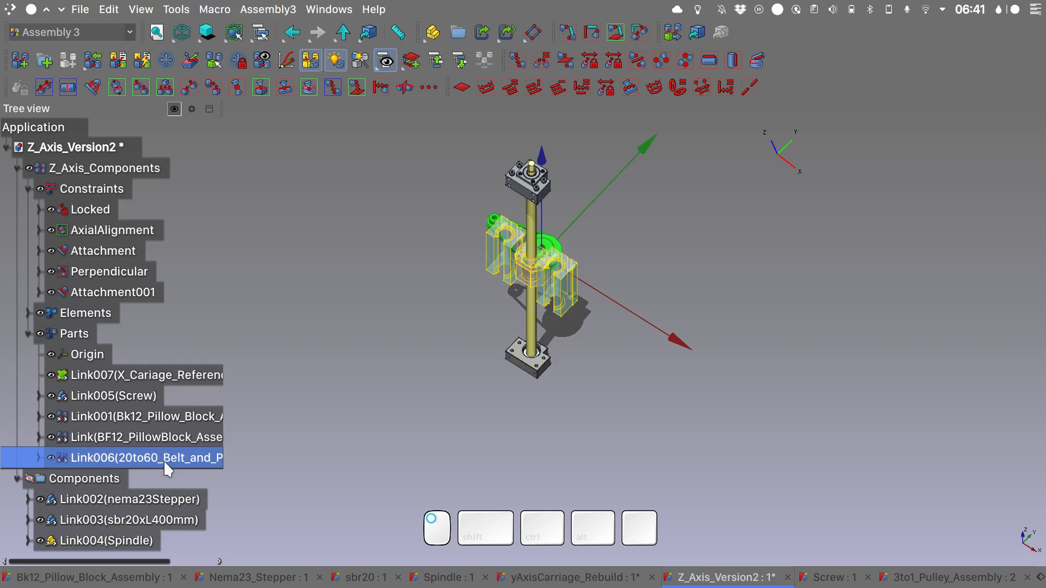
{"action": "key", "text": "a"}
{"action": "key", "text": "m"}
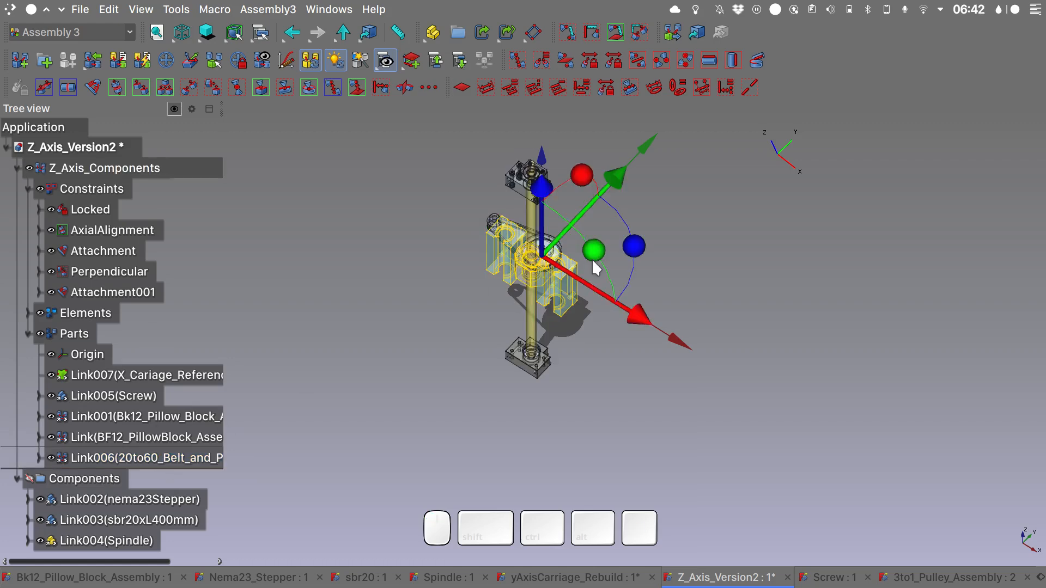
{"action": "middle_click_drag", "start_coordinate": [621, 231], "coordinate": [603, 252], "text": "shift"}
{"action": "left_click_drag", "start_coordinate": [521, 237], "coordinate": [514, 107], "text": "shift"}
{"action": "middle_click_drag", "start_coordinate": [523, 109], "coordinate": [516, 138], "text": "shift"}
{"action": "left_click_drag", "start_coordinate": [553, 129], "coordinate": [621, 193], "text": "shift"}
{"action": "key", "text": "Escape"}
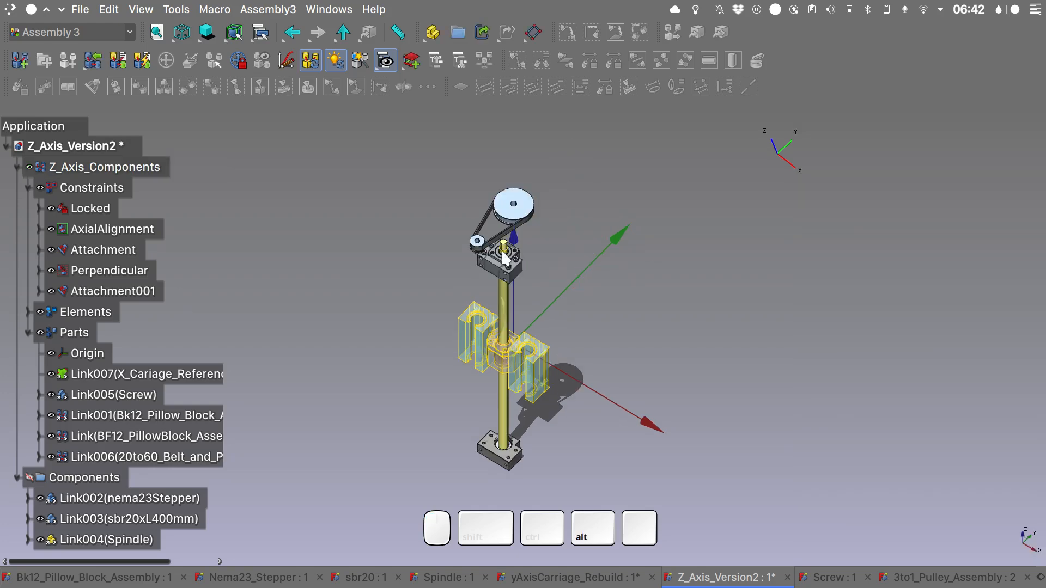
Step: Add an Attachment constraint between the screw's upper shoulder edge and the underside bore edge of the large pulley, and inspect the fit
{"action": "scroll", "coordinate": [503, 252], "scroll_direction": "up", "scroll_amount": 7, "text": "alt"}
{"action": "scroll", "coordinate": [502, 258], "scroll_direction": "up", "scroll_amount": 5, "text": "alt"}
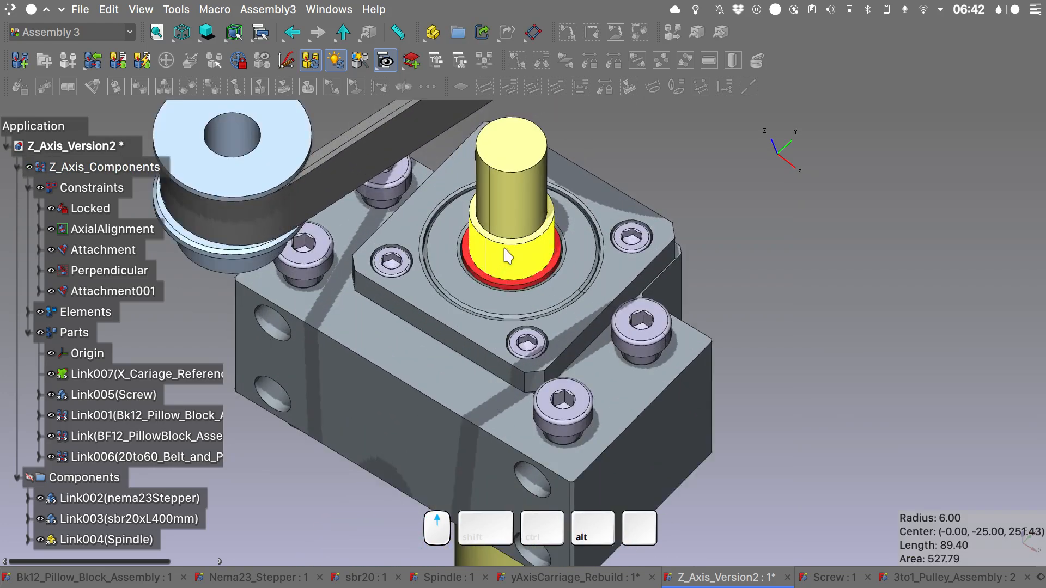
{"action": "scroll", "coordinate": [515, 245], "scroll_direction": "down", "scroll_amount": 10}
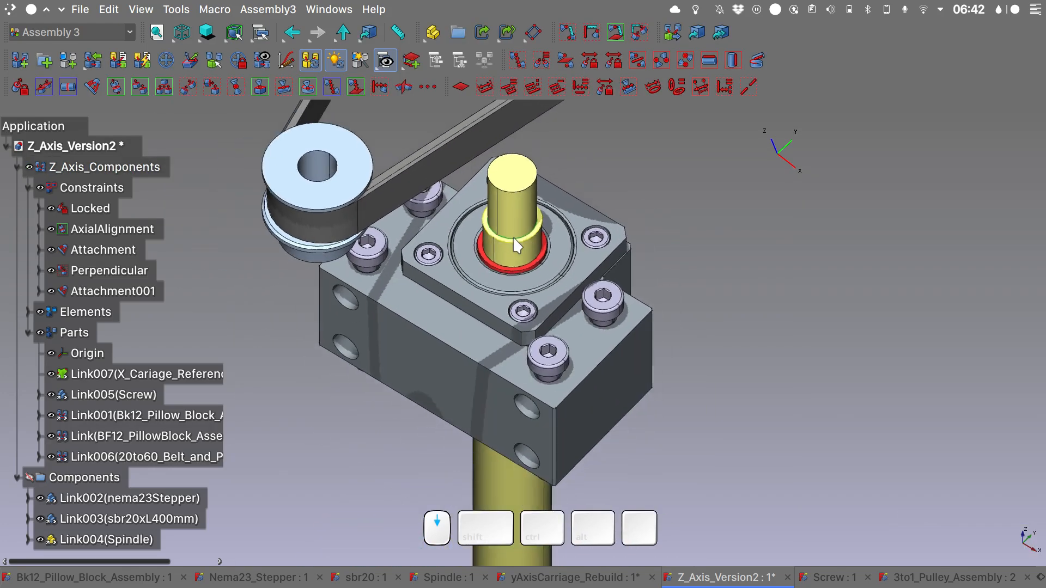
{"action": "left_click_drag", "start_coordinate": [625, 303], "coordinate": [572, 180], "text": "alt"}
{"action": "left_click", "coordinate": [533, 209], "text": "ctrl"}
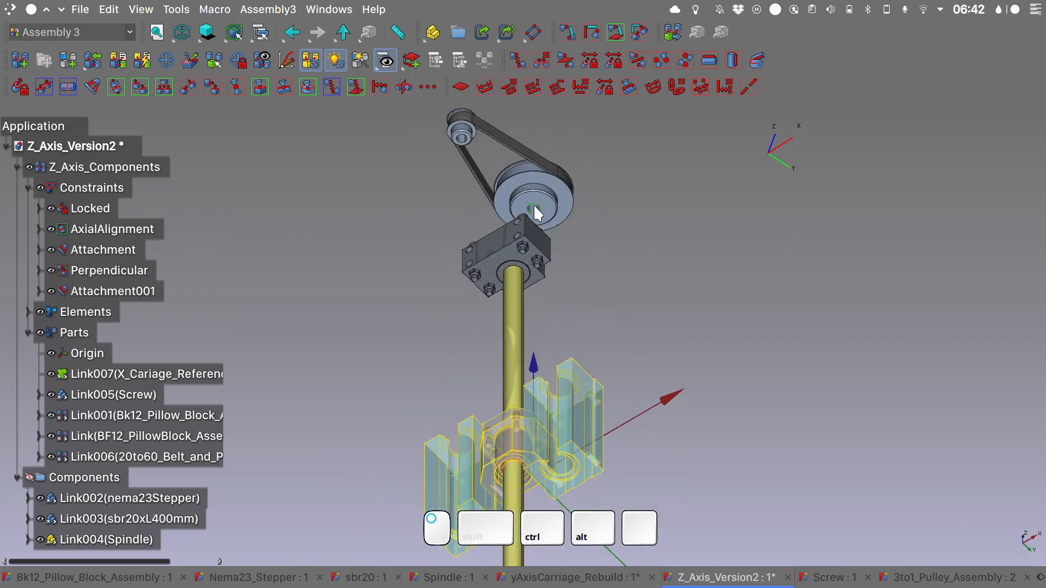
{"action": "left_click", "coordinate": [94, 90]}
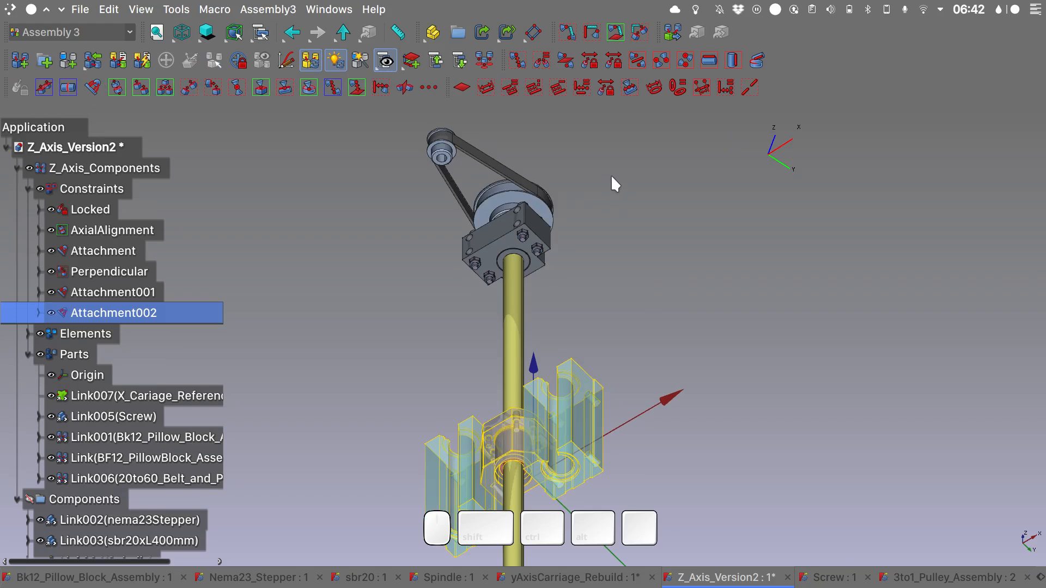
{"action": "left_click_drag", "start_coordinate": [610, 174], "coordinate": [587, 328], "text": "alt"}
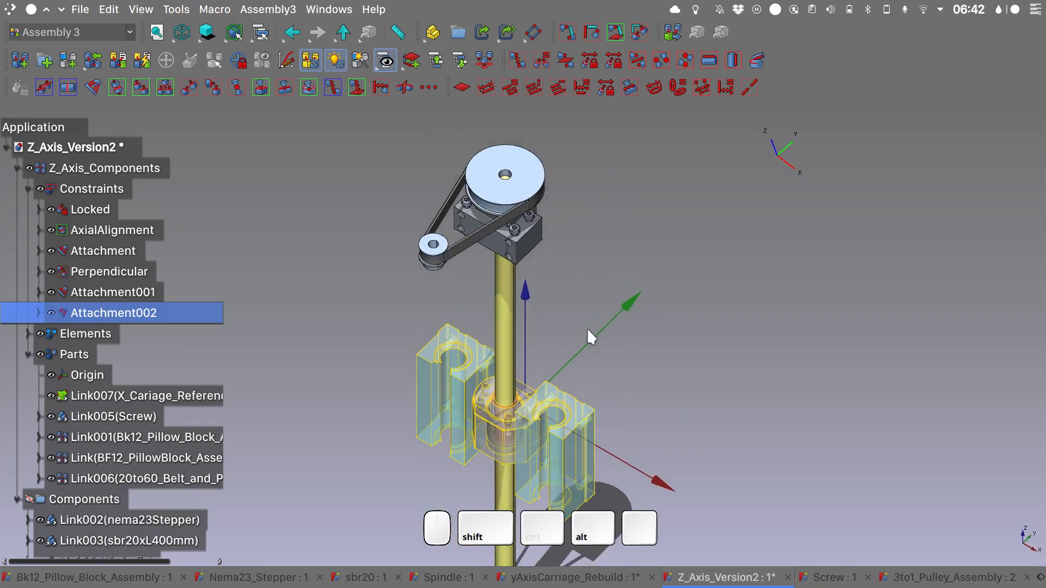
{"action": "left_click", "coordinate": [587, 254]}
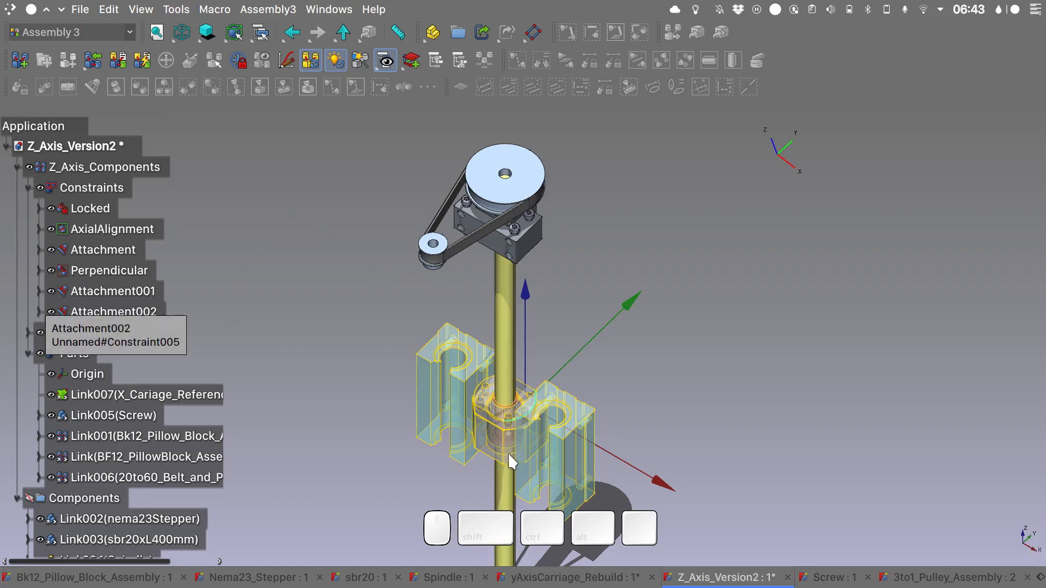
{"action": "scroll", "coordinate": [506, 321], "scroll_direction": "down", "scroll_amount": 2}
{"action": "middle_click_drag", "start_coordinate": [507, 321], "coordinate": [518, 248], "text": "shift"}
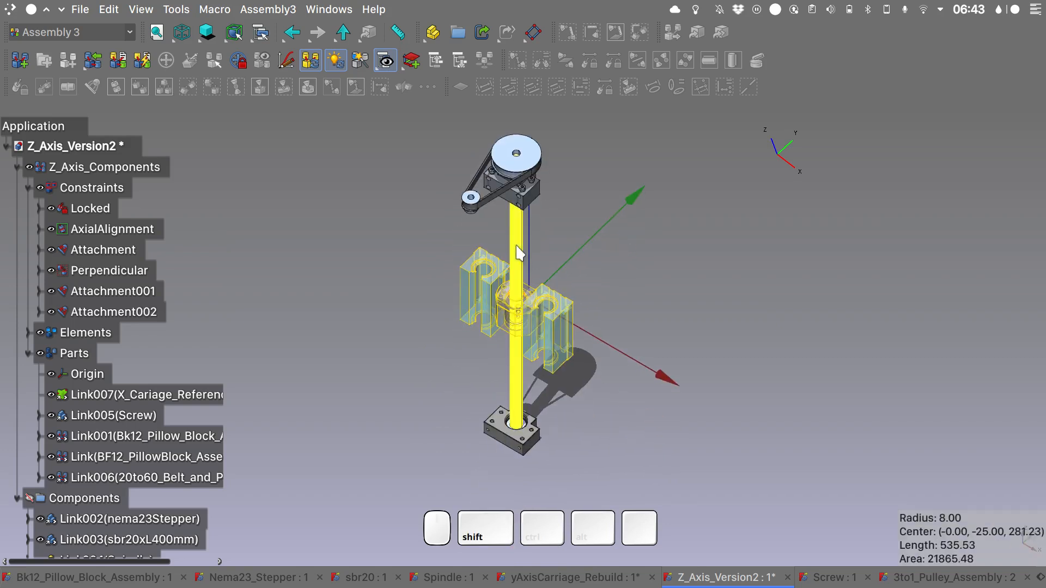
Step: Rename the AxialAlignment constraint as Screw_to_Nut
{"action": "left_click", "coordinate": [145, 229], "text": "shift"}
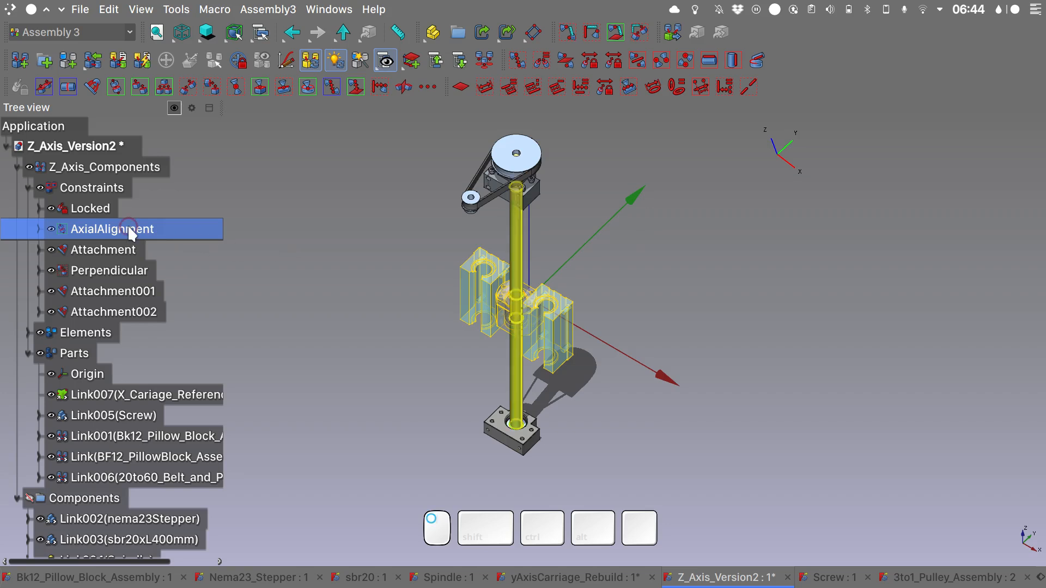
{"action": "key", "text": "F2"}
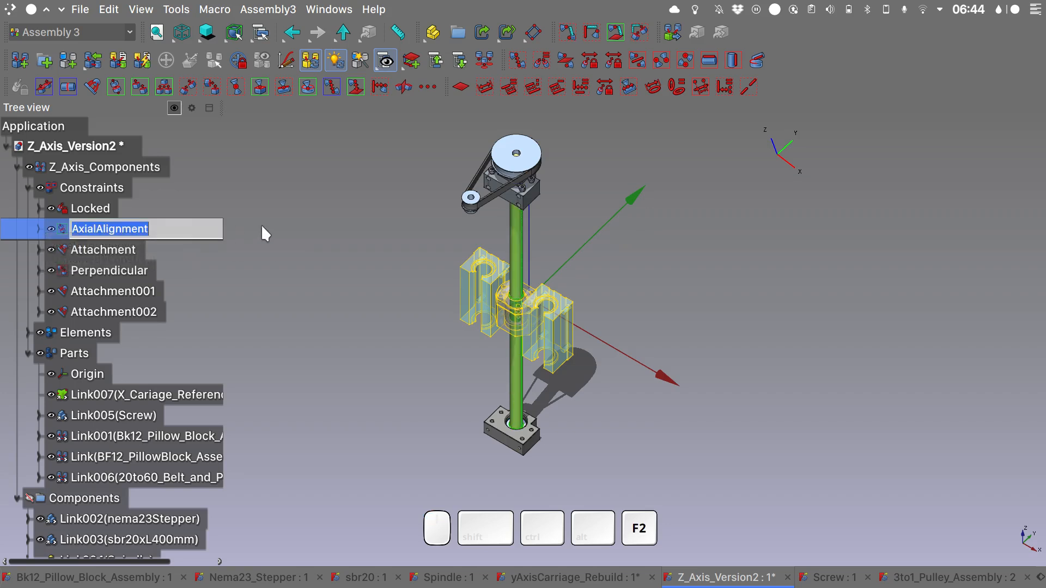
{"action": "type", "text": "Sc"}
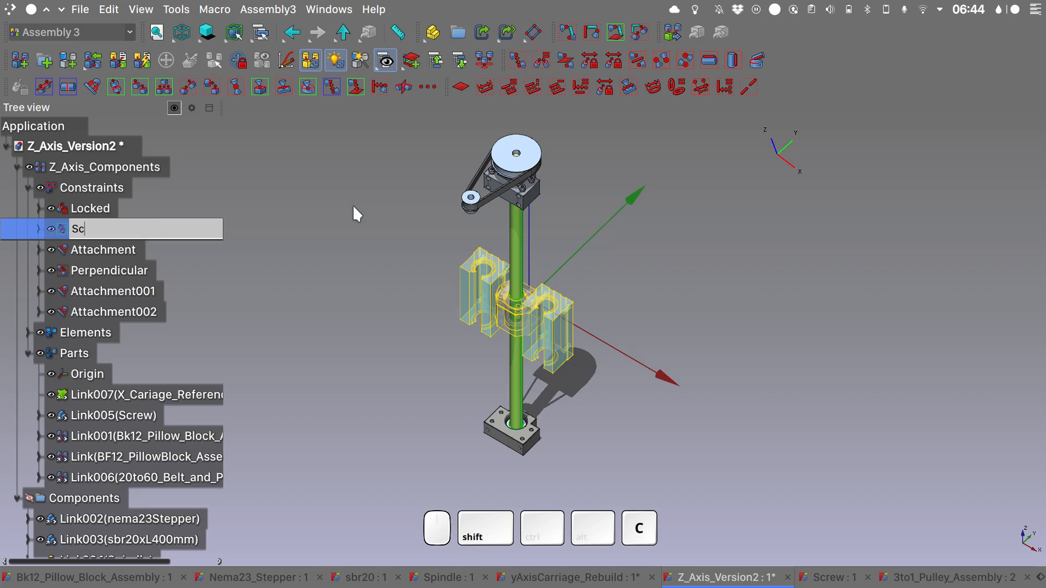
{"action": "type", "text": "rew_to_Nut"}
Step: Rename the first Attachment constraint, listed below Screw_to_Nut, as BF12_to_Screw
{"action": "left_click", "coordinate": [104, 251]}
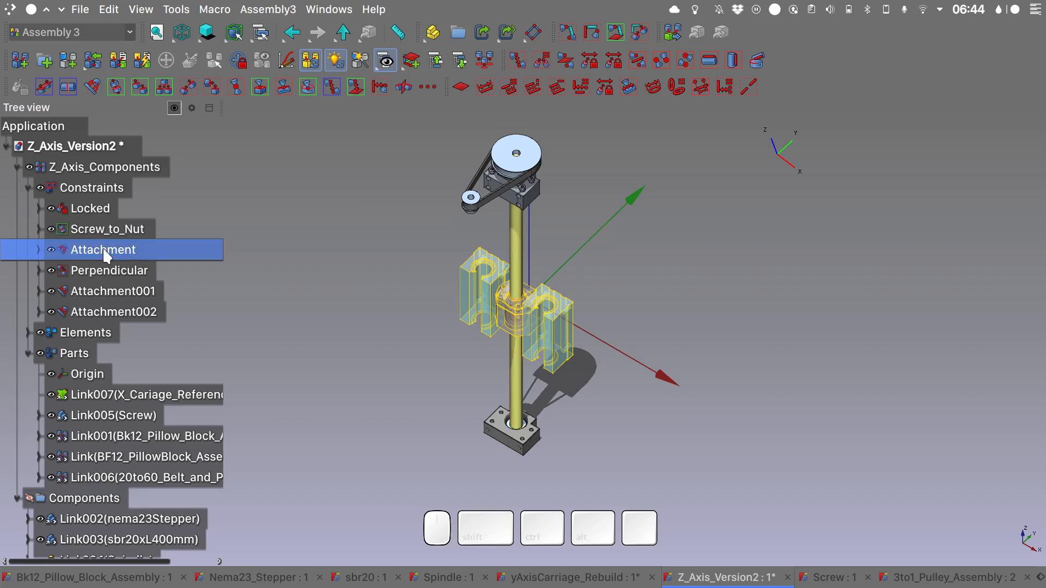
{"action": "key", "text": "F2"}
{"action": "type", "text": "BF"}
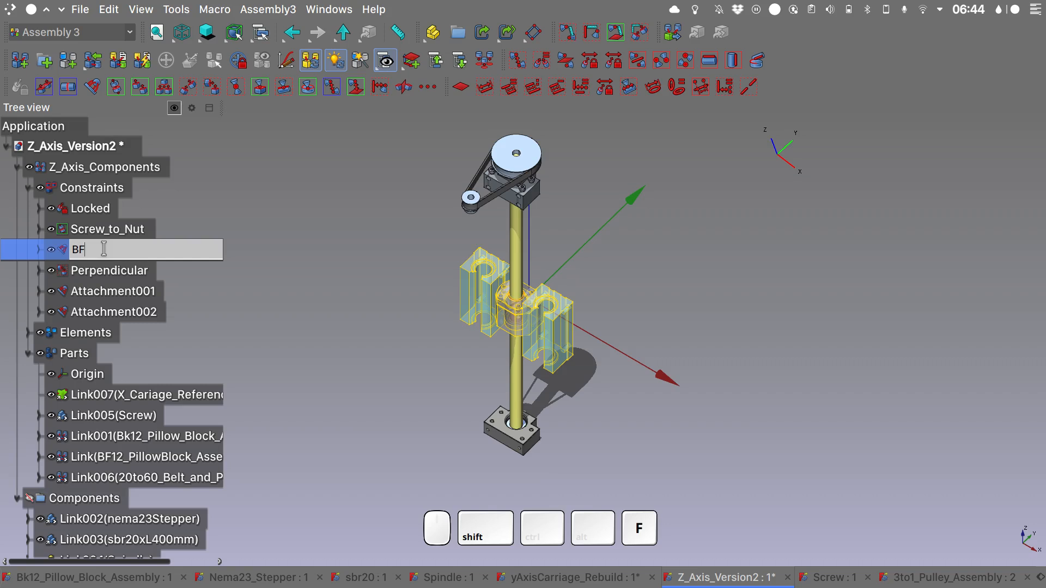
{"action": "type", "text": "12_to_Screw"}
{"action": "left_click", "coordinate": [121, 271]}
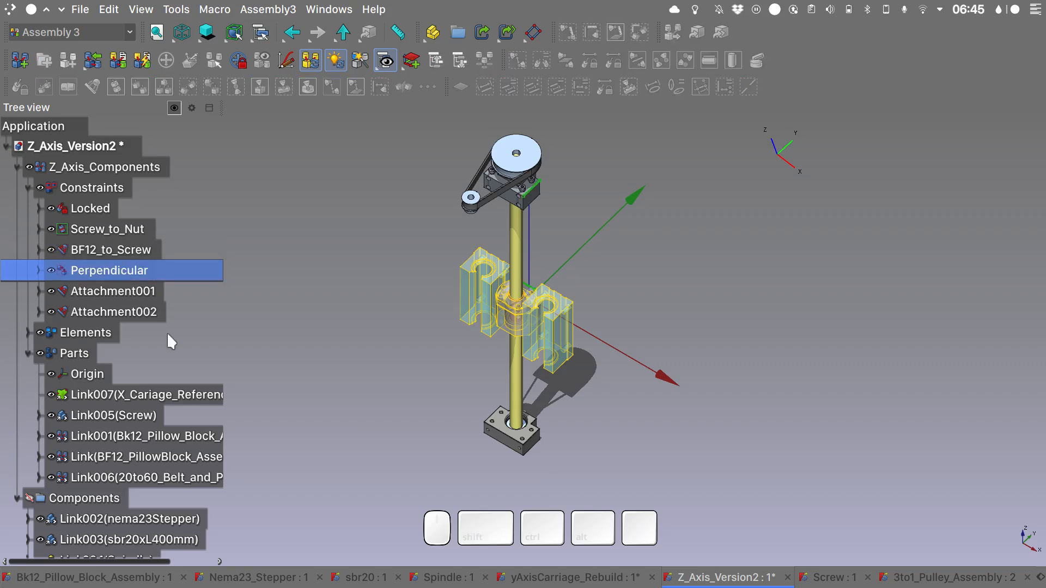
Step: Add the nema23Stepper link from the Components group to the Z_Axis_Components assembly
{"action": "scroll", "coordinate": [570, 255], "scroll_direction": "down", "scroll_amount": 1}
{"action": "scroll", "coordinate": [570, 255], "scroll_direction": "up", "scroll_amount": 3}
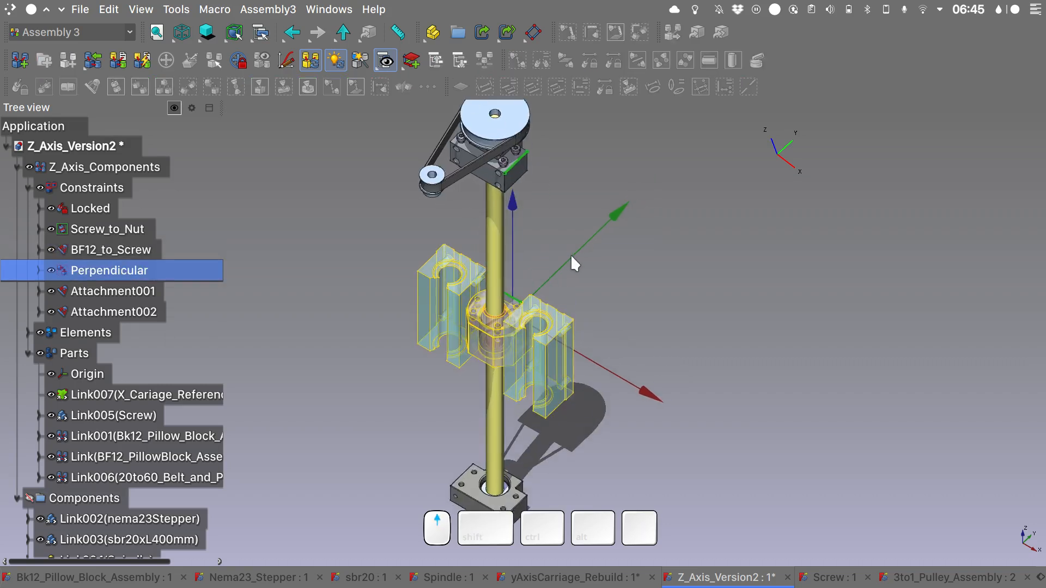
{"action": "middle_click_drag", "start_coordinate": [570, 255], "coordinate": [582, 295], "text": "shift"}
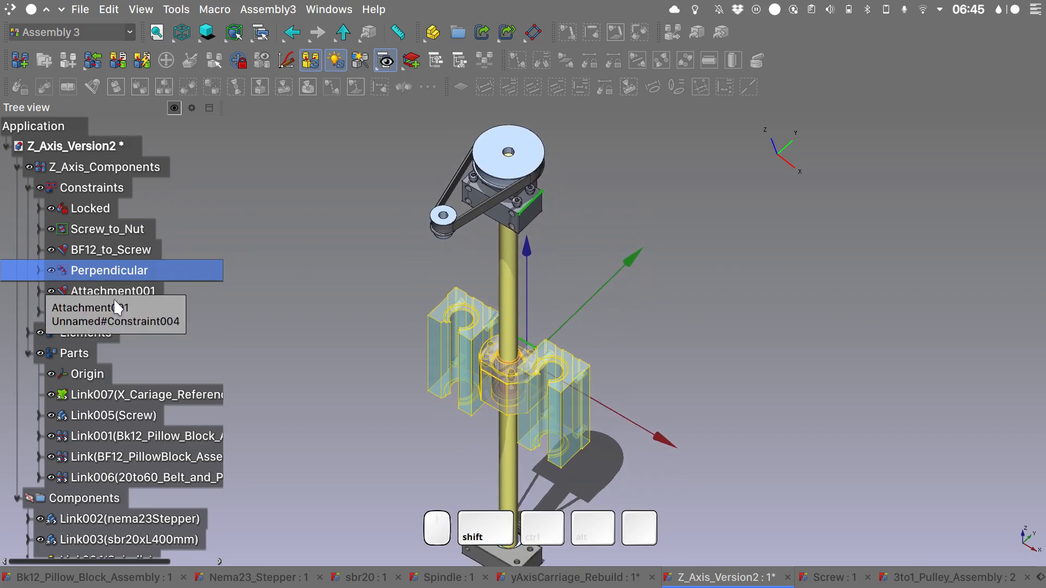
{"action": "scroll", "coordinate": [114, 301], "scroll_direction": "down", "scroll_amount": 1}
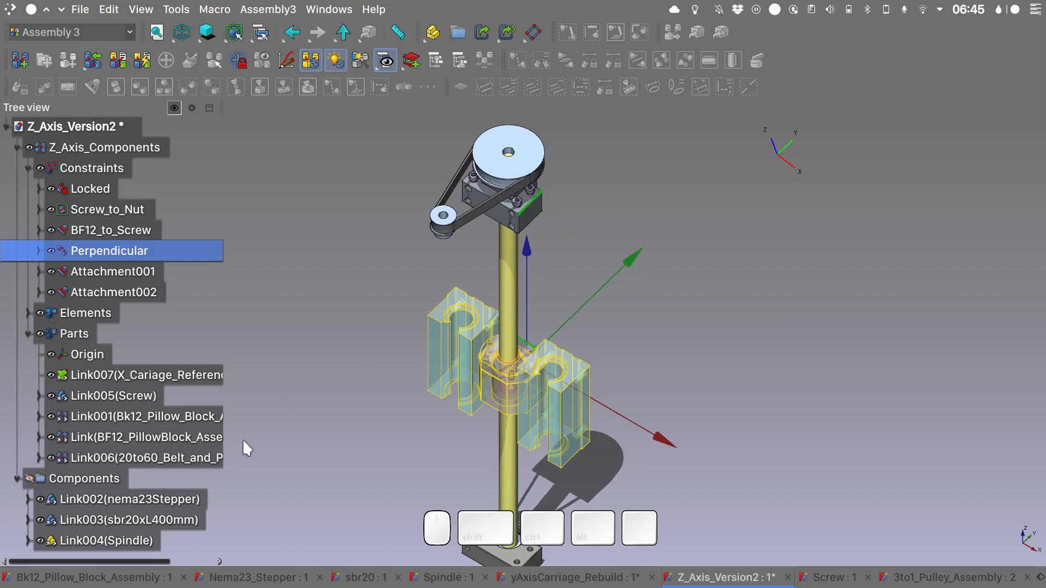
{"action": "left_click", "coordinate": [189, 503]}
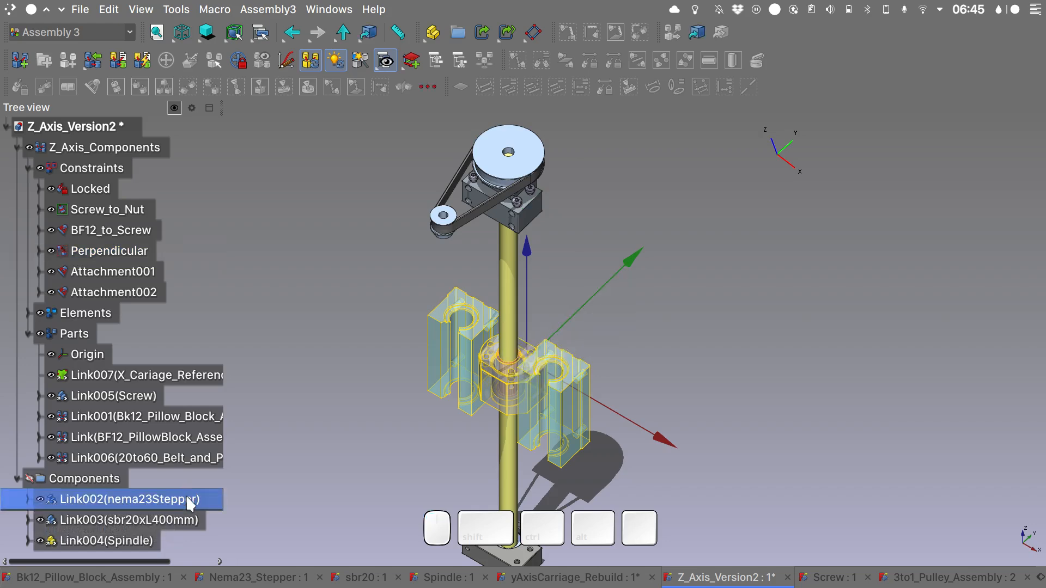
{"action": "left_click_drag", "start_coordinate": [190, 503], "coordinate": [147, 147]}
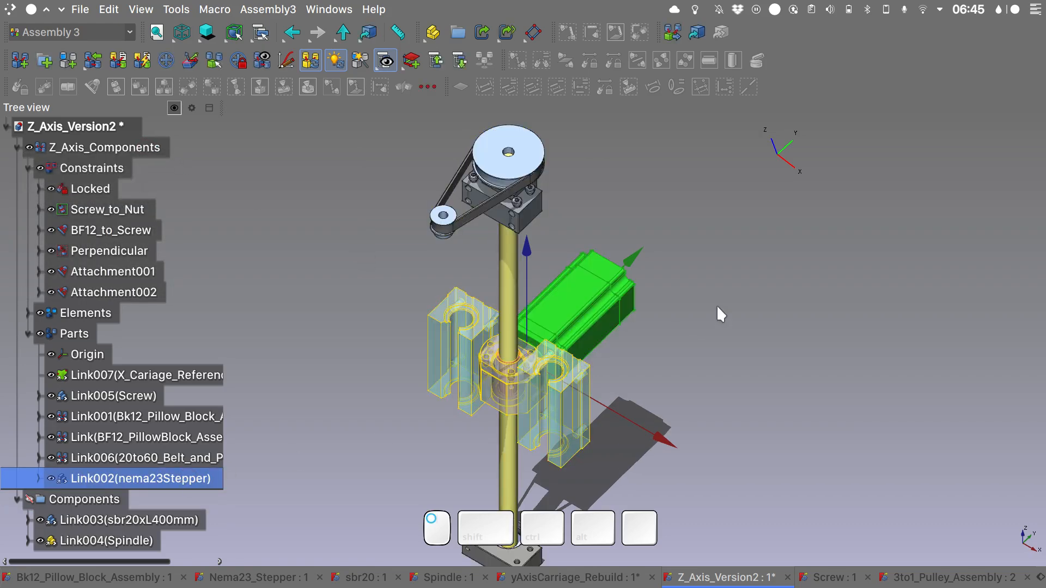
Step: Rotate the stepper motor upright with its shaft pointing up and move it roughly below the small pulley
{"action": "key", "text": "a"}
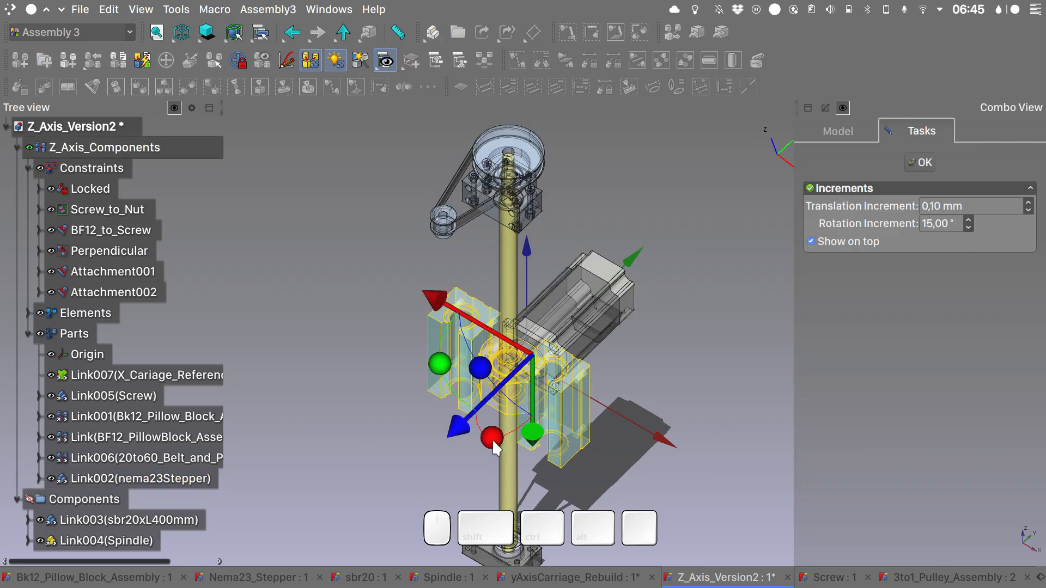
{"action": "left_click_drag", "start_coordinate": [492, 439], "coordinate": [512, 322]}
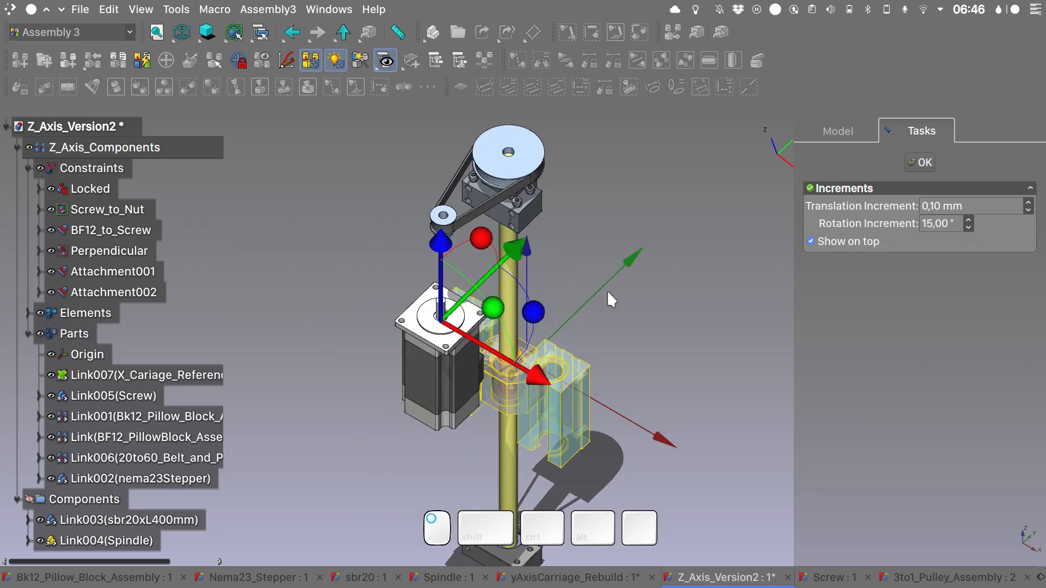
{"action": "left_click", "coordinate": [600, 220]}
Step: Add an axial alignment constraint between the small pulley's bore and the stepper motor's shaft
{"action": "middle_click_drag", "start_coordinate": [607, 333], "coordinate": [486, 266], "text": "alt"}
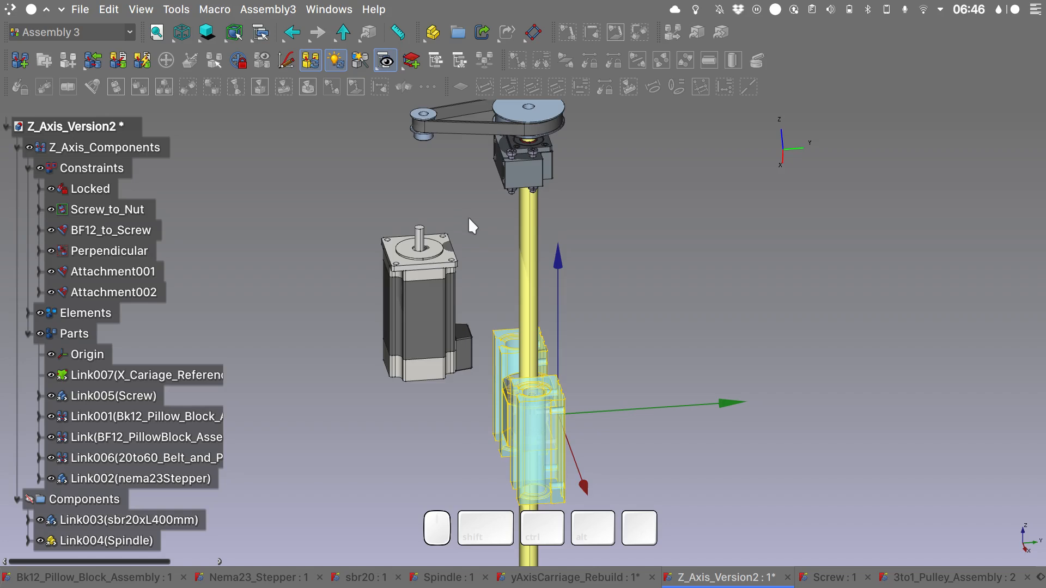
{"action": "mouse_move", "coordinate": [428, 245]}
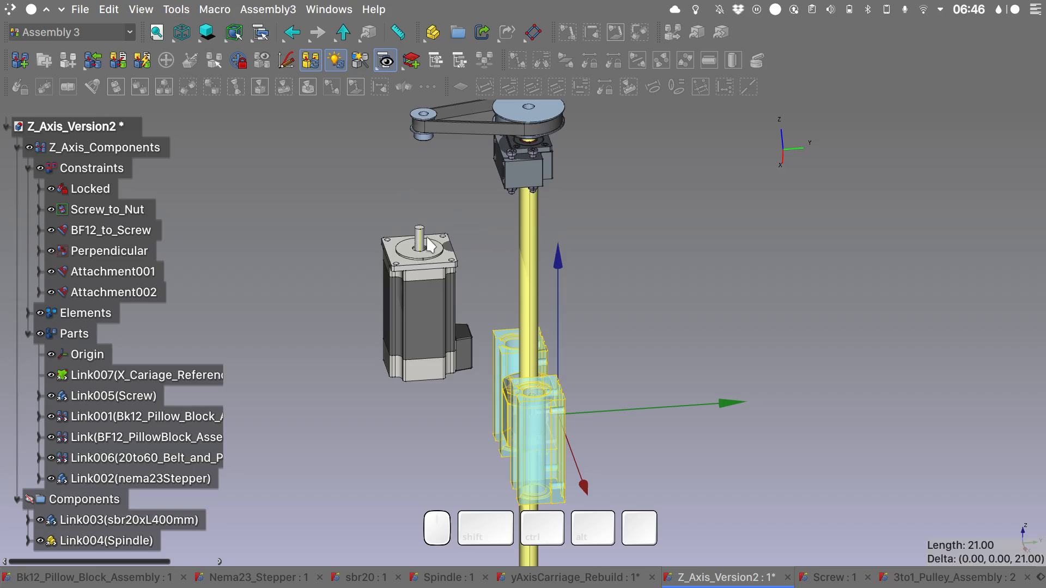
{"action": "mouse_move", "coordinate": [424, 119]}
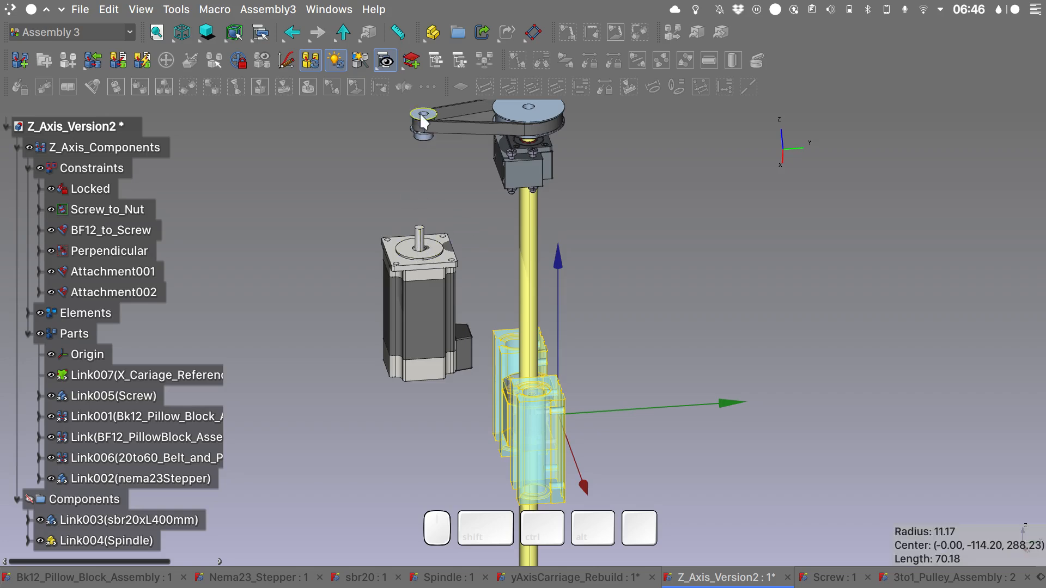
{"action": "left_click", "coordinate": [449, 248]}
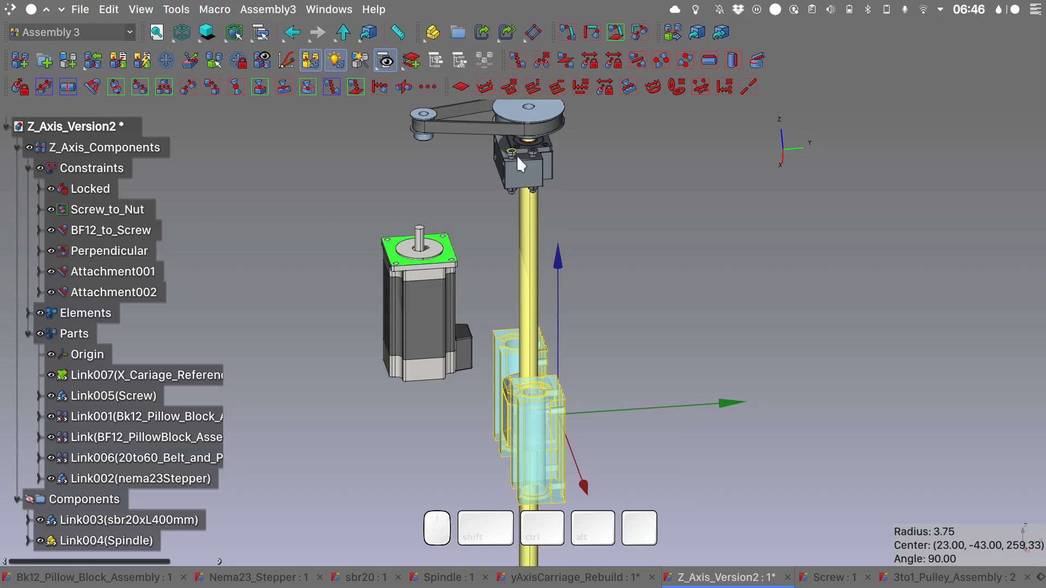
{"action": "left_click", "coordinate": [516, 155]}
{"action": "scroll", "coordinate": [517, 155], "scroll_direction": "up", "scroll_amount": 5}
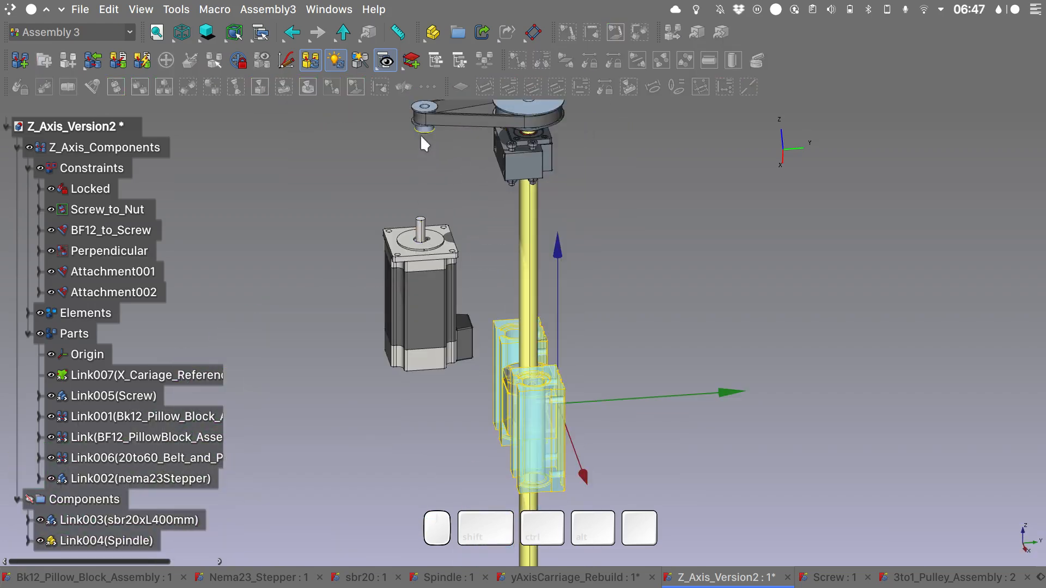
{"action": "left_click", "coordinate": [433, 163]}
{"action": "scroll", "coordinate": [434, 165], "scroll_direction": "up", "scroll_amount": 5}
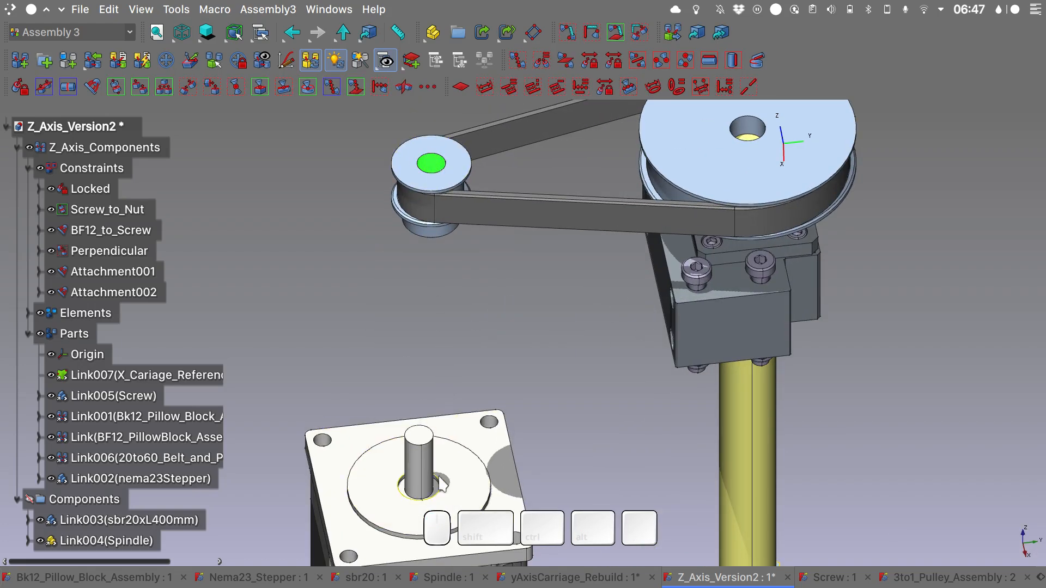
{"action": "left_click", "coordinate": [420, 468]}
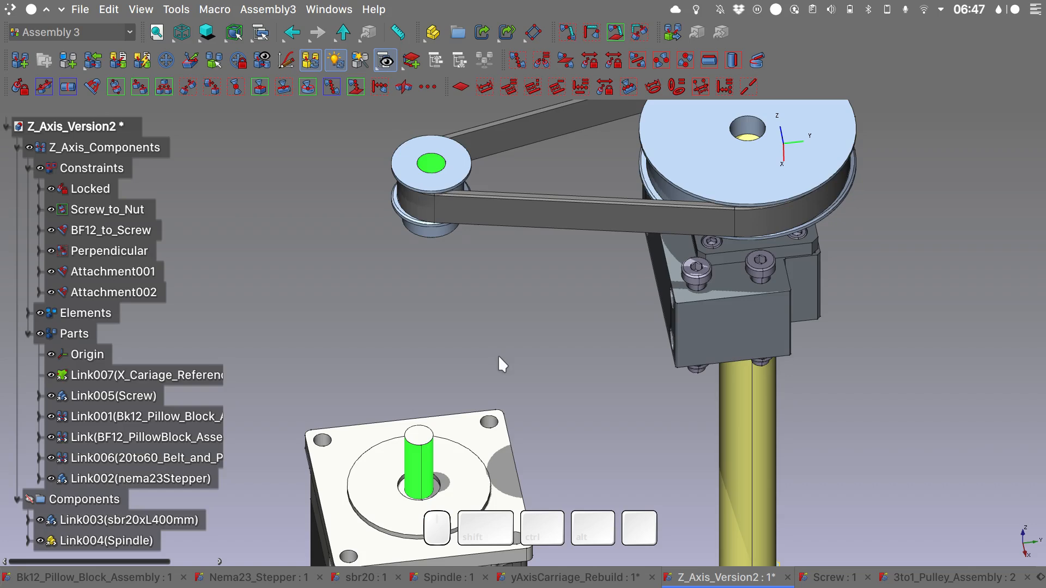
{"action": "left_click", "coordinate": [116, 87]}
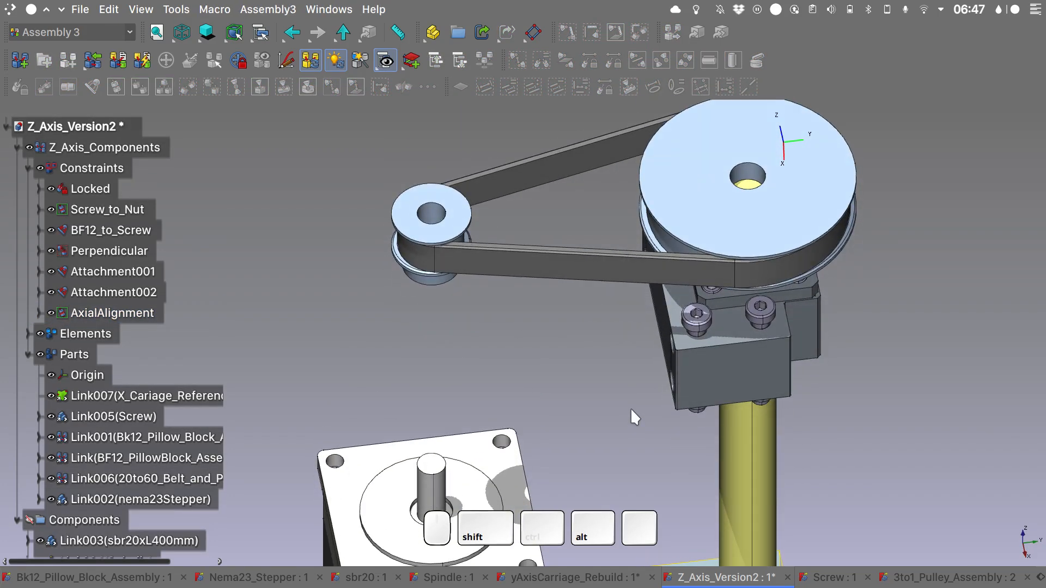
Step: Add a plane alignment constraint between the upper pillow block's top face and the stepper motor's mounting face
{"action": "middle_click_drag", "start_coordinate": [630, 407], "coordinate": [613, 283], "text": "alt+shift"}
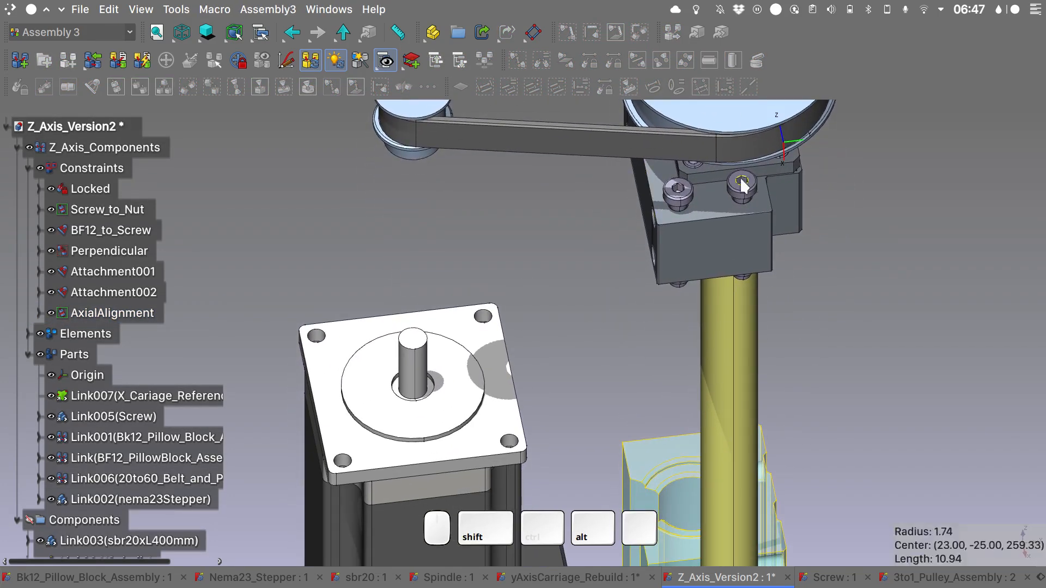
{"action": "left_click", "coordinate": [714, 203]}
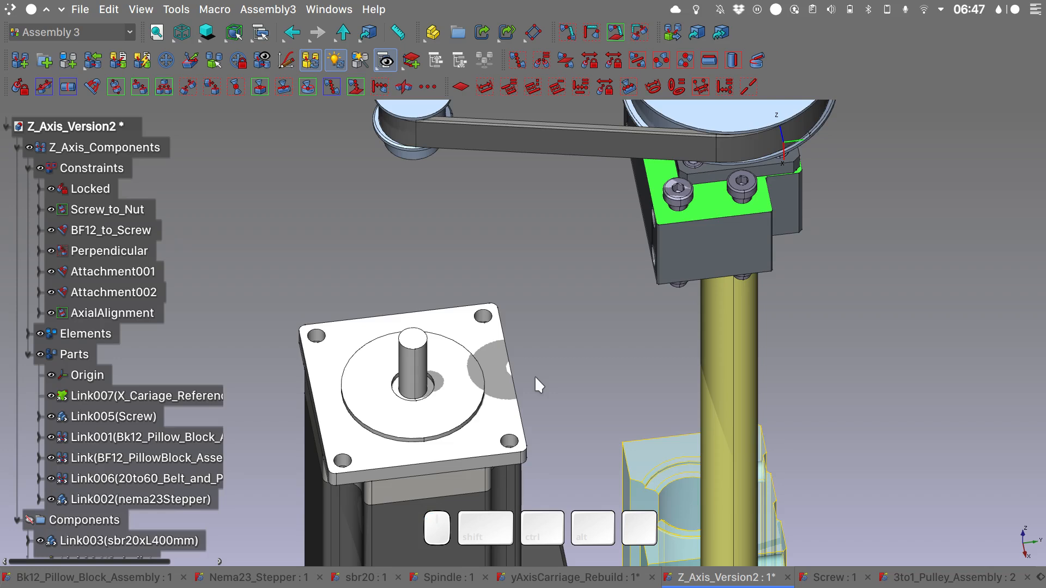
{"action": "left_click", "coordinate": [498, 420], "text": "ctrl"}
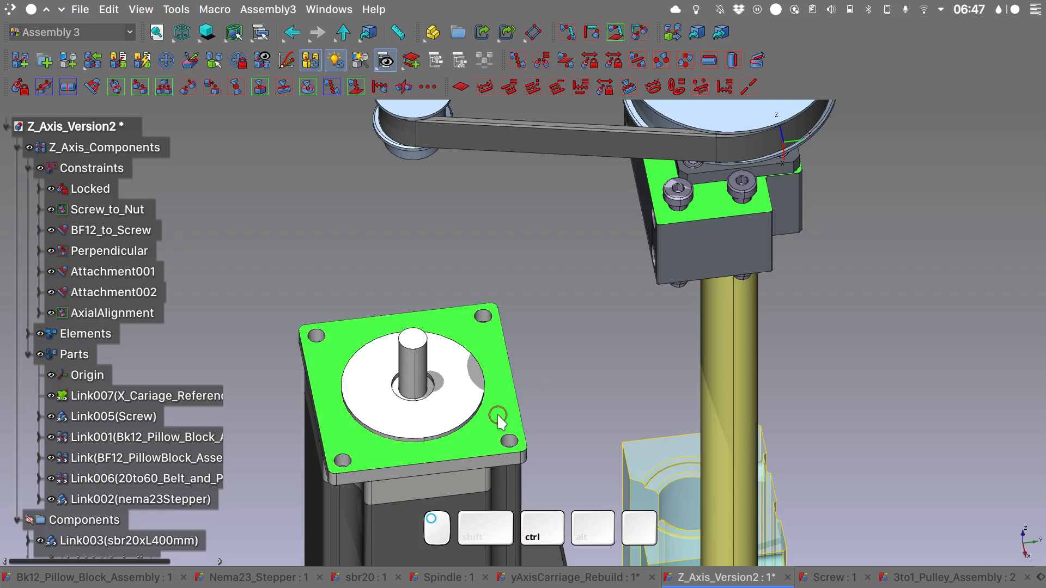
{"action": "left_click", "coordinate": [43, 87]}
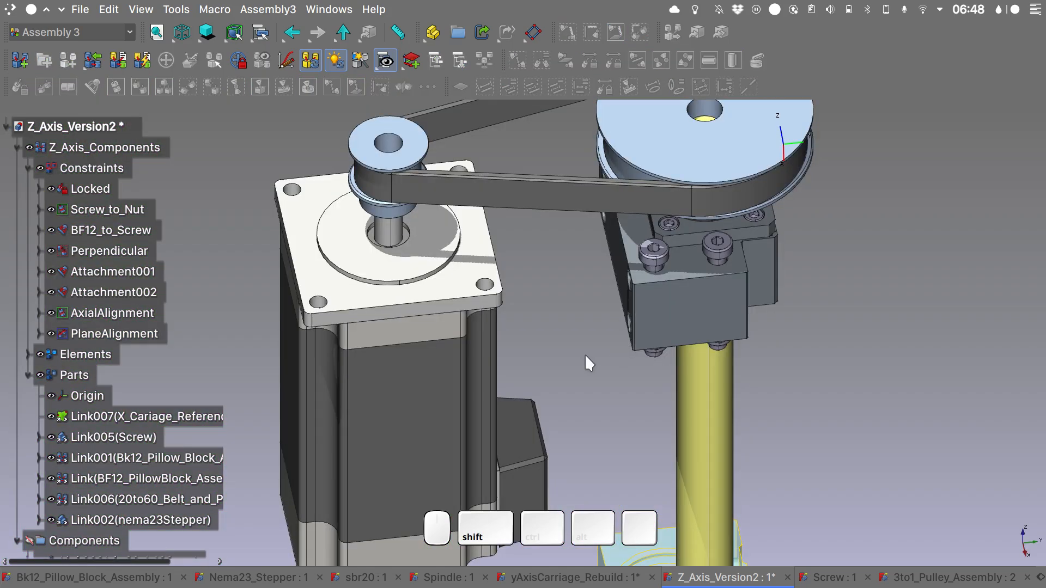
Step: Examine the solver report for constraint problems and inspect the aligned stepper motor from another angle
{"action": "scroll", "coordinate": [584, 354], "scroll_direction": "down", "scroll_amount": 5}
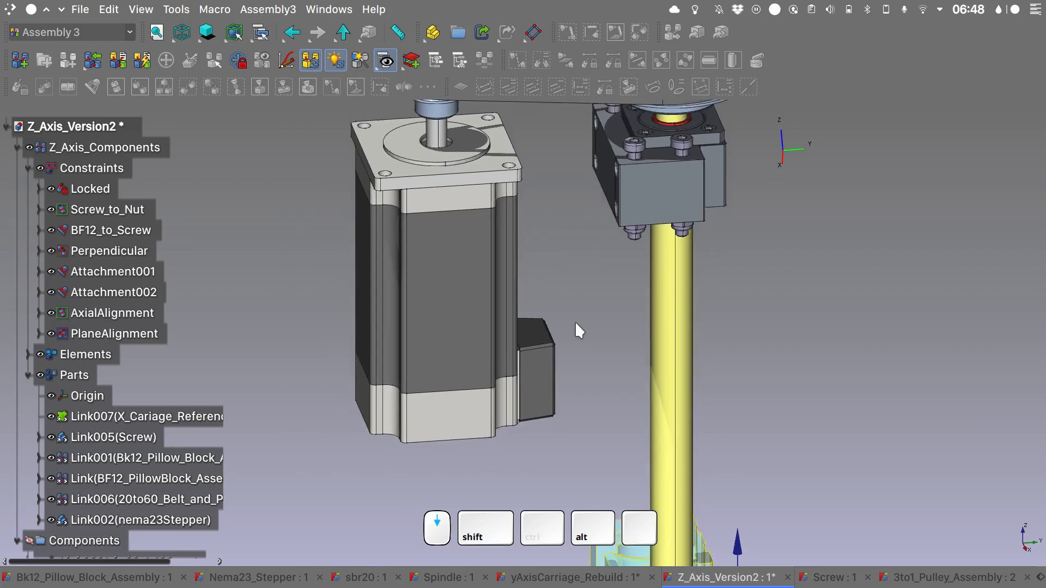
{"action": "scroll", "coordinate": [575, 324], "scroll_direction": "down", "scroll_amount": 3}
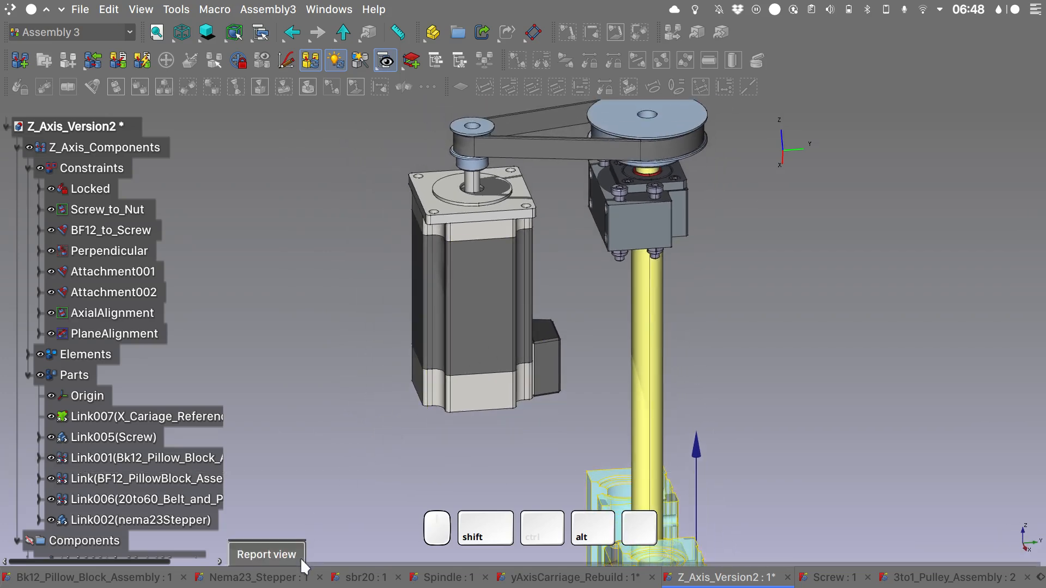
{"action": "left_click", "coordinate": [292, 551]}
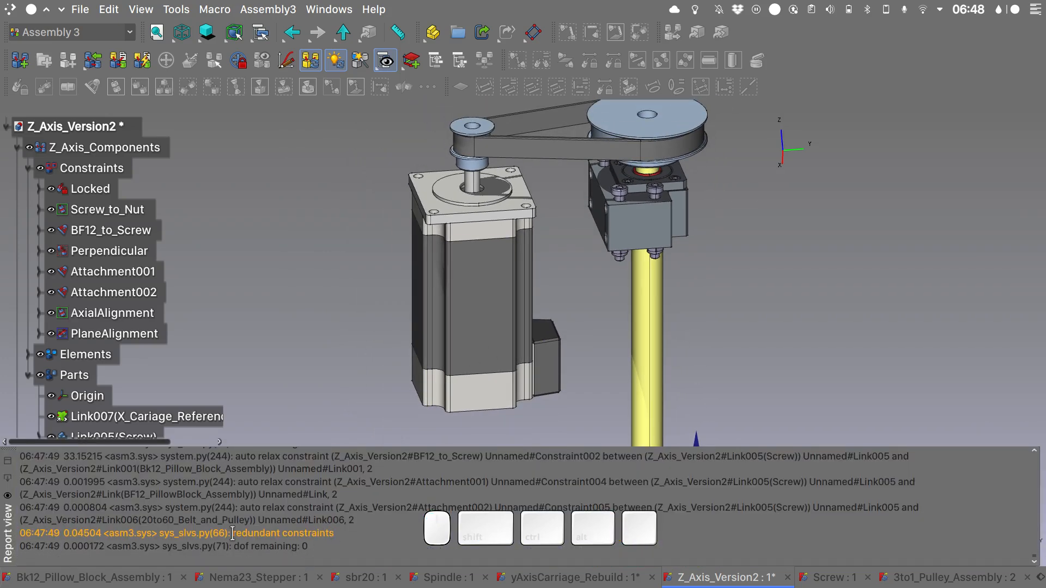
{"action": "left_click_drag", "start_coordinate": [231, 537], "coordinate": [339, 540]}
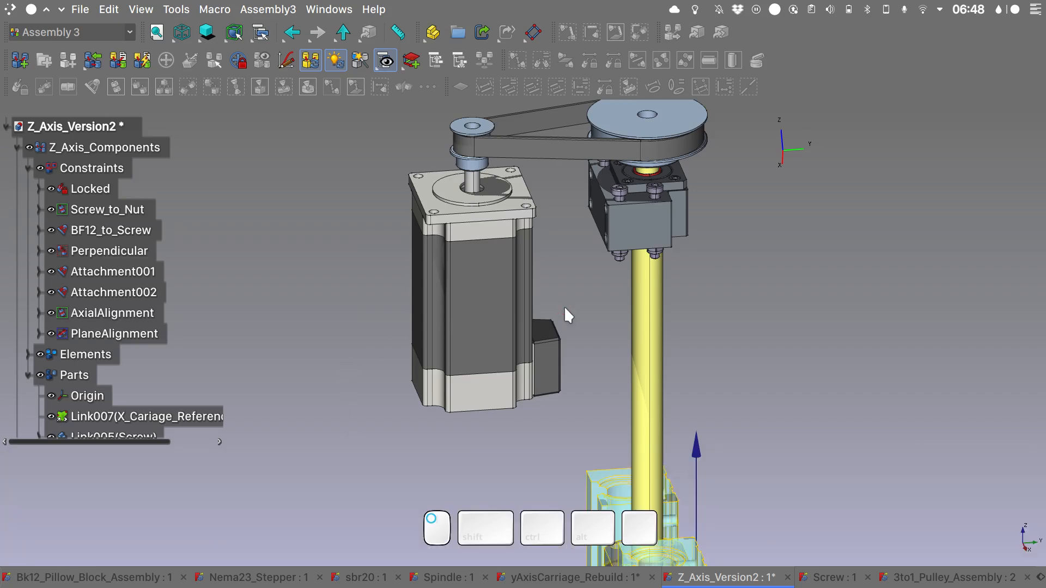
{"action": "key", "text": "alt"}
{"action": "middle_click_drag", "start_coordinate": [603, 309], "coordinate": [680, 289], "text": "alt"}
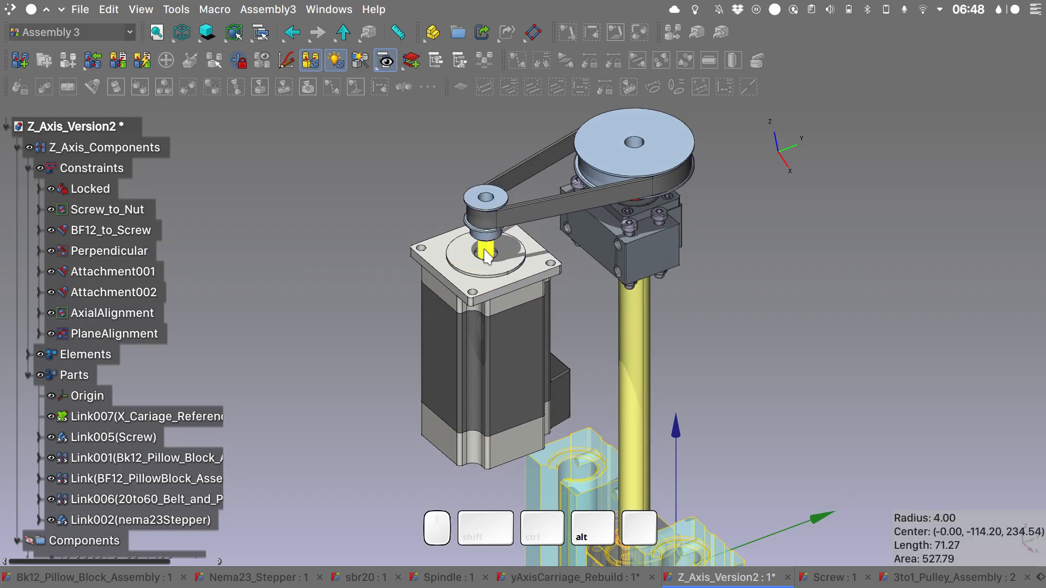
Step: Review the two aligned faces on the motor and upper pillow block, and undo their plane alignment constraint
{"action": "left_click", "coordinate": [545, 262]}
{"action": "left_click", "coordinate": [604, 234], "text": "ctrl"}
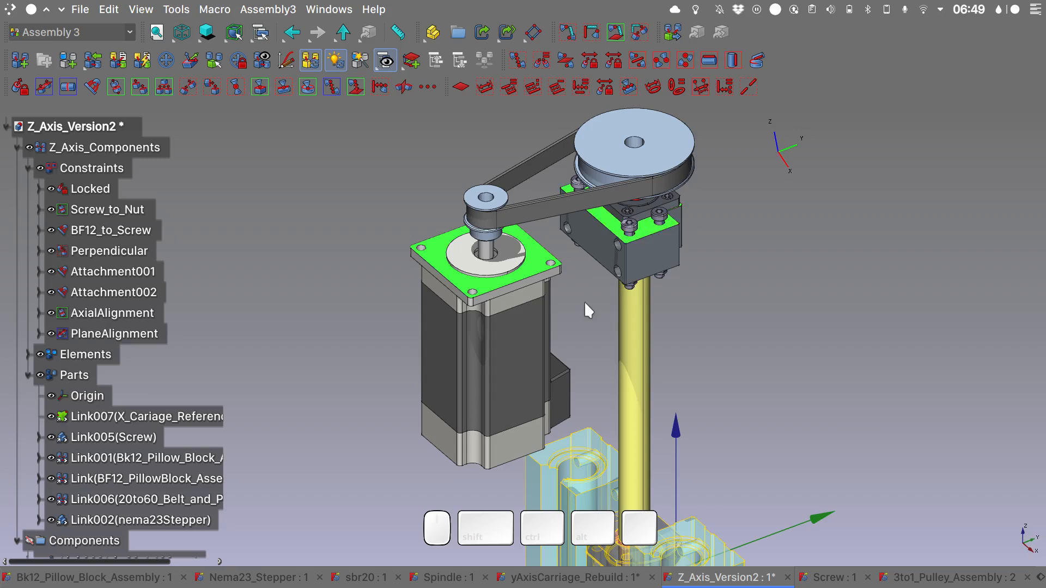
{"action": "left_click", "coordinate": [341, 277]}
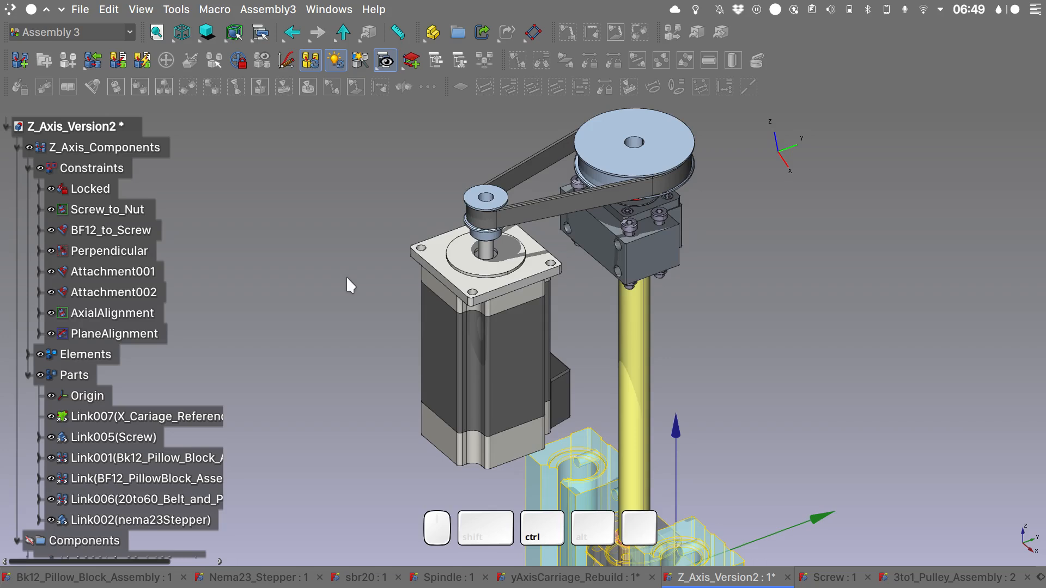
{"action": "key", "text": "ctrl+z"}
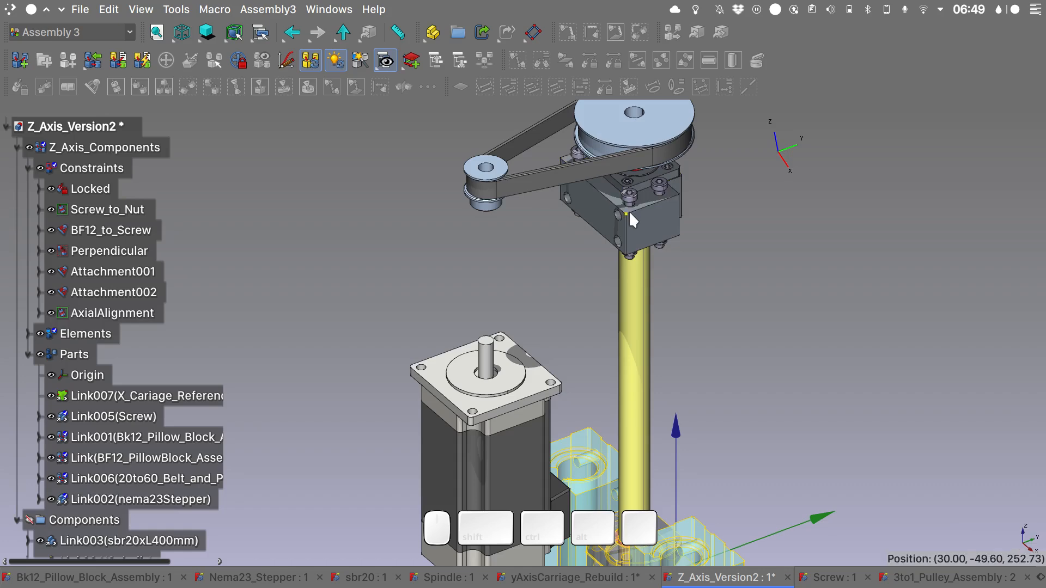
Step: Try to add a point-in-plane constraint, picking the motor's mounting face before the upper pillow block's corner point
{"action": "scroll", "coordinate": [629, 211], "scroll_direction": "up", "scroll_amount": 6}
{"action": "scroll", "coordinate": [480, 299], "scroll_direction": "down", "scroll_amount": 6}
{"action": "left_click", "coordinate": [430, 450]}
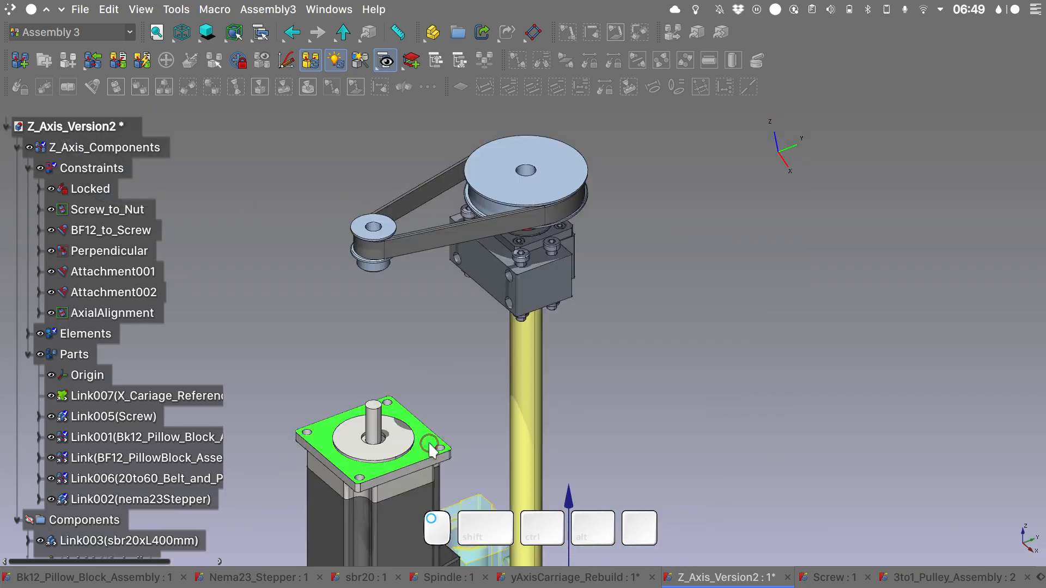
{"action": "scroll", "coordinate": [520, 273], "scroll_direction": "up", "scroll_amount": 5}
{"action": "scroll", "coordinate": [522, 279], "scroll_direction": "up", "scroll_amount": 2}
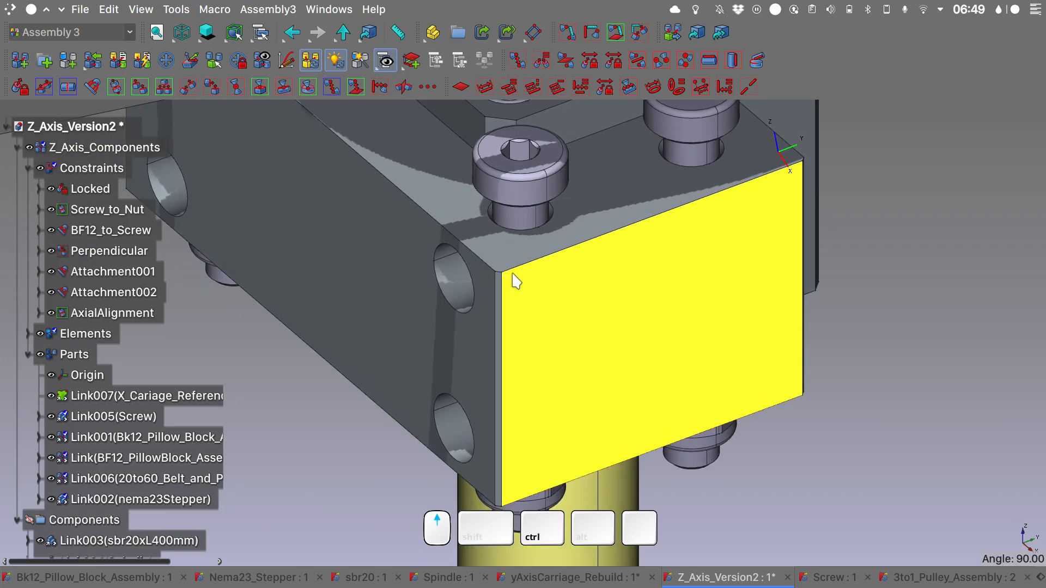
{"action": "left_click", "coordinate": [493, 269], "text": "ctrl"}
{"action": "scroll", "coordinate": [493, 269], "scroll_direction": "down", "scroll_amount": 6}
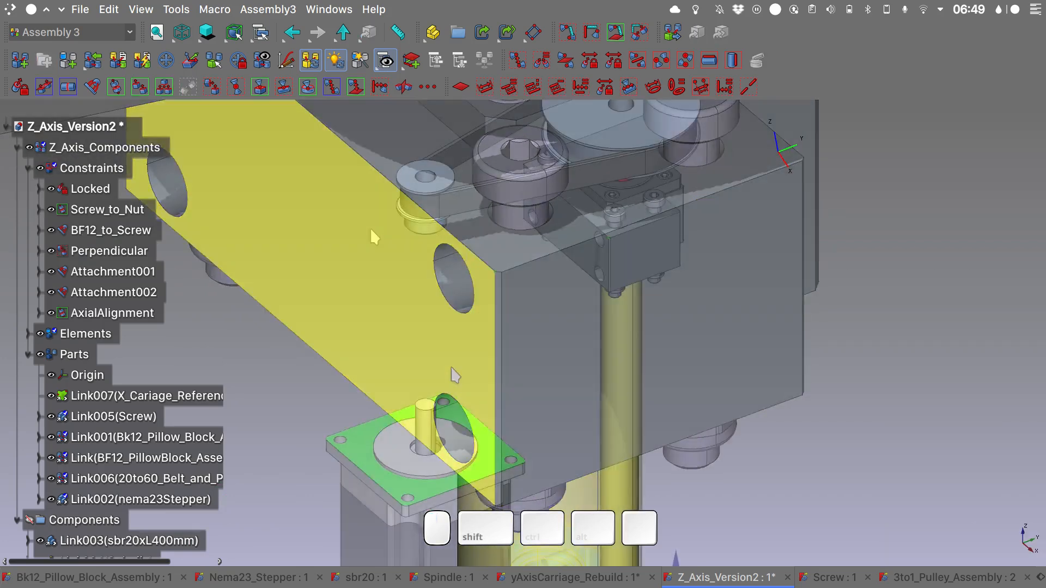
{"action": "left_click", "coordinate": [260, 88]}
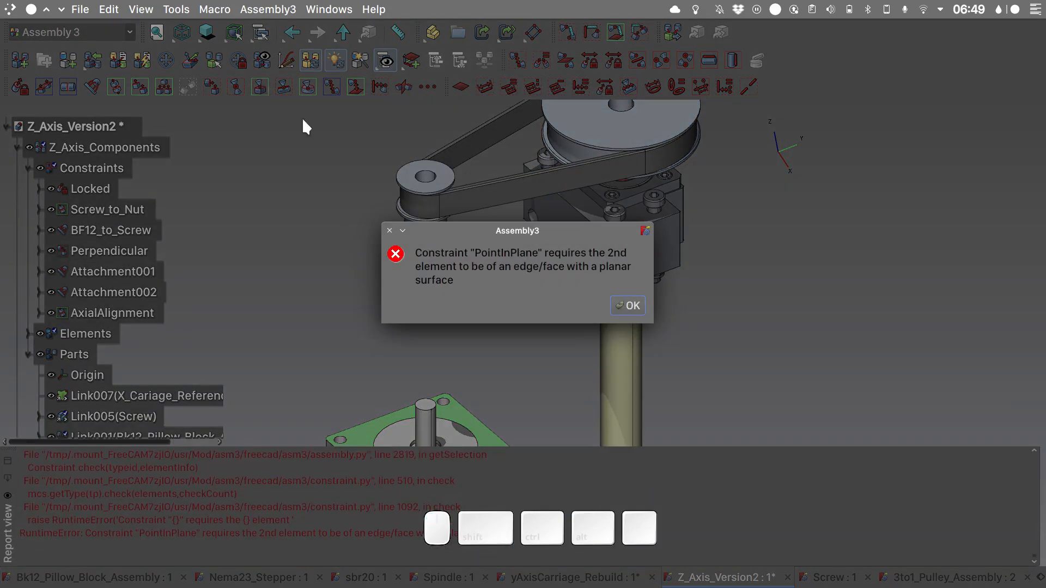
{"action": "left_click", "coordinate": [628, 306]}
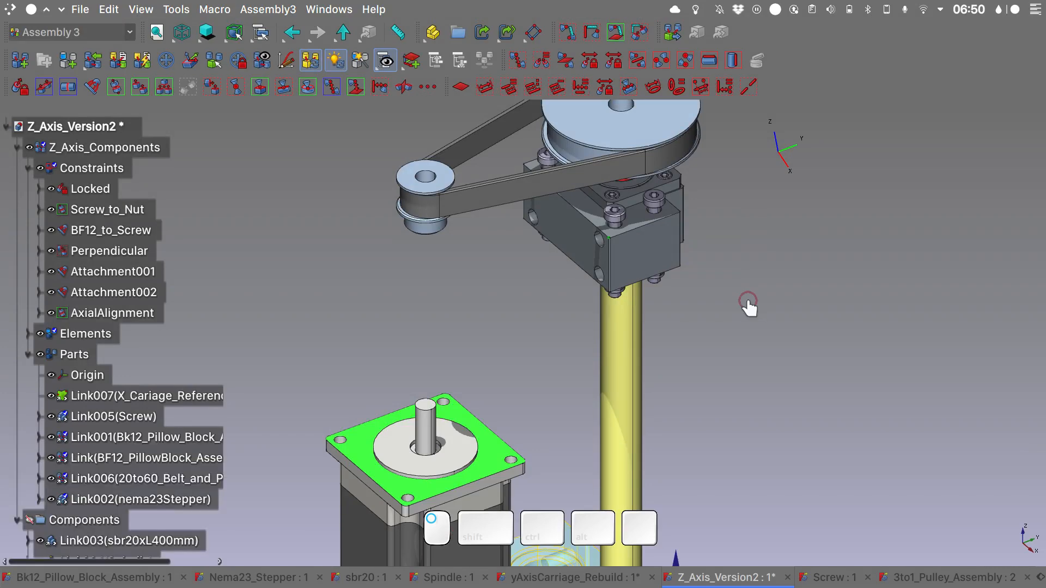
Step: Add a point-in-plane constraint with the upper pillow block's top corner point picked first and the motor's mounting face second
{"action": "scroll", "coordinate": [609, 238], "scroll_direction": "up", "scroll_amount": 5}
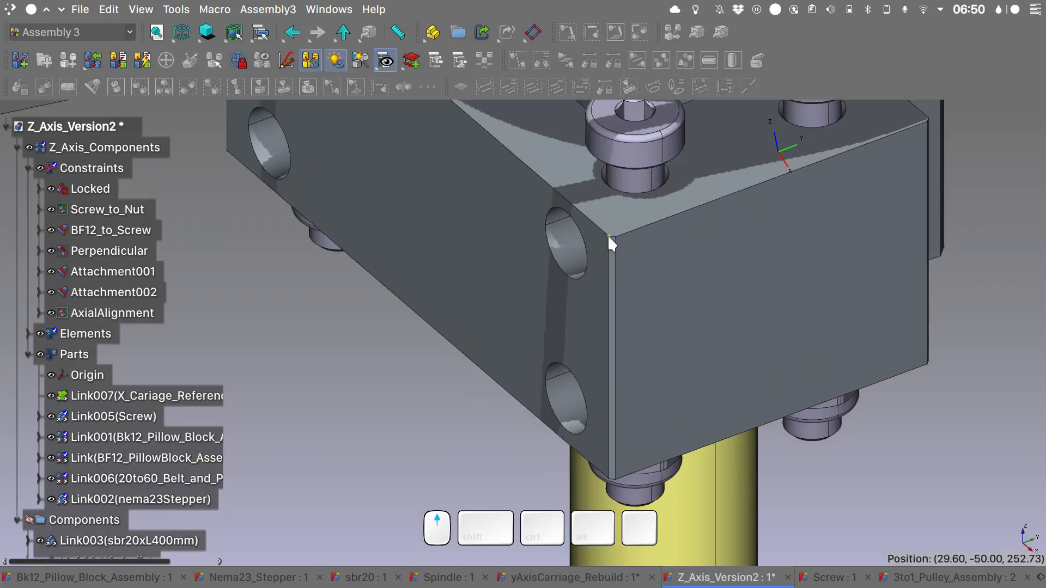
{"action": "left_click", "coordinate": [608, 239]}
{"action": "scroll", "coordinate": [504, 343], "scroll_direction": "down", "scroll_amount": 5}
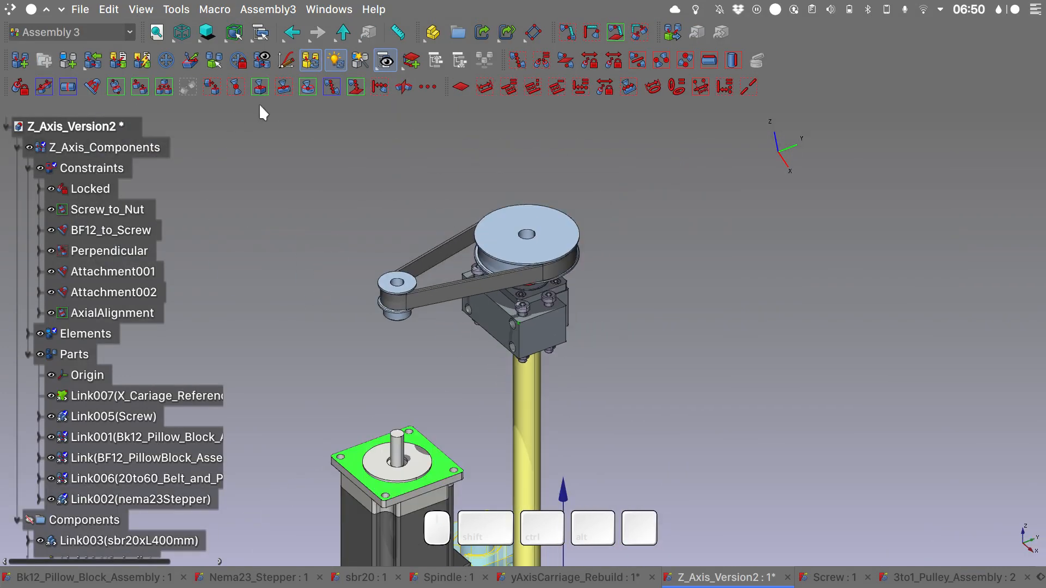
{"action": "left_click", "coordinate": [260, 87]}
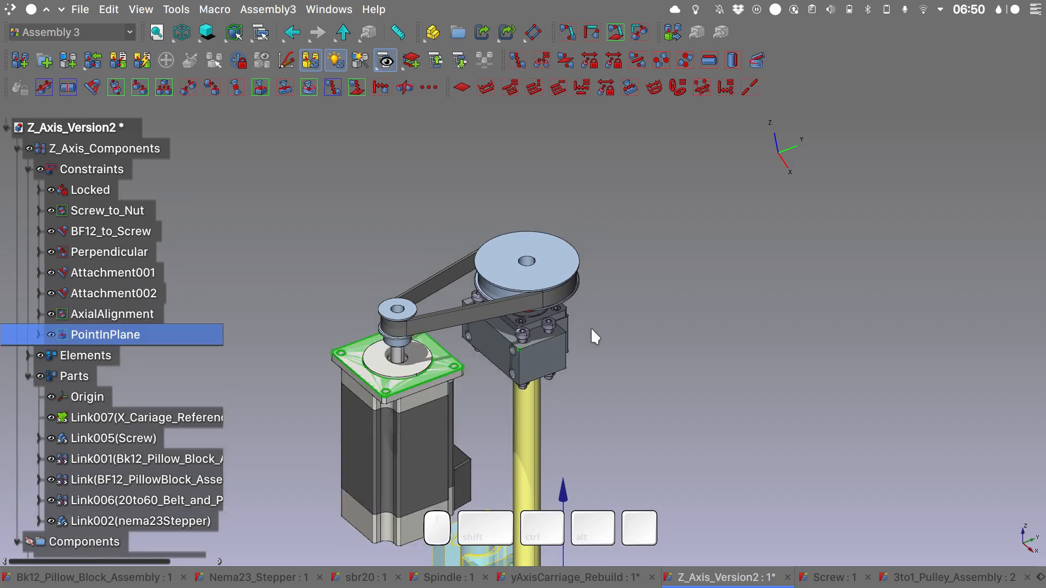
Step: Examine the solver report for the remaining degrees of freedom and inspect the screw and motor side faces
{"action": "key", "text": "alt"}
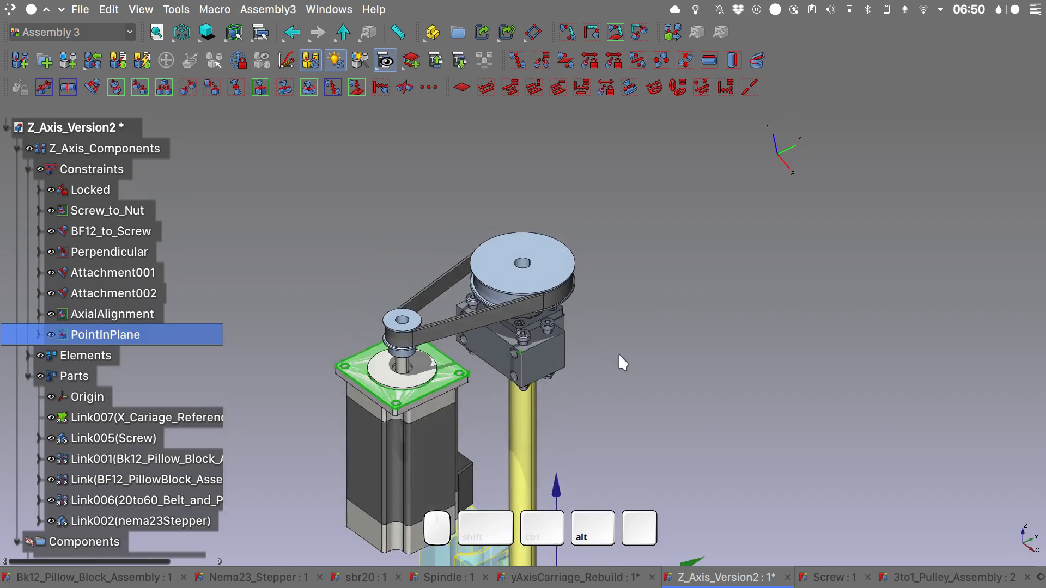
{"action": "mouse_move", "coordinate": [284, 556]}
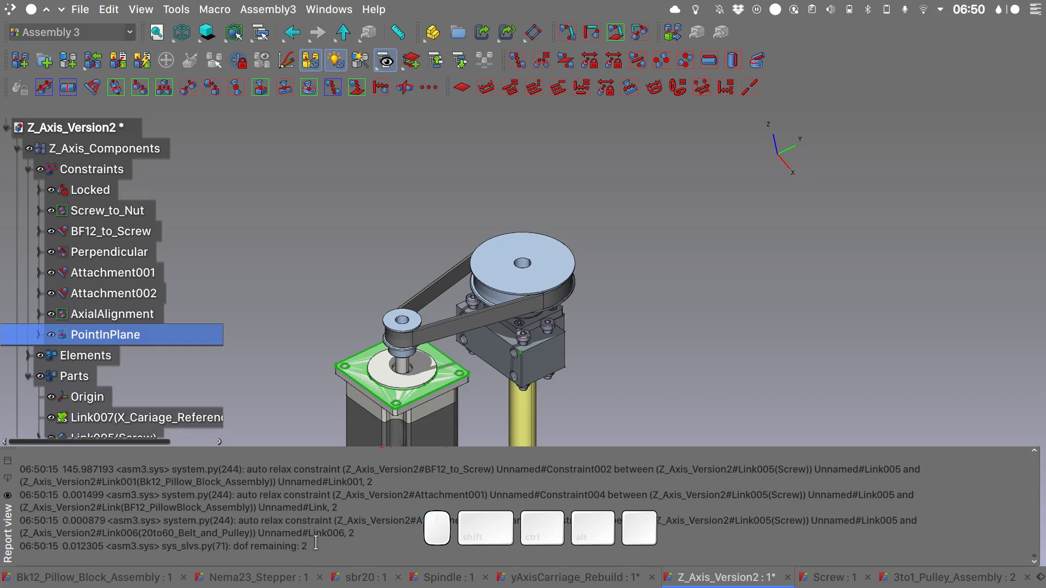
{"action": "left_click", "coordinate": [606, 374]}
{"action": "key", "text": "shift"}
{"action": "scroll", "coordinate": [515, 315], "scroll_direction": "down", "scroll_amount": 2}
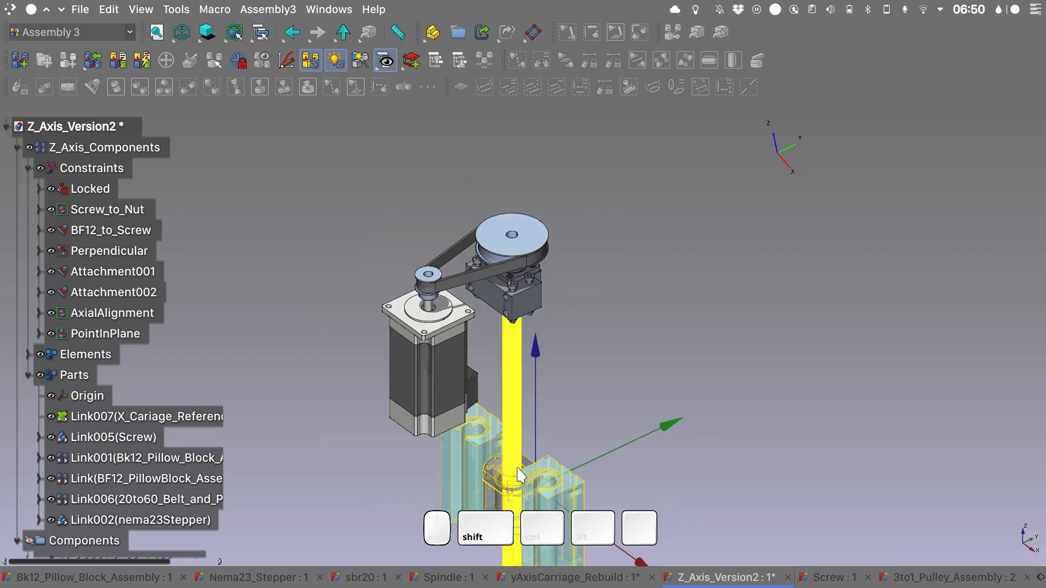
{"action": "left_click", "coordinate": [519, 340]}
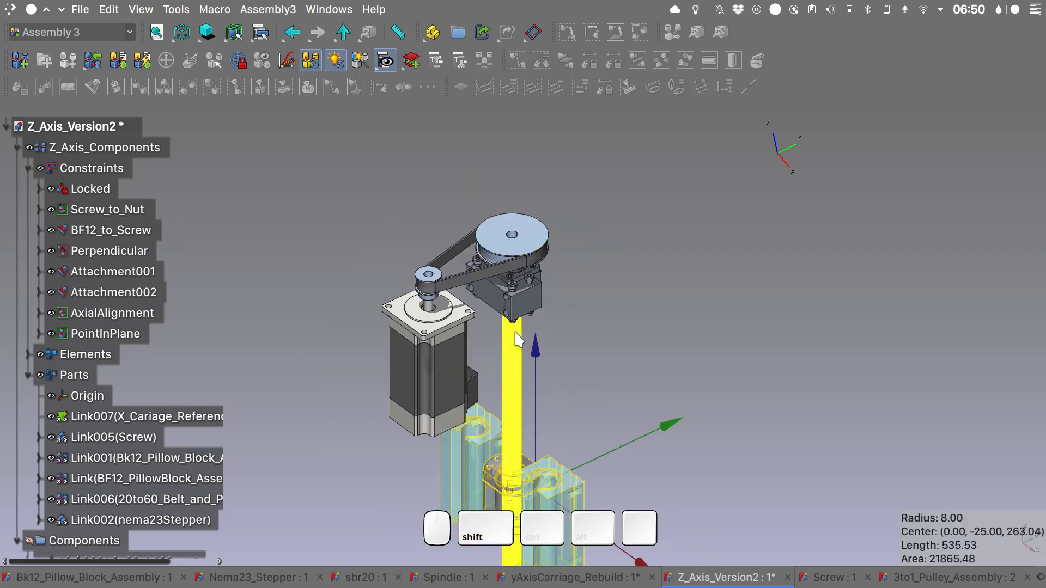
{"action": "left_click", "coordinate": [439, 361], "text": "shift"}
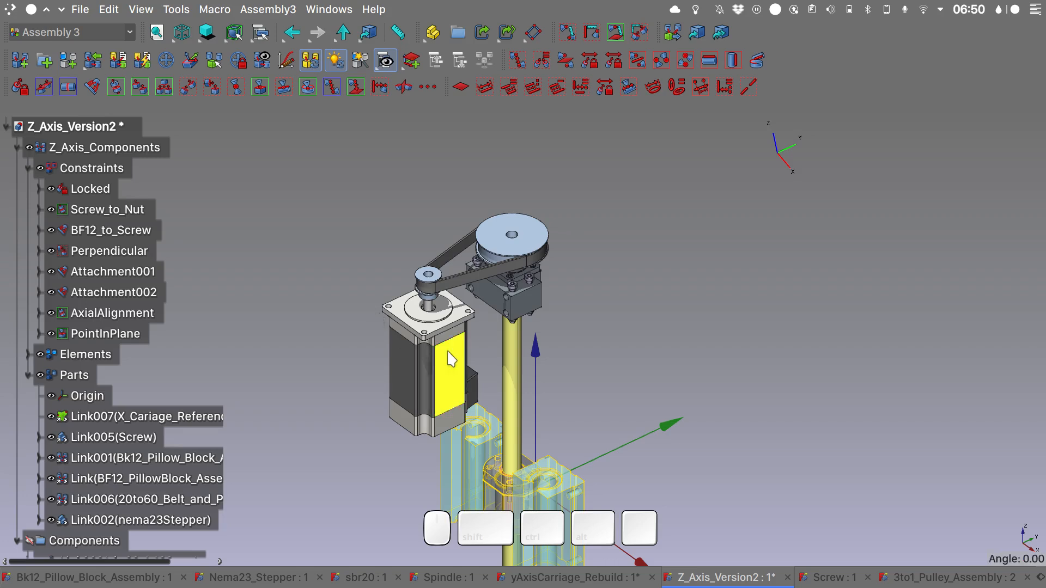
{"action": "left_click", "coordinate": [612, 319]}
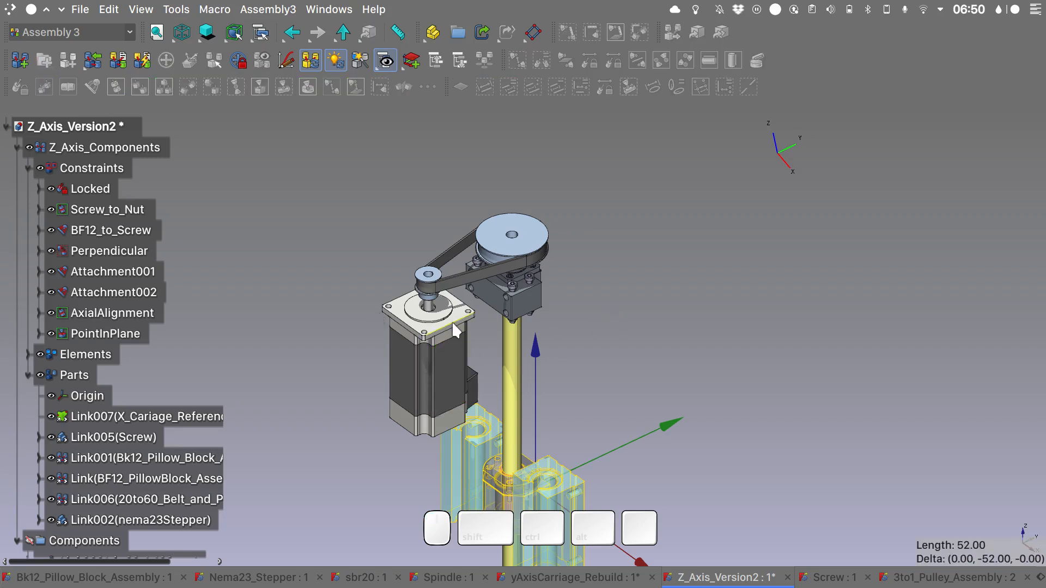
Step: Make an edge of the motor's mounting plate perpendicular to the upper pillow block's long top edge, and check the remaining degrees of freedom
{"action": "left_click", "coordinate": [453, 323]}
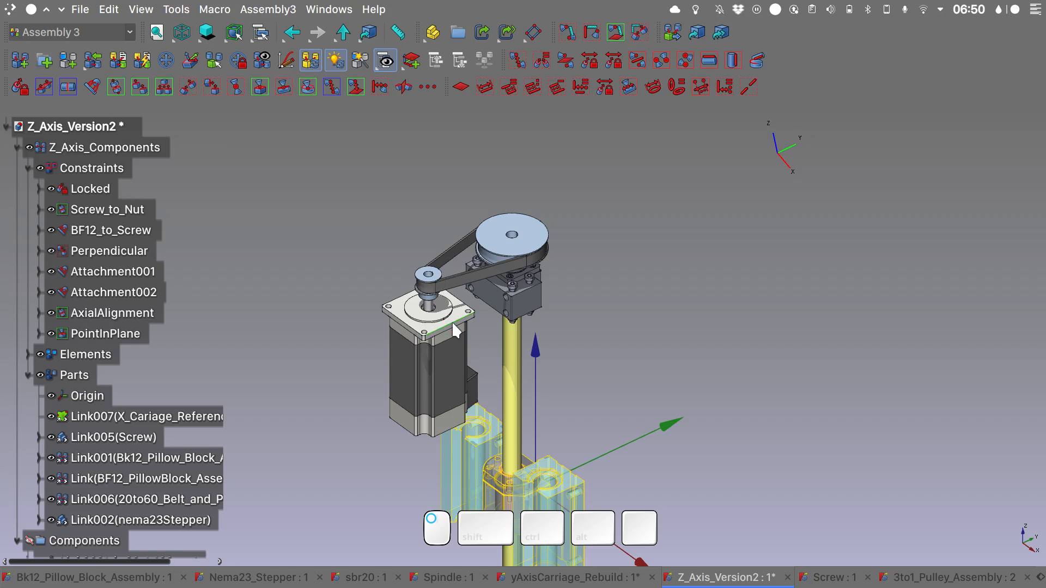
{"action": "left_click", "coordinate": [496, 286], "text": "ctrl"}
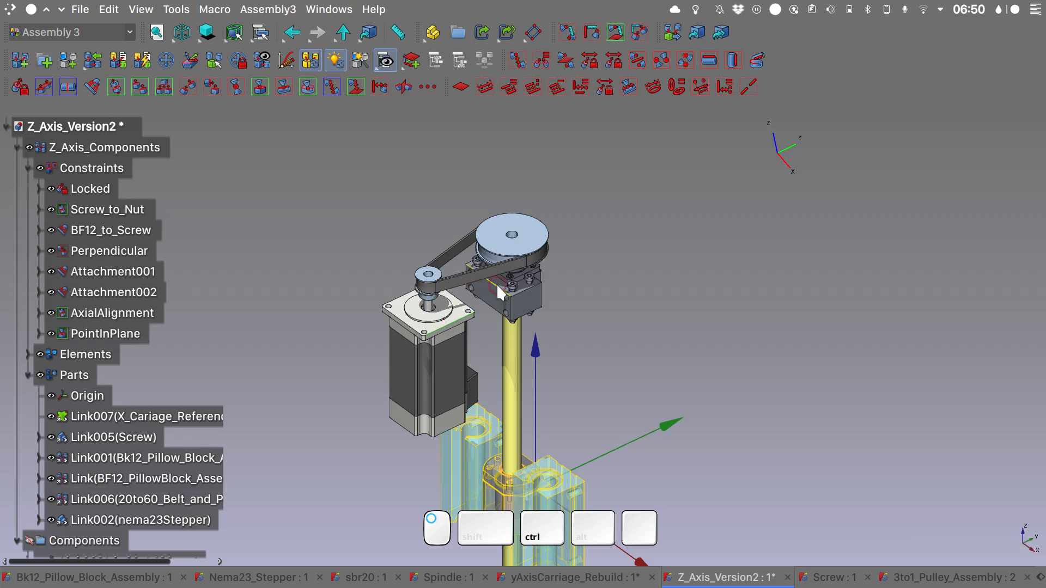
{"action": "left_click", "coordinate": [213, 87]}
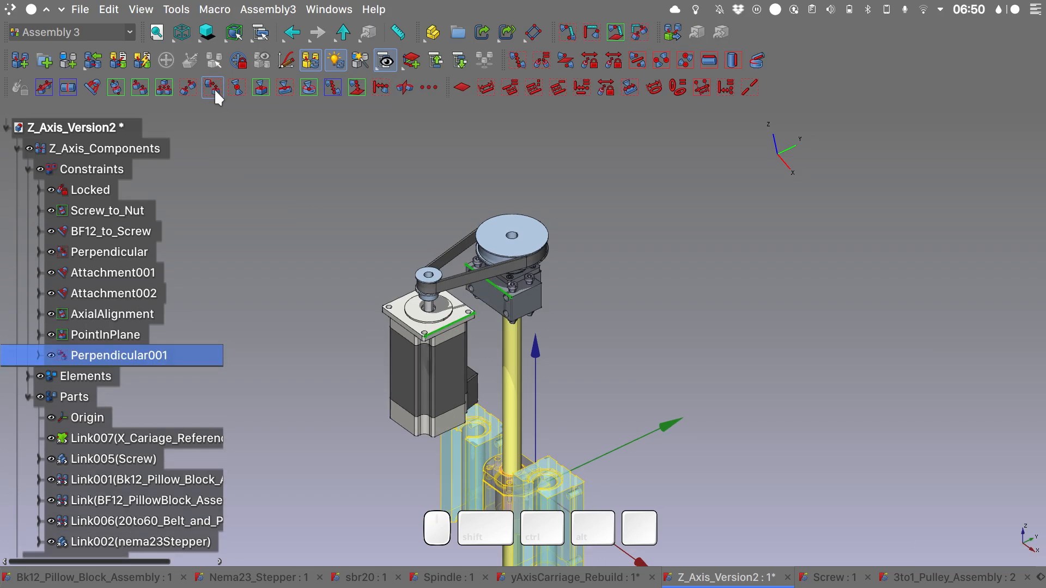
{"action": "left_click", "coordinate": [261, 552]}
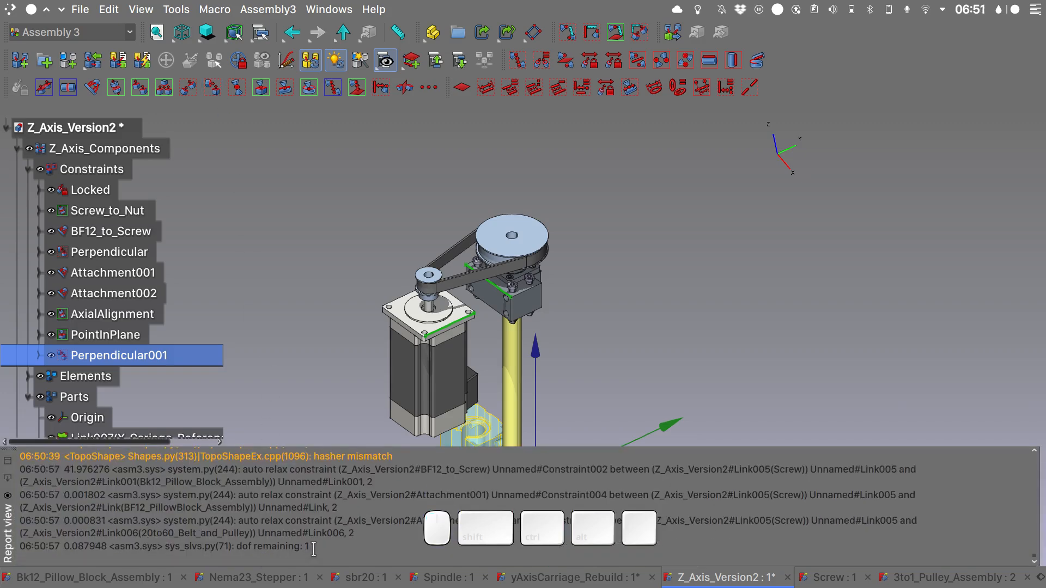
{"action": "left_click_drag", "start_coordinate": [314, 549], "coordinate": [236, 548]}
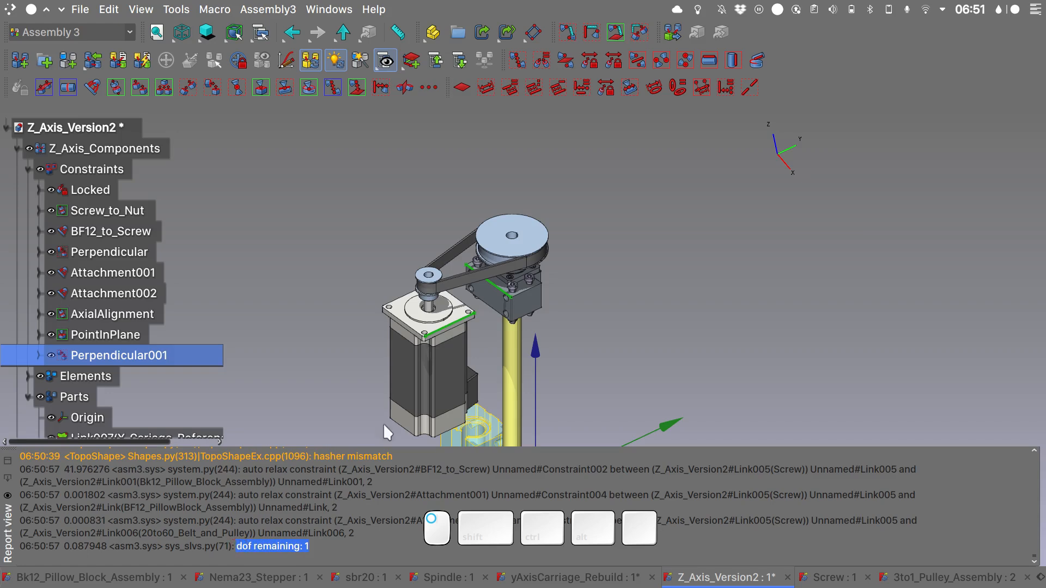
{"action": "scroll", "coordinate": [121, 350], "scroll_direction": "down", "scroll_amount": 3}
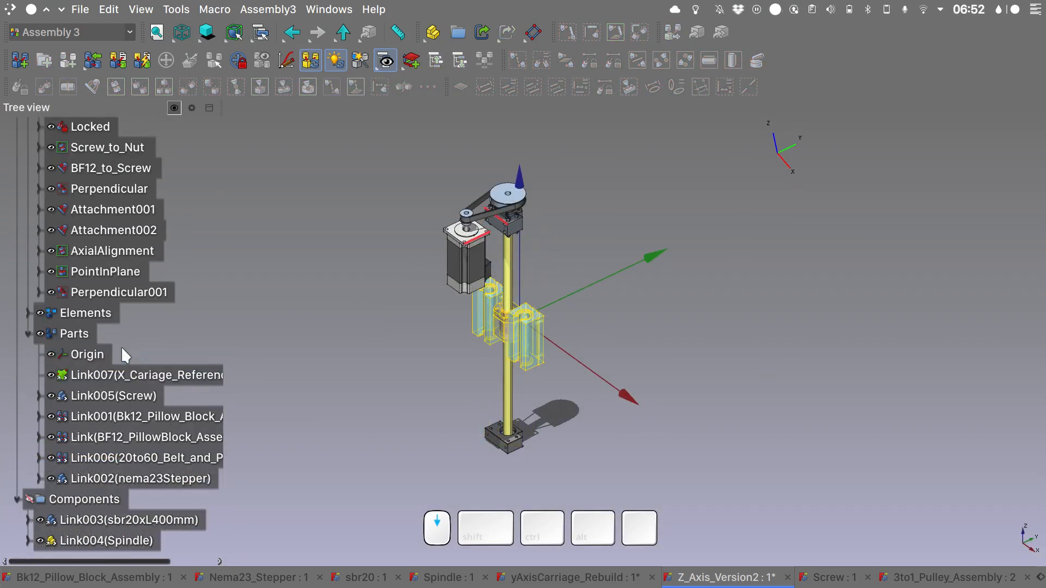
Step: Move the sbr20xL400mm rail link from the Components group into the Z_Axis_Components assembly and collapse its constraints
{"action": "left_click", "coordinate": [157, 524]}
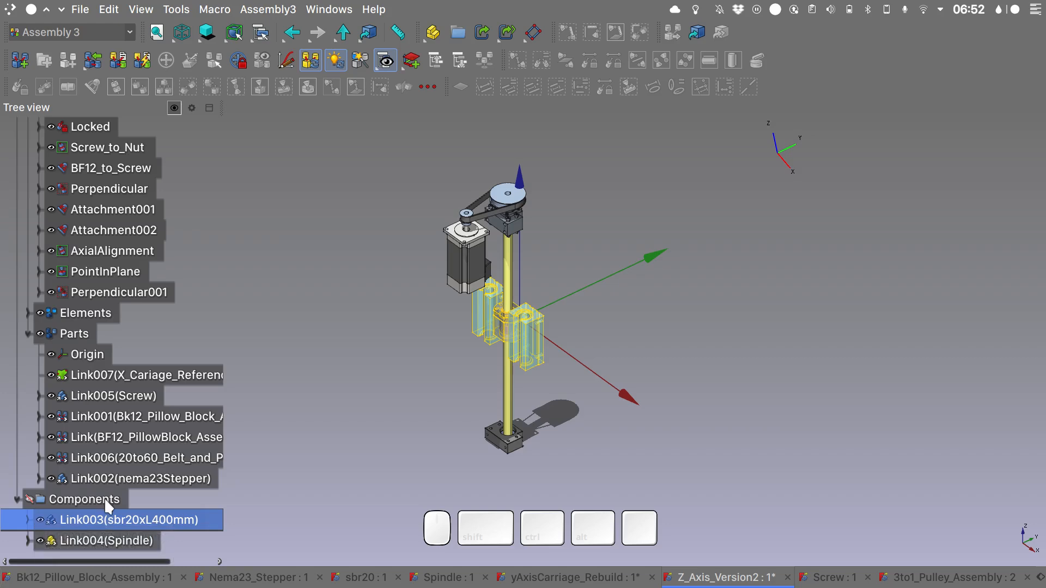
{"action": "left_click_drag", "start_coordinate": [147, 521], "coordinate": [117, 167]}
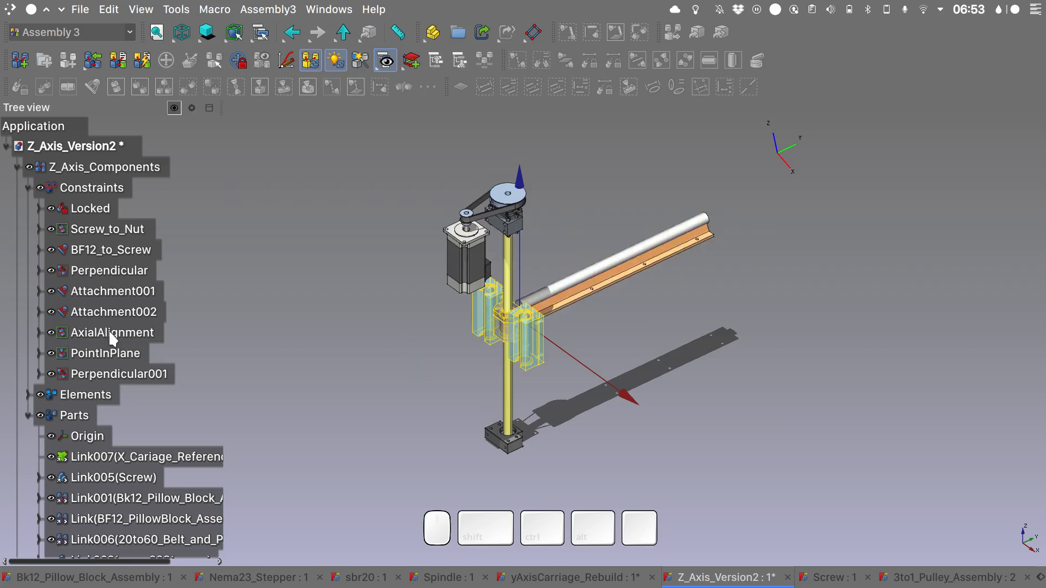
{"action": "left_click", "coordinate": [27, 188]}
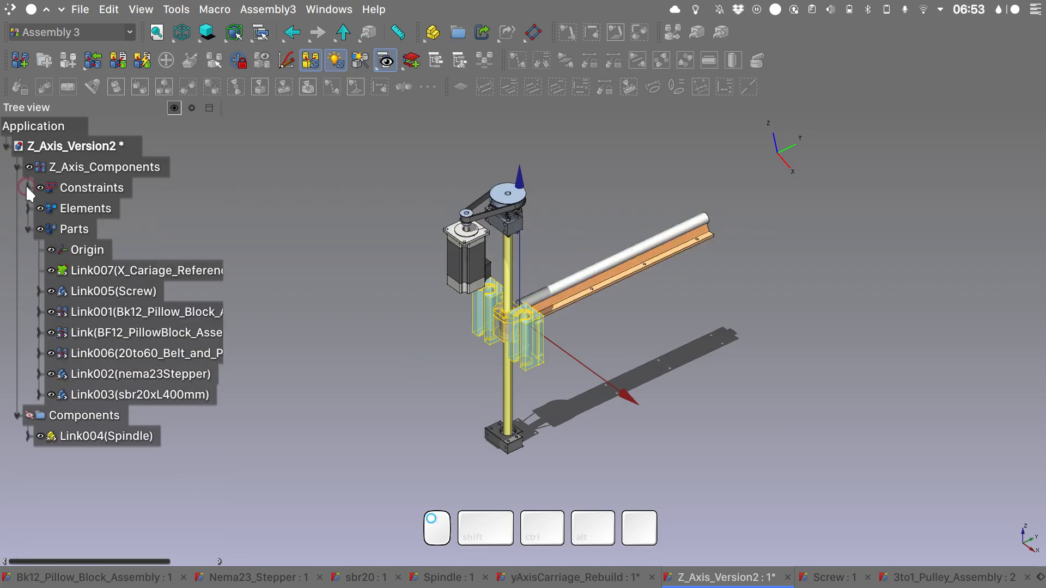
Step: Set the sbr20xL400mm rail link's element count to 2 and expand it to list both rails
{"action": "left_click", "coordinate": [142, 394]}
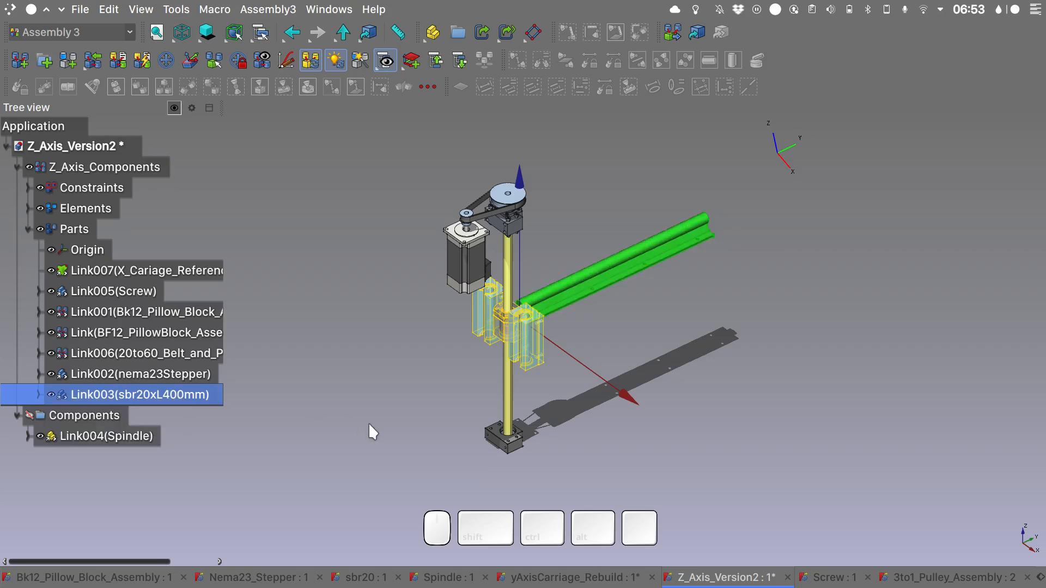
{"action": "mouse_move", "coordinate": [1041, 343]}
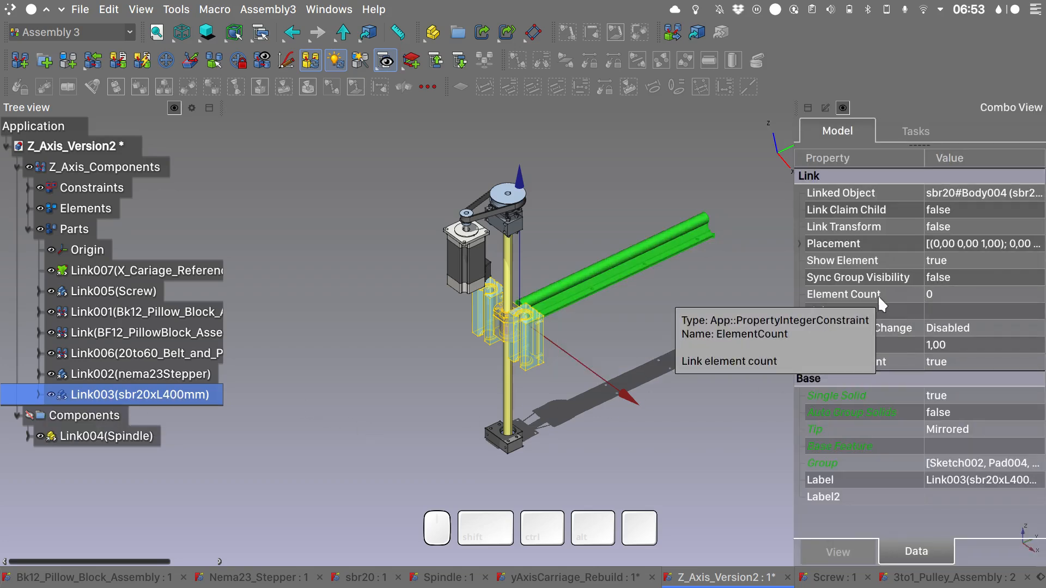
{"action": "left_click", "coordinate": [930, 294]}
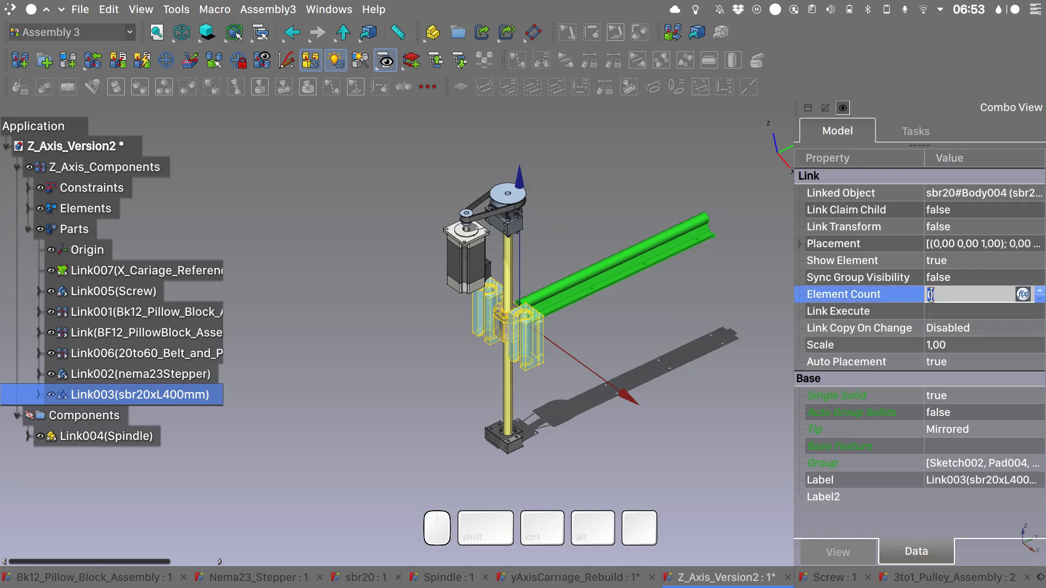
{"action": "type", "text": "2"}
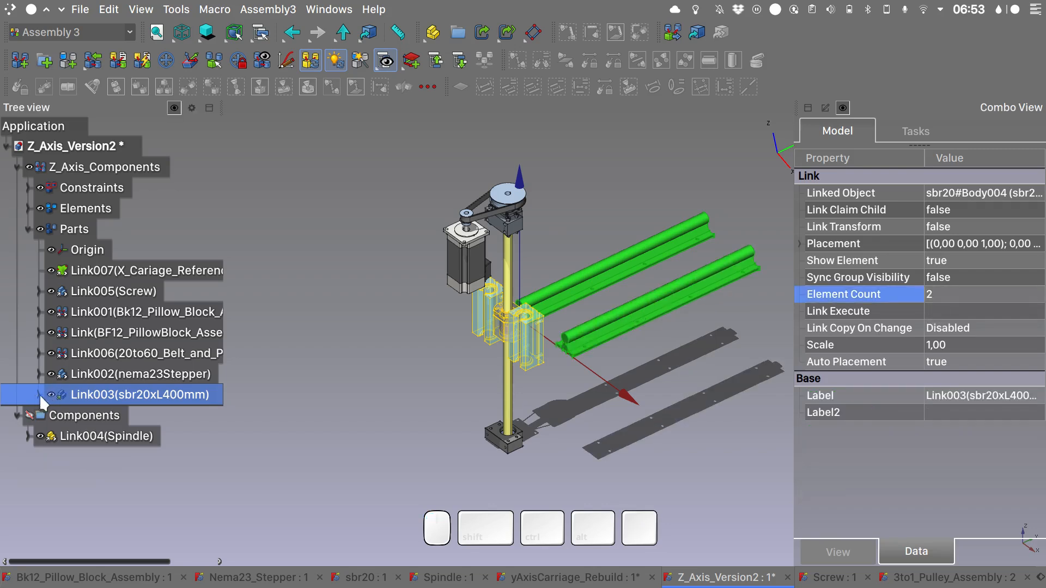
{"action": "left_click", "coordinate": [39, 395]}
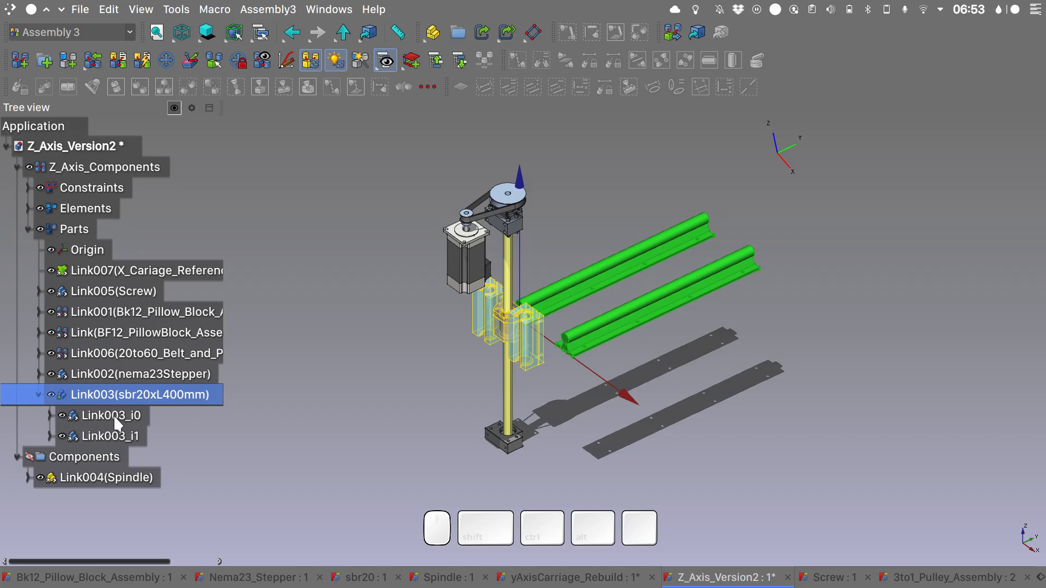
Step: Identify the two rail elements, rotate Link003_i0 upright about its X axis and place it beyond the stepper motor
{"action": "left_click", "coordinate": [115, 418]}
{"action": "left_click", "coordinate": [117, 436]}
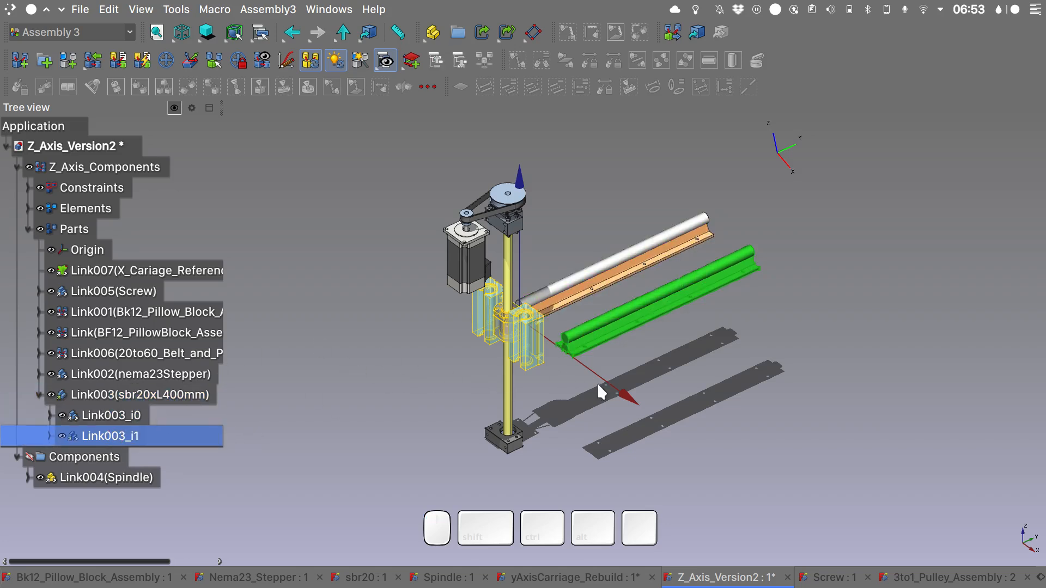
{"action": "left_click", "coordinate": [120, 414]}
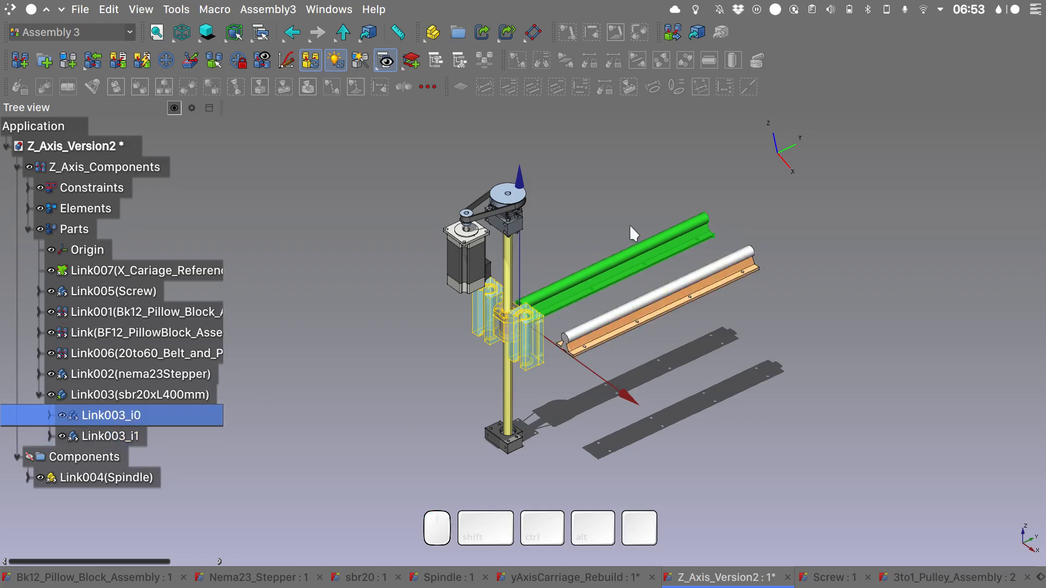
{"action": "key", "text": "a"}
{"action": "key", "text": "m"}
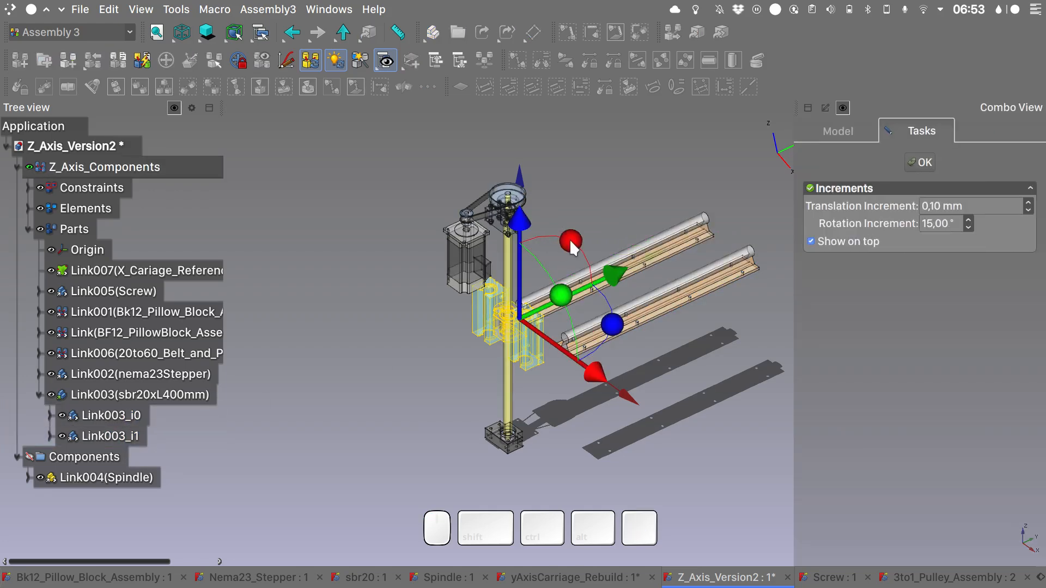
{"action": "left_click_drag", "start_coordinate": [572, 241], "coordinate": [466, 290]}
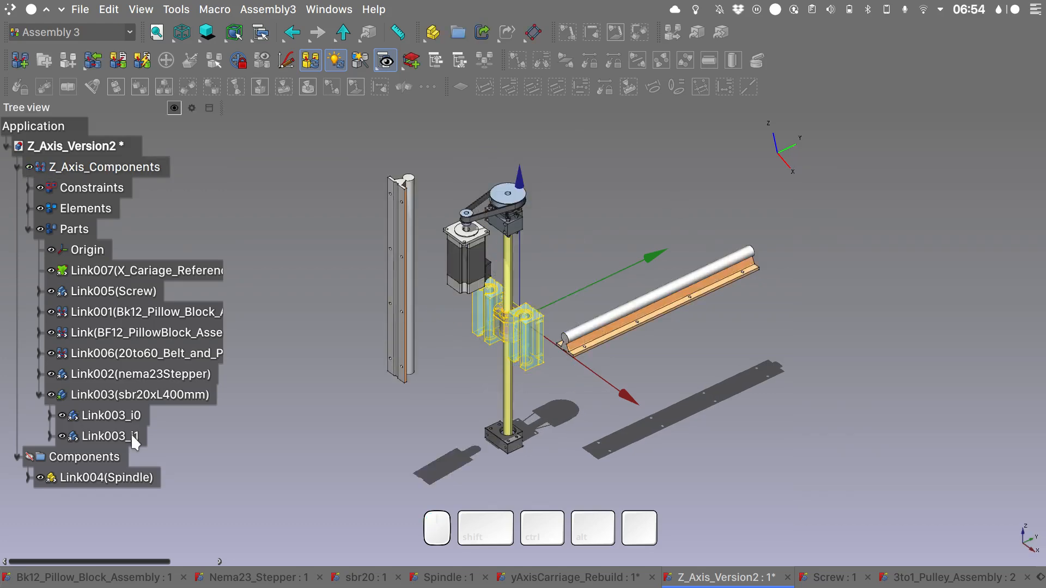
Step: Rotate the second rail, Link003_i1, upright, turn it to match the first rail and place it alongside
{"action": "left_click", "coordinate": [132, 437]}
{"action": "key", "text": "a"}
{"action": "key", "text": "a"}
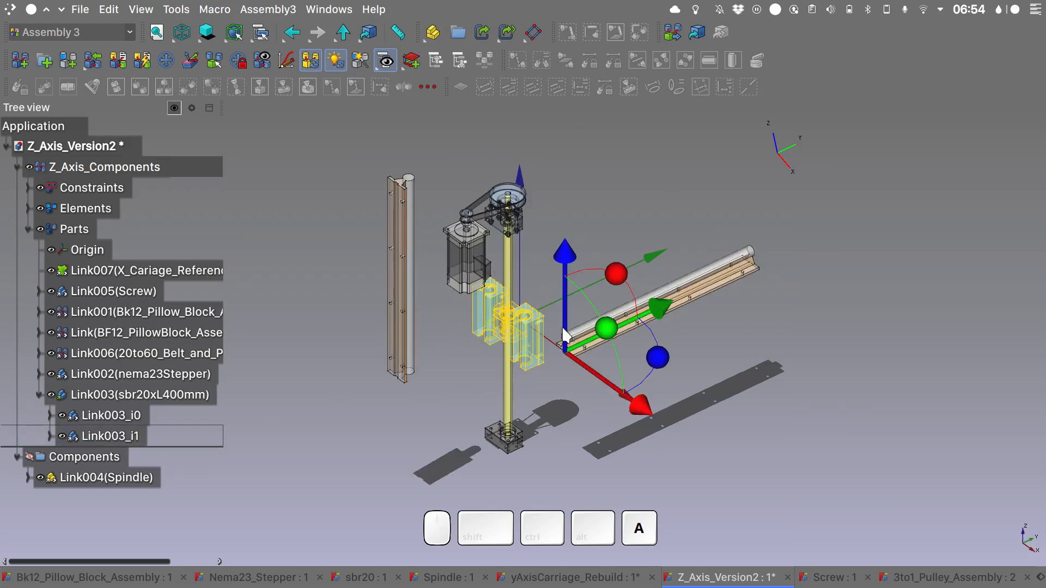
{"action": "left_click_drag", "start_coordinate": [616, 274], "coordinate": [525, 331]}
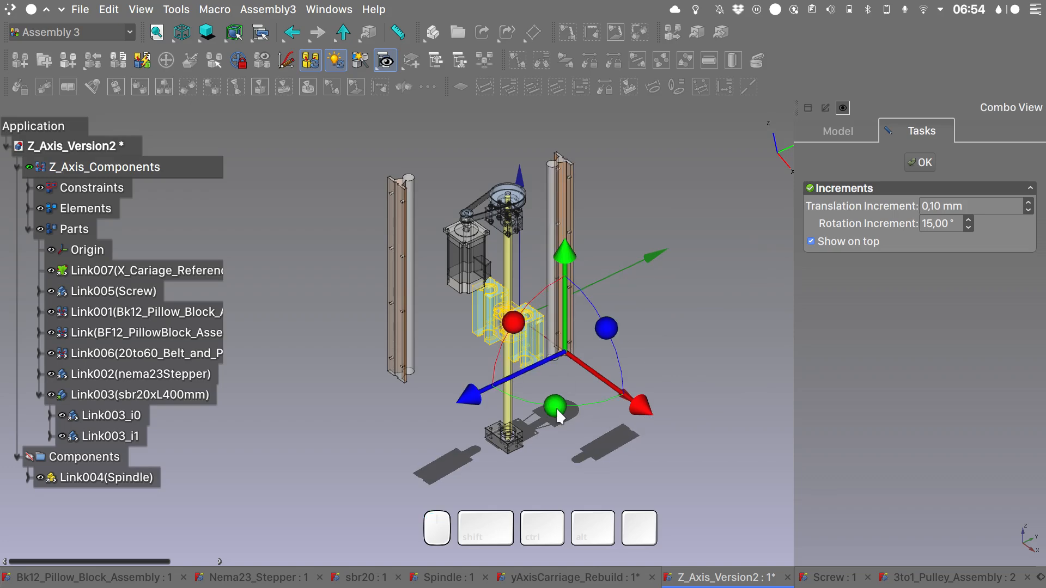
{"action": "left_click_drag", "start_coordinate": [555, 407], "coordinate": [589, 273]}
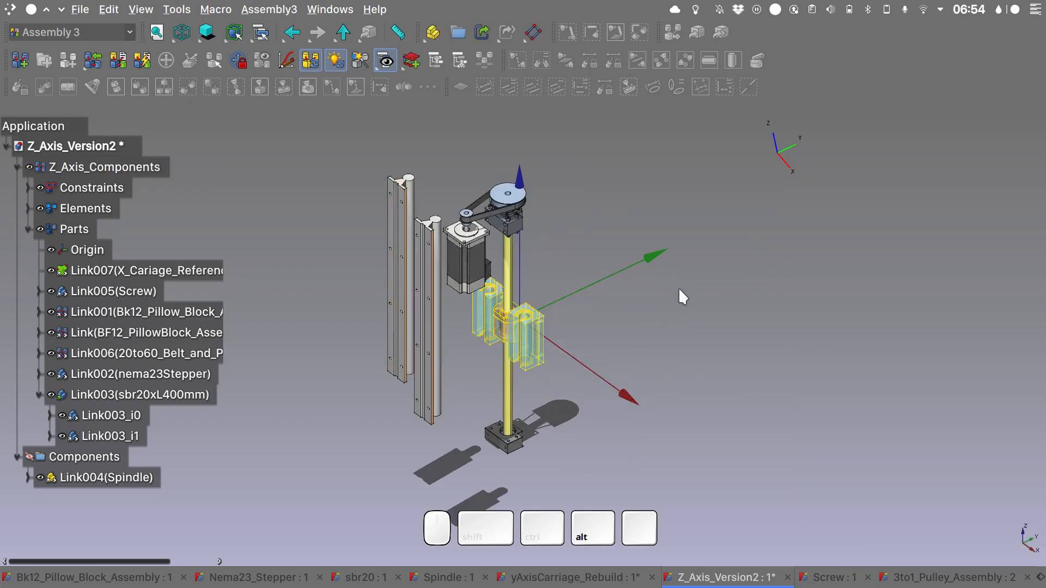
Step: Try to axially align the X carriage reference's negative-X bearing bore with the nearer rail's shaft, selecting the bore first, and undo the alignment
{"action": "middle_click_drag", "start_coordinate": [679, 288], "coordinate": [581, 322], "text": "alt"}
{"action": "key", "text": "0"}
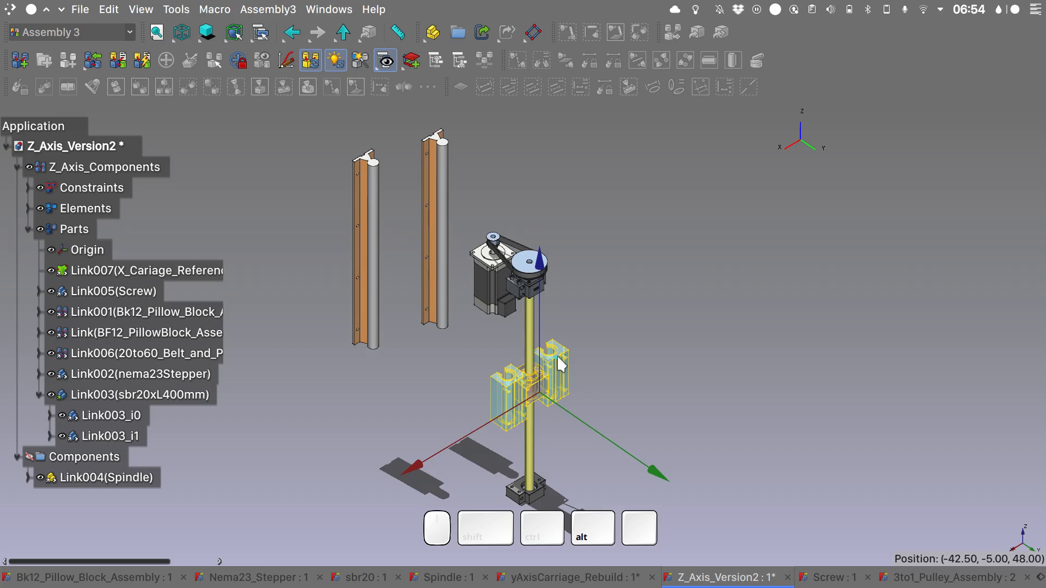
{"action": "scroll", "coordinate": [556, 355], "scroll_direction": "up", "scroll_amount": 8}
{"action": "left_click", "coordinate": [521, 330]}
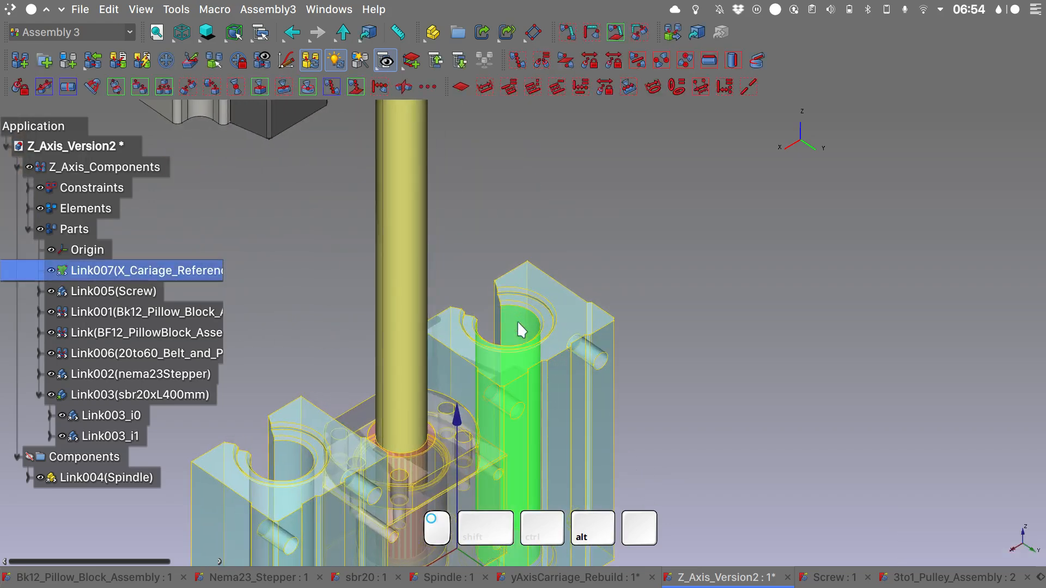
{"action": "scroll", "coordinate": [517, 330], "scroll_direction": "down", "scroll_amount": 10}
{"action": "left_click", "coordinate": [428, 233], "text": "ctrl"}
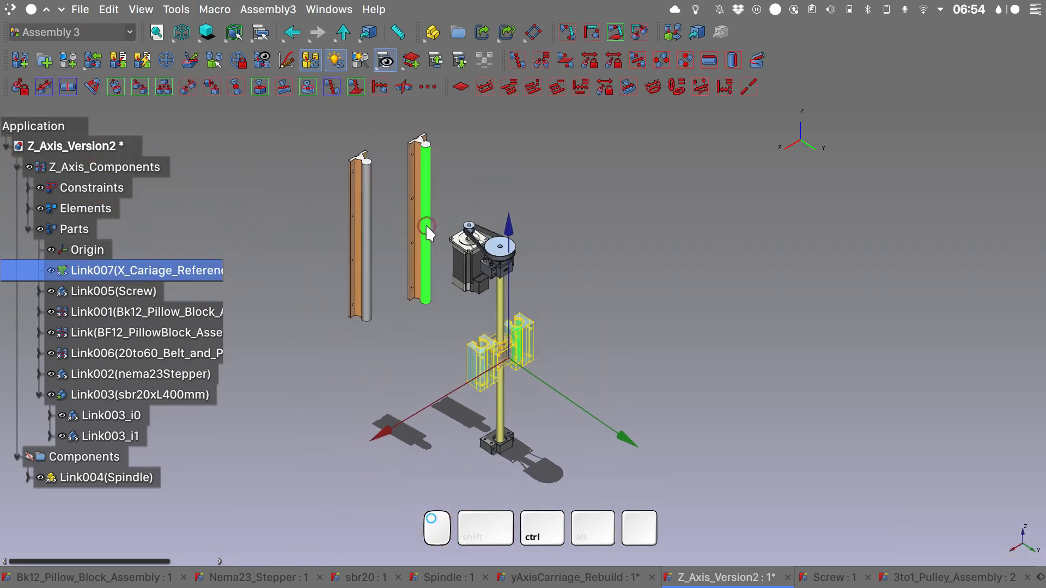
{"action": "left_click", "coordinate": [116, 87]}
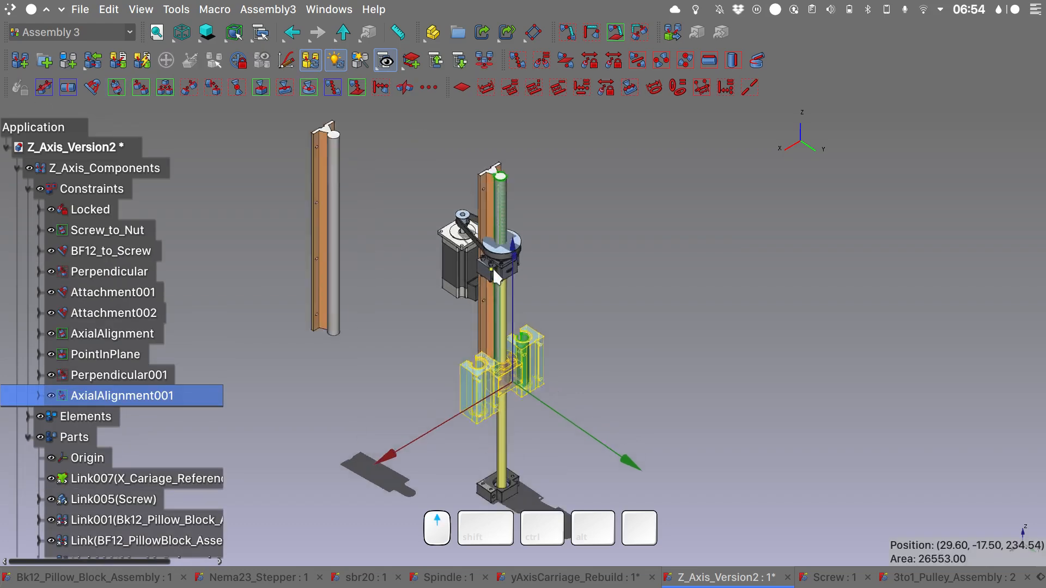
{"action": "scroll", "coordinate": [496, 275], "scroll_direction": "up", "scroll_amount": 5}
{"action": "scroll", "coordinate": [523, 289], "scroll_direction": "down", "scroll_amount": 3}
{"action": "key", "text": "ctrl+z"}
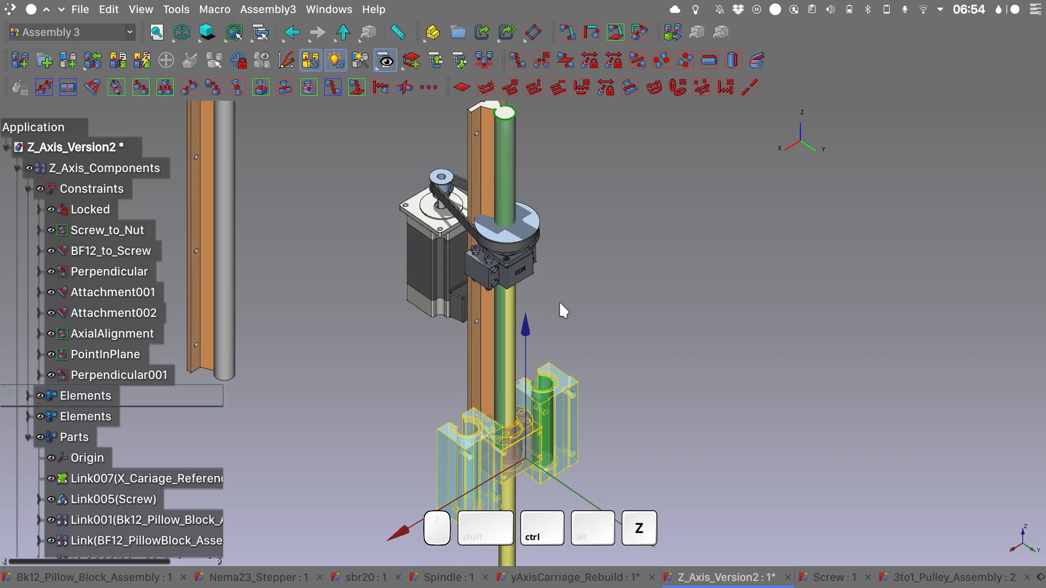
Step: Axially align the rail nearer the stepper motor with the negative-X bearing bore of the carriage reference, selecting the rail shaft first
{"action": "left_click", "coordinate": [357, 280]}
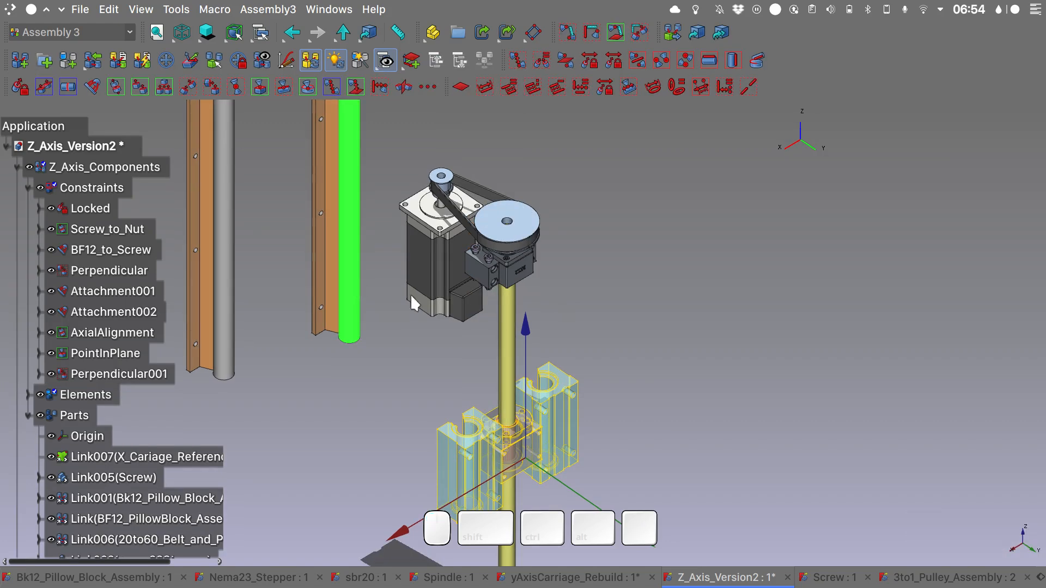
{"action": "left_click", "coordinate": [545, 409], "text": "ctrl"}
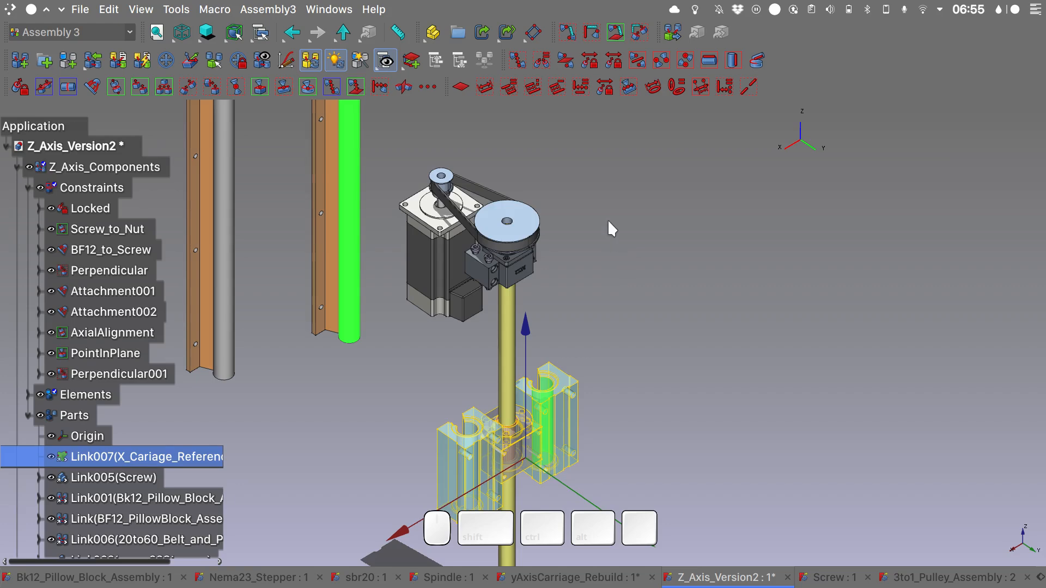
{"action": "left_click", "coordinate": [115, 88]}
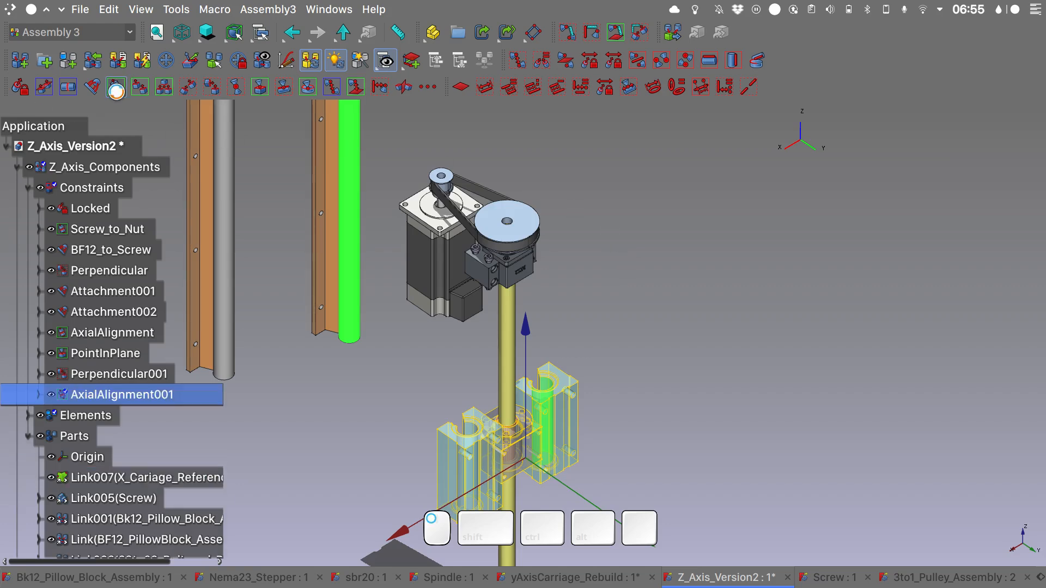
{"action": "scroll", "coordinate": [591, 234], "scroll_direction": "down", "scroll_amount": 5}
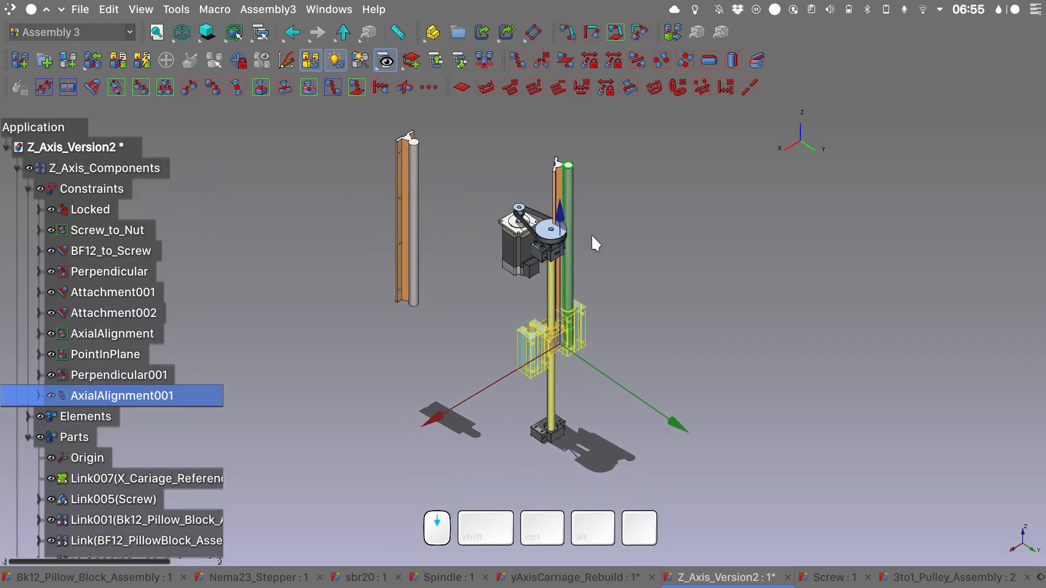
Step: Axially align the remaining rail's shaft with the carriage reference's positive-X bearing bore and clear the selection
{"action": "left_click", "coordinate": [412, 258]}
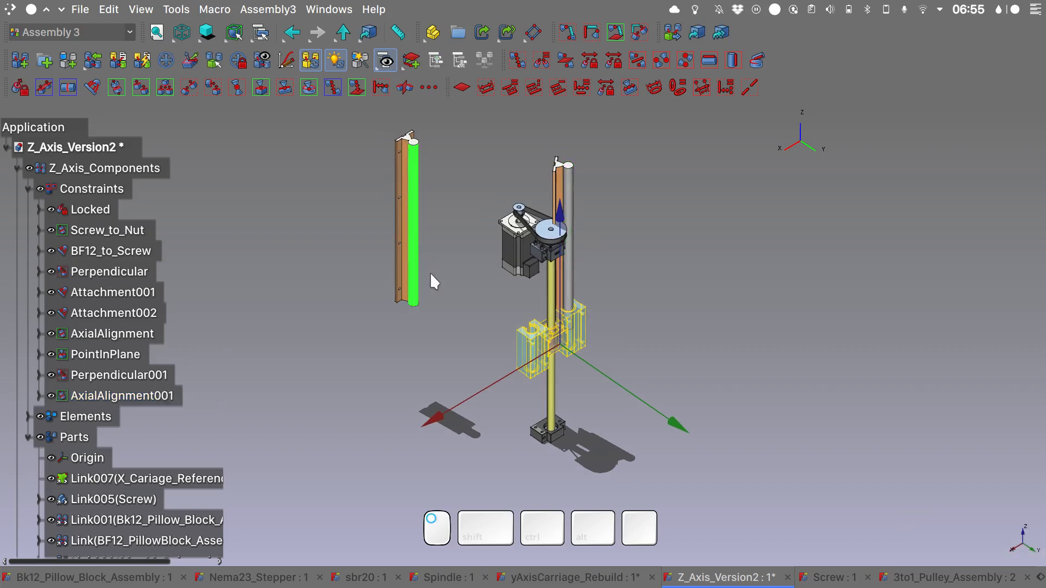
{"action": "scroll", "coordinate": [539, 339], "scroll_direction": "up", "scroll_amount": 4}
{"action": "scroll", "coordinate": [537, 331], "scroll_direction": "up", "scroll_amount": 4}
{"action": "left_click", "coordinate": [509, 320], "text": "ctrl"}
{"action": "scroll", "coordinate": [510, 322], "scroll_direction": "down", "scroll_amount": 9}
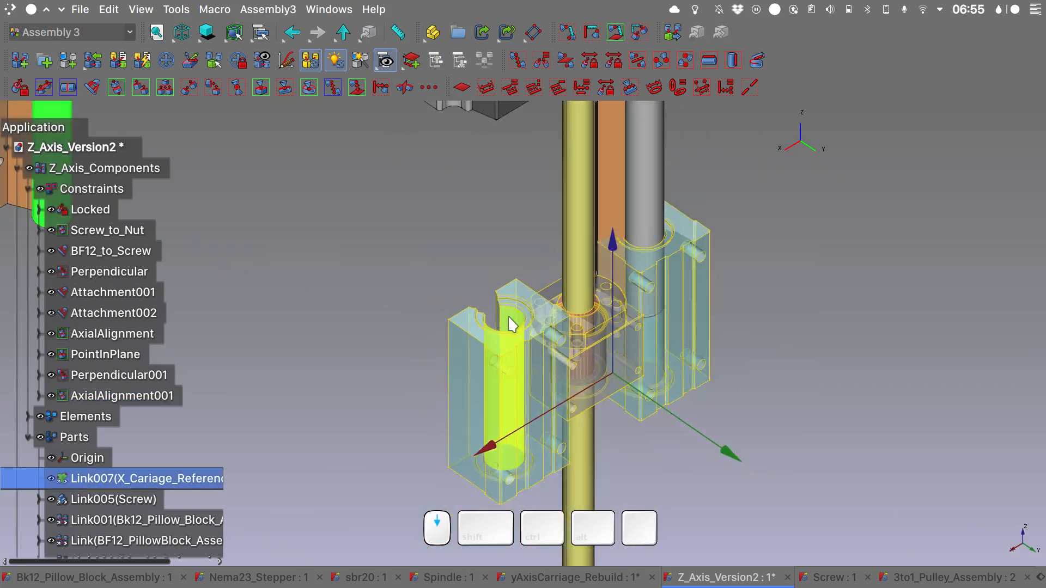
{"action": "left_click", "coordinate": [112, 88]}
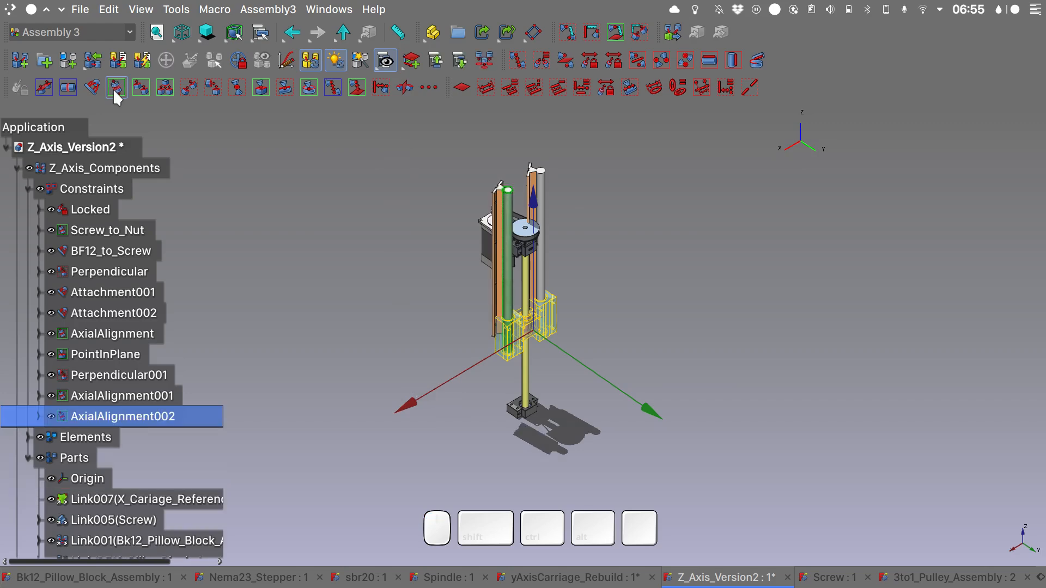
{"action": "left_click", "coordinate": [294, 271]}
Step: Add a Perpendicular constraint between the positive-X rail's bottom end edge and the top edge of the carriage reference's nut mount
{"action": "middle_click_drag", "start_coordinate": [480, 291], "coordinate": [730, 287], "text": "alt"}
{"action": "scroll", "coordinate": [526, 230], "scroll_direction": "up", "scroll_amount": 5}
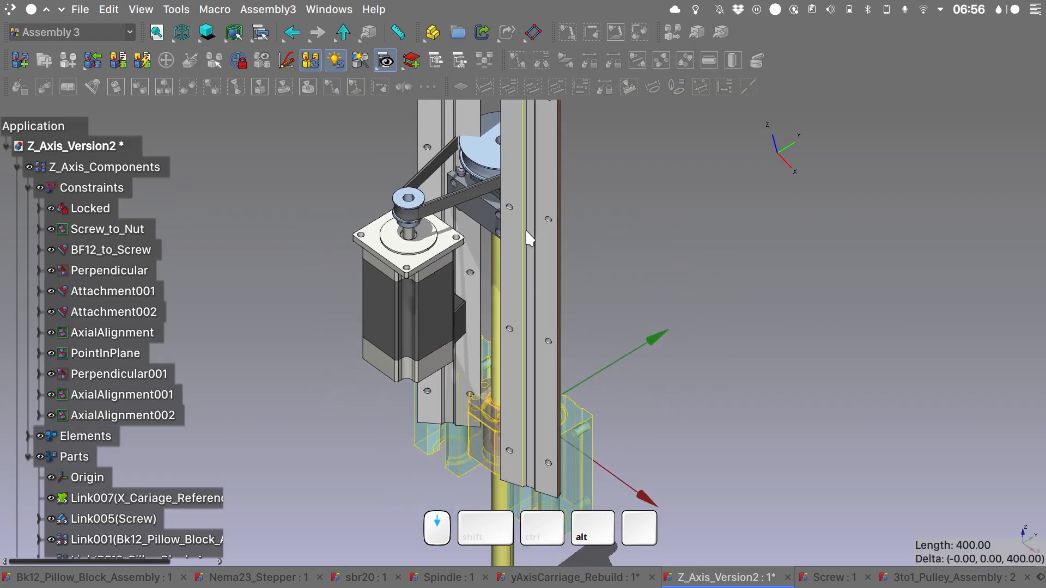
{"action": "middle_click_drag", "start_coordinate": [659, 312], "coordinate": [333, 322], "text": "alt"}
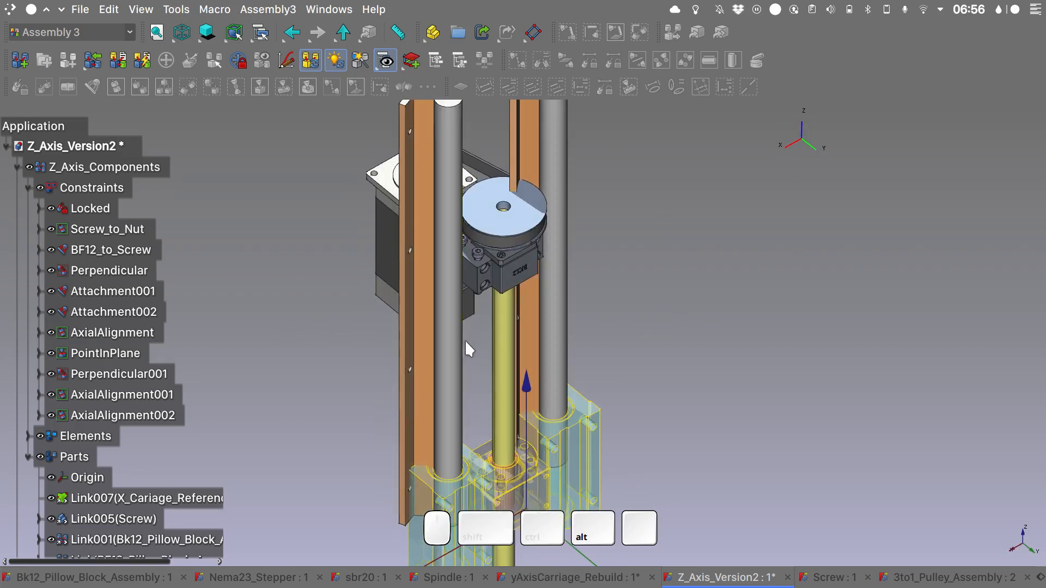
{"action": "middle_click_drag", "start_coordinate": [465, 339], "coordinate": [539, 161], "text": "alt+shift"}
{"action": "scroll", "coordinate": [539, 162], "scroll_direction": "down", "scroll_amount": 5}
{"action": "scroll", "coordinate": [539, 161], "scroll_direction": "up", "scroll_amount": 5}
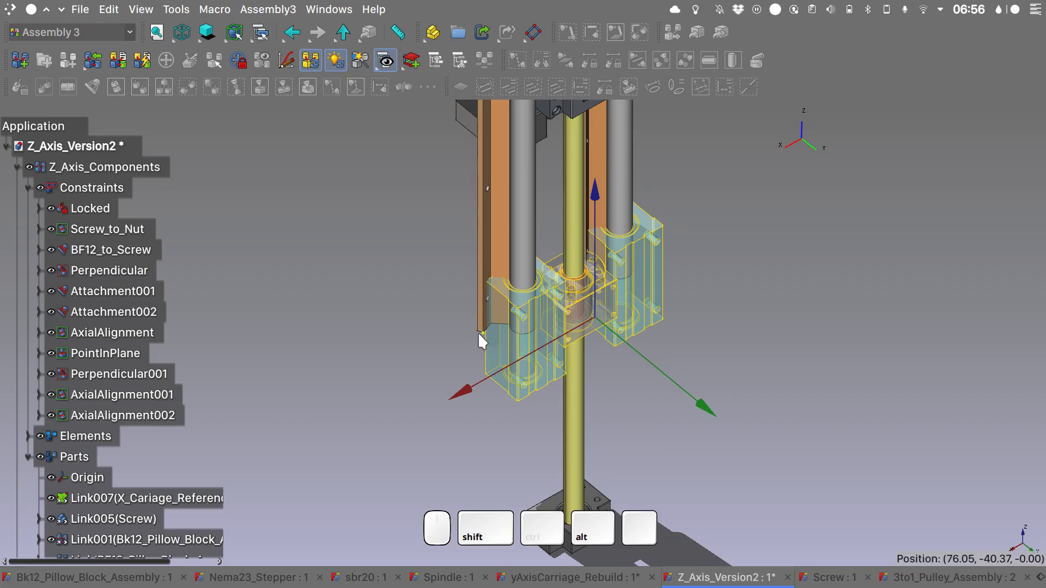
{"action": "scroll", "coordinate": [478, 334], "scroll_direction": "up", "scroll_amount": 3}
{"action": "scroll", "coordinate": [479, 334], "scroll_direction": "up", "scroll_amount": 3, "text": "alt+shift"}
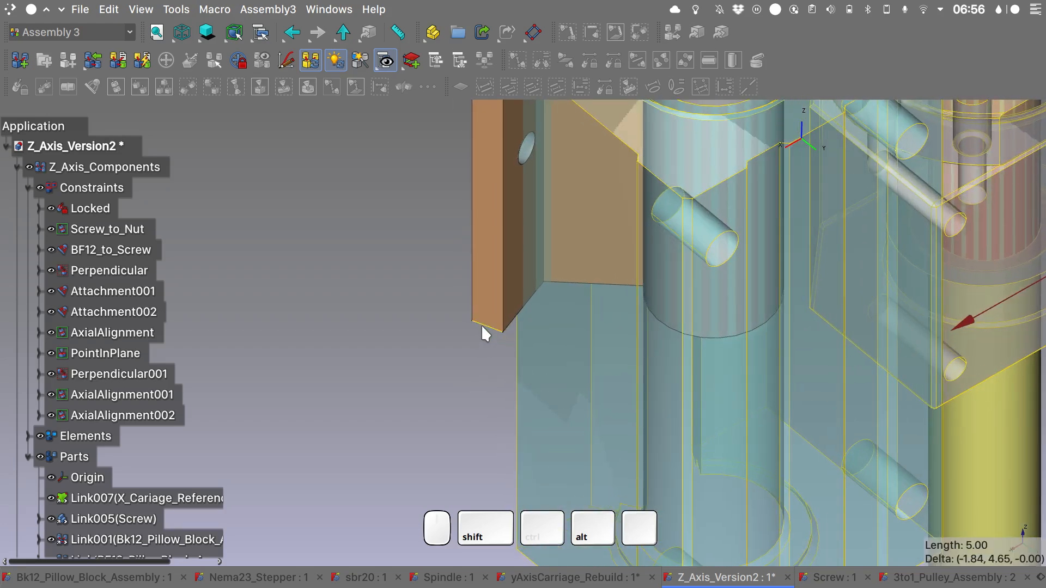
{"action": "scroll", "coordinate": [482, 327], "scroll_direction": "down", "scroll_amount": 3}
{"action": "scroll", "coordinate": [482, 325], "scroll_direction": "down", "scroll_amount": 2}
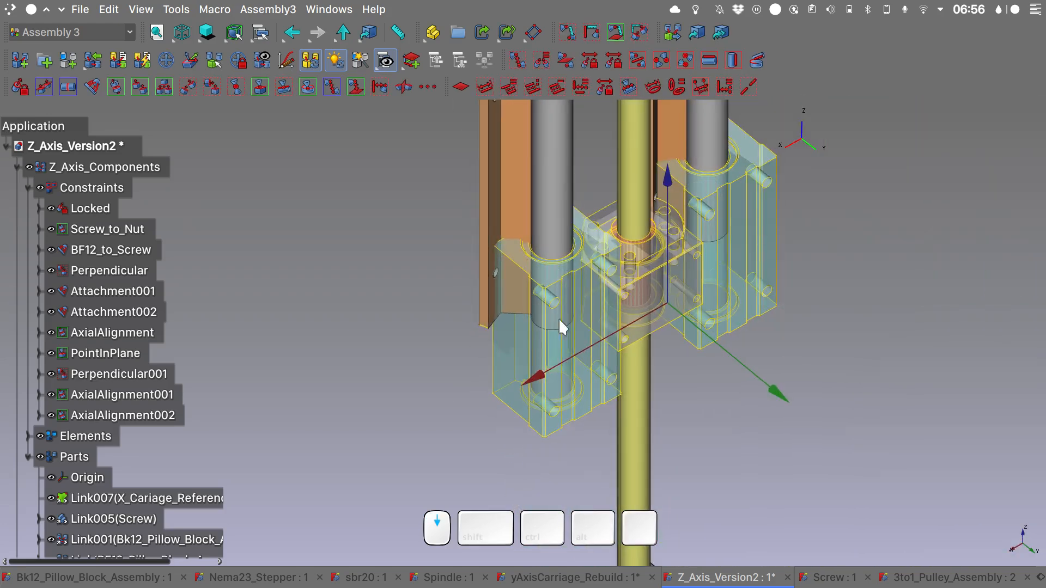
{"action": "left_click", "coordinate": [665, 255], "text": "ctrl"}
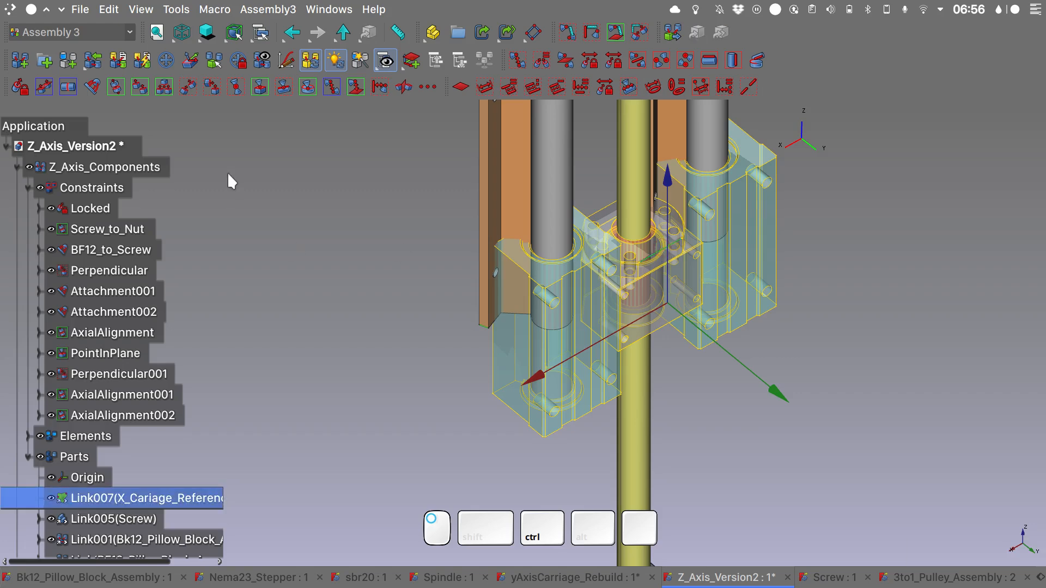
{"action": "left_click", "coordinate": [214, 92]}
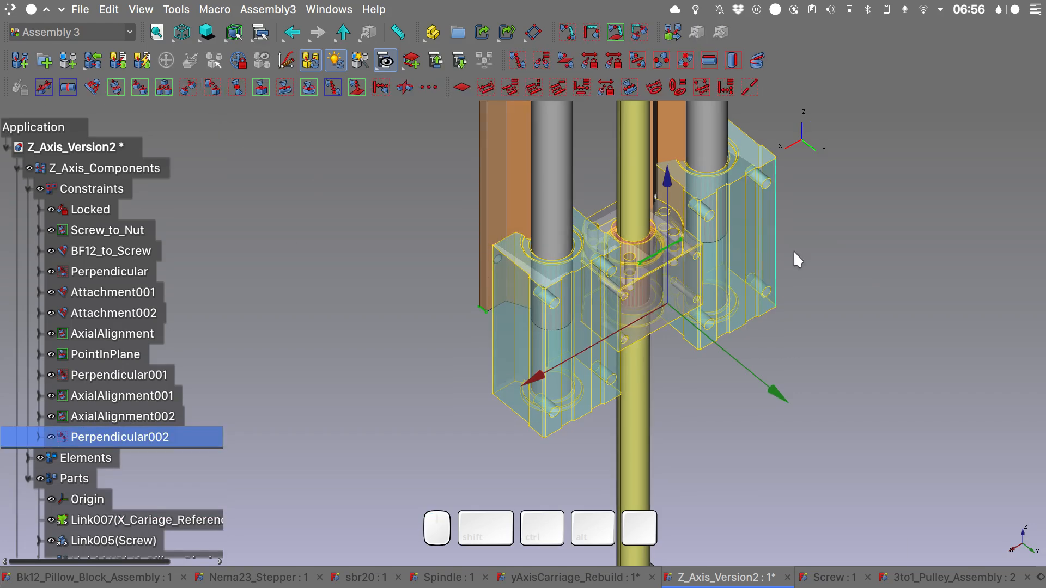
Step: Add a Perpendicular constraint between the negative-X rail's bottom end edge and the top edge of the carriage reference's nut mount
{"action": "left_click_drag", "start_coordinate": [808, 237], "coordinate": [439, 250], "text": "alt"}
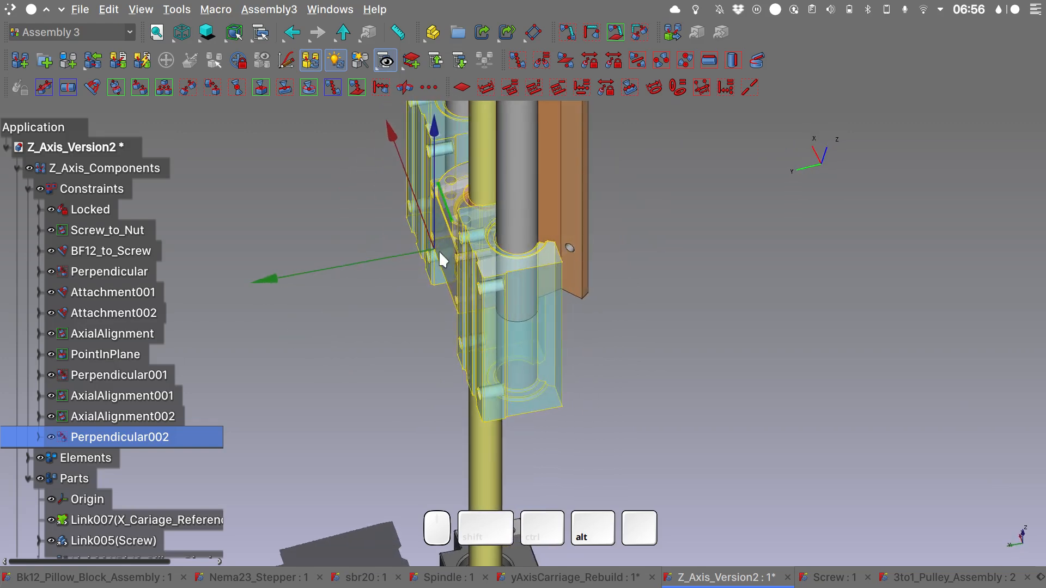
{"action": "left_click", "coordinate": [591, 296]}
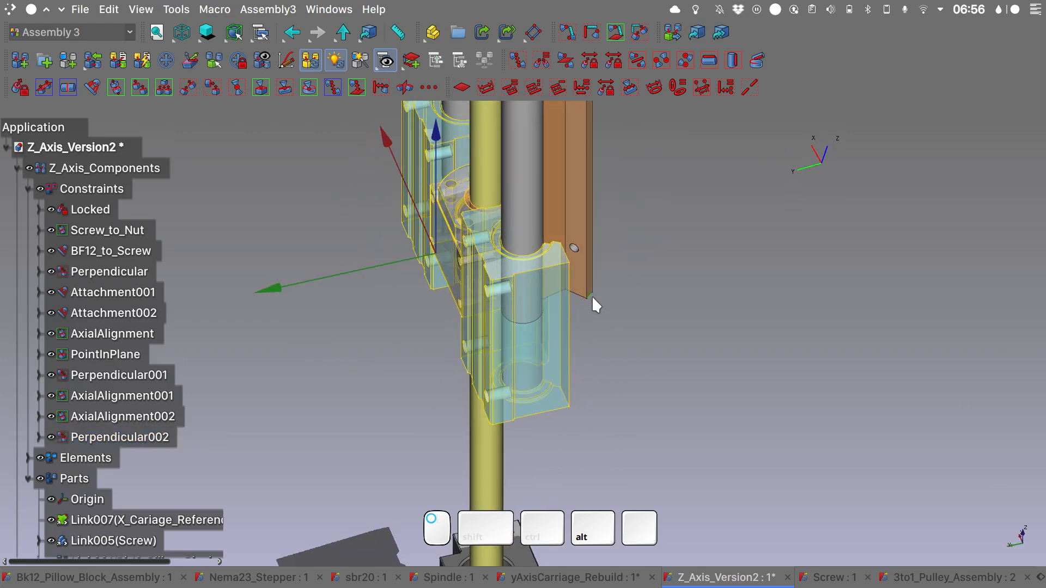
{"action": "left_click", "coordinate": [446, 205], "text": "ctrl"}
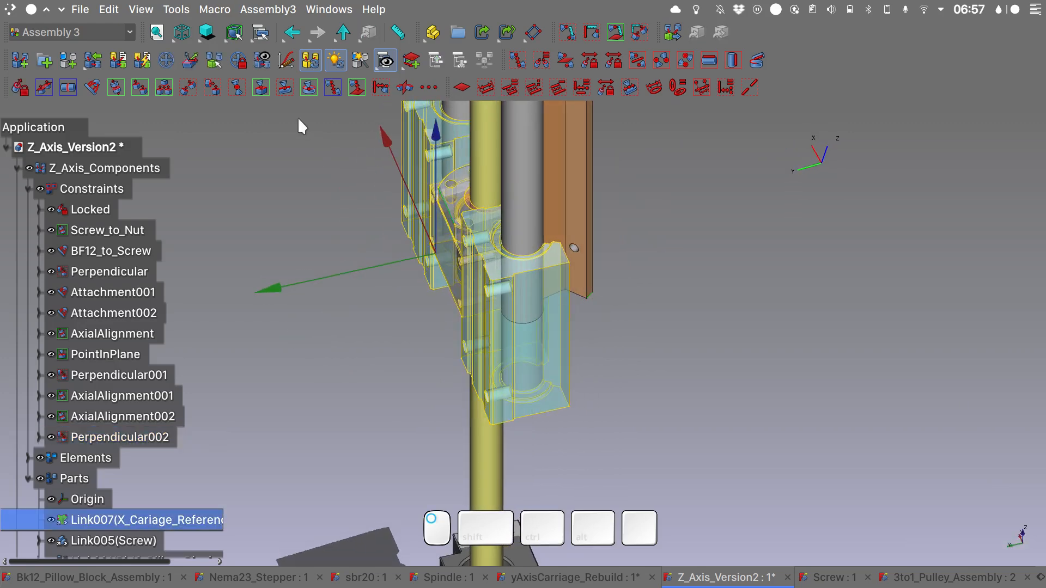
{"action": "left_click", "coordinate": [214, 87]}
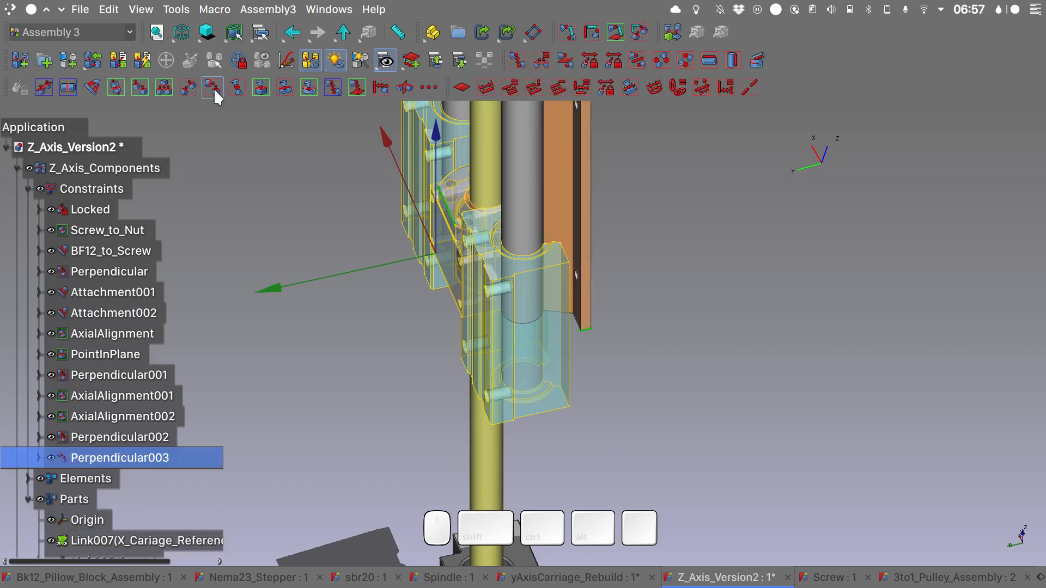
{"action": "key", "text": "2"}
{"action": "scroll", "coordinate": [596, 491], "scroll_direction": "up", "scroll_amount": 10, "text": "shift"}
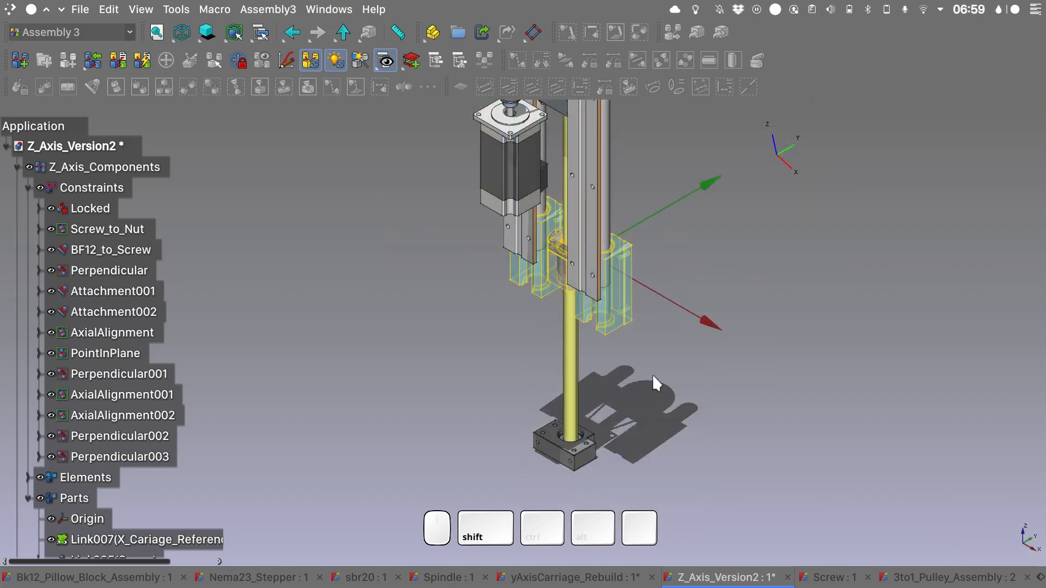
{"action": "middle_click_drag", "start_coordinate": [652, 374], "coordinate": [648, 218], "text": "alt"}
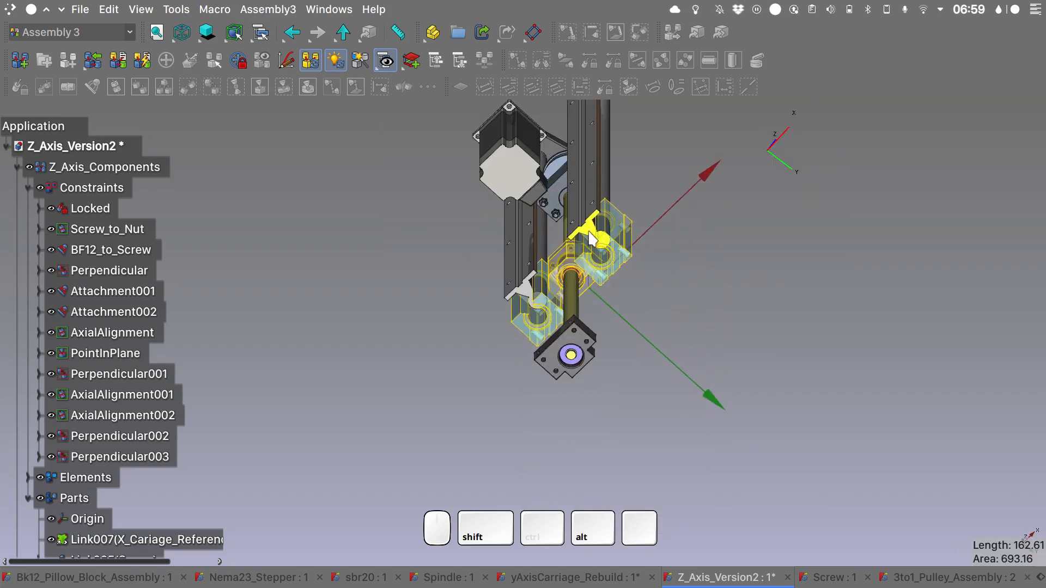
{"action": "left_click", "coordinate": [588, 231]}
{"action": "middle_click_drag", "start_coordinate": [701, 240], "coordinate": [712, 427], "text": "alt"}
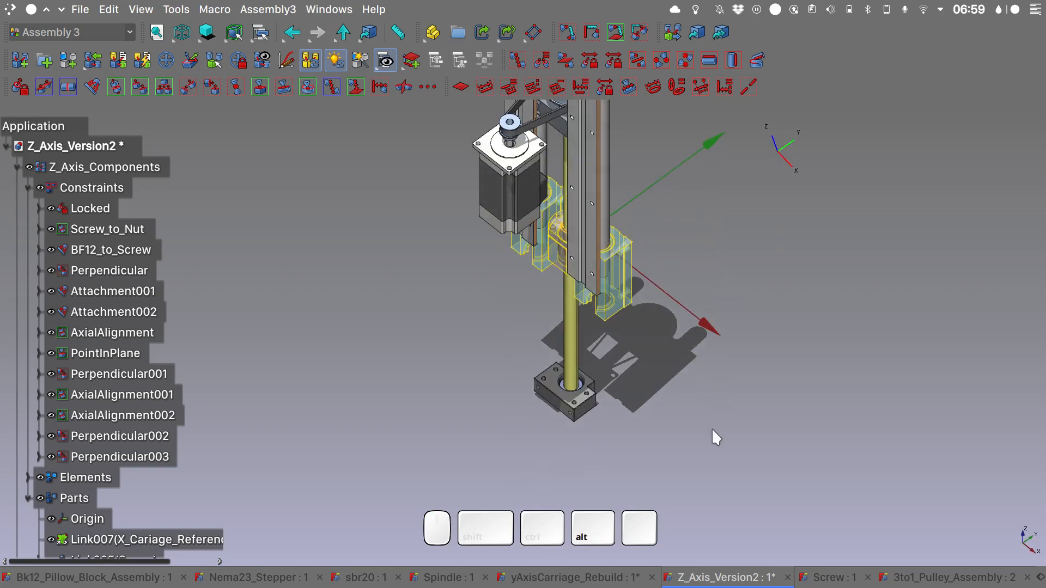
{"action": "left_click", "coordinate": [582, 399], "text": "ctrl"}
{"action": "left_click", "coordinate": [641, 363]}
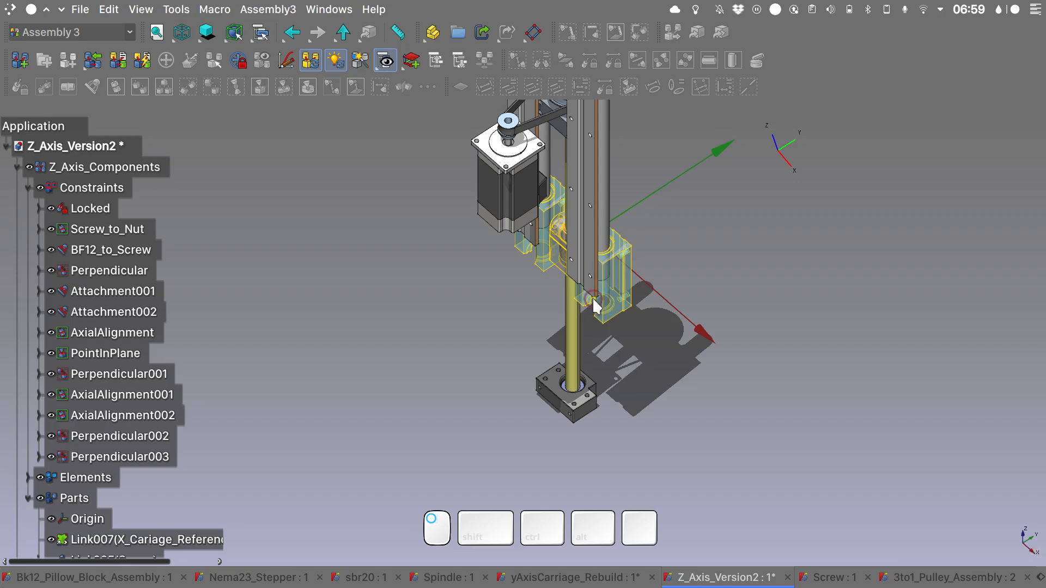
Step: Constrain the positive-X rail's lower corner point to the top face of the lower pillow block with a PointInPlane constraint
{"action": "left_click", "coordinate": [604, 393]}
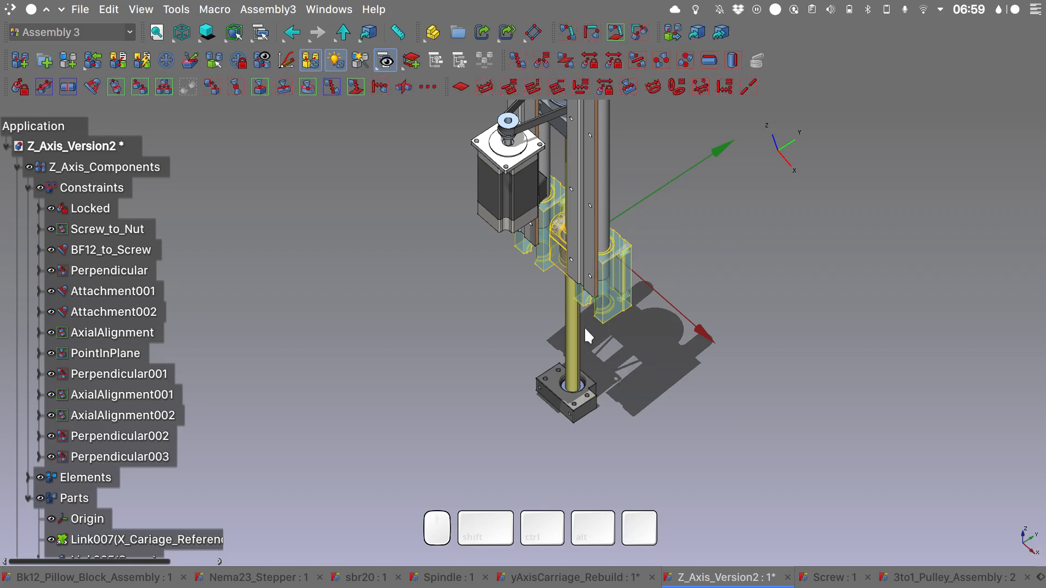
{"action": "left_click", "coordinate": [571, 405], "text": "ctrl"}
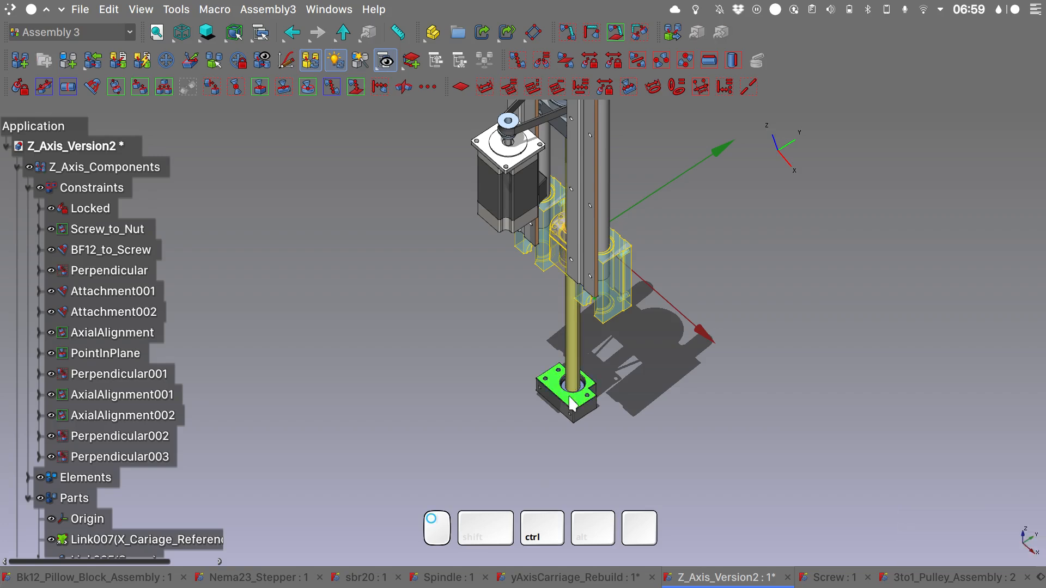
{"action": "left_click", "coordinate": [260, 90]}
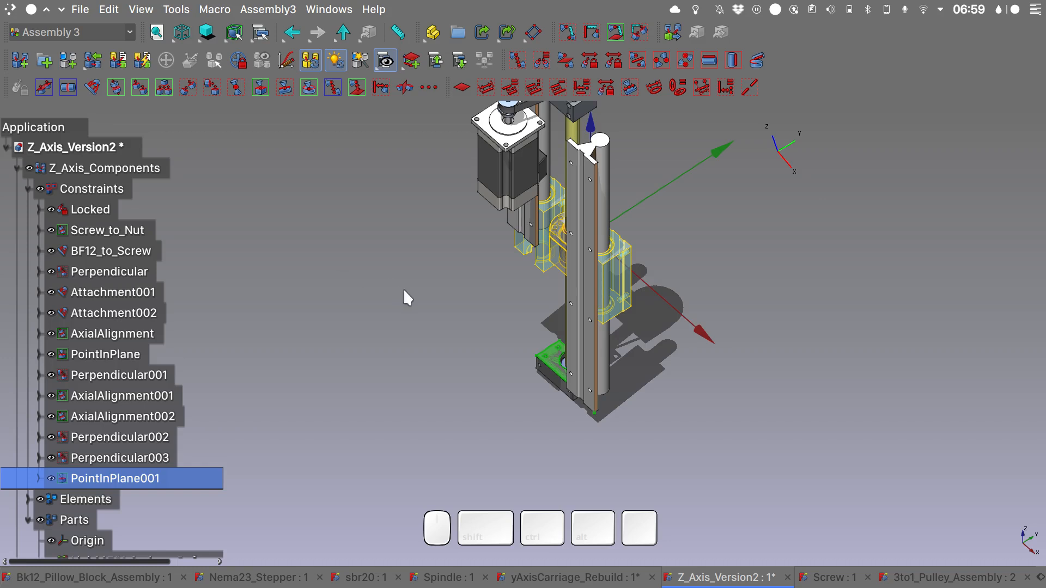
Step: Constrain the negative-X rail's lower corner to the lower pillow block's top face with PointInPlane and inspect both rail ends from the front
{"action": "left_click", "coordinate": [535, 250]}
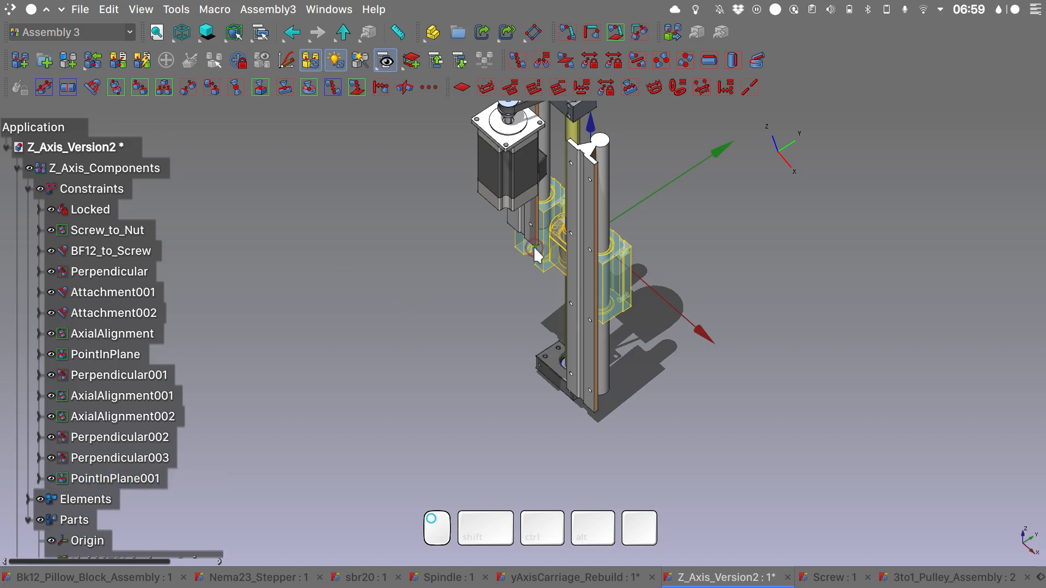
{"action": "left_click", "coordinate": [551, 358], "text": "ctrl"}
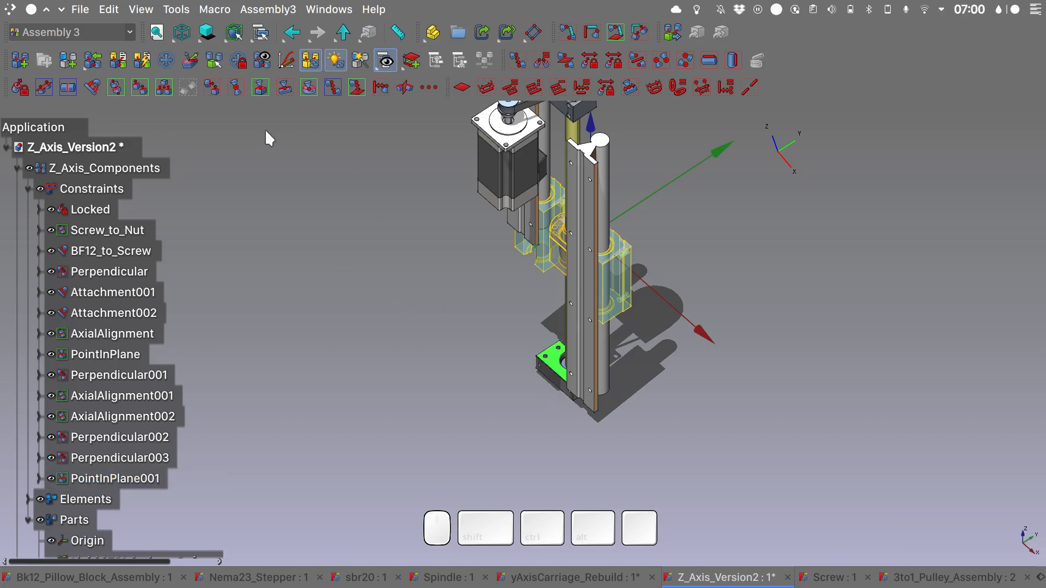
{"action": "left_click", "coordinate": [262, 87]}
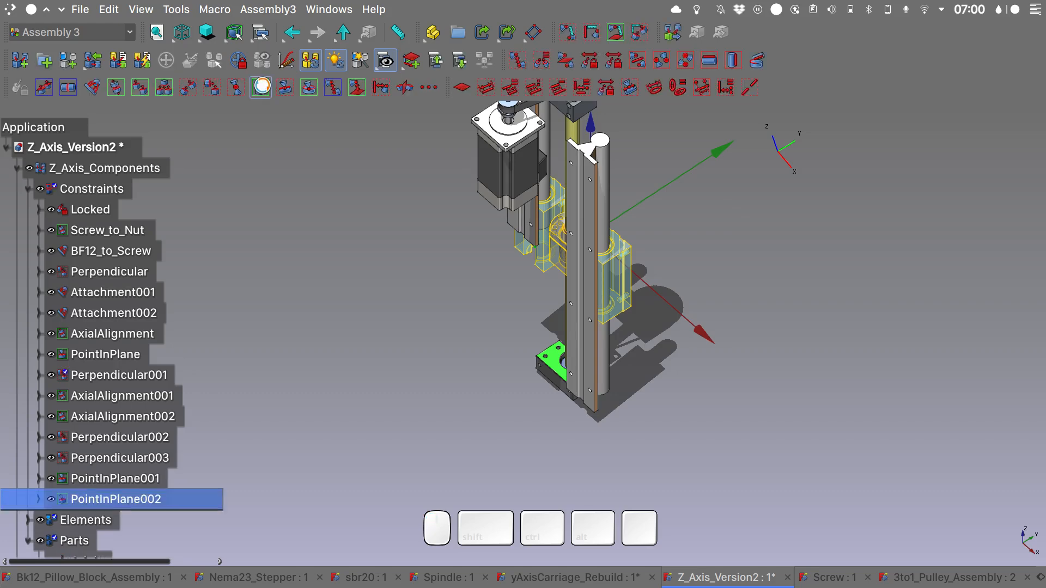
{"action": "key", "text": "1"}
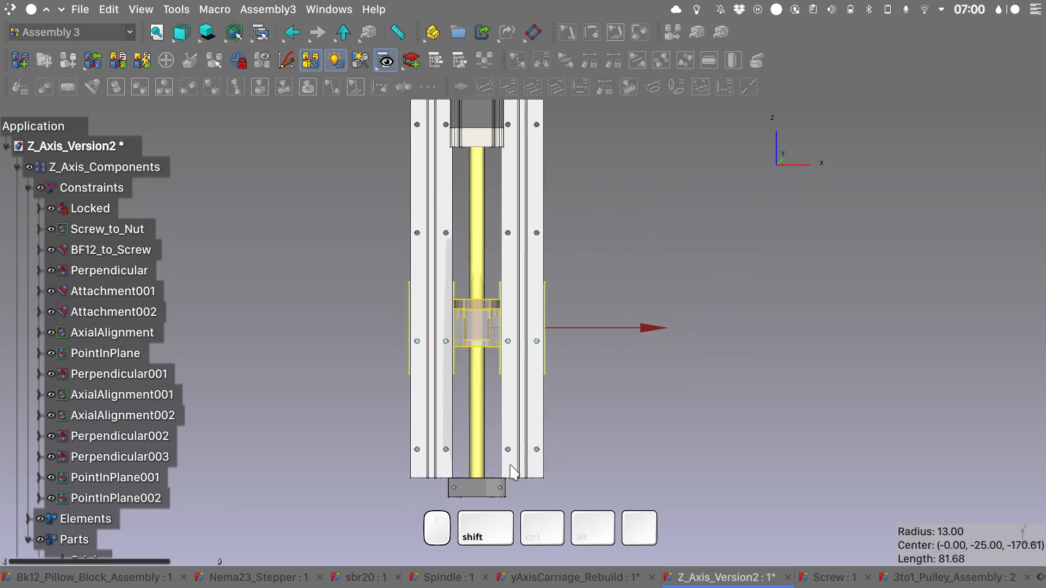
{"action": "scroll", "coordinate": [572, 343], "scroll_direction": "up", "scroll_amount": 5}
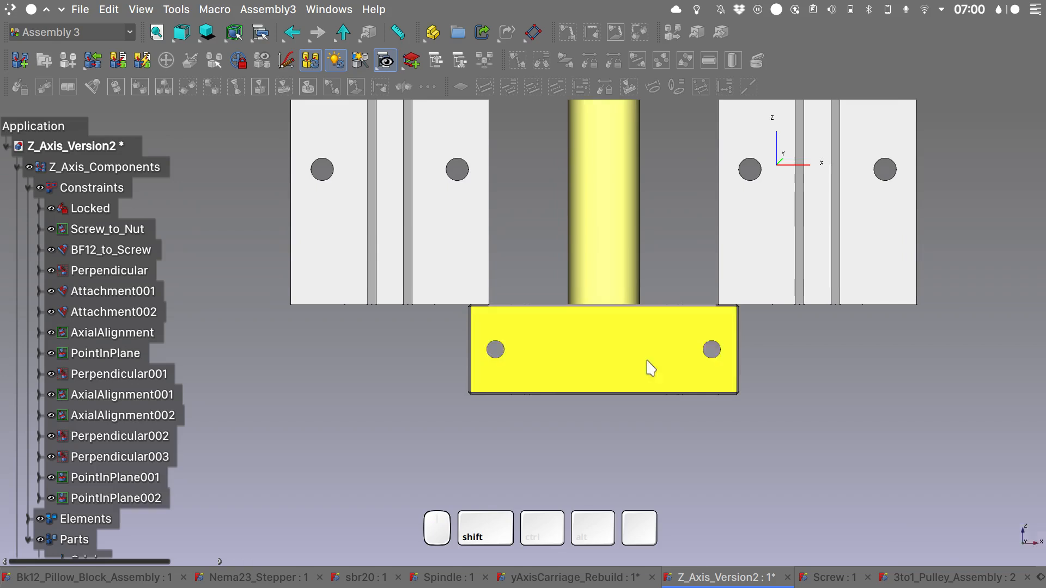
{"action": "left_click", "coordinate": [761, 301]}
{"action": "left_click", "coordinate": [717, 302]}
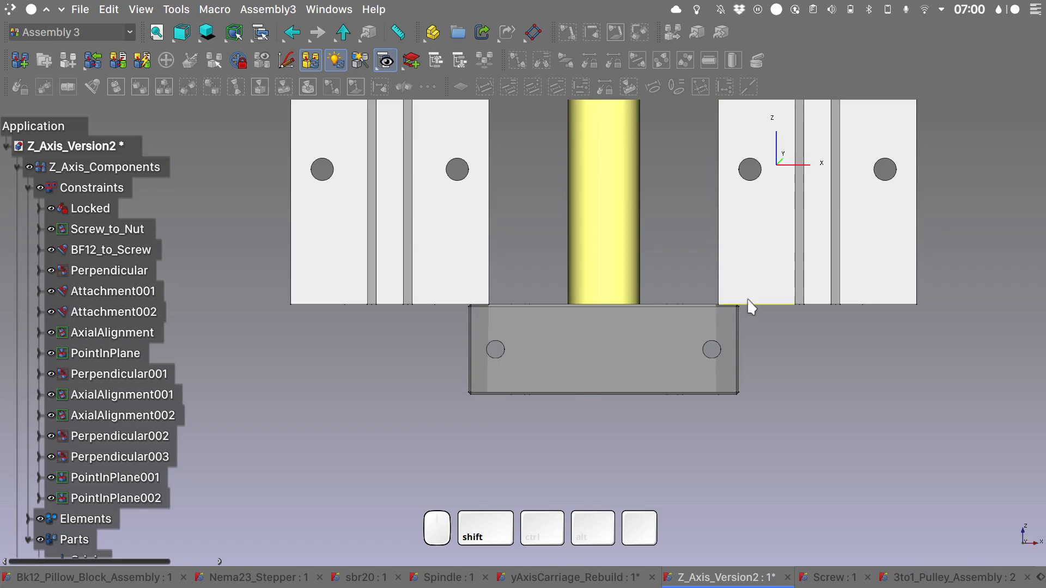
{"action": "left_click", "coordinate": [720, 300]}
{"action": "mouse_move", "coordinate": [720, 248]}
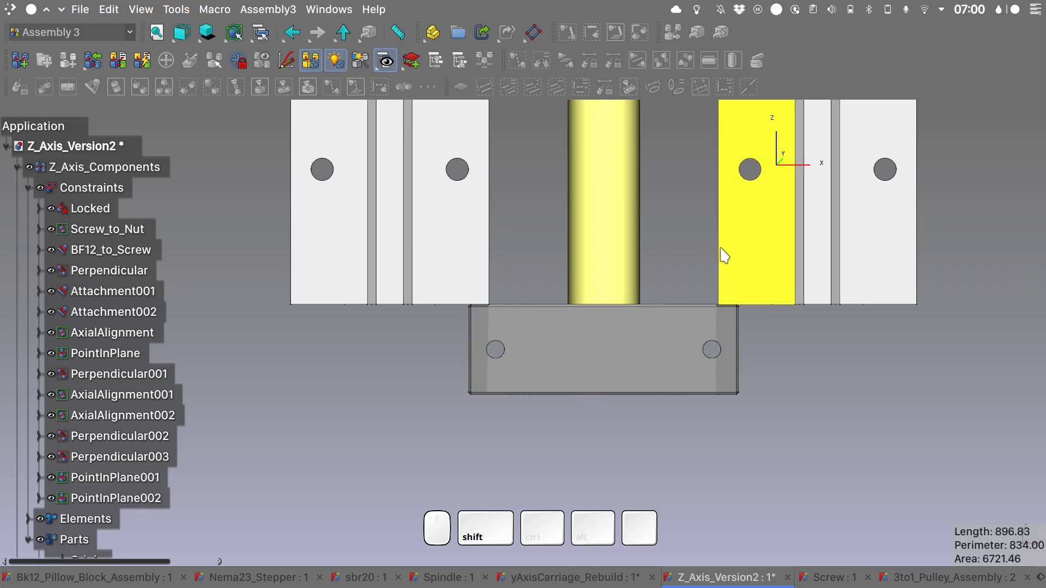
{"action": "left_click", "coordinate": [661, 250]}
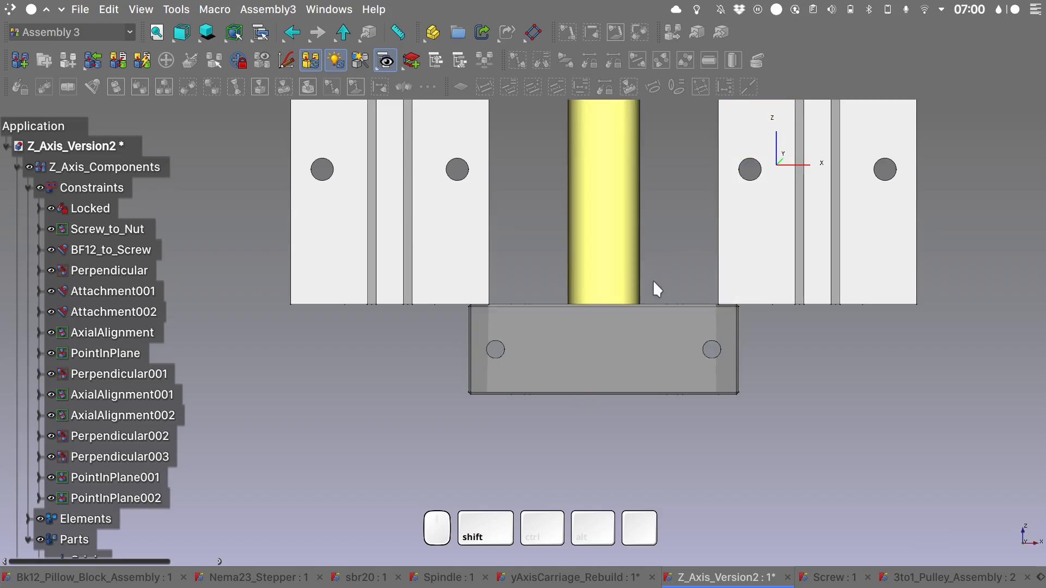
Step: Set the Z offset position of the two rail corner elements, _Element023 and _Element025, in the PointInPlane constraints to -10 mm
{"action": "left_click", "coordinate": [38, 478]}
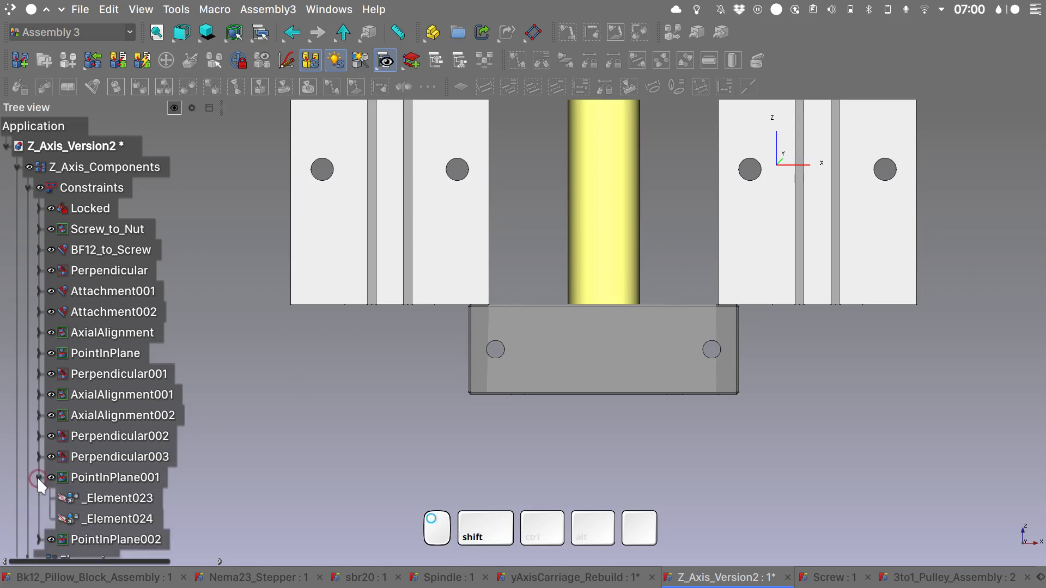
{"action": "left_click", "coordinate": [38, 539]}
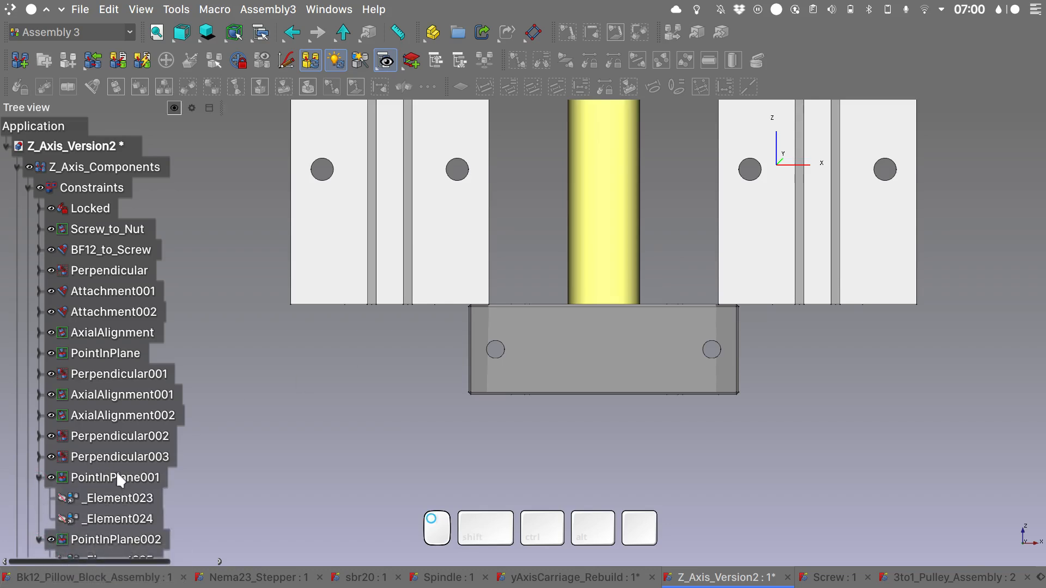
{"action": "scroll", "coordinate": [118, 473], "scroll_direction": "down", "scroll_amount": 2}
{"action": "scroll", "coordinate": [117, 480], "scroll_direction": "down", "scroll_amount": 1}
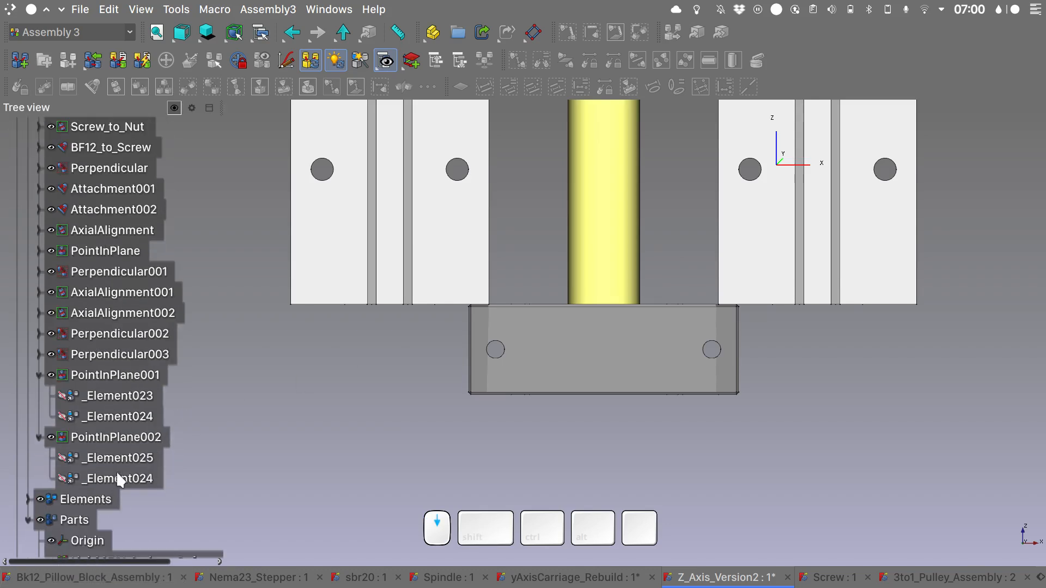
{"action": "left_click", "coordinate": [142, 397]}
{"action": "left_click", "coordinate": [142, 461], "text": "ctrl"}
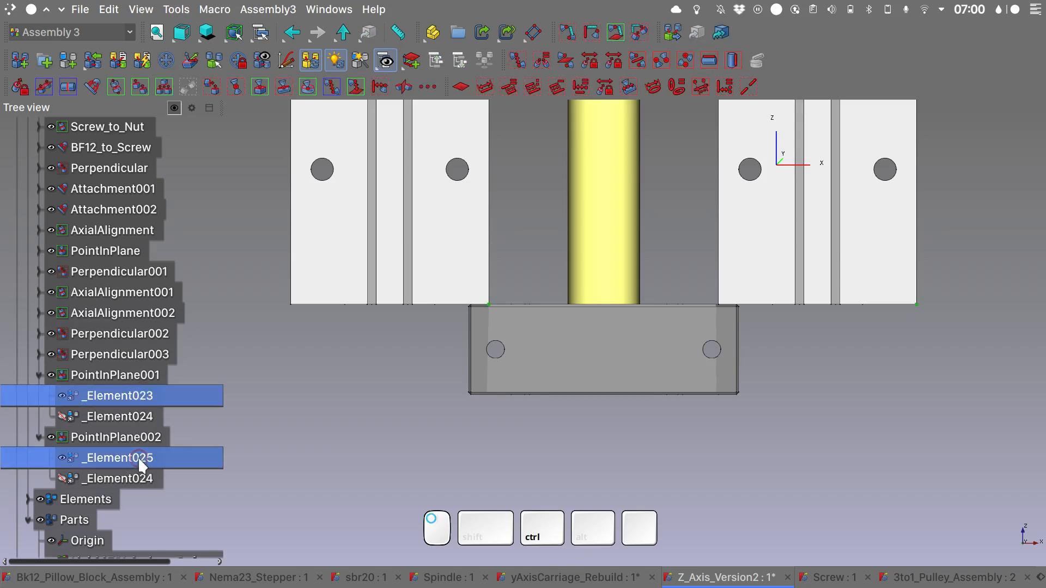
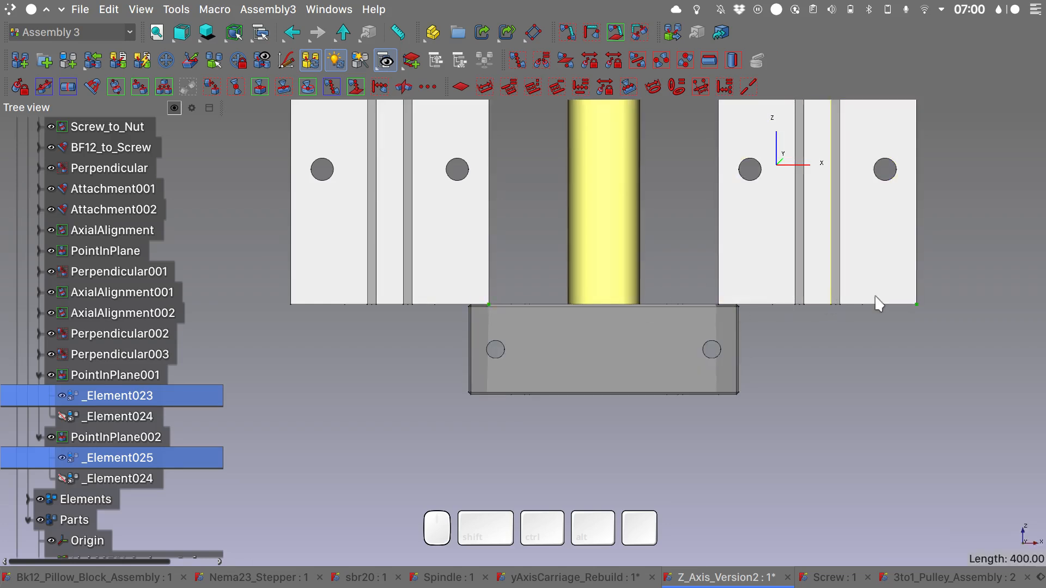
{"action": "mouse_move", "coordinate": [1042, 294]}
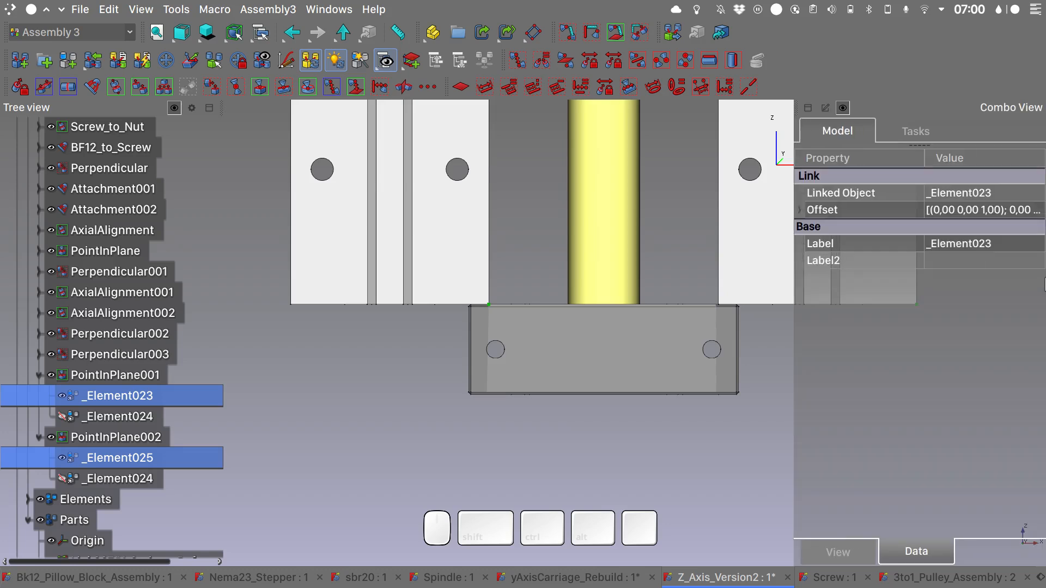
{"action": "left_click", "coordinate": [801, 211]}
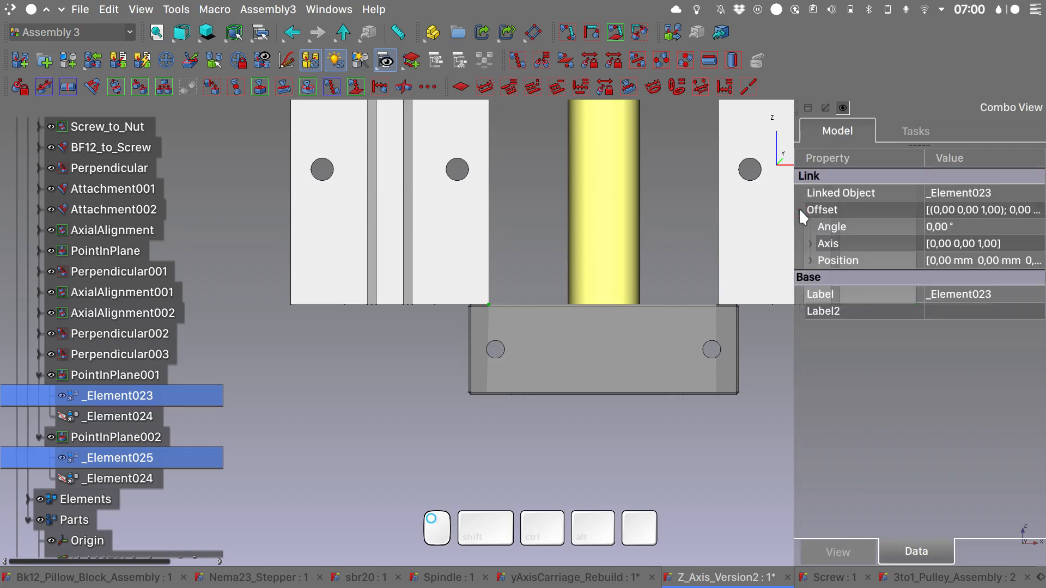
{"action": "left_click", "coordinate": [811, 262]}
{"action": "left_click", "coordinate": [945, 313]}
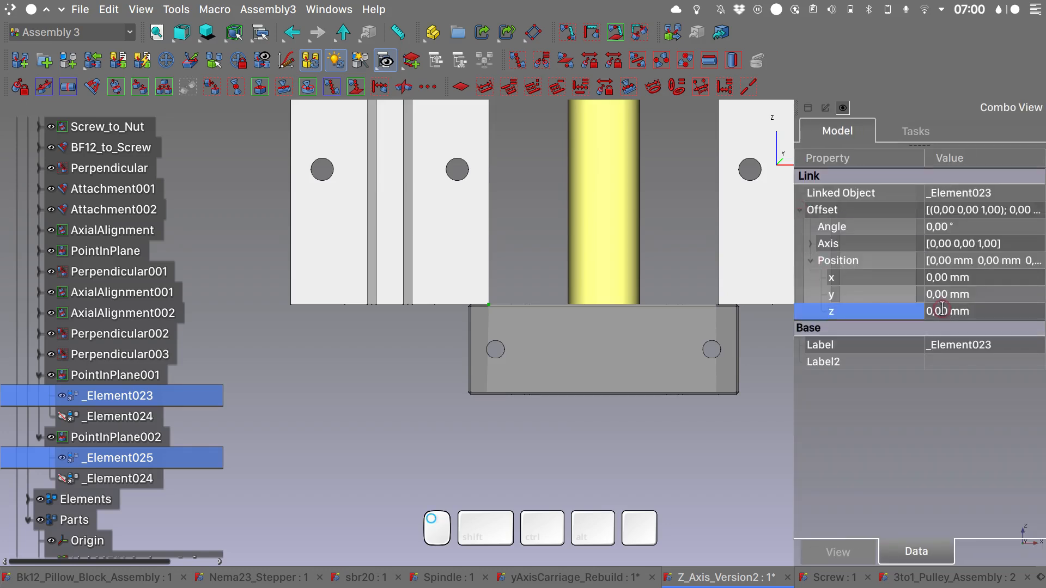
{"action": "type", "text": "-1"}
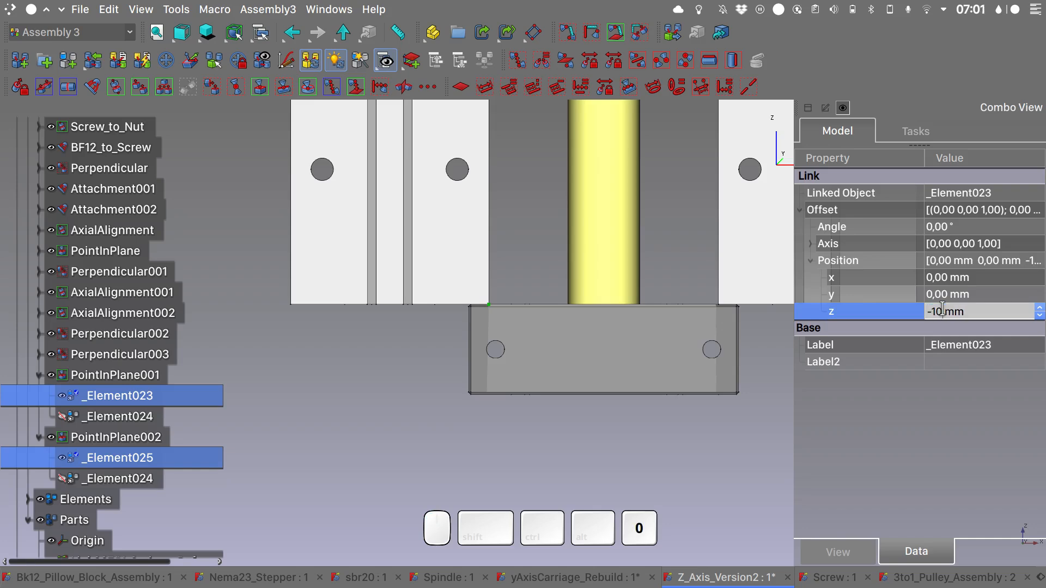
{"action": "key", "text": "Return"}
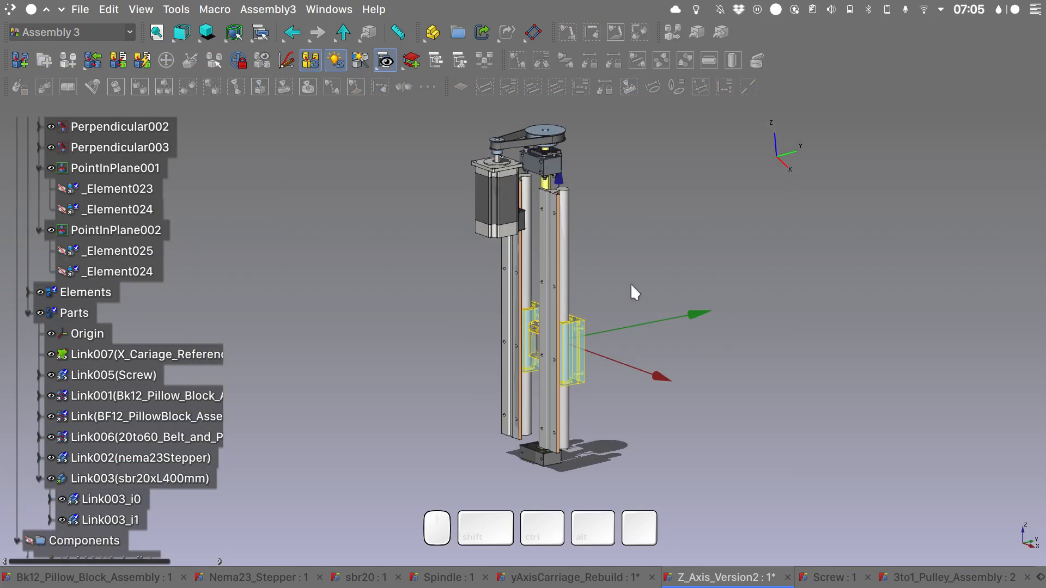
Step: Move the stepper, belt, screw and rail assembly down along Z with the axial move, relative to the carriage reference
{"action": "left_click", "coordinate": [499, 217]}
{"action": "double_click", "coordinate": [510, 207]}
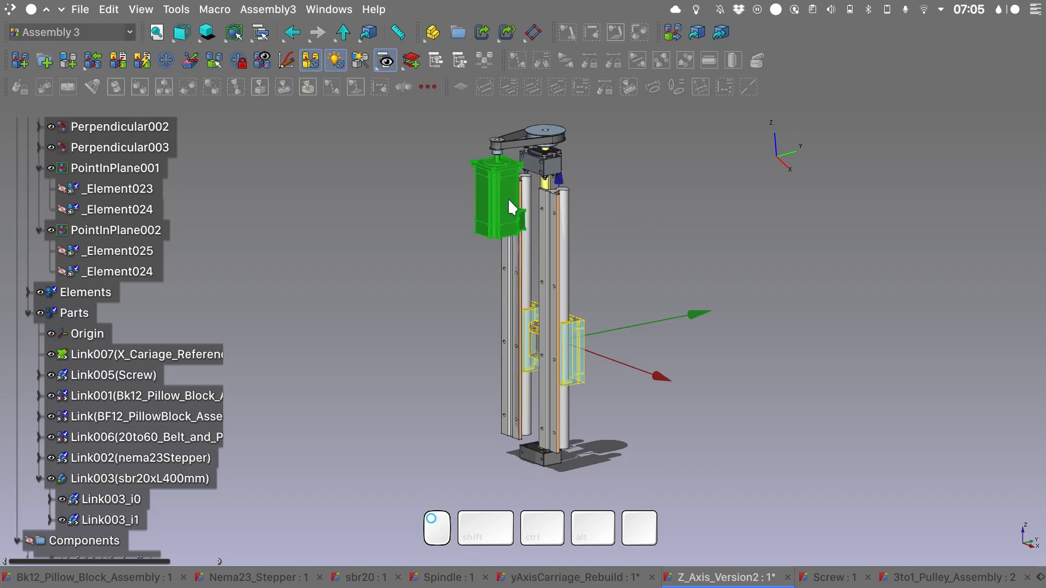
{"action": "key", "text": "a"}
{"action": "key", "text": "a"}
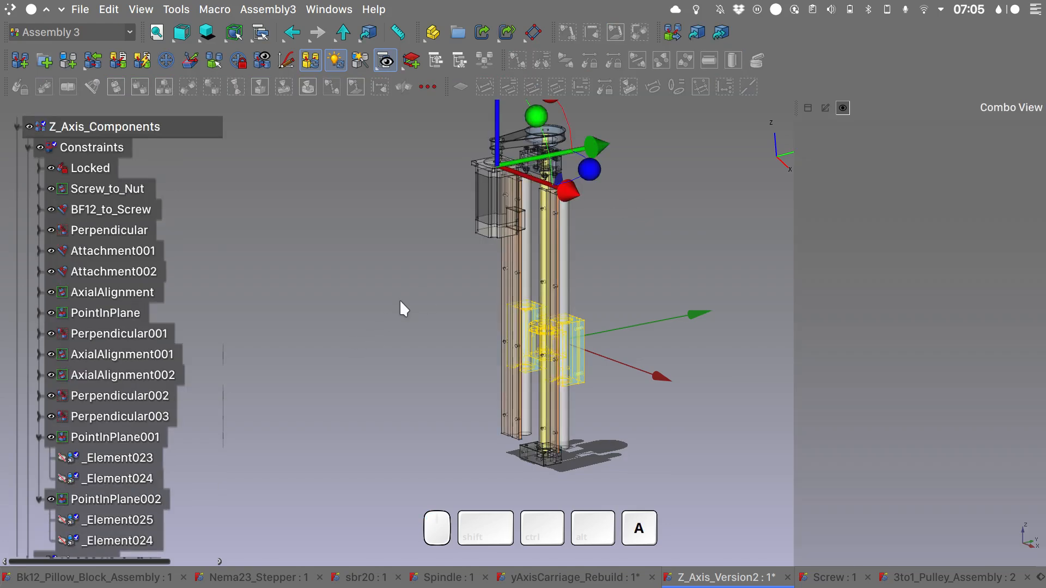
{"action": "middle_click_drag", "start_coordinate": [453, 283], "coordinate": [418, 307], "text": "shift"}
{"action": "scroll", "coordinate": [419, 308], "scroll_direction": "down", "scroll_amount": 3}
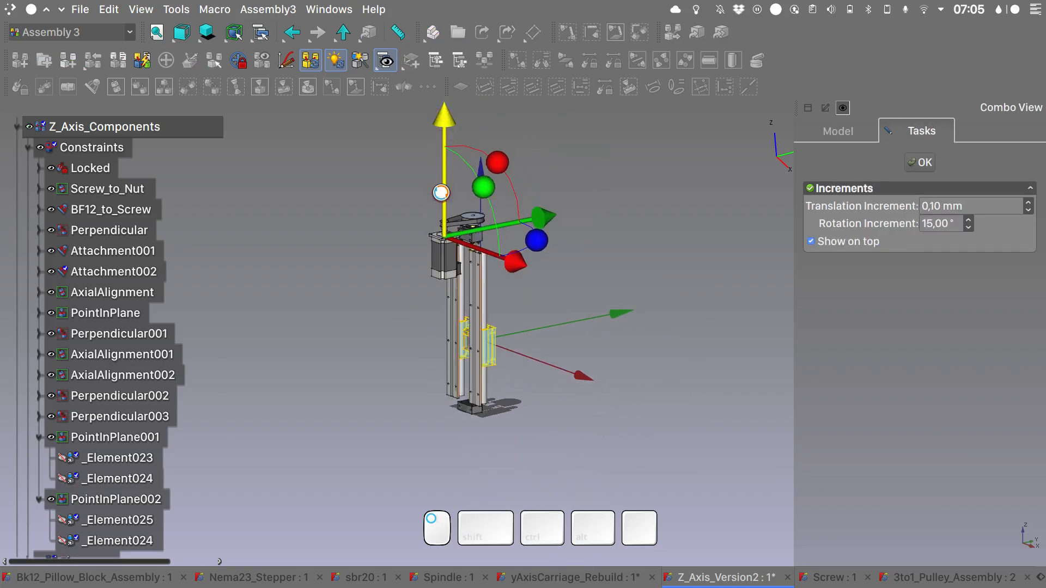
{"action": "left_click_drag", "start_coordinate": [443, 197], "coordinate": [443, 254]}
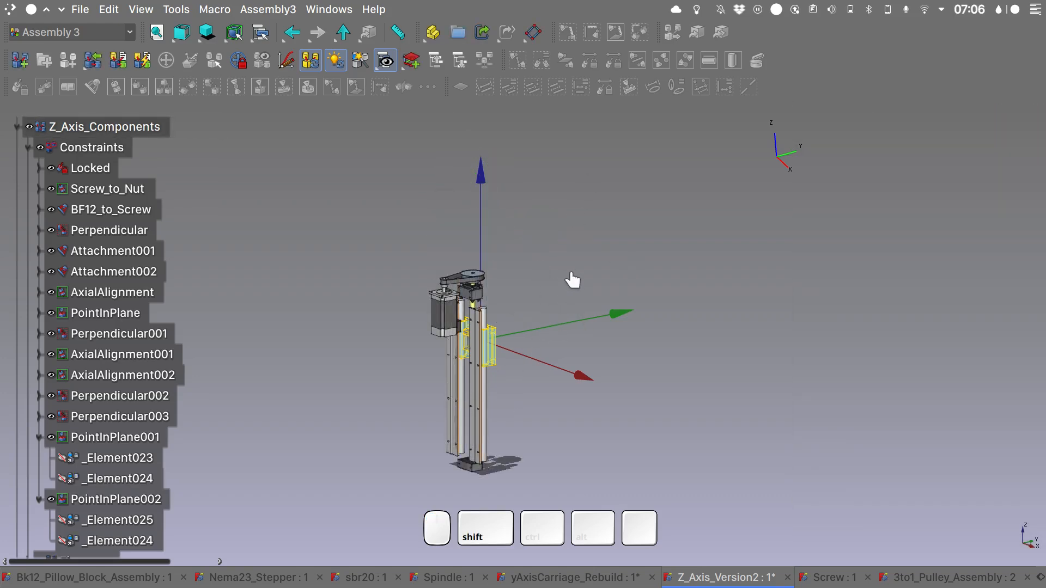
Step: Examine the rails, carriage bearings and pillow blocks of the moved assembly from the front, the side and at an angle
{"action": "scroll", "coordinate": [508, 344], "scroll_direction": "down", "scroll_amount": 5, "text": "shift"}
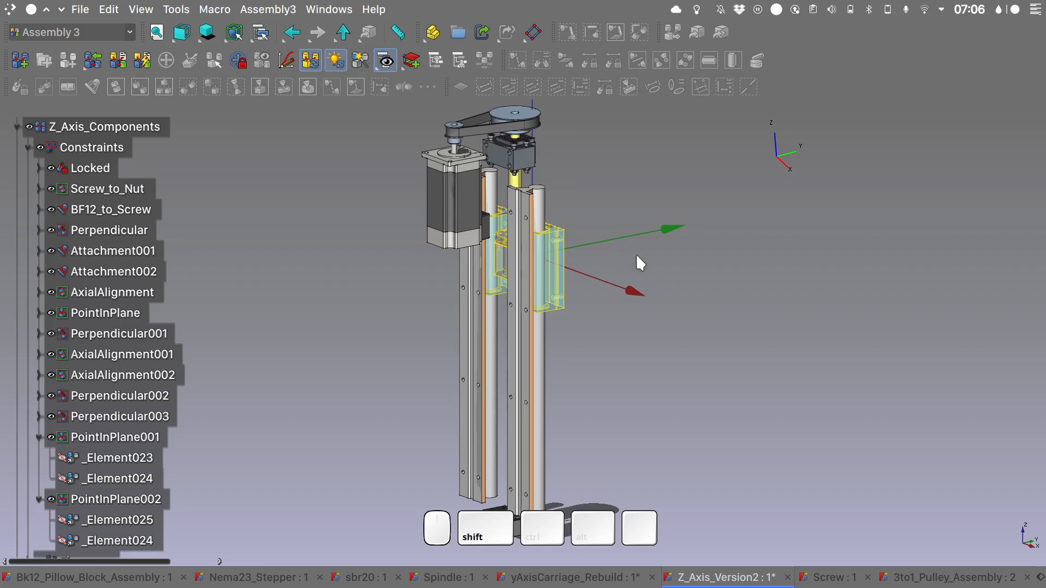
{"action": "key", "text": "1"}
{"action": "scroll", "coordinate": [579, 271], "scroll_direction": "up", "scroll_amount": 2}
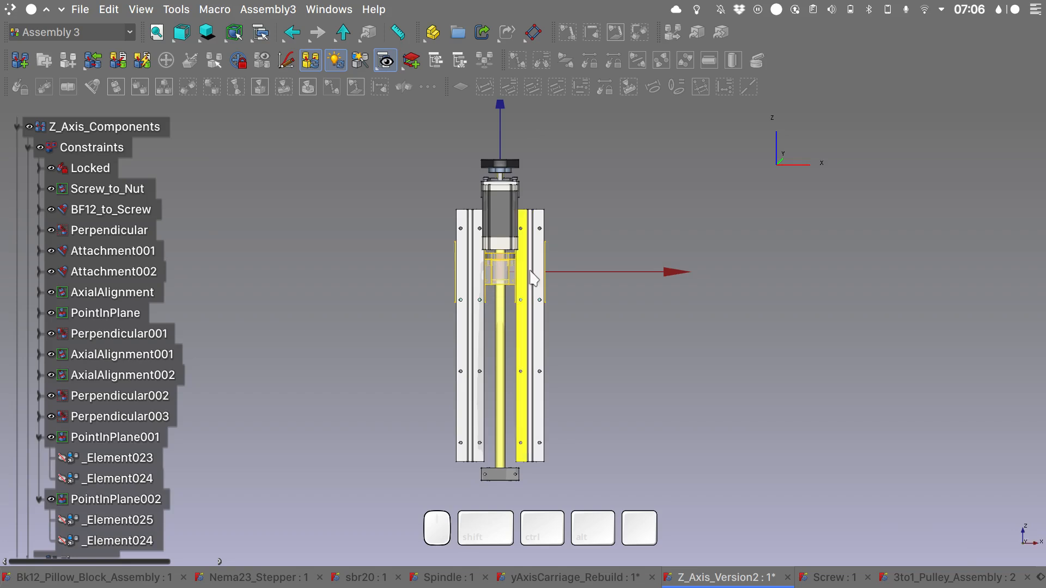
{"action": "middle_click_drag", "start_coordinate": [610, 274], "coordinate": [365, 293], "text": "alt"}
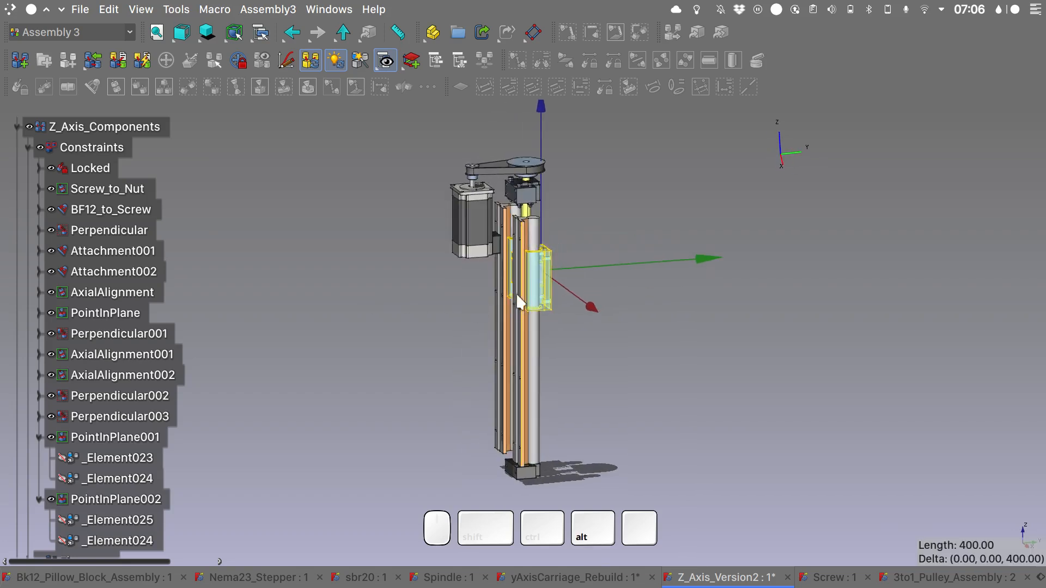
{"action": "scroll", "coordinate": [539, 271], "scroll_direction": "down", "scroll_amount": 5}
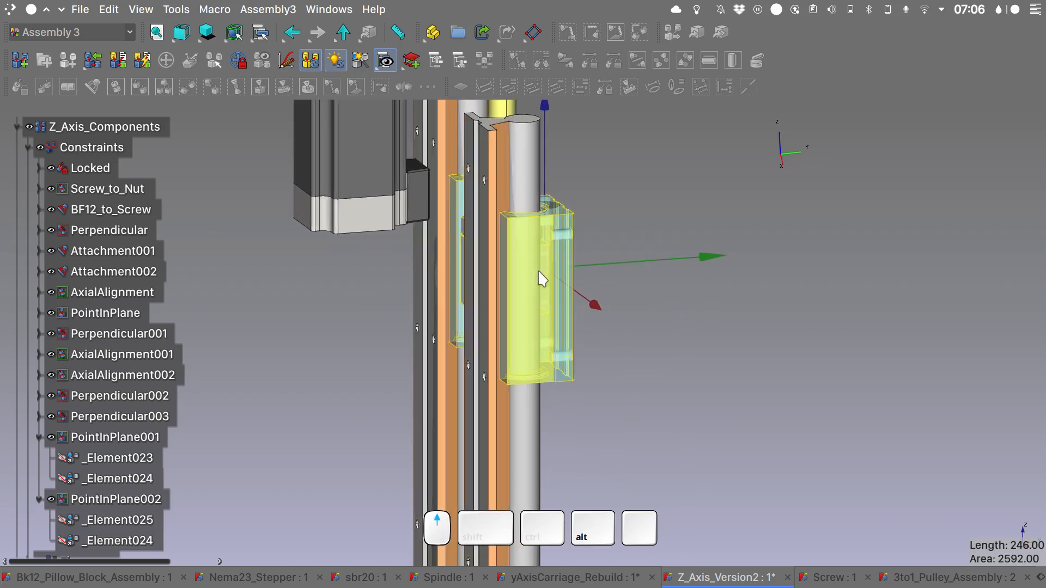
{"action": "scroll", "coordinate": [538, 271], "scroll_direction": "up", "scroll_amount": 4}
{"action": "middle_click_drag", "start_coordinate": [538, 271], "coordinate": [553, 174], "text": "alt+shift"}
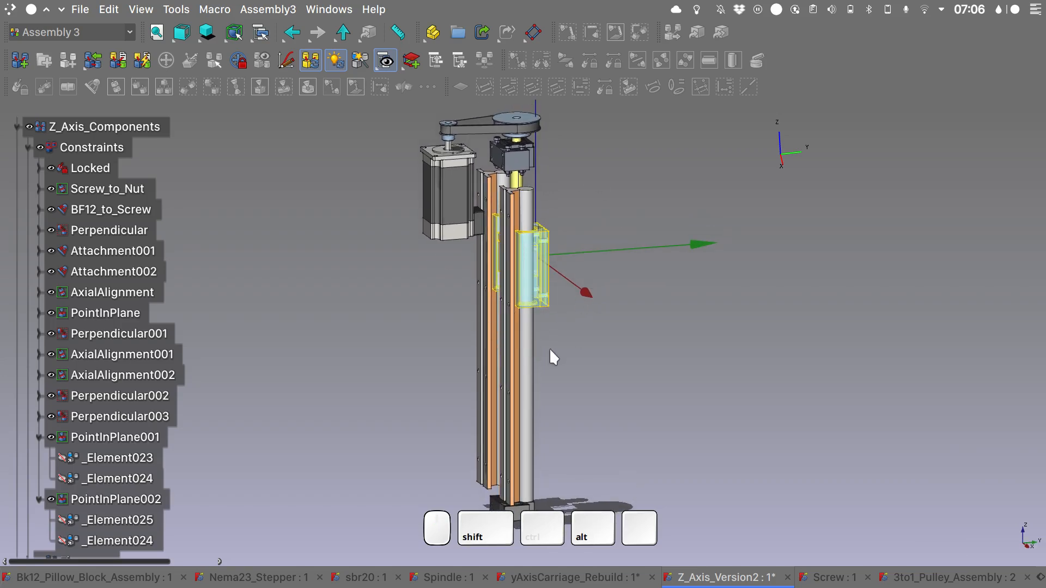
{"action": "middle_click_drag", "start_coordinate": [554, 357], "coordinate": [660, 344], "text": "alt"}
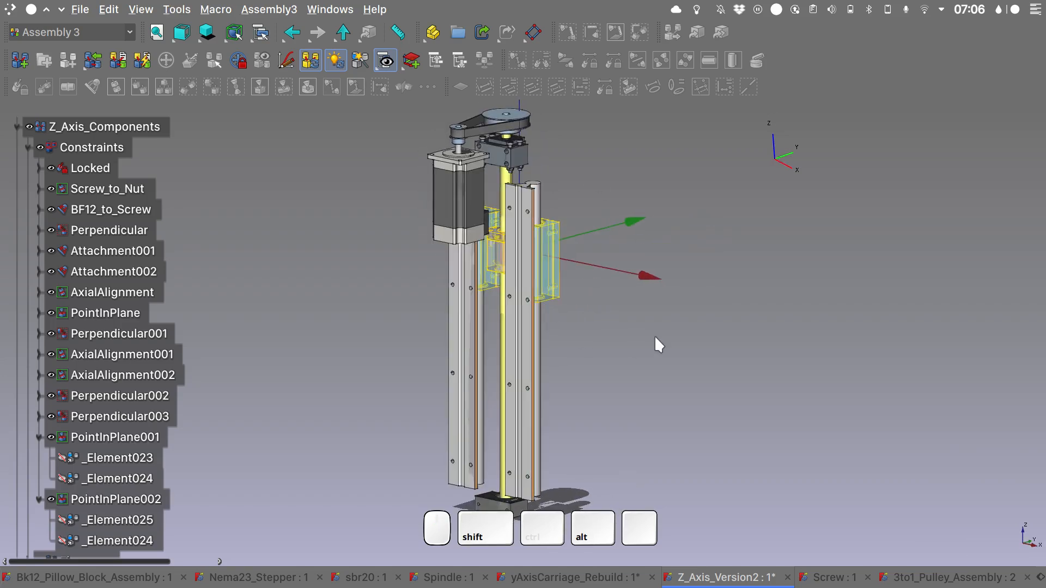
Step: Add a workplane on the front face of the carriage reference's nut mount
{"action": "left_click", "coordinate": [495, 269]}
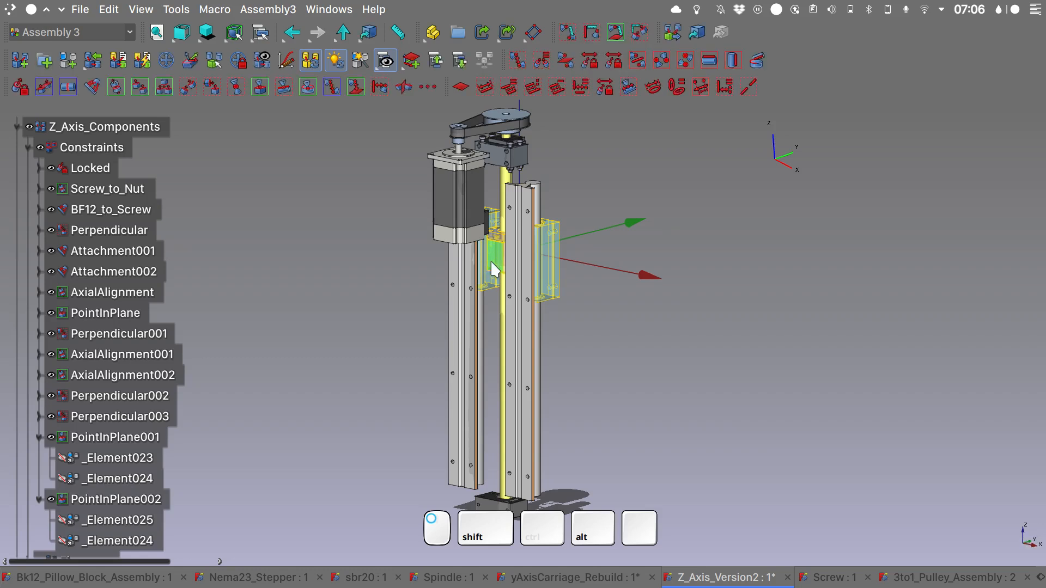
{"action": "left_click", "coordinate": [411, 62]}
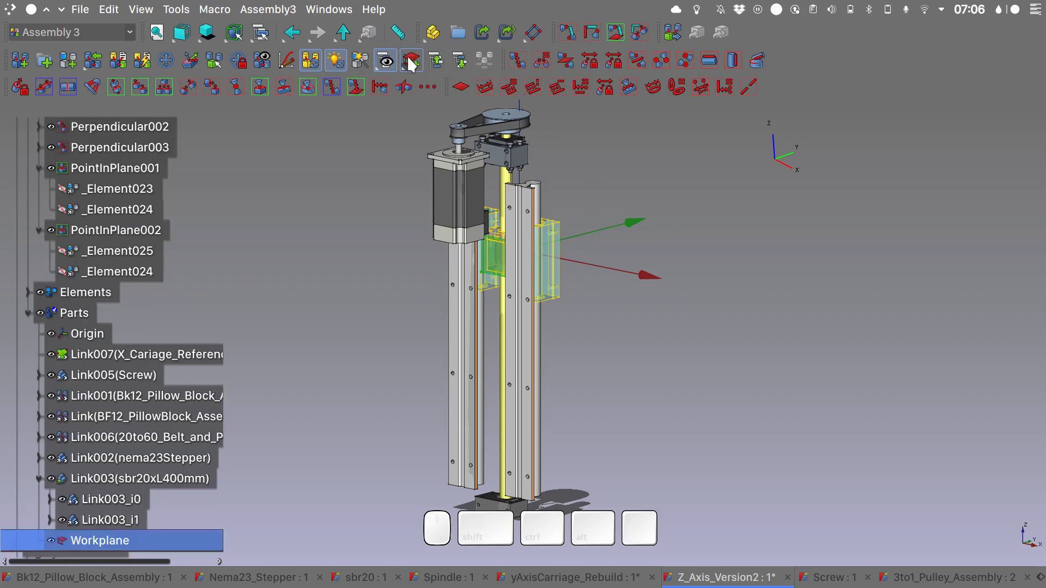
{"action": "left_click", "coordinate": [367, 312]}
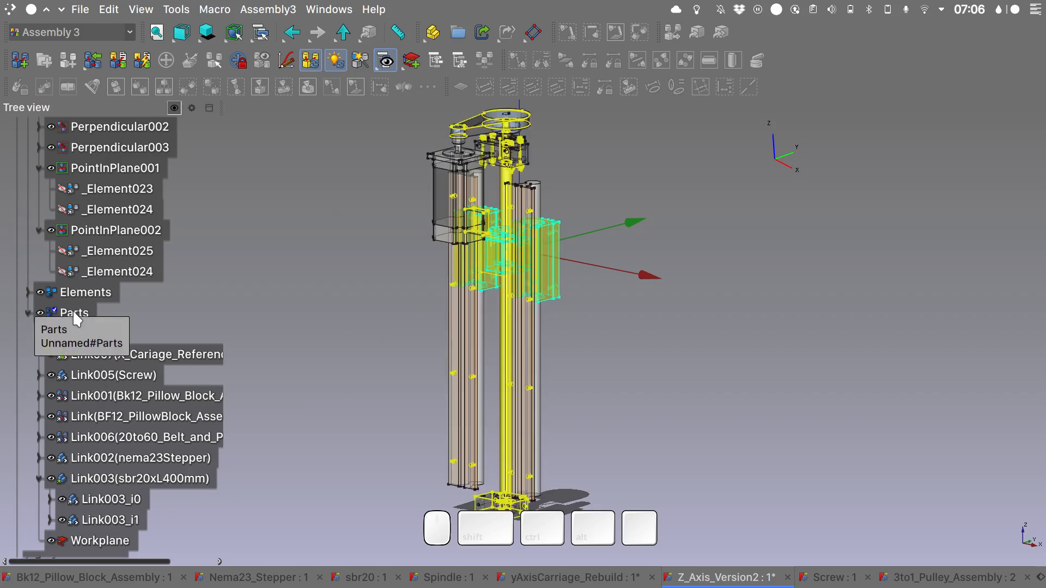
Step: Rotate the workplane about its X axis with Transform so that it lies horizontally through the nut mount
{"action": "right_click", "coordinate": [116, 540]}
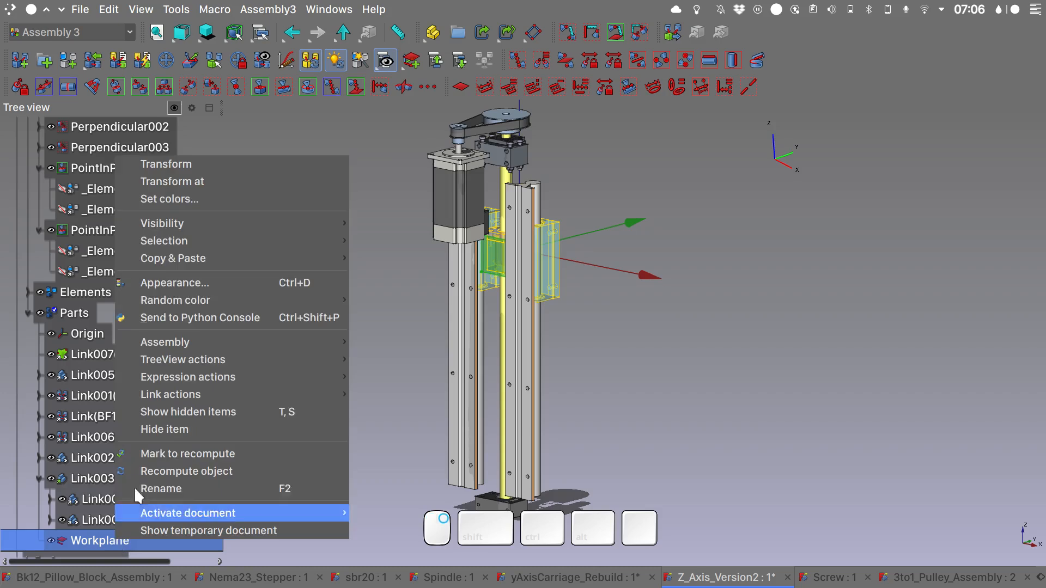
{"action": "left_click", "coordinate": [231, 165]}
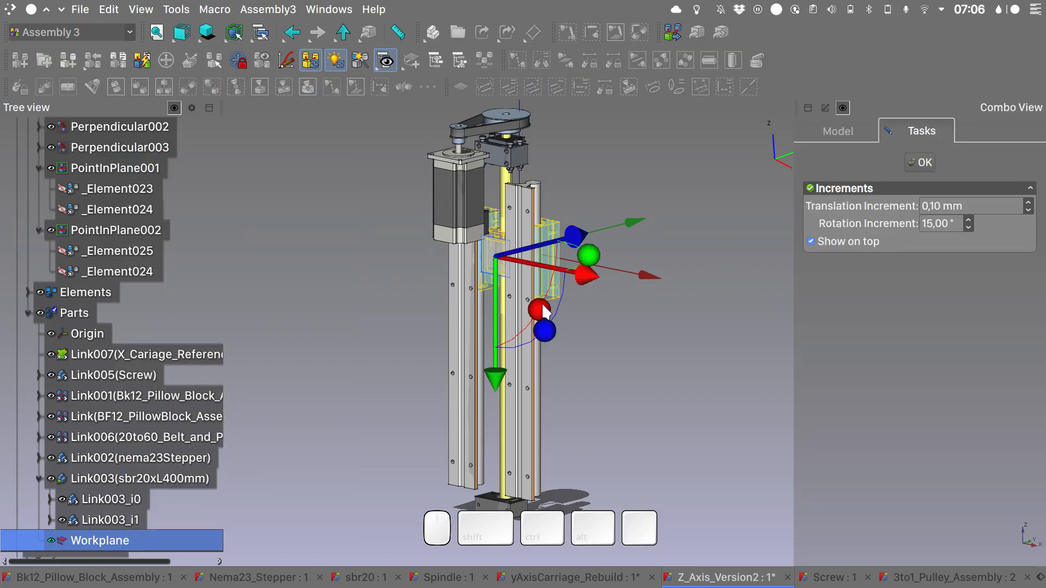
{"action": "left_click_drag", "start_coordinate": [543, 311], "coordinate": [626, 182]}
{"action": "key", "text": "Escape"}
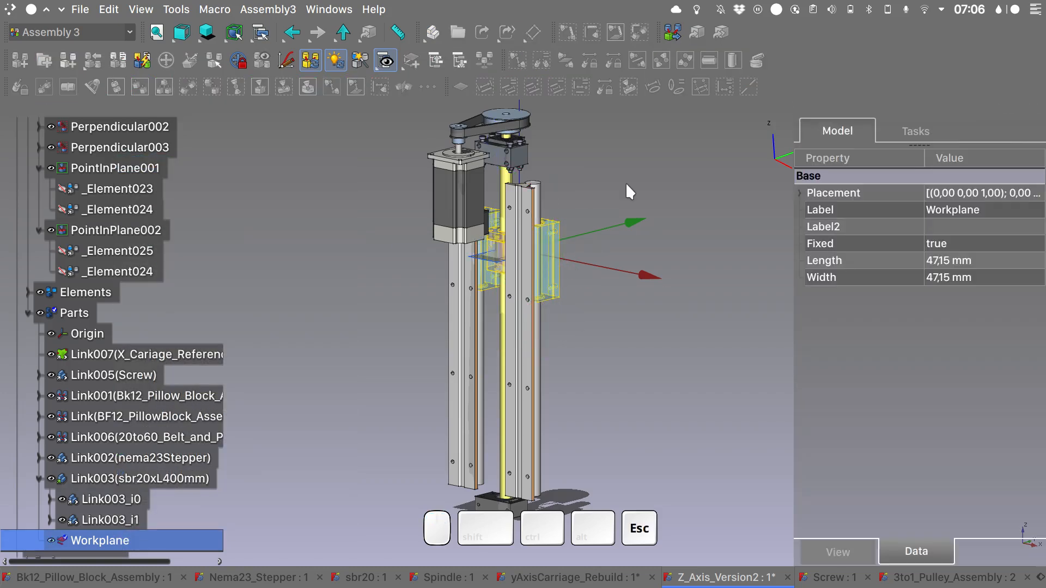
Step: Constrain the top and bottom front corners of the near rail to be symmetric about the workplane with Points Symmetric, and solve the assembly
{"action": "middle_click_drag", "start_coordinate": [623, 187], "coordinate": [663, 146], "text": "shift"}
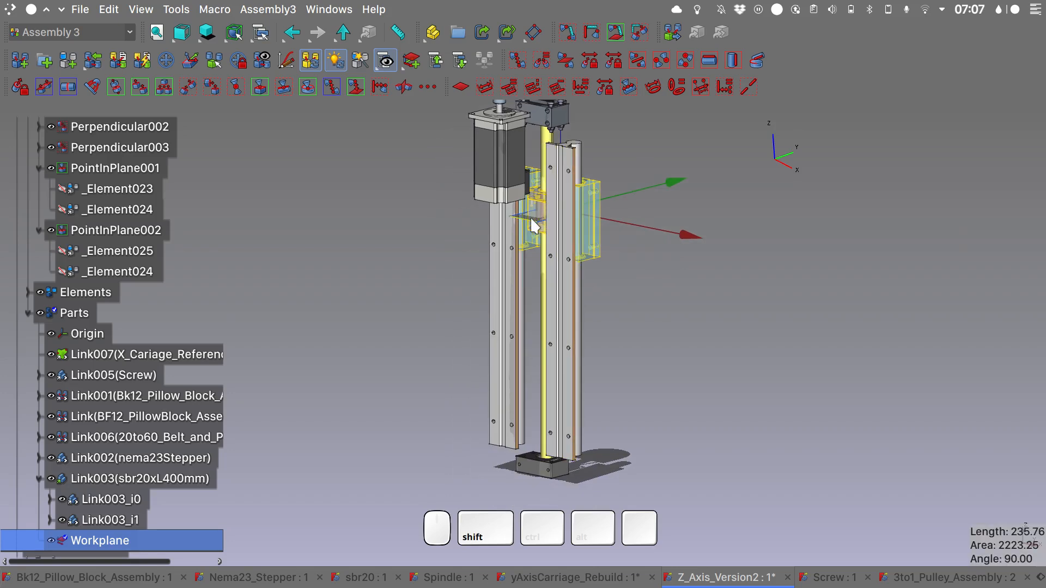
{"action": "scroll", "coordinate": [533, 224], "scroll_direction": "up", "scroll_amount": 5}
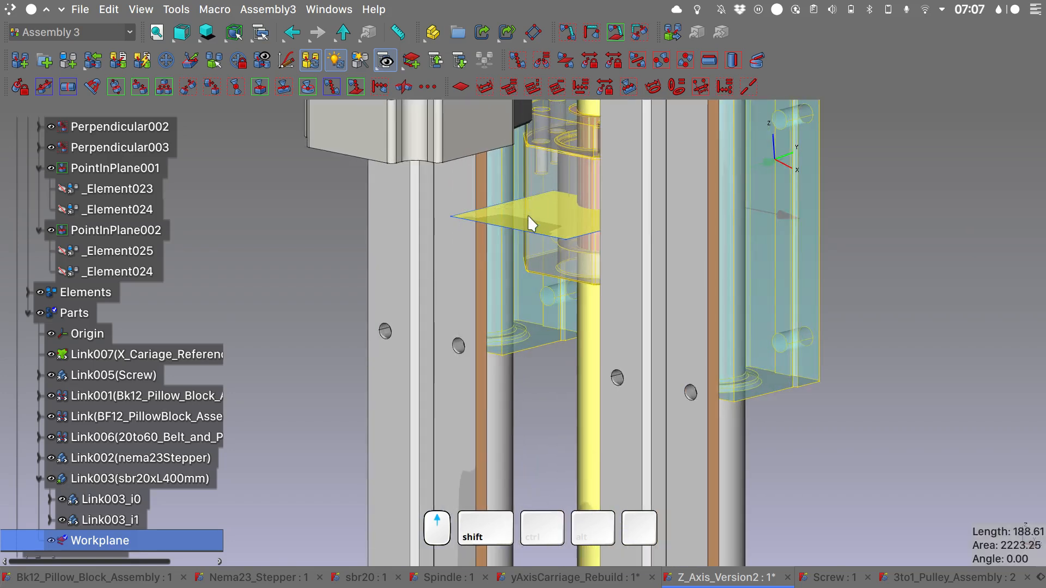
{"action": "scroll", "coordinate": [533, 225], "scroll_direction": "down", "scroll_amount": 5}
{"action": "scroll", "coordinate": [545, 142], "scroll_direction": "up", "scroll_amount": 5}
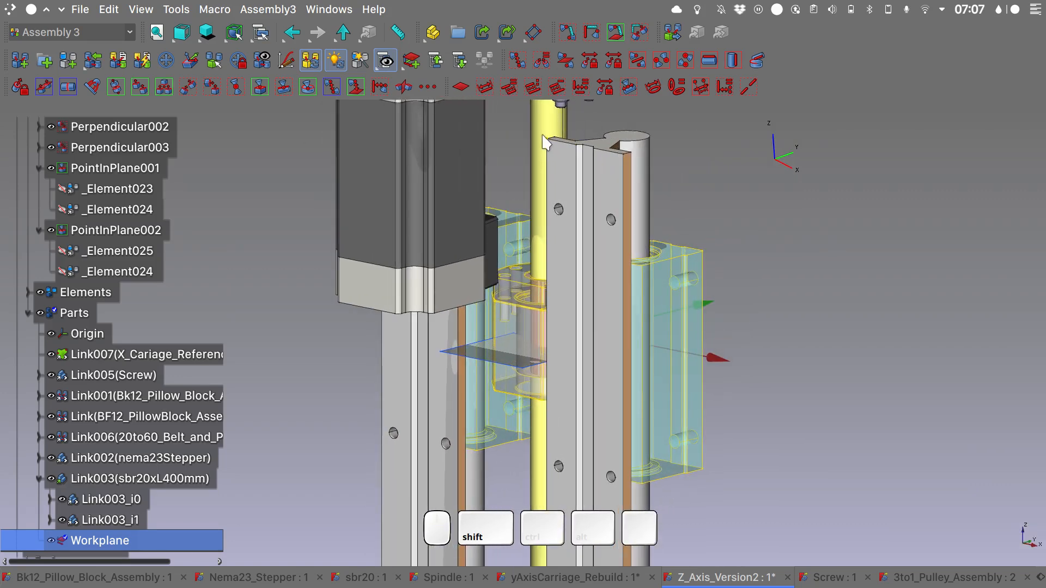
{"action": "left_click", "coordinate": [546, 144]}
{"action": "scroll", "coordinate": [545, 143], "scroll_direction": "down", "scroll_amount": 5}
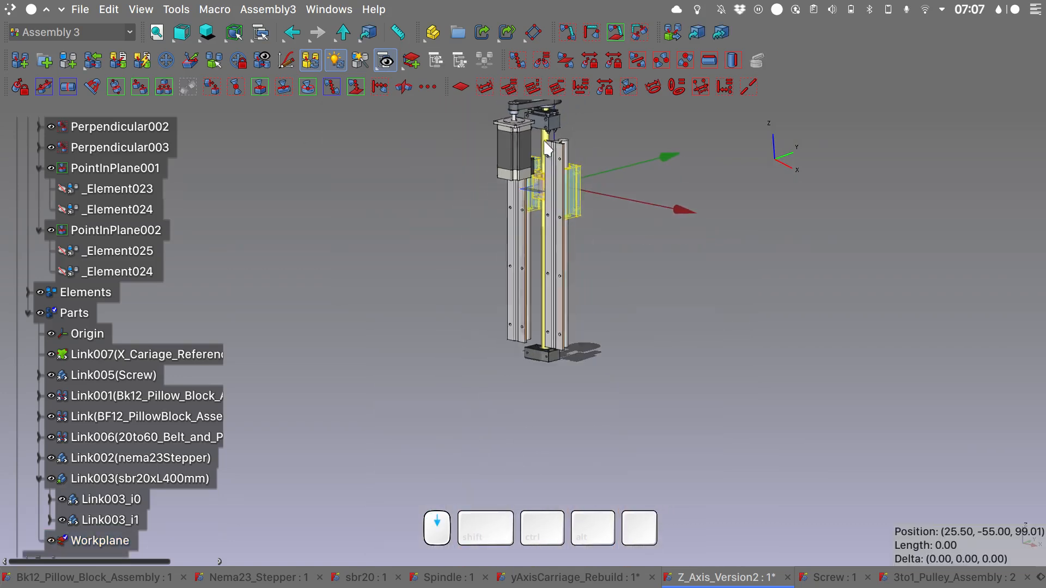
{"action": "scroll", "coordinate": [545, 344], "scroll_direction": "up", "scroll_amount": 3}
{"action": "scroll", "coordinate": [544, 345], "scroll_direction": "up", "scroll_amount": 8}
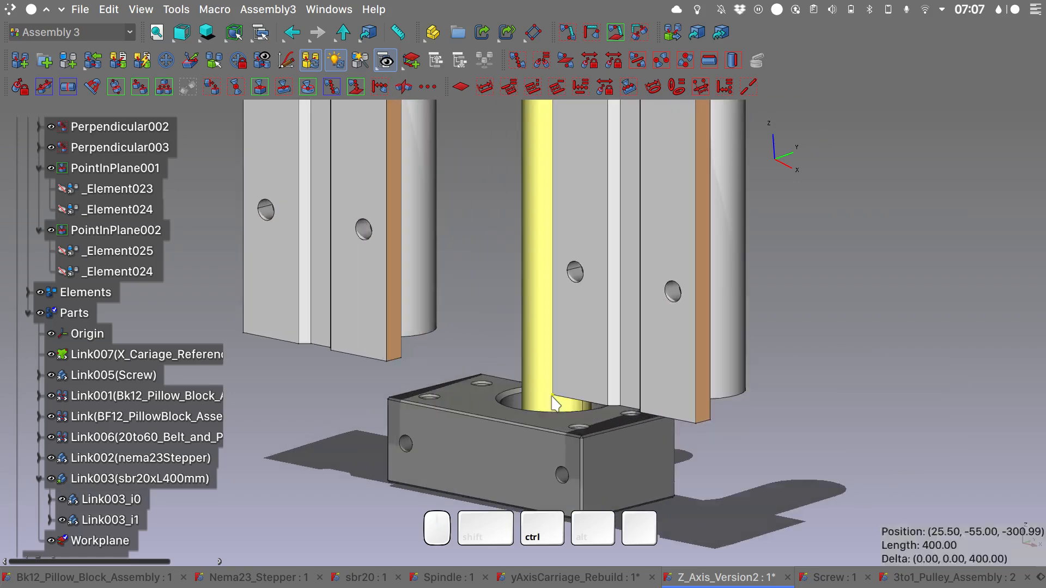
{"action": "left_click", "coordinate": [554, 399], "text": "ctrl"}
{"action": "scroll", "coordinate": [555, 401], "scroll_direction": "down", "scroll_amount": 9}
{"action": "scroll", "coordinate": [535, 148], "scroll_direction": "up", "scroll_amount": 6}
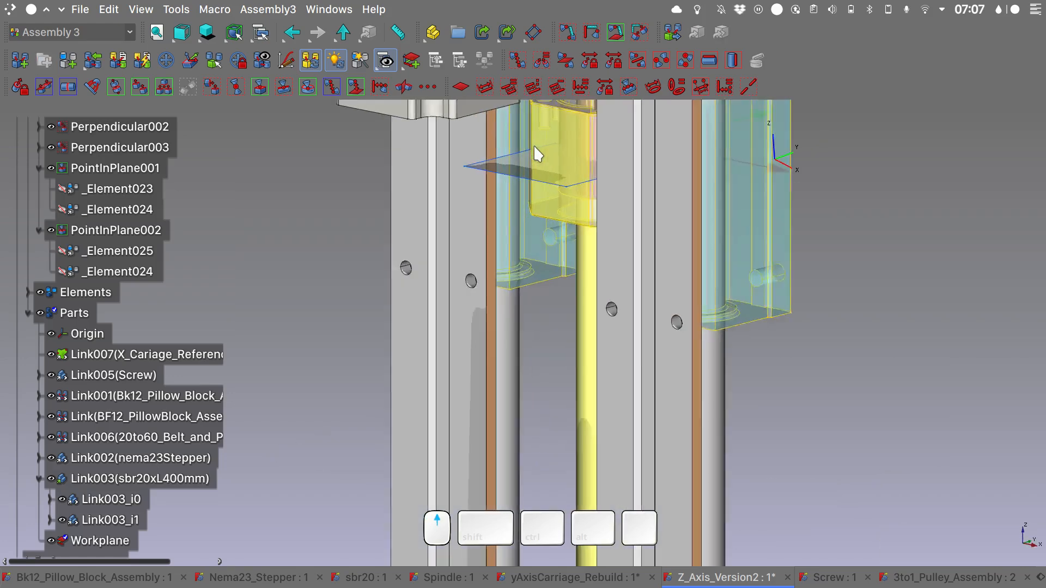
{"action": "left_click", "coordinate": [497, 188], "text": "ctrl"}
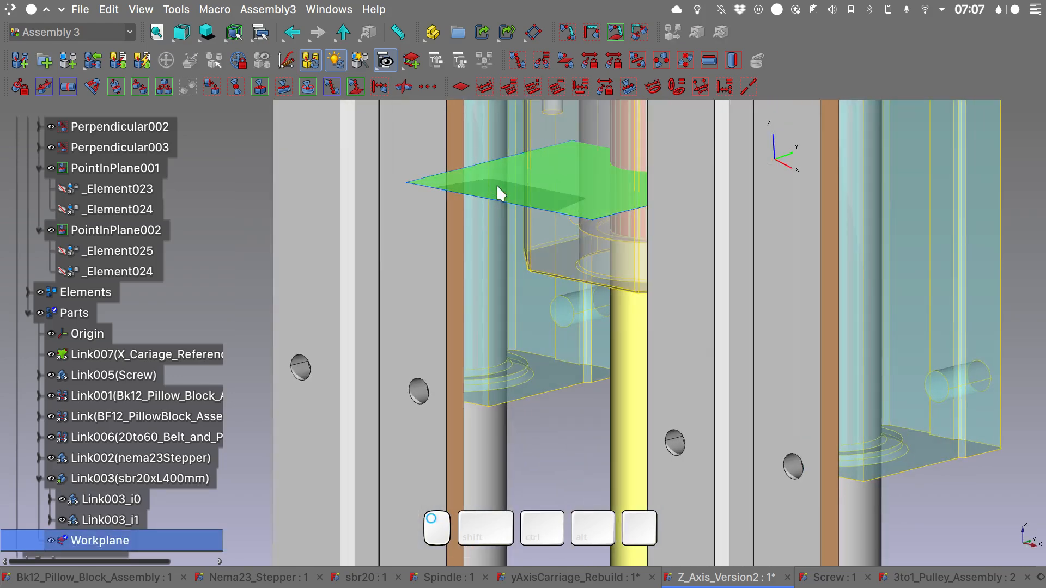
{"action": "scroll", "coordinate": [497, 187], "scroll_direction": "down", "scroll_amount": 6}
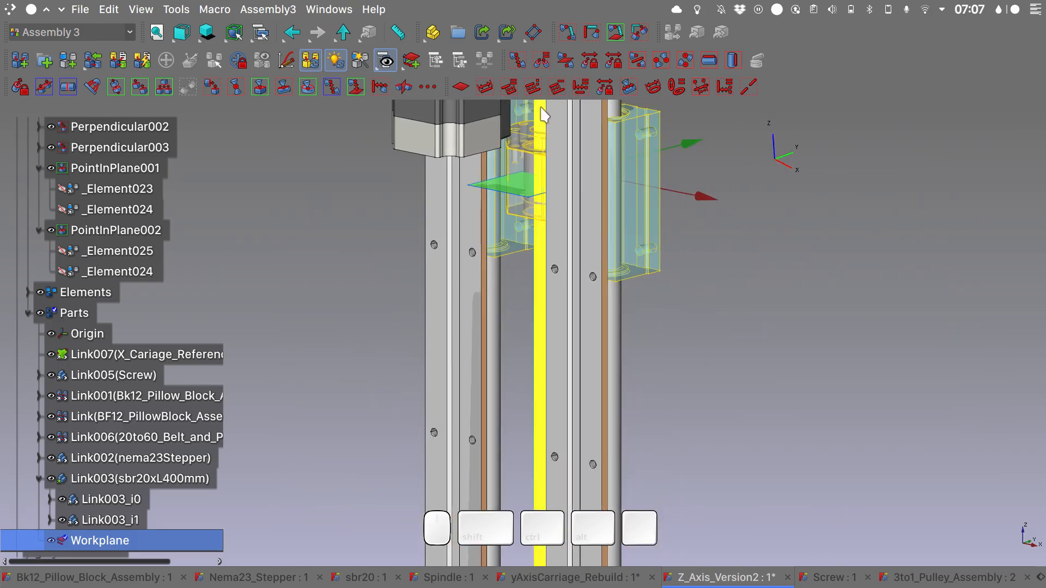
{"action": "left_click", "coordinate": [566, 60]}
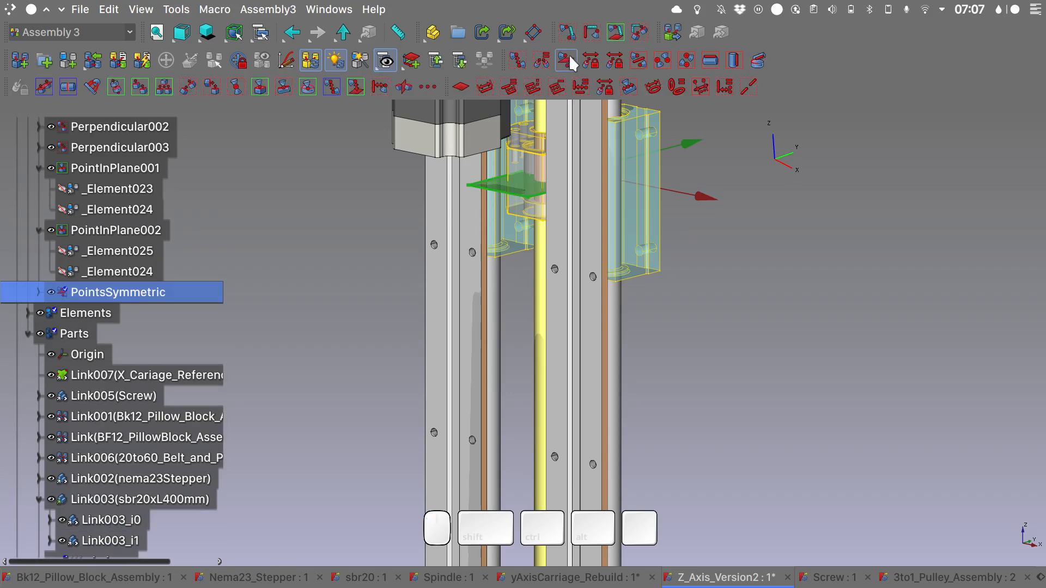
{"action": "scroll", "coordinate": [541, 220], "scroll_direction": "down", "scroll_amount": 5}
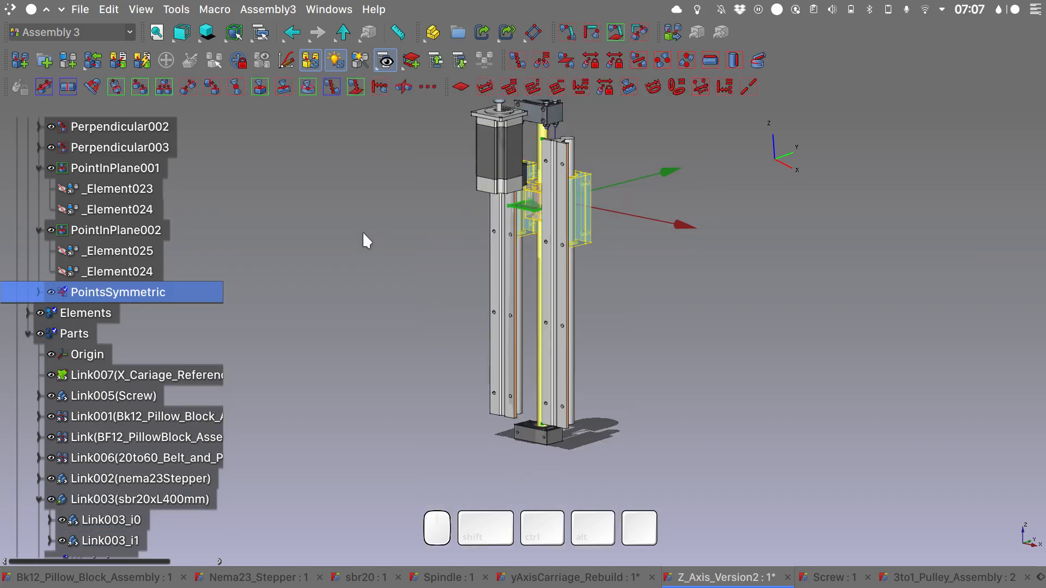
{"action": "left_click", "coordinate": [142, 60]}
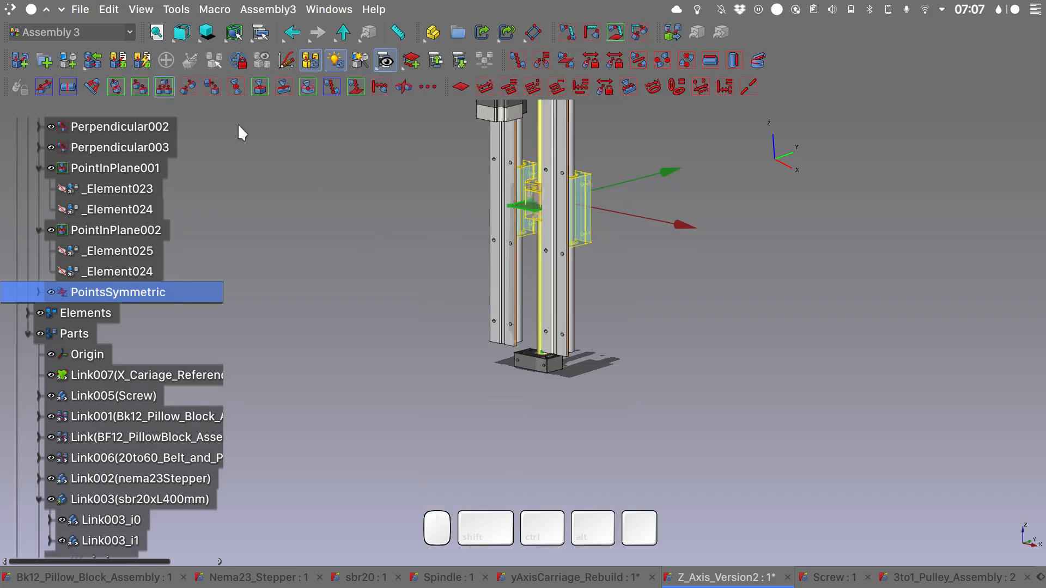
Step: Examine the position of the rails relative to the workplane and carriage bearings from the front and at an angle
{"action": "left_click", "coordinate": [649, 263]}
{"action": "key", "text": "1"}
{"action": "middle_click_drag", "start_coordinate": [649, 262], "coordinate": [691, 370], "text": "shift"}
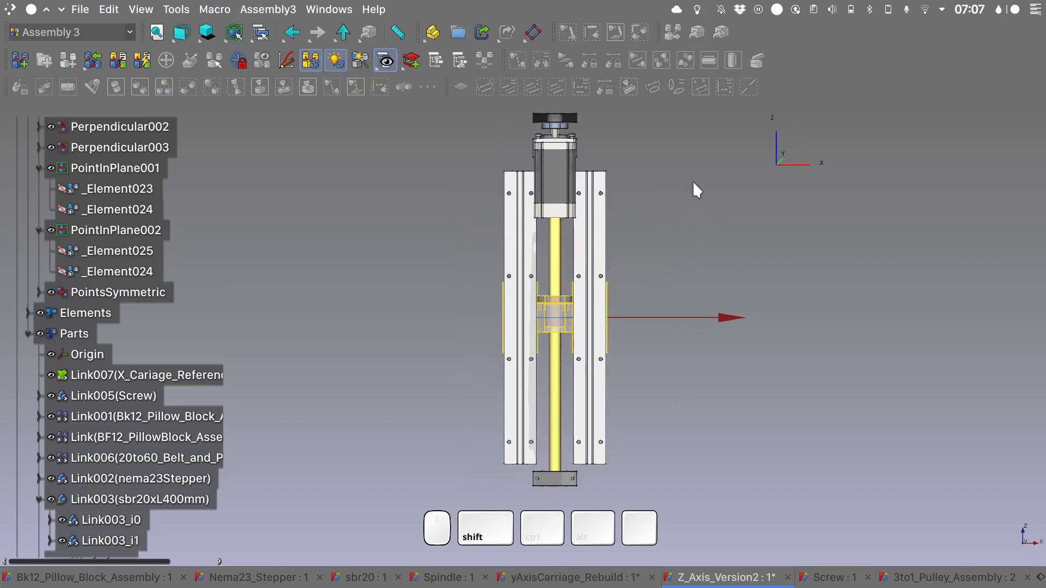
{"action": "middle_click_drag", "start_coordinate": [636, 342], "coordinate": [567, 323], "text": "alt"}
{"action": "scroll", "coordinate": [567, 323], "scroll_direction": "up", "scroll_amount": 6}
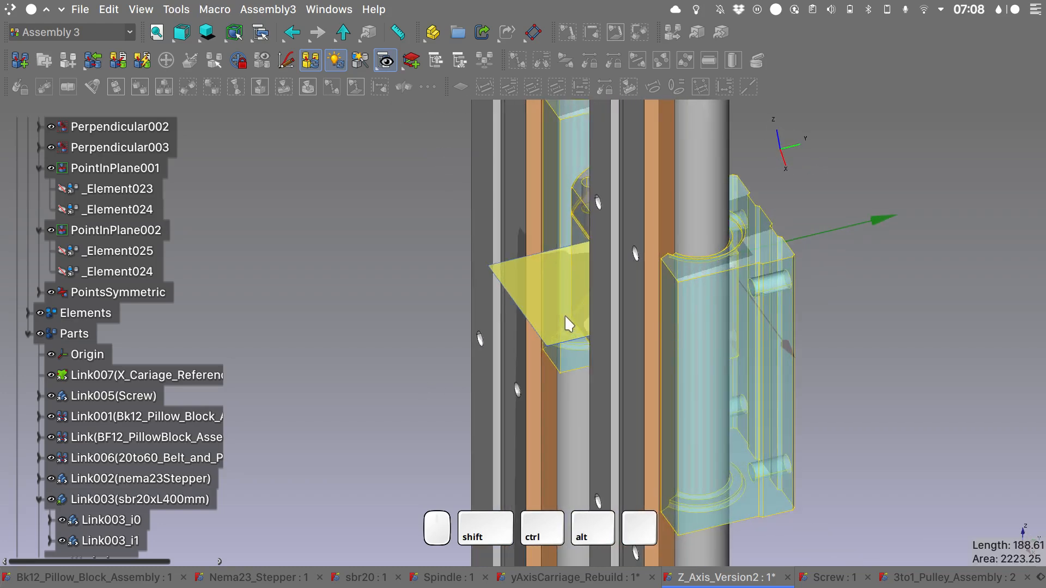
{"action": "key", "text": "v"}
{"action": "key", "text": "f"}
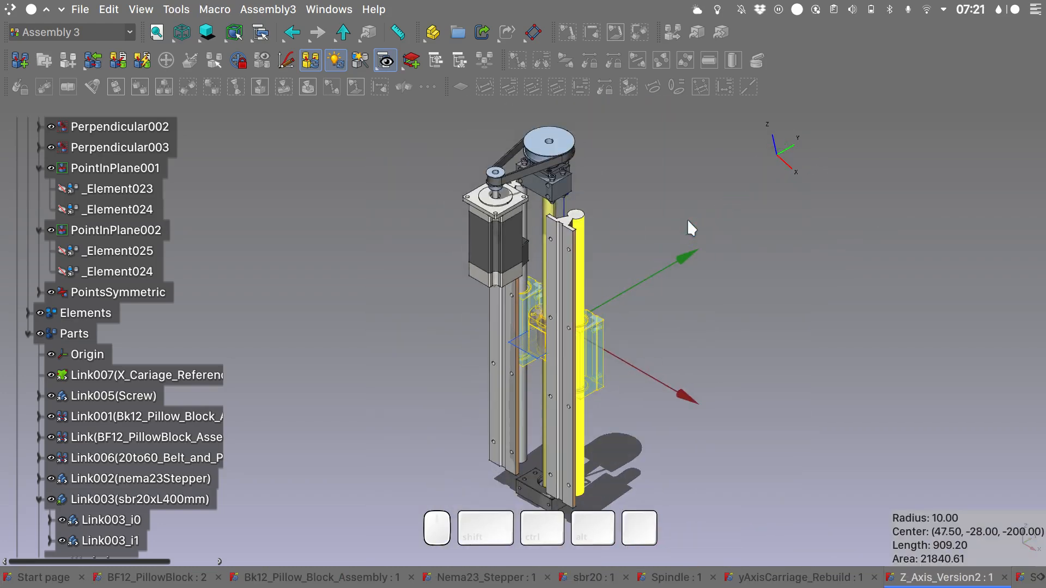
{"action": "middle_click_drag", "start_coordinate": [687, 218], "coordinate": [626, 247], "text": "shift"}
{"action": "scroll", "coordinate": [634, 224], "scroll_direction": "down", "scroll_amount": 2, "text": "shift"}
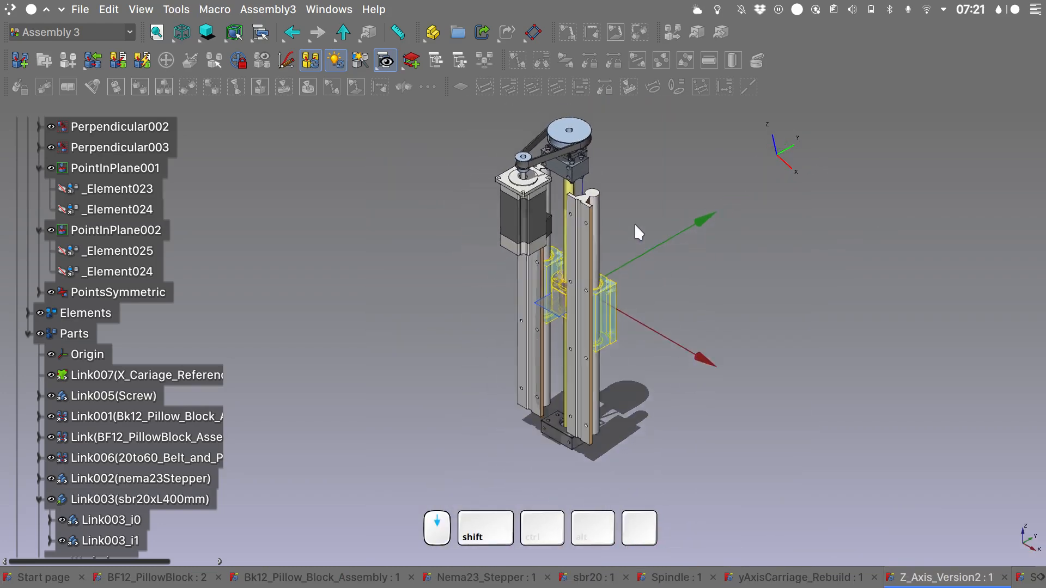
{"action": "scroll", "coordinate": [634, 223], "scroll_direction": "down", "scroll_amount": 2, "text": "shift"}
Step: Show the Spindle link from the Components group and move it into the Z_Axis_Components assembly
{"action": "scroll", "coordinate": [103, 262], "scroll_direction": "up", "scroll_amount": 5}
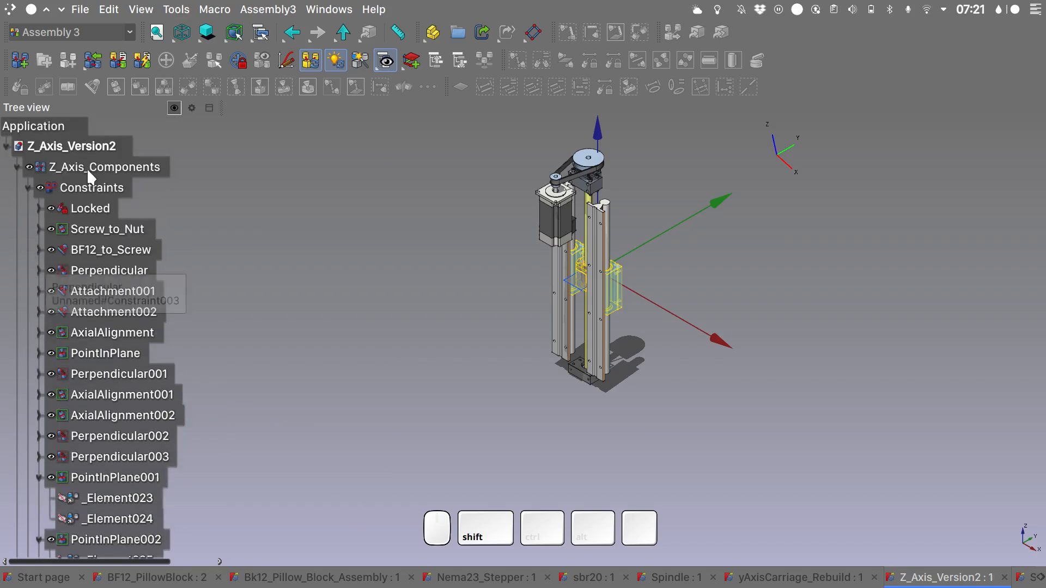
{"action": "left_click", "coordinate": [17, 167]}
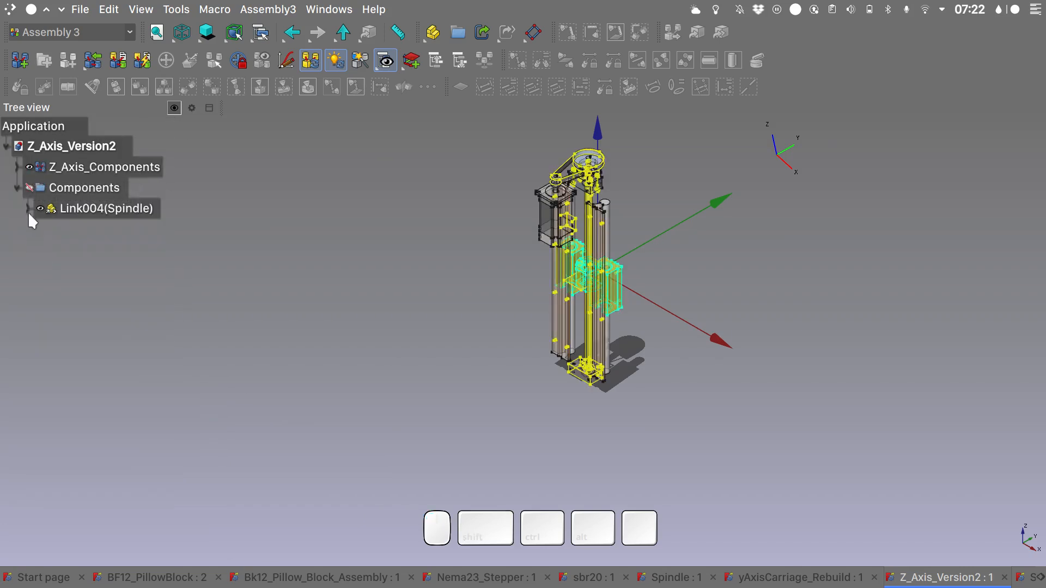
{"action": "left_click", "coordinate": [130, 211]}
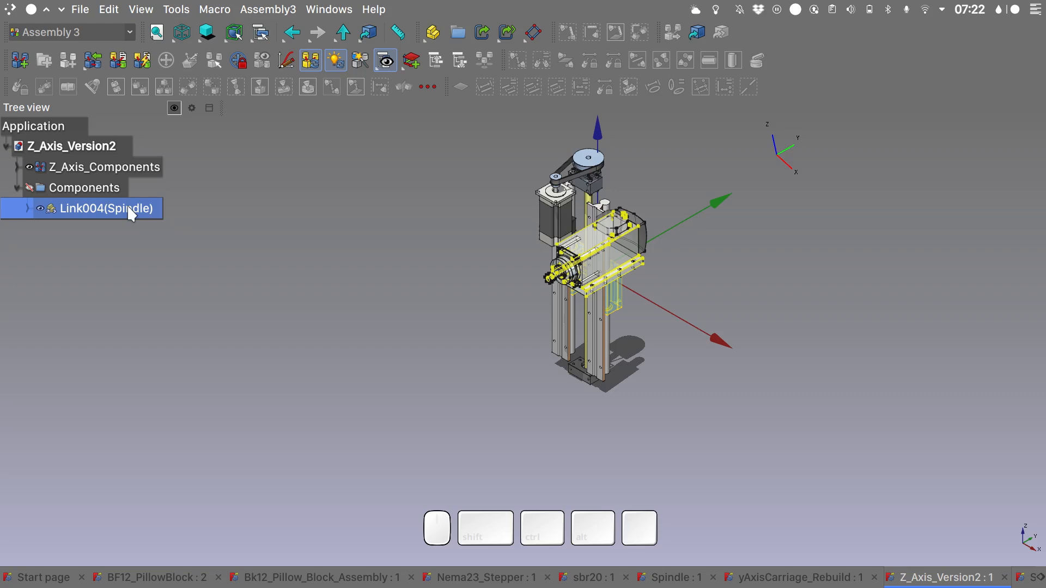
{"action": "left_click_drag", "start_coordinate": [130, 212], "coordinate": [120, 164]}
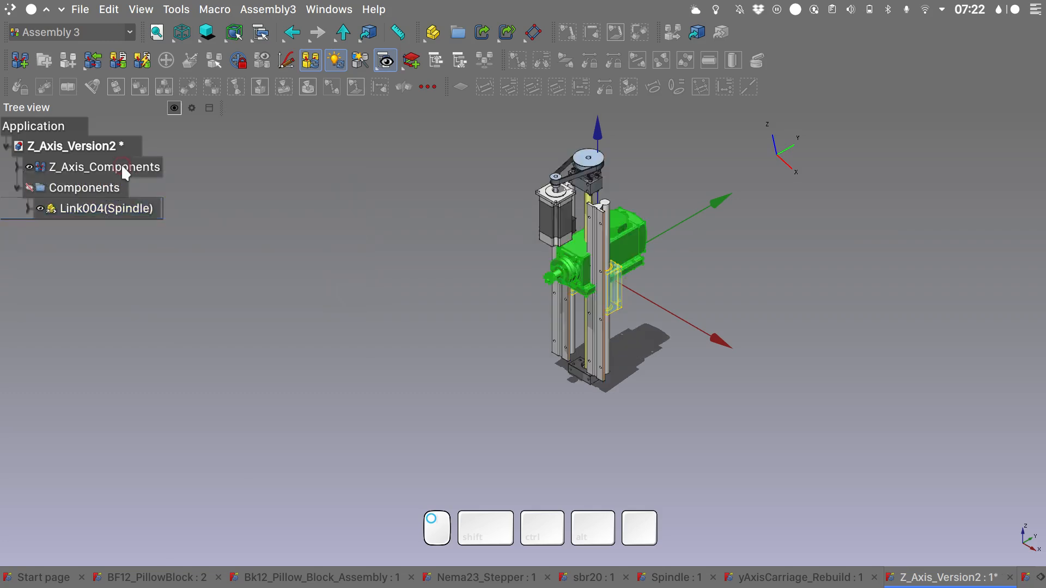
Step: Rotate the spindle with the axial move so its collet points down, and lower it along Z in front of the rails
{"action": "left_click", "coordinate": [18, 167]}
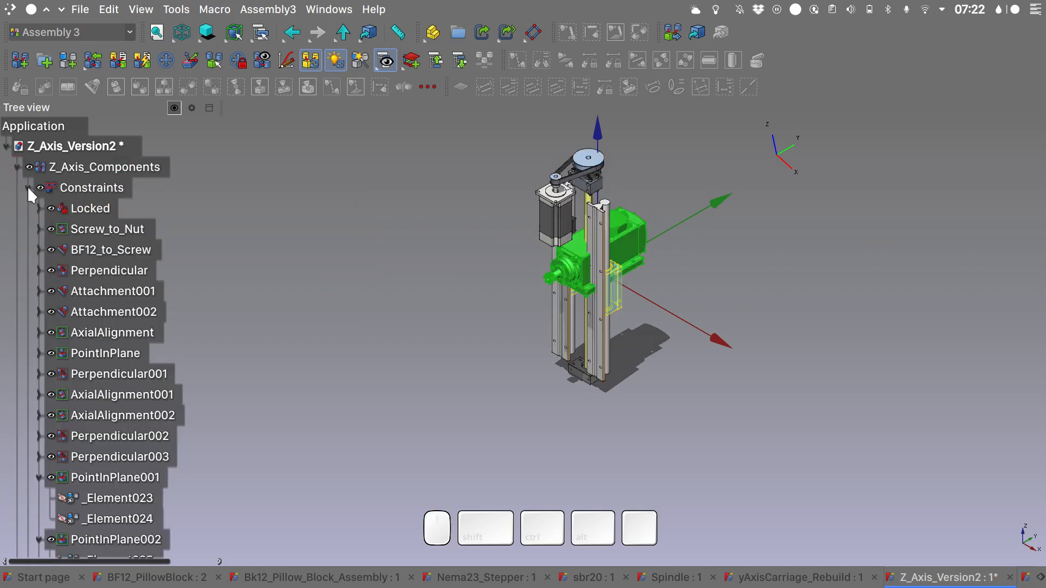
{"action": "left_click", "coordinate": [27, 187]}
{"action": "left_click", "coordinate": [137, 477]}
{"action": "key", "text": "a"}
{"action": "key", "text": "m"}
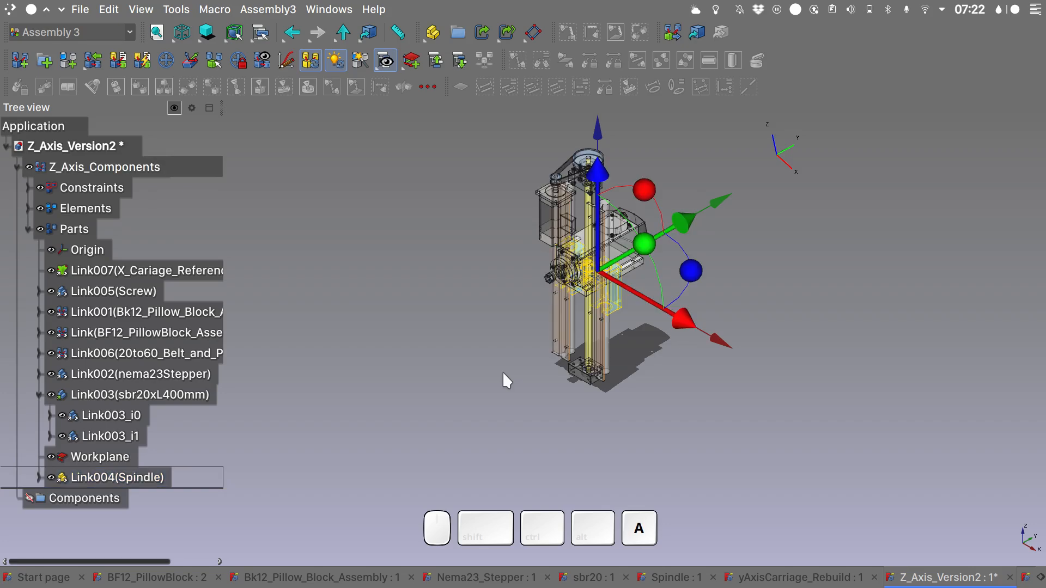
{"action": "left_click_drag", "start_coordinate": [641, 189], "coordinate": [534, 269]}
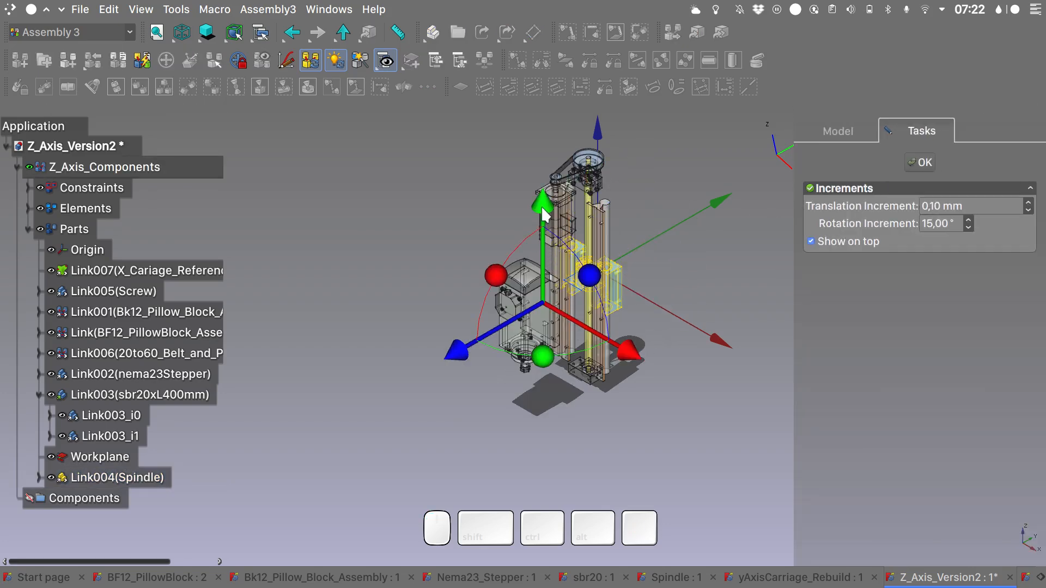
{"action": "left_click_drag", "start_coordinate": [542, 209], "coordinate": [542, 211]}
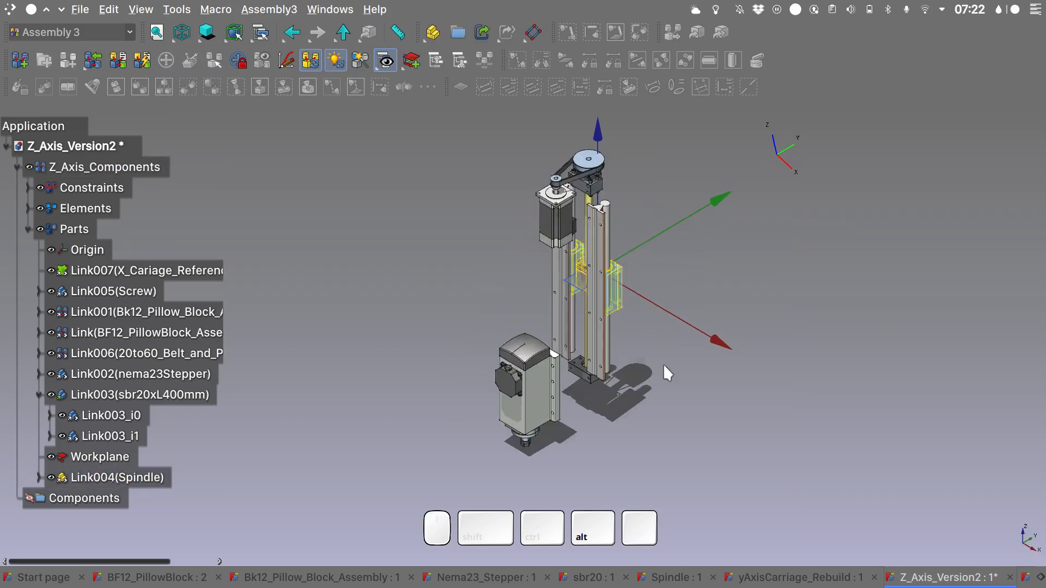
Step: Examine the near rail's mounting face and the bottom face of the spindle's mounting block from the side, at an angle and from below
{"action": "middle_click_drag", "start_coordinate": [662, 365], "coordinate": [606, 374], "text": "alt"}
{"action": "scroll", "coordinate": [544, 384], "scroll_direction": "up", "scroll_amount": 4, "text": "alt"}
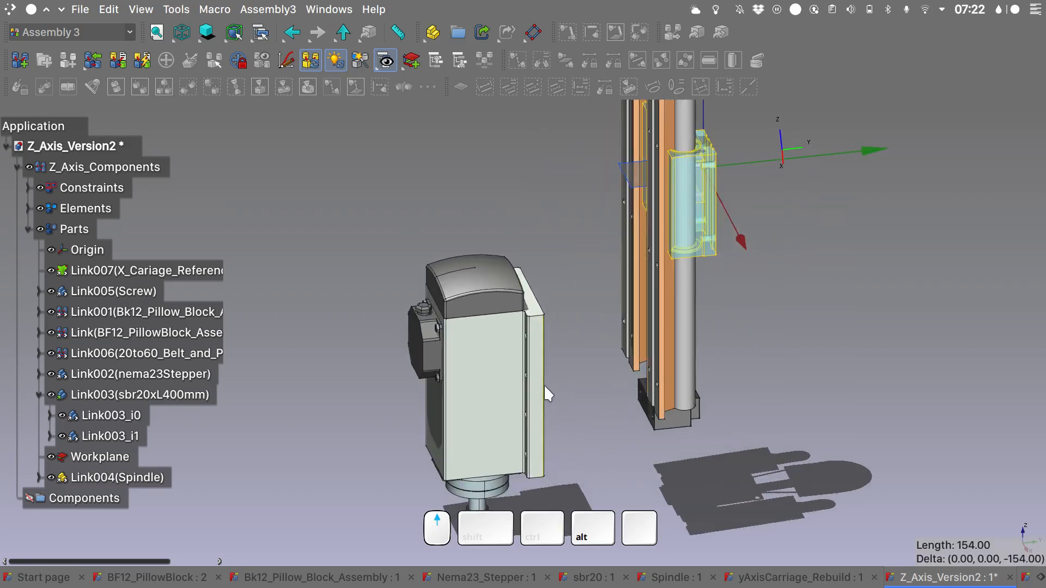
{"action": "key", "text": "3"}
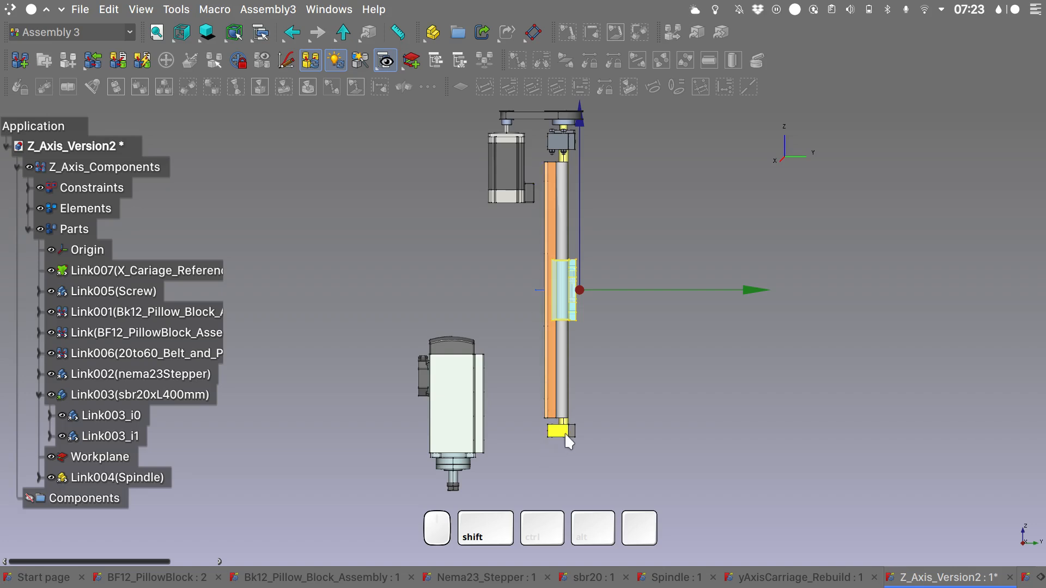
{"action": "middle_click_drag", "start_coordinate": [518, 420], "coordinate": [653, 420], "text": "alt"}
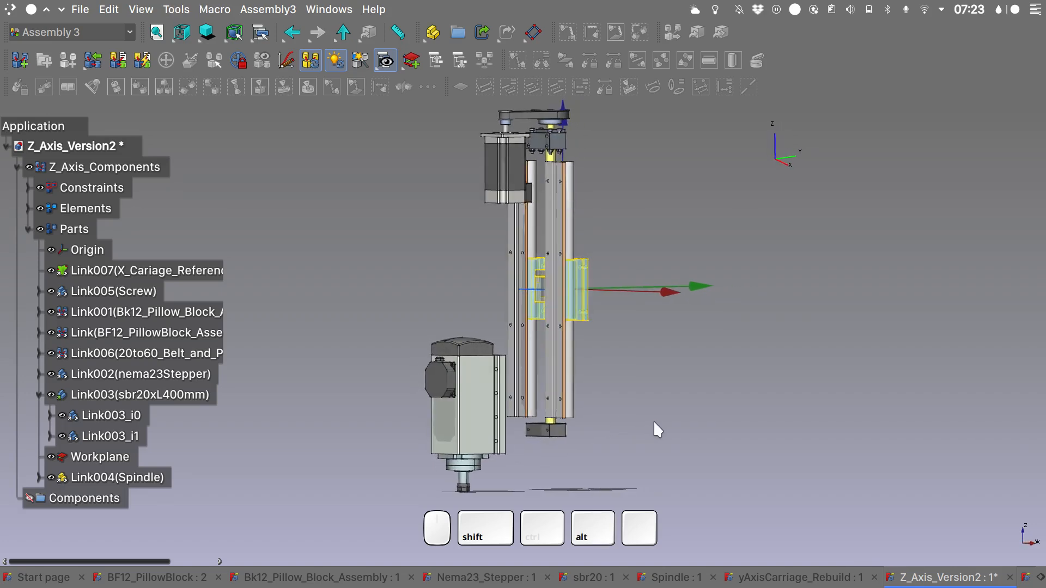
{"action": "scroll", "coordinate": [559, 415], "scroll_direction": "up", "scroll_amount": 5}
{"action": "left_click", "coordinate": [559, 415]}
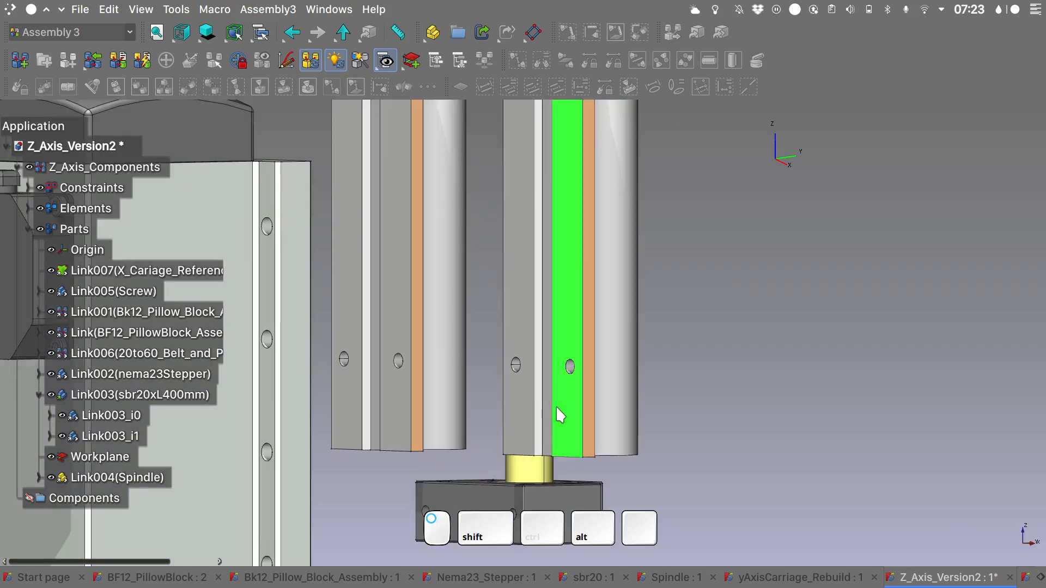
{"action": "scroll", "coordinate": [557, 417], "scroll_direction": "down", "scroll_amount": 5}
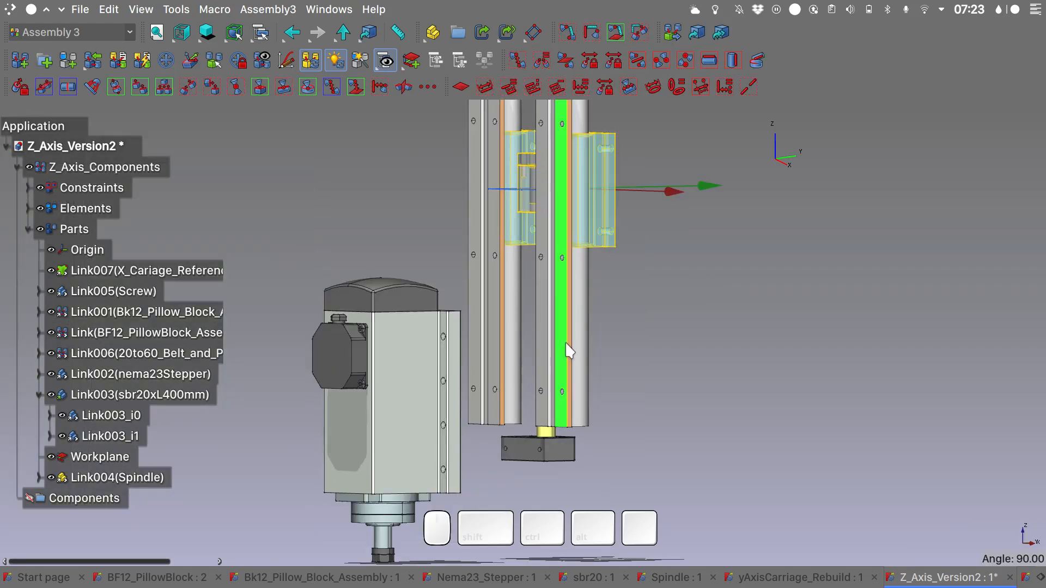
{"action": "key", "text": "3"}
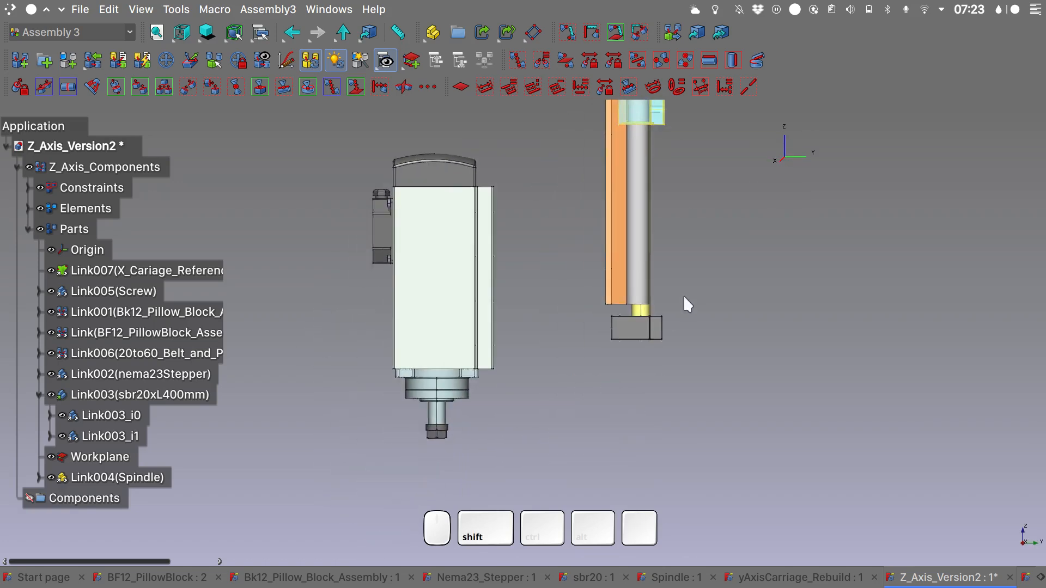
{"action": "middle_click_drag", "start_coordinate": [496, 339], "coordinate": [497, 270], "text": "alt"}
{"action": "left_click", "coordinate": [497, 270]}
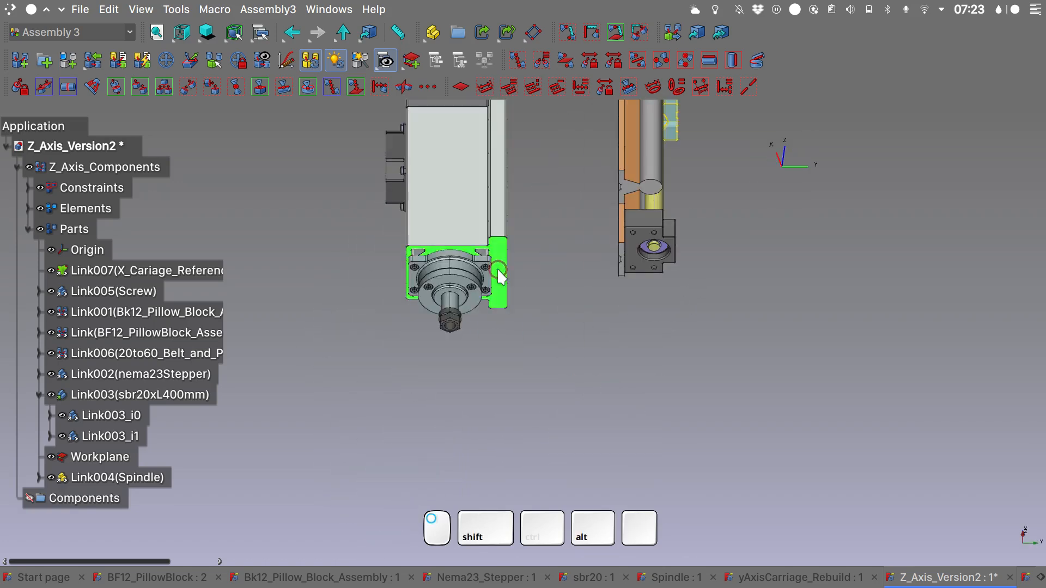
{"action": "key", "text": "3"}
{"action": "scroll", "coordinate": [633, 302], "scroll_direction": "up", "scroll_amount": 3}
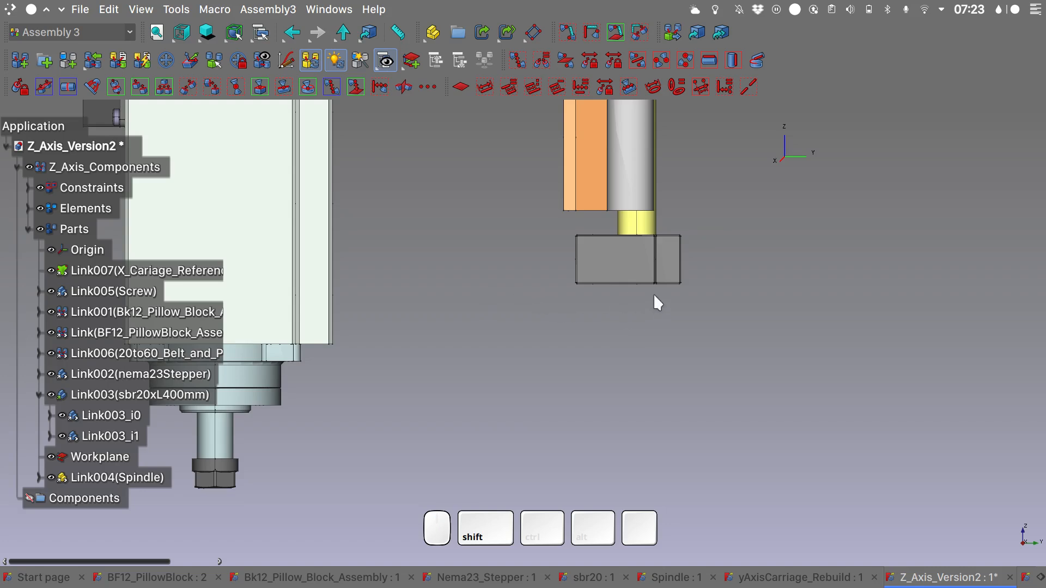
Step: Examine the lower pillow block's bottom face and the spindle's nose from below, at close range and at an angle
{"action": "middle_click_drag", "start_coordinate": [655, 297], "coordinate": [606, 279], "text": "alt"}
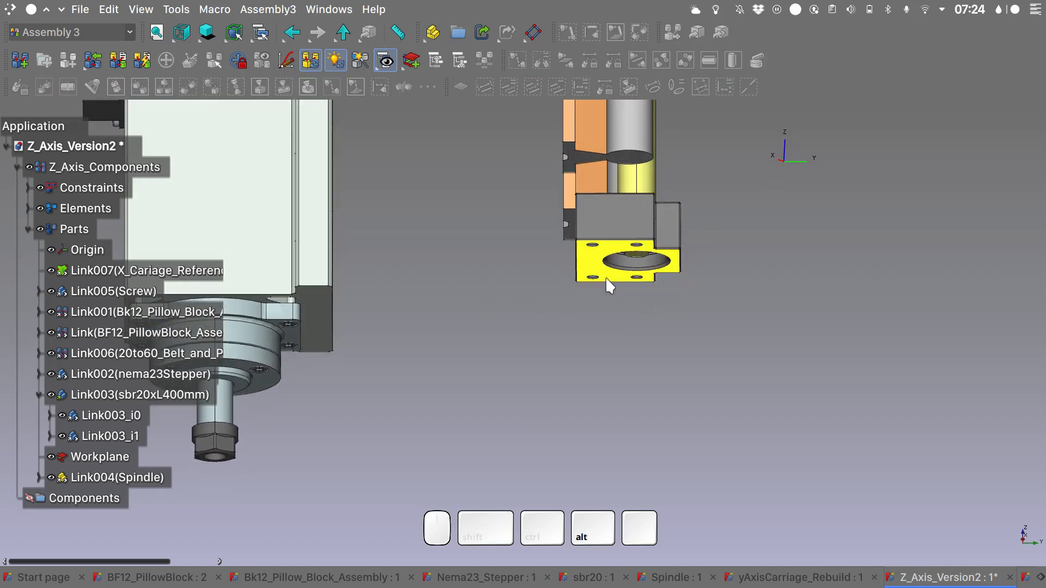
{"action": "left_click", "coordinate": [606, 275]}
{"action": "left_click", "coordinate": [606, 276]}
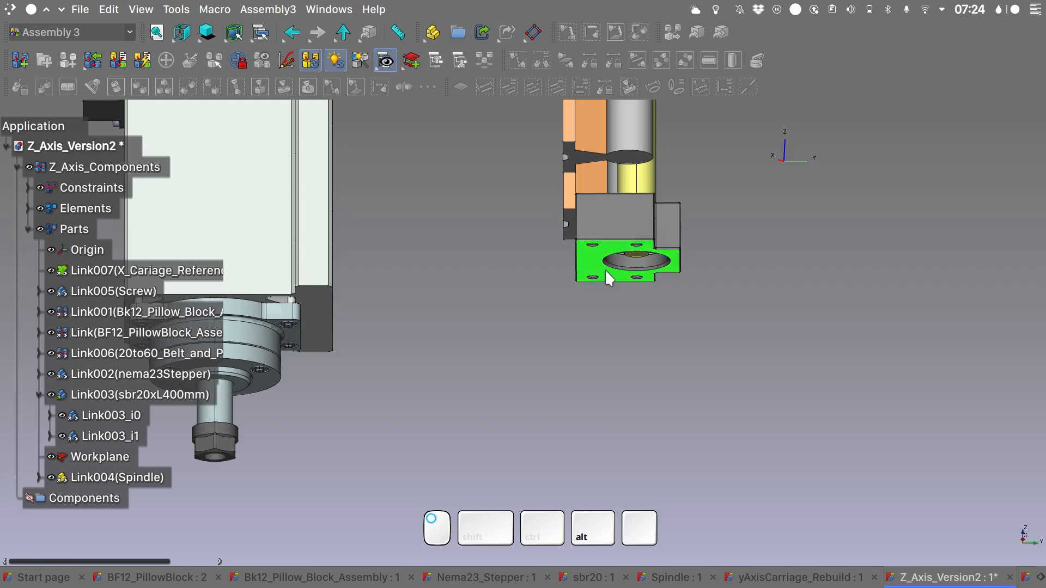
{"action": "scroll", "coordinate": [599, 273], "scroll_direction": "up", "scroll_amount": 5}
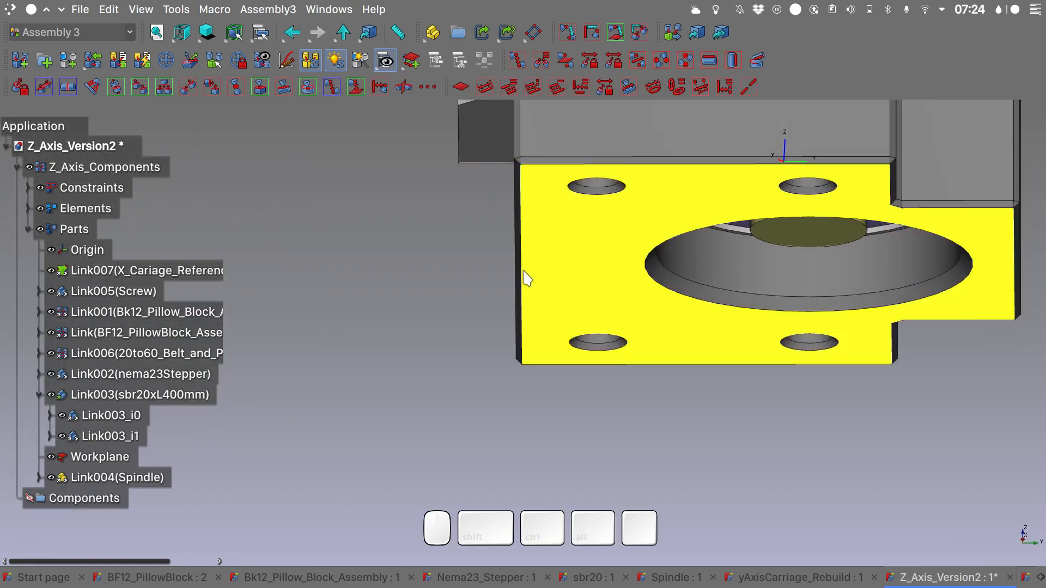
{"action": "scroll", "coordinate": [606, 229], "scroll_direction": "down", "scroll_amount": 10}
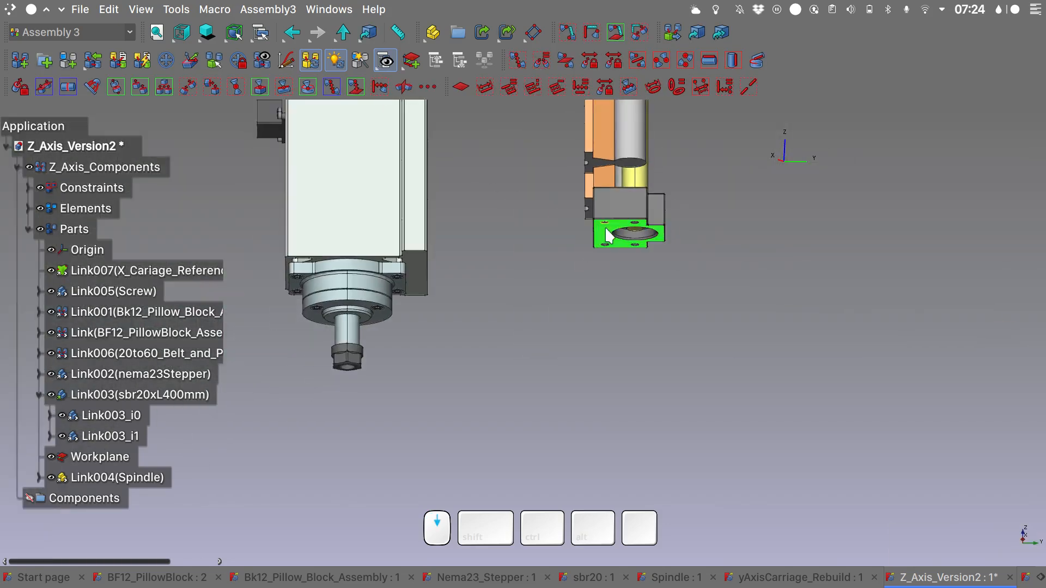
{"action": "middle_click_drag", "start_coordinate": [606, 230], "coordinate": [605, 319], "text": "alt+shift"}
{"action": "scroll", "coordinate": [604, 319], "scroll_direction": "up", "scroll_amount": 2, "text": "alt+shift"}
{"action": "scroll", "coordinate": [604, 317], "scroll_direction": "up", "scroll_amount": 1, "text": "alt+shift"}
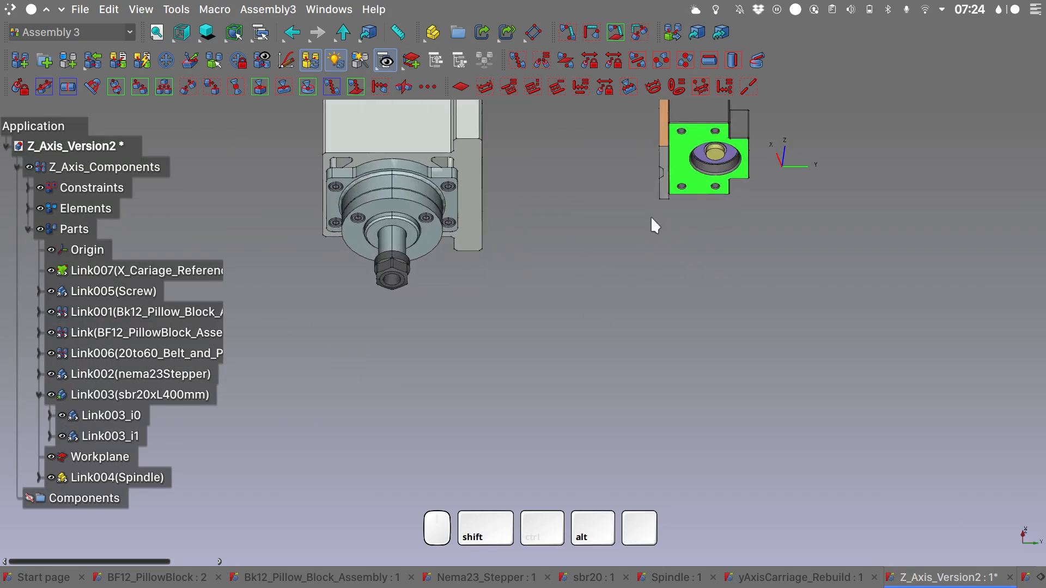
{"action": "middle_click_drag", "start_coordinate": [649, 221], "coordinate": [641, 373]}
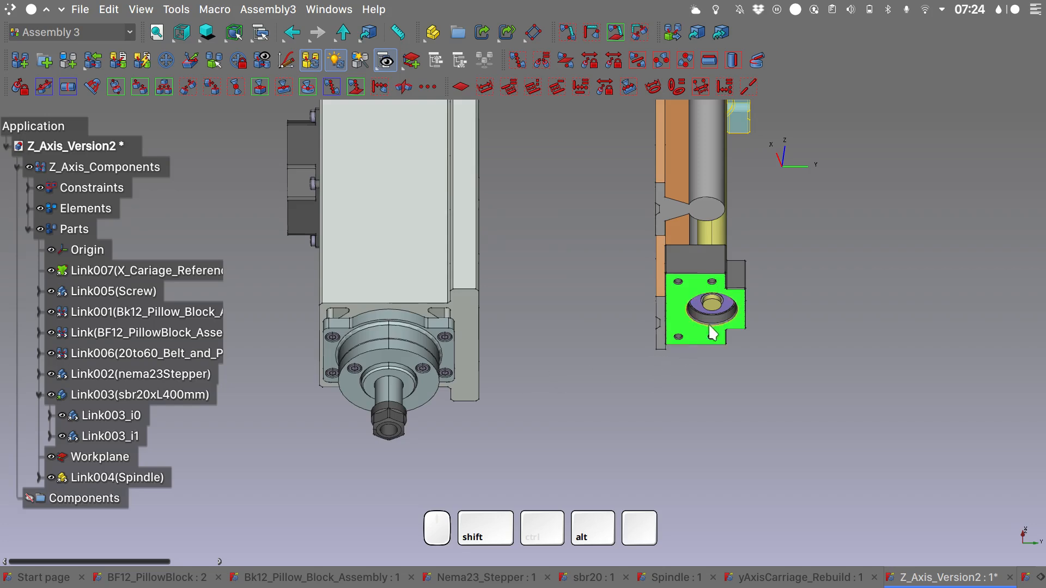
{"action": "left_click", "coordinate": [582, 388]}
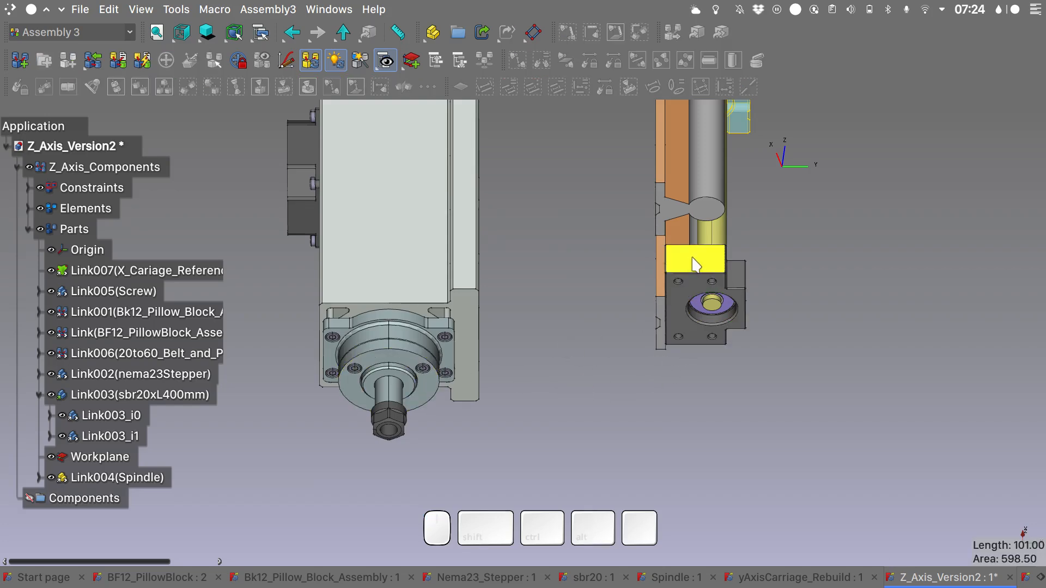
Step: Add an Attachment constraint between the lower pillow block's circular bore edge and the circular edge on the spindle's nose
{"action": "left_click", "coordinate": [695, 323]}
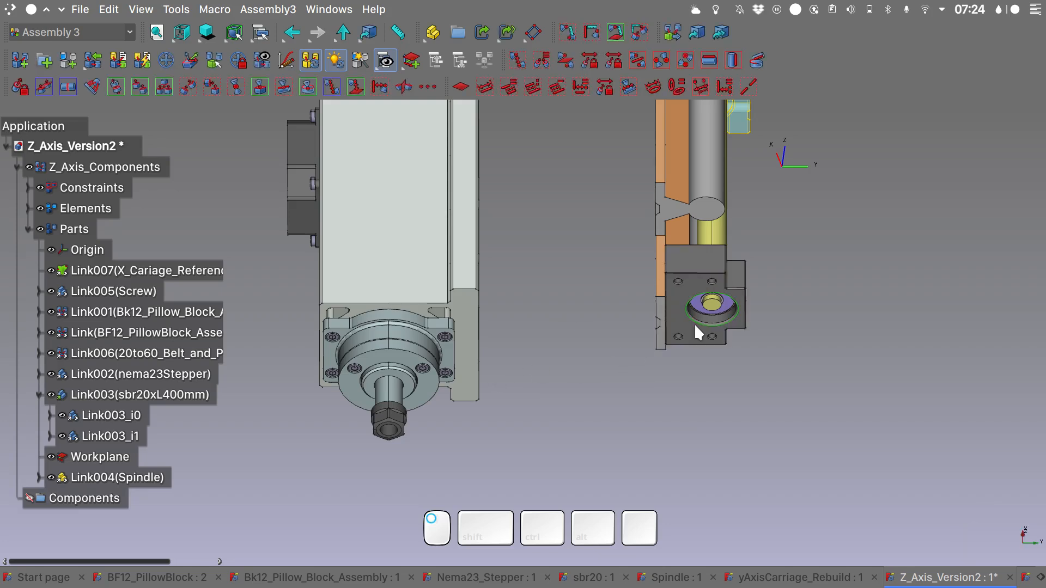
{"action": "left_click", "coordinate": [401, 385], "text": "ctrl"}
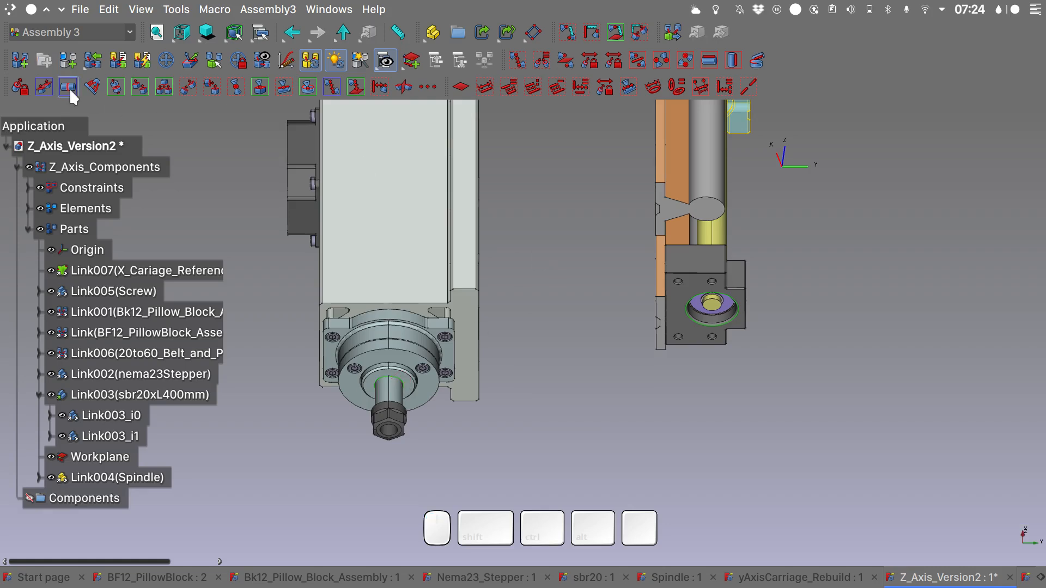
{"action": "left_click", "coordinate": [93, 82]}
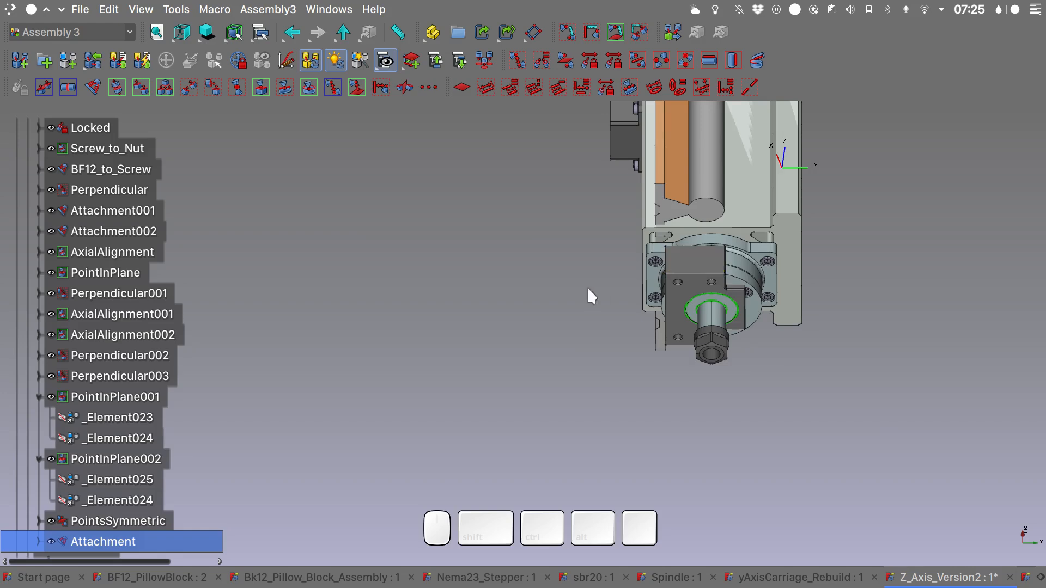
Step: Hide the Spindle link in Z_Axis_Components to expose the lower pillow block and clear the selection
{"action": "scroll", "coordinate": [136, 490], "scroll_direction": "down", "scroll_amount": 5}
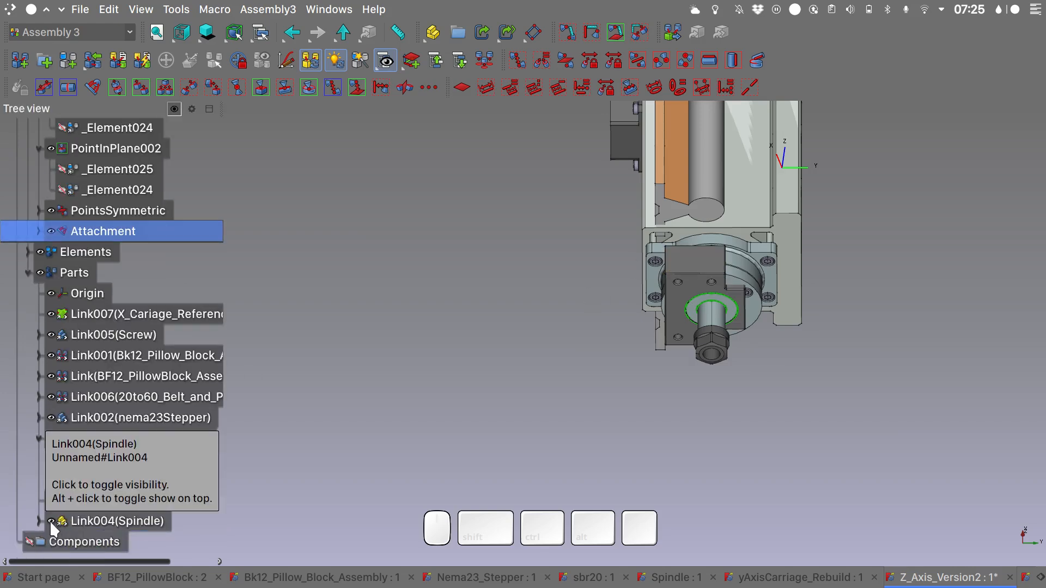
{"action": "left_click", "coordinate": [51, 522]}
{"action": "left_click", "coordinate": [481, 395]}
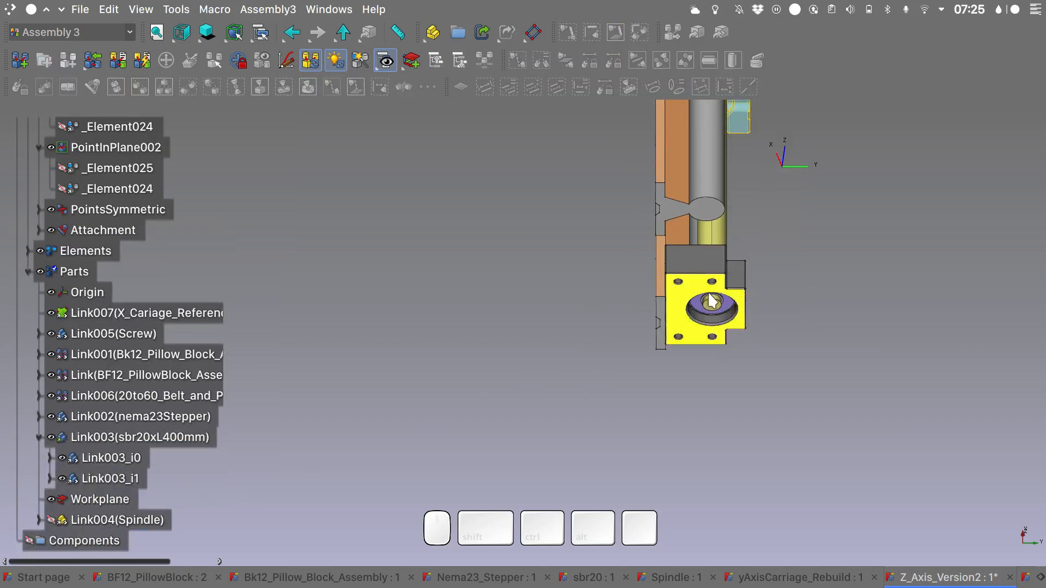
Step: Measure the linear distance from the lower pillow block's bore to the lower corner of the rail support, using the Part Design workbench
{"action": "scroll", "coordinate": [710, 300], "scroll_direction": "up", "scroll_amount": 5}
{"action": "scroll", "coordinate": [708, 296], "scroll_direction": "up", "scroll_amount": 3}
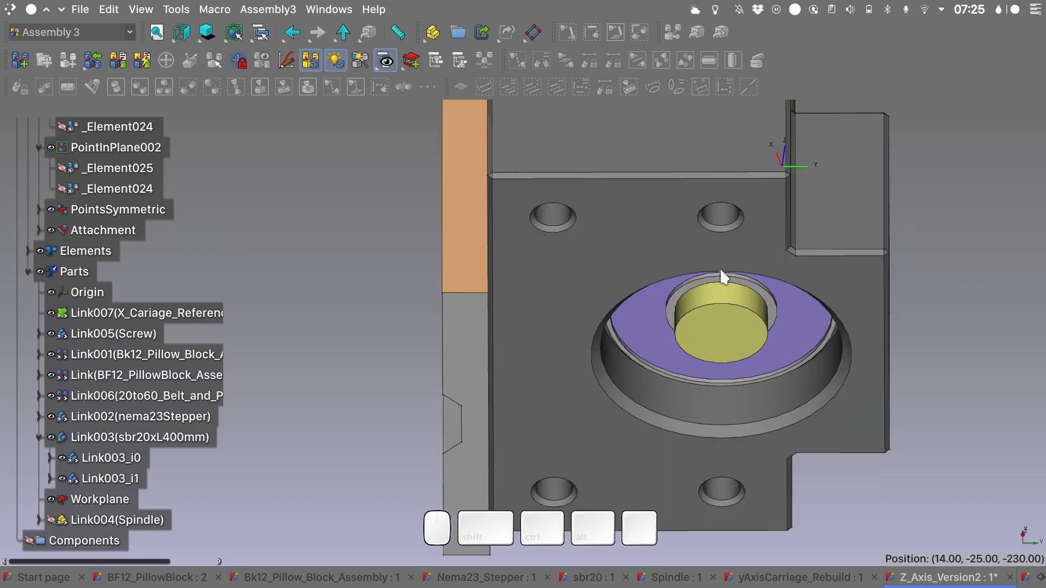
{"action": "left_click", "coordinate": [721, 269]}
{"action": "key", "text": "3"}
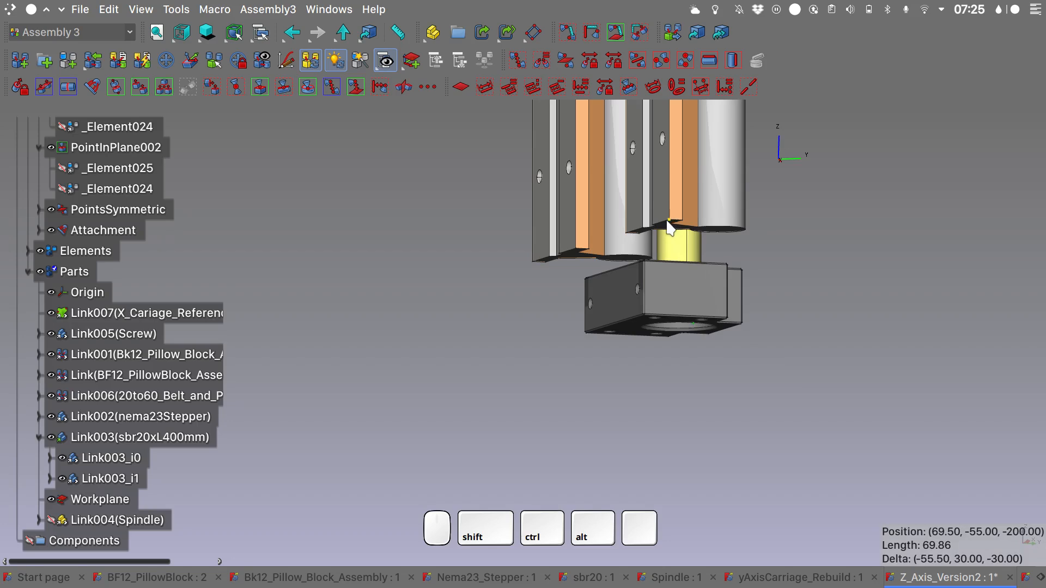
{"action": "left_click", "coordinate": [525, 309]}
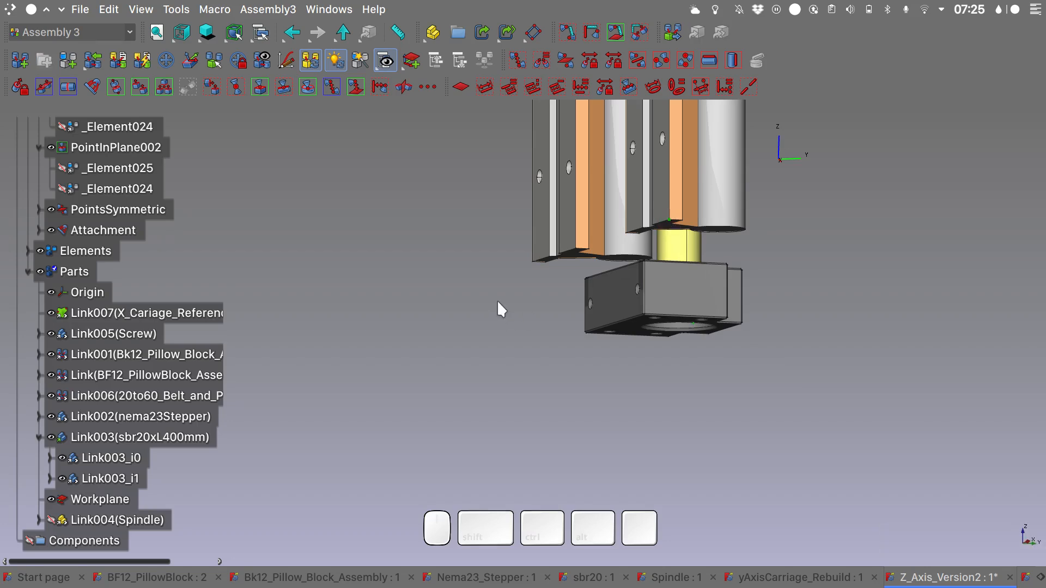
{"action": "key", "text": "w"}
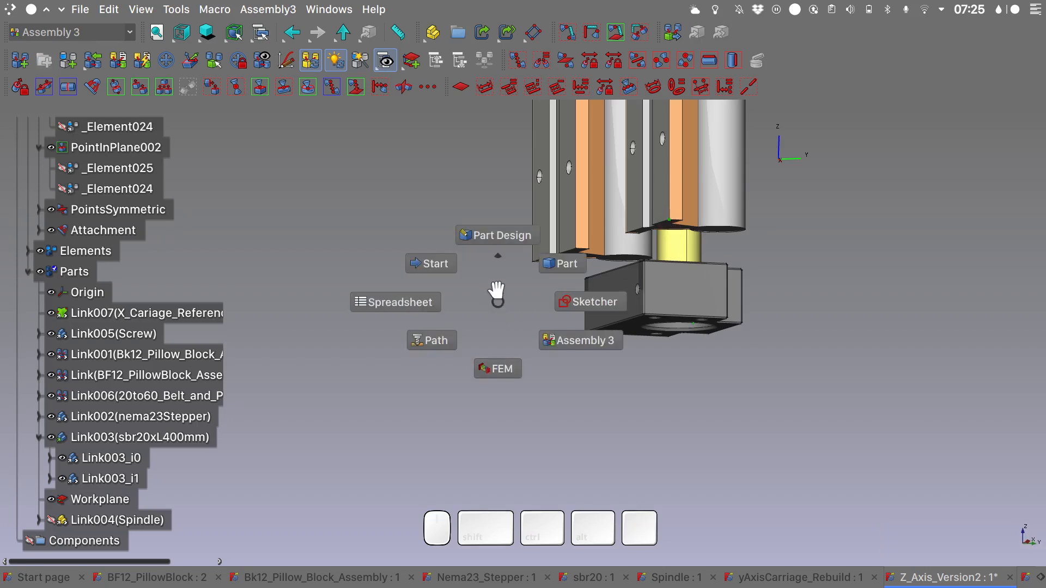
{"action": "left_click", "coordinate": [498, 235]}
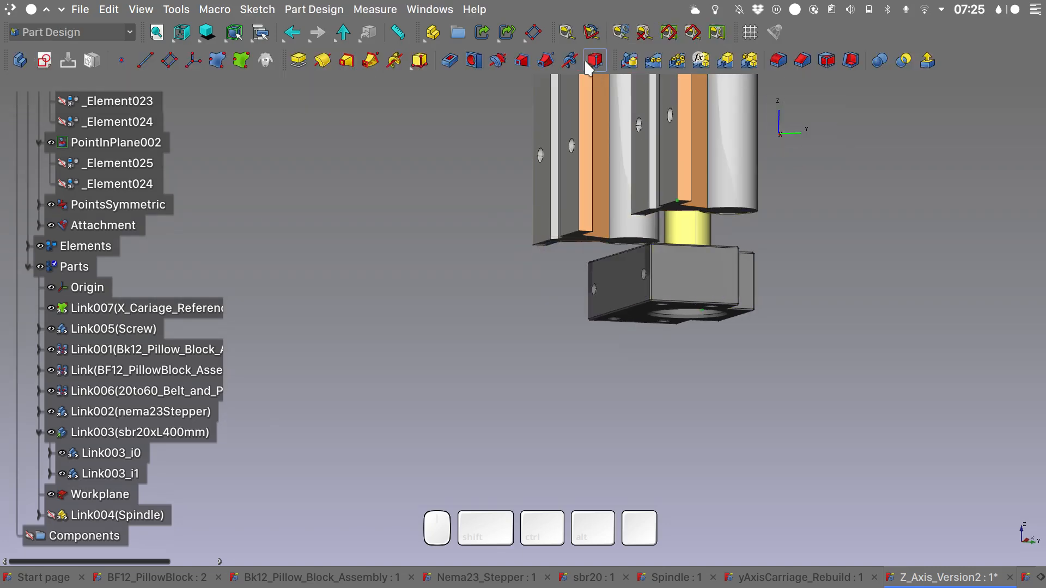
{"action": "left_click", "coordinate": [568, 34]}
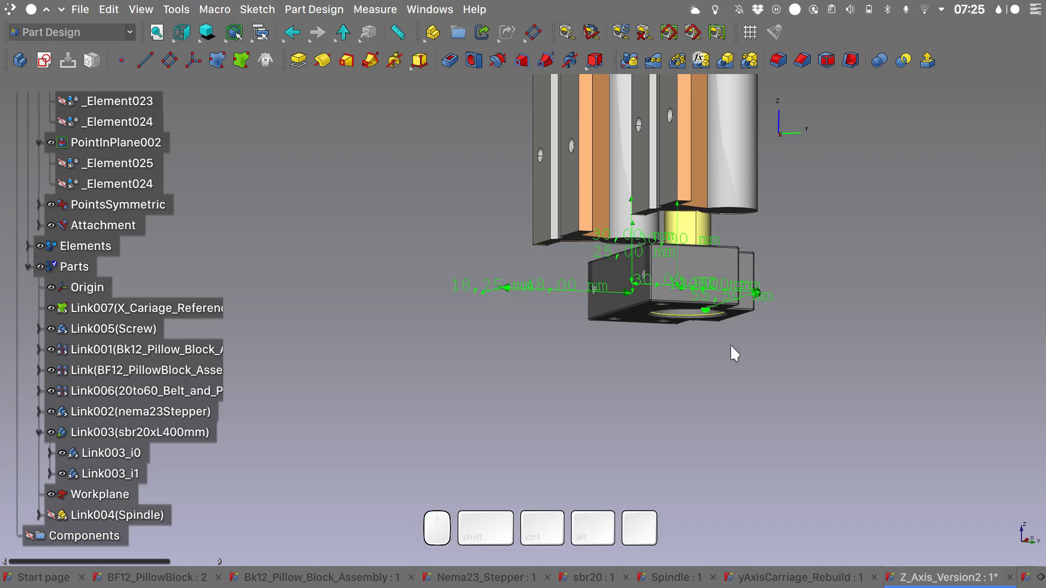
Step: Open the linear measurement tool and clear all existing dimensions from the model
{"action": "left_click_drag", "start_coordinate": [816, 277], "coordinate": [701, 322], "text": "alt"}
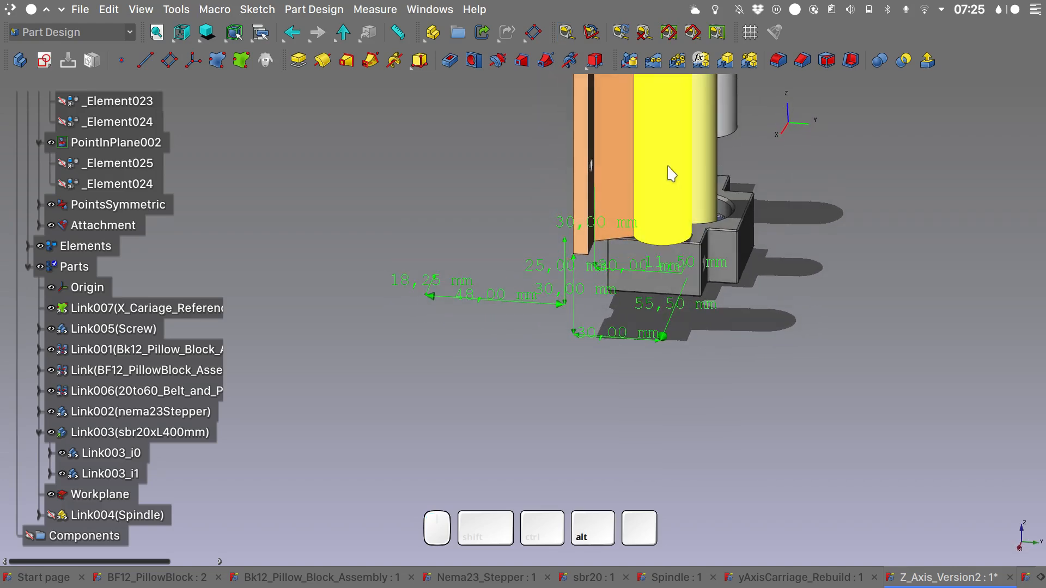
{"action": "left_click", "coordinate": [644, 34]}
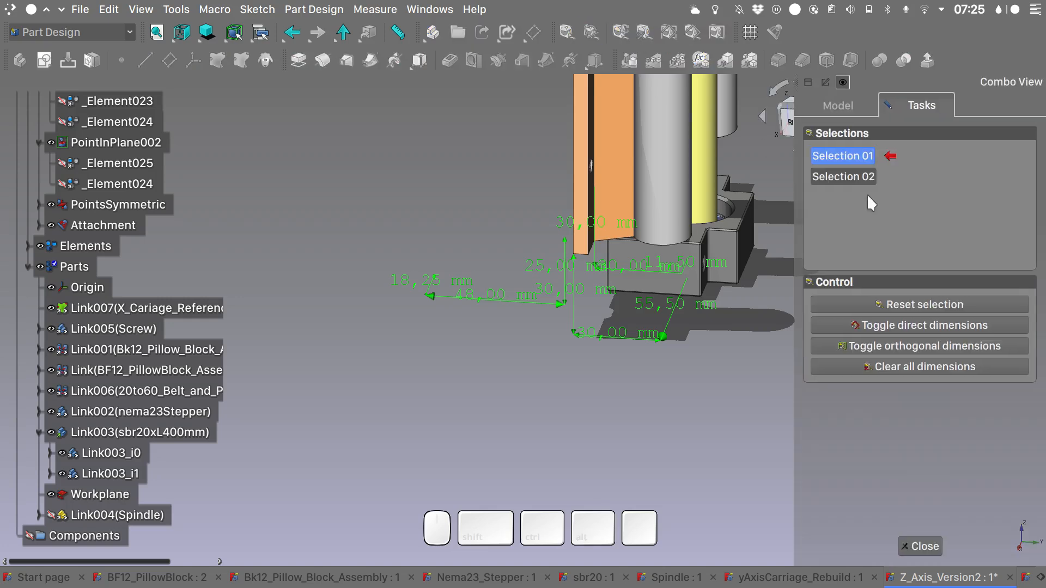
{"action": "left_click", "coordinate": [913, 367]}
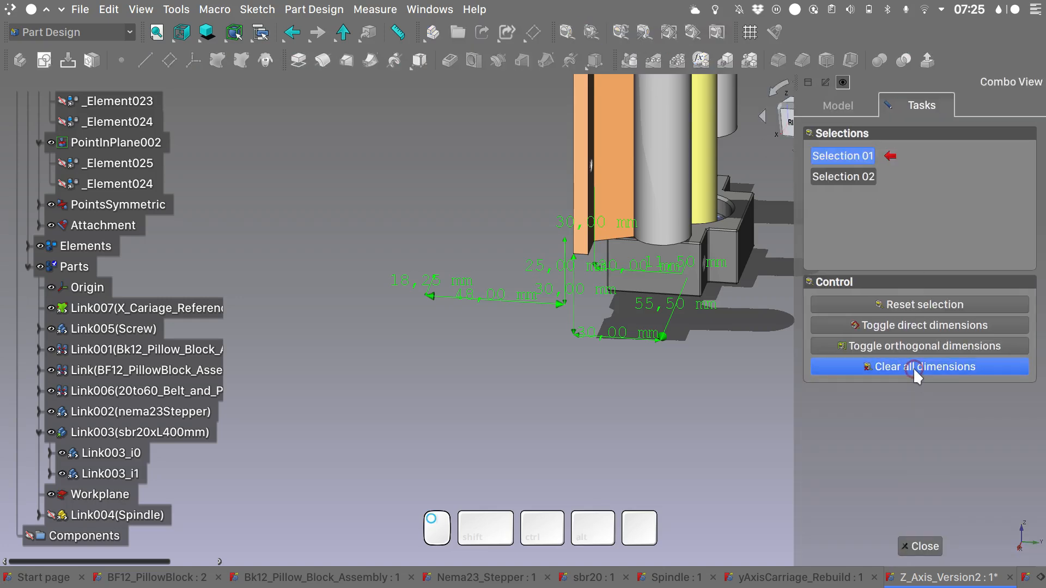
Step: Measure from the lower pillow block's bore edge to the lower outer corner of the near rail's support
{"action": "left_click_drag", "start_coordinate": [730, 385], "coordinate": [690, 145], "text": "alt"}
{"action": "left_click", "coordinate": [689, 145], "text": "alt"}
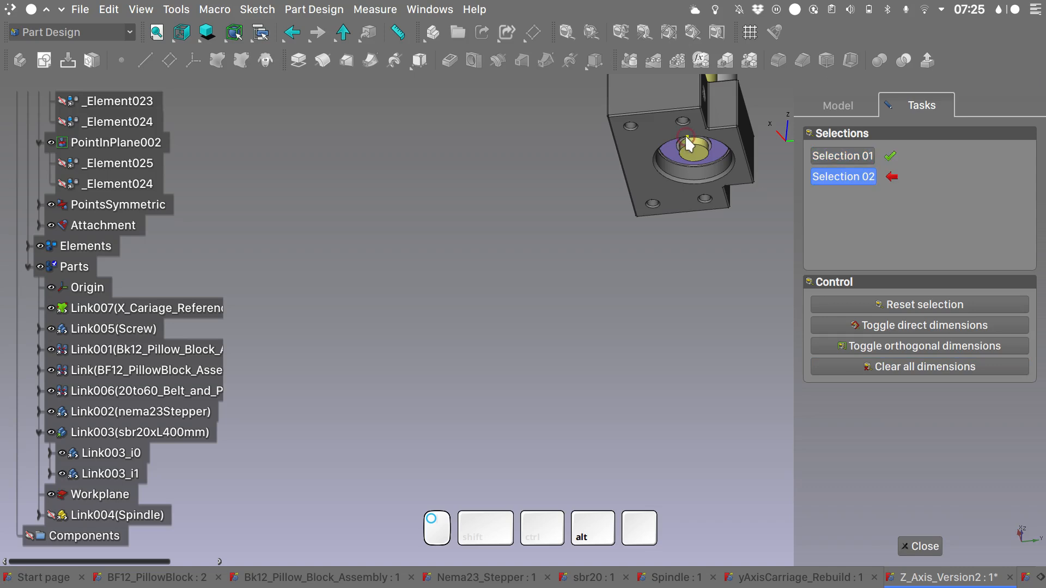
{"action": "left_click_drag", "start_coordinate": [516, 280], "coordinate": [592, 368], "text": "alt"}
{"action": "left_click", "coordinate": [591, 251], "text": "ctrl+alt"}
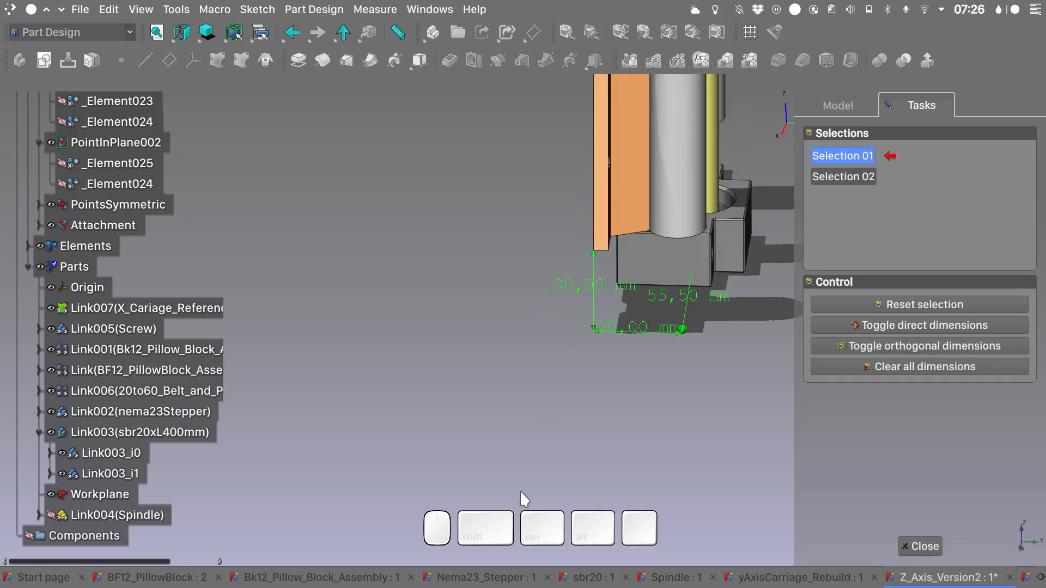
{"action": "left_click_drag", "start_coordinate": [520, 489], "coordinate": [722, 421], "text": "alt"}
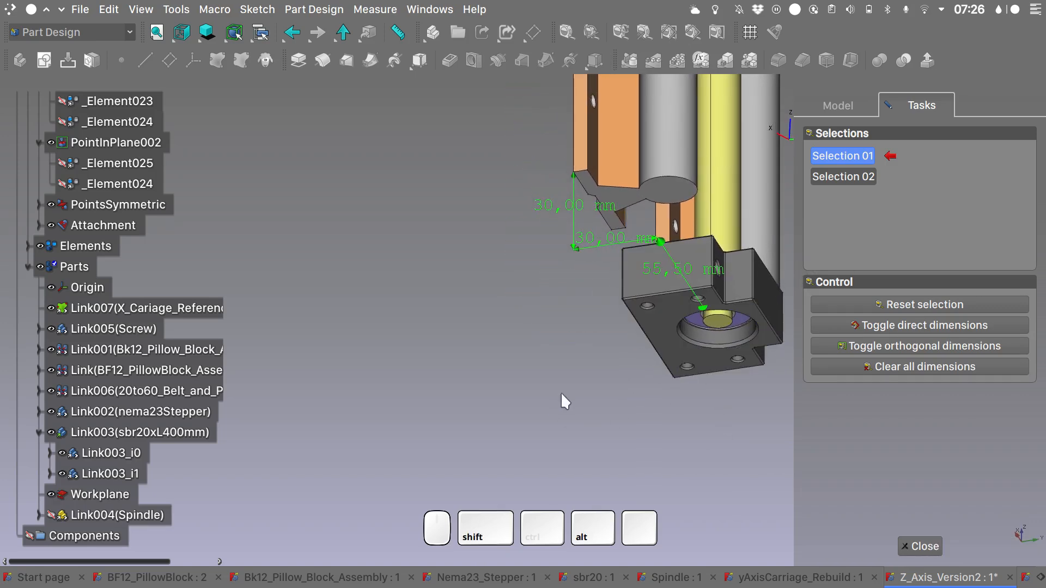
Step: Return from measuring to the Assembly 3 workbench and show the Spindle link again
{"action": "key", "text": "Tab"}
{"action": "left_click", "coordinate": [550, 412]}
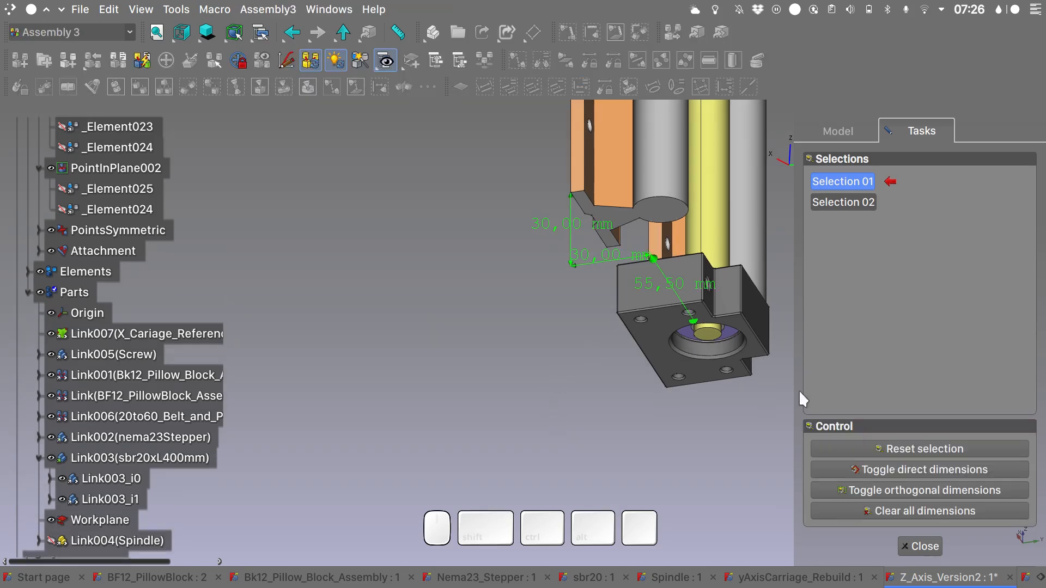
{"action": "left_click", "coordinate": [922, 546]}
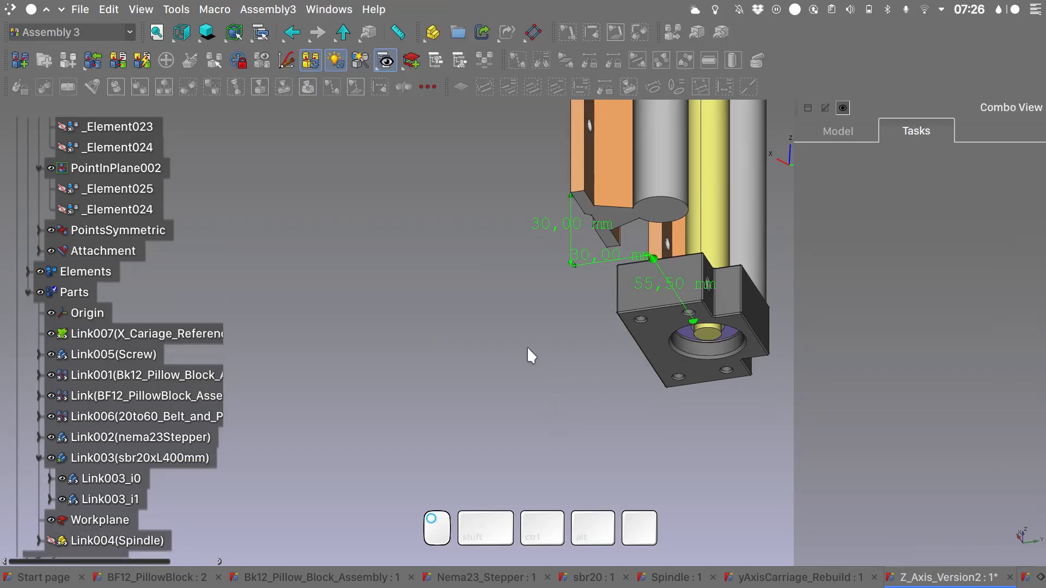
{"action": "left_click", "coordinate": [51, 541]}
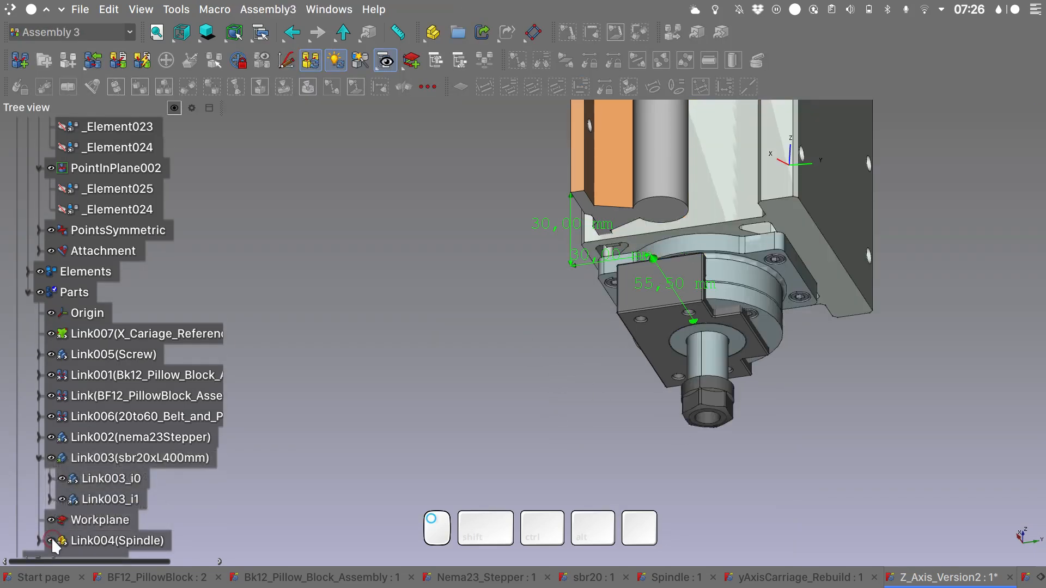
Step: Expand the spindle's Attachment constraint and inspect which geometry its second element refers to
{"action": "left_click", "coordinate": [103, 252]}
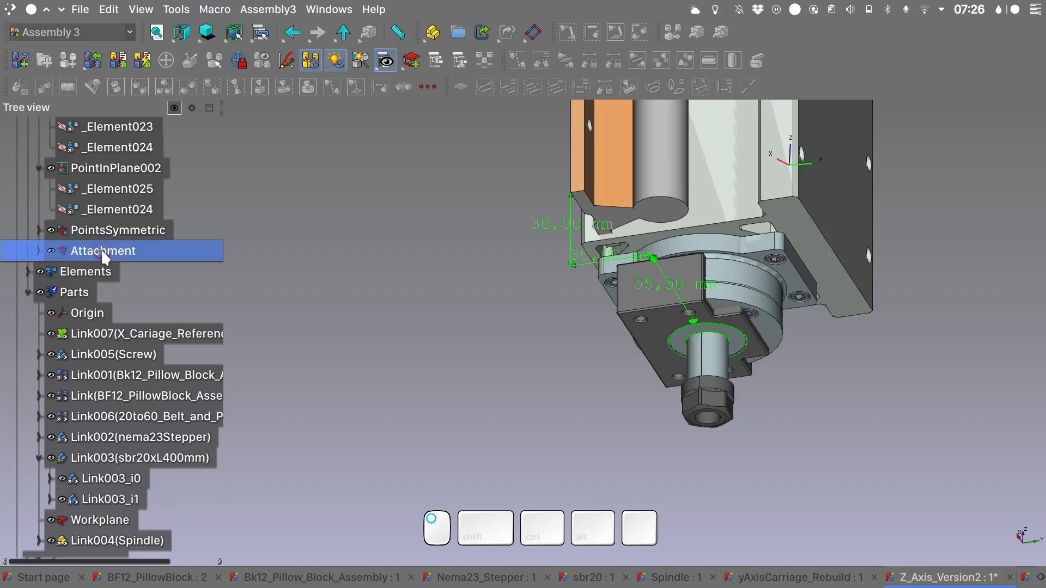
{"action": "left_click", "coordinate": [39, 251]}
{"action": "left_click", "coordinate": [136, 292]}
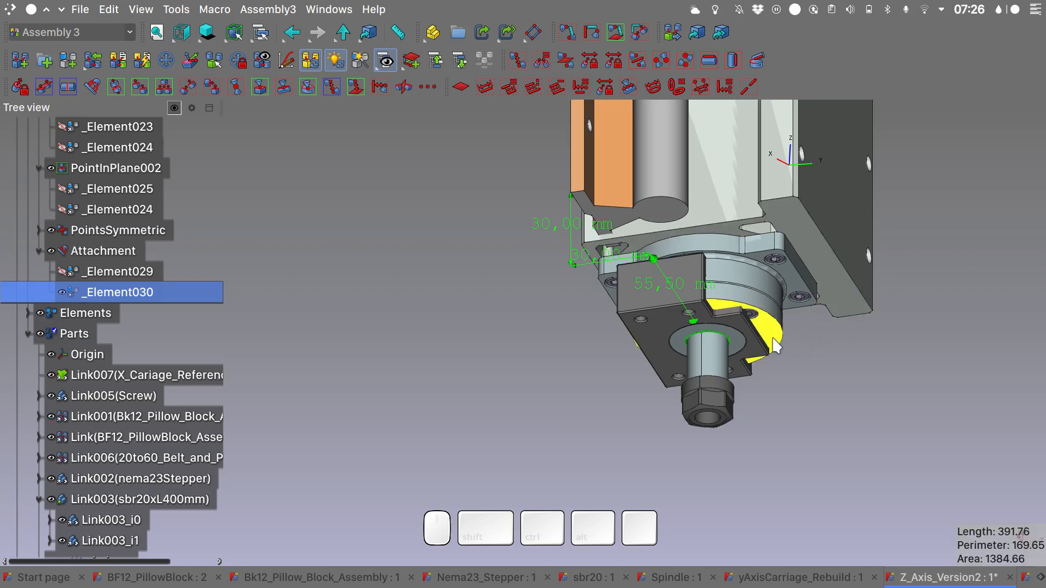
{"action": "left_click", "coordinate": [823, 362]}
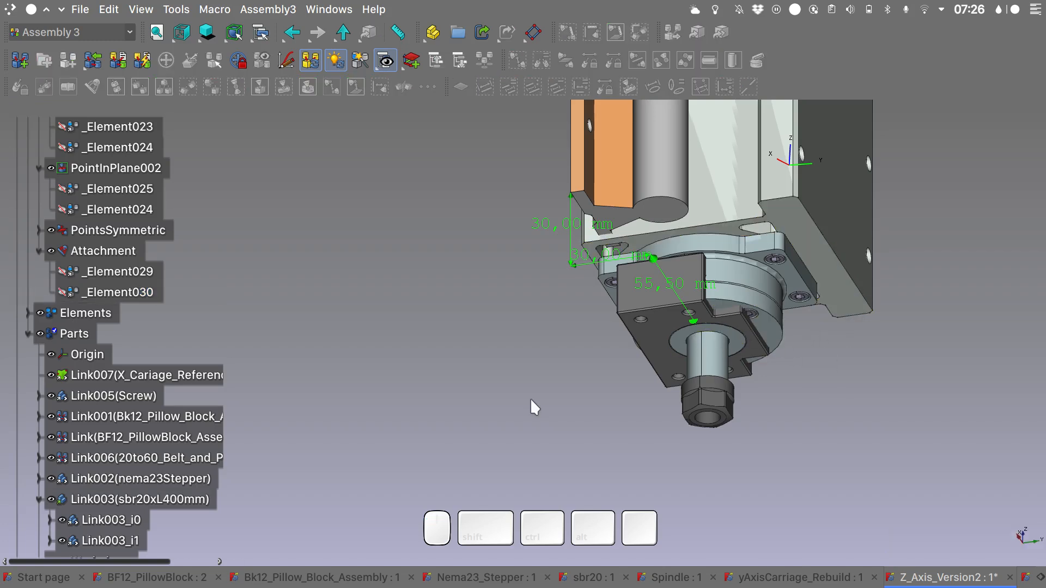
Step: Measure from the circular edge on the spindle's nose to the lower corner of its housing beside the mounting plate, using Part Design
{"action": "key", "text": "w"}
{"action": "left_click", "coordinate": [534, 334]}
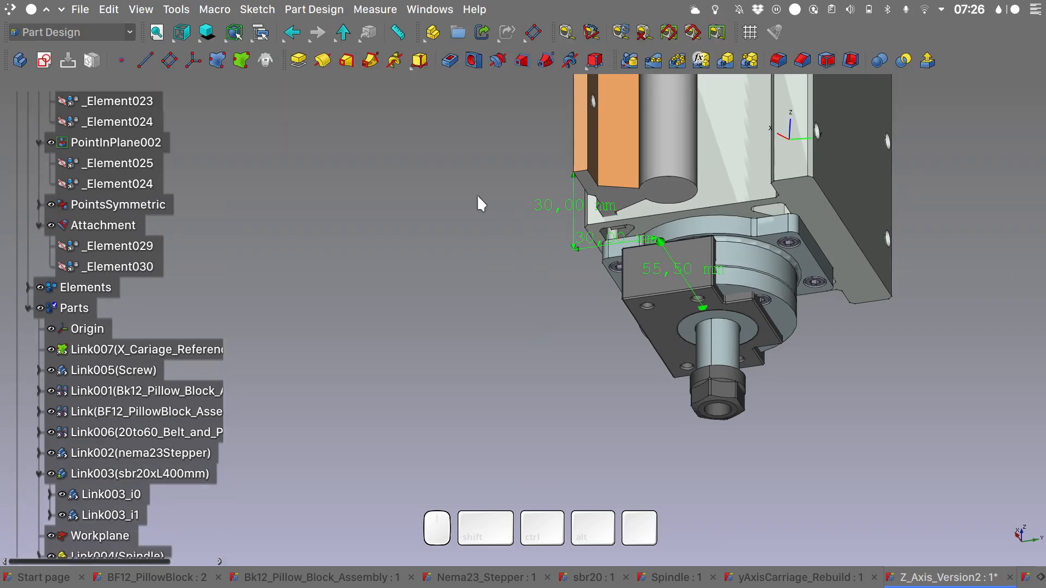
{"action": "left_click", "coordinate": [566, 36]}
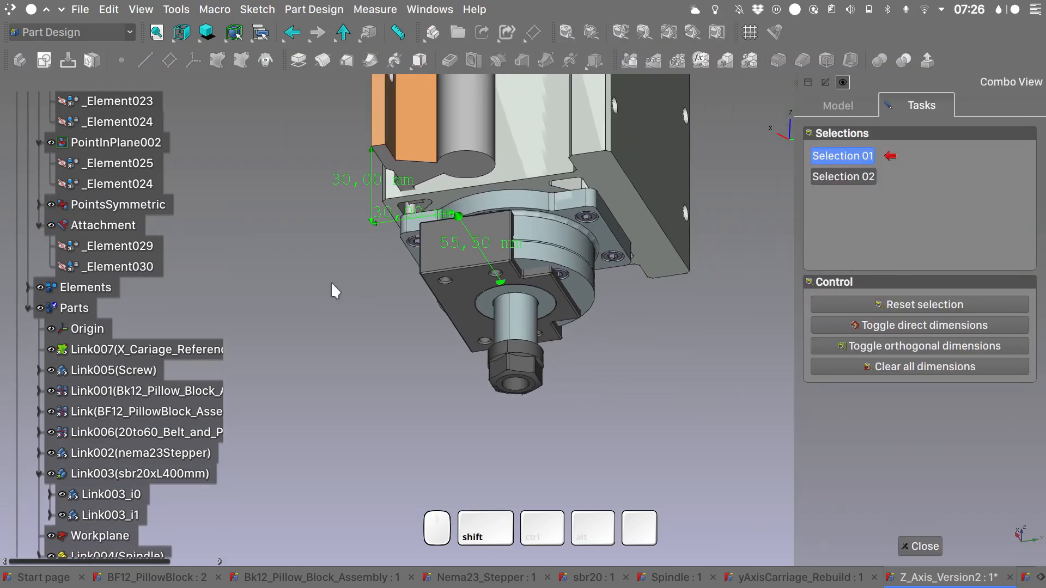
{"action": "left_click", "coordinate": [508, 295], "text": "shift"}
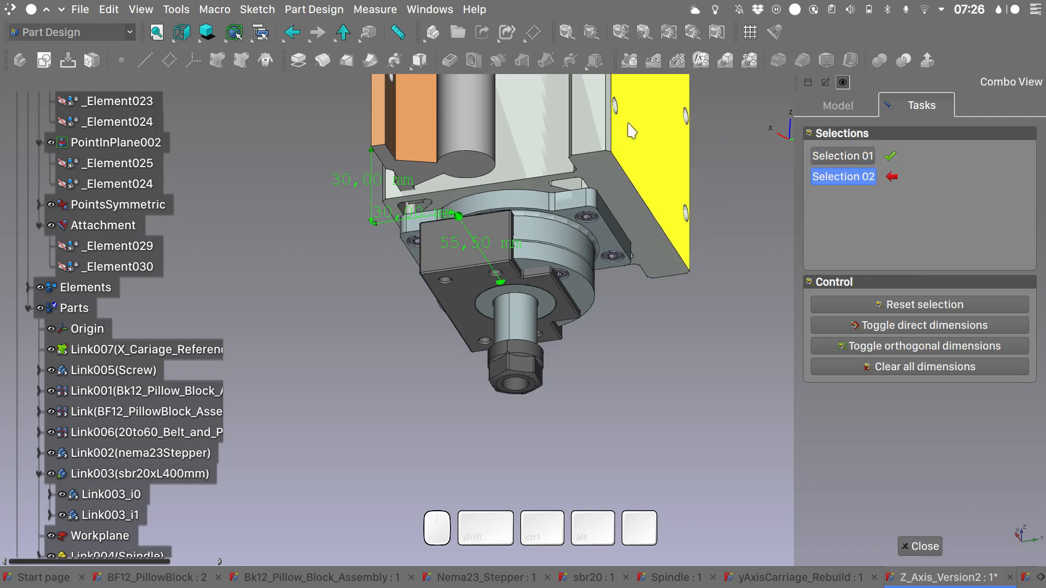
{"action": "left_click", "coordinate": [612, 153]}
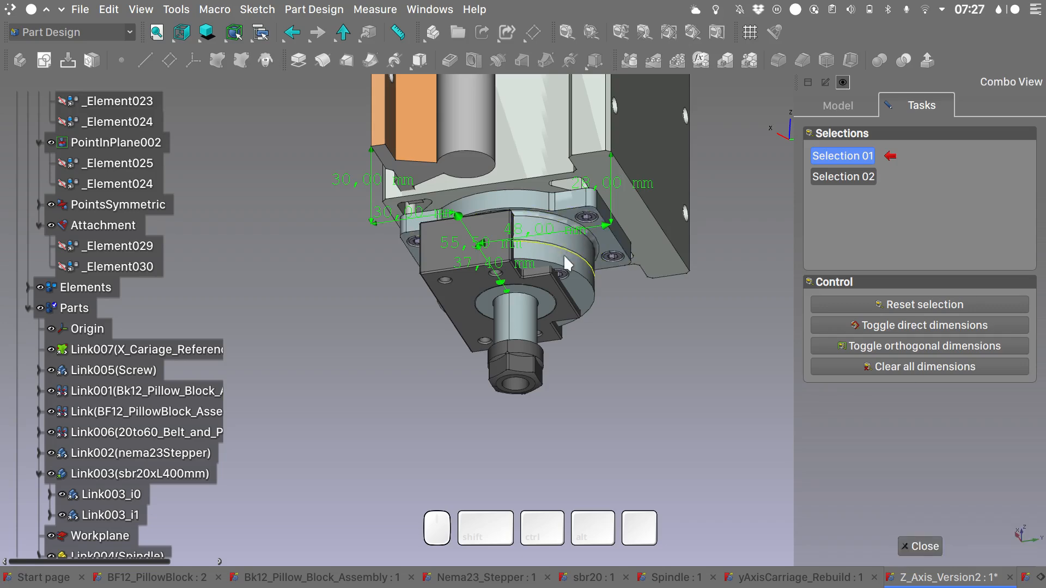
{"action": "left_click", "coordinate": [922, 546]}
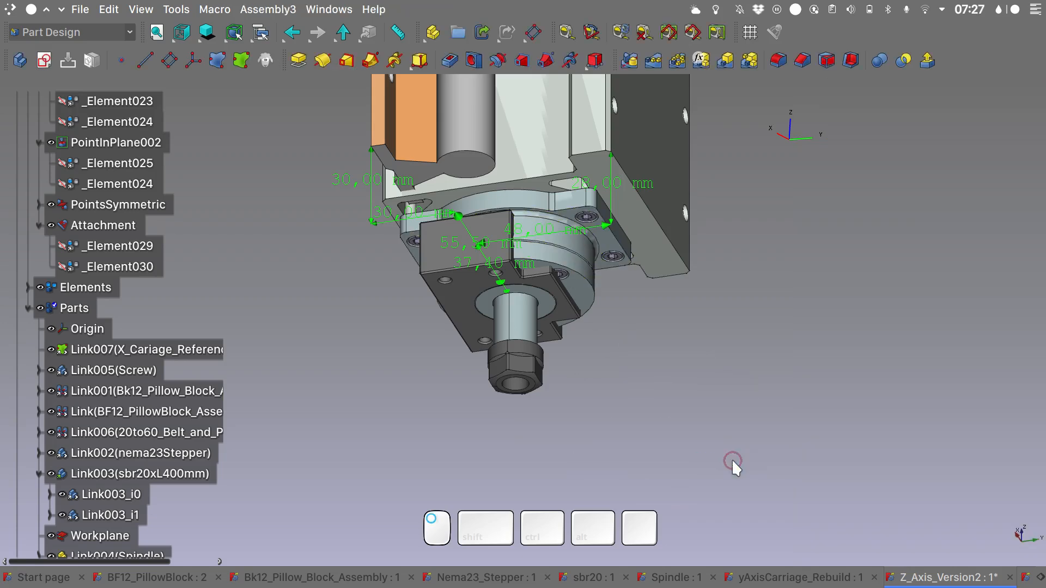
Step: Offset the second element of the spindle's Attachment constraint to pull the spindle clear in front of the rails
{"action": "left_click", "coordinate": [121, 293]}
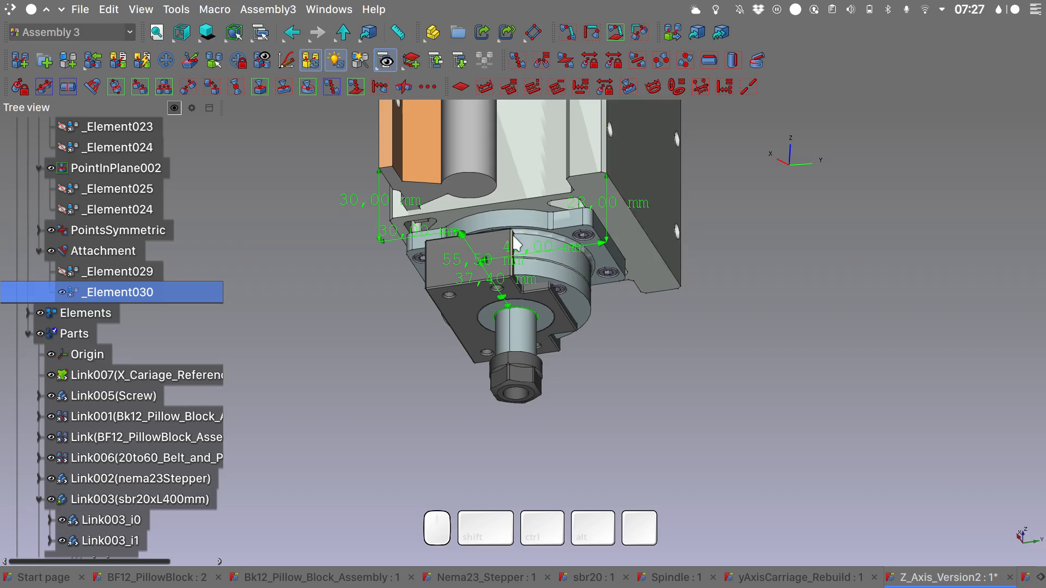
{"action": "scroll", "coordinate": [622, 232], "scroll_direction": "down", "scroll_amount": 3}
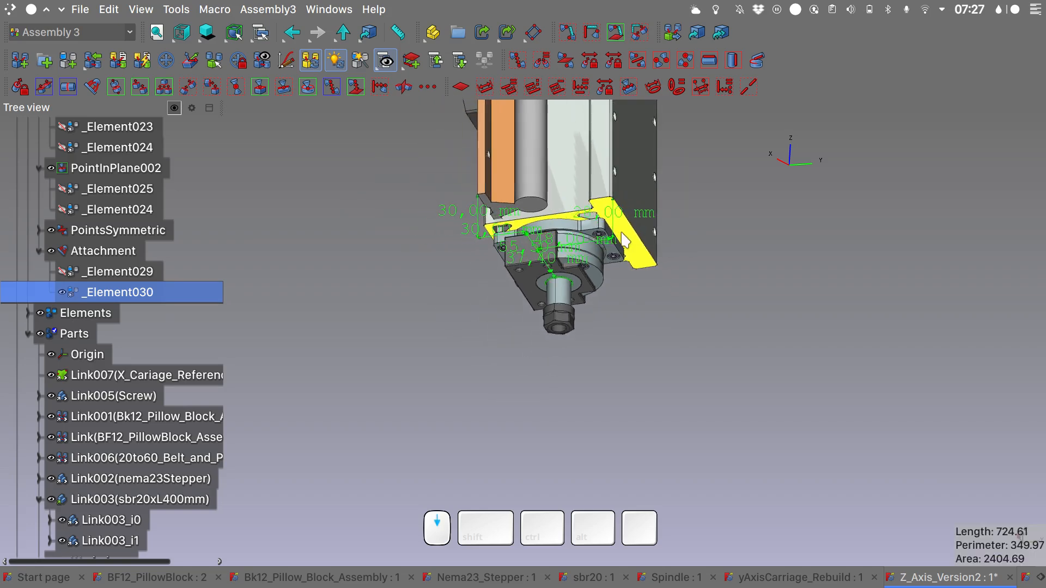
{"action": "middle_click_drag", "start_coordinate": [621, 232], "coordinate": [562, 359], "text": "shift"}
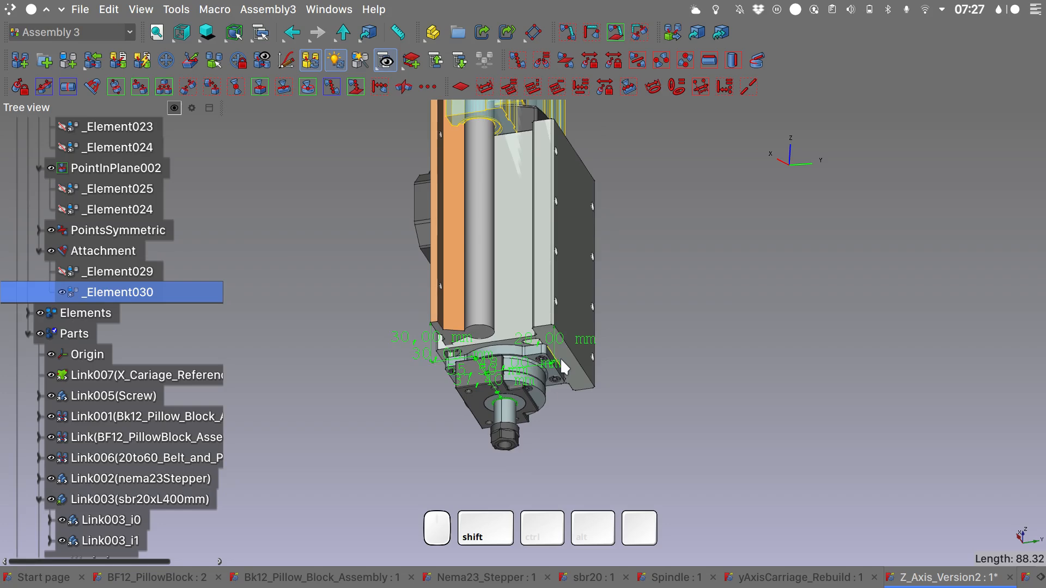
{"action": "right_click", "coordinate": [156, 292]}
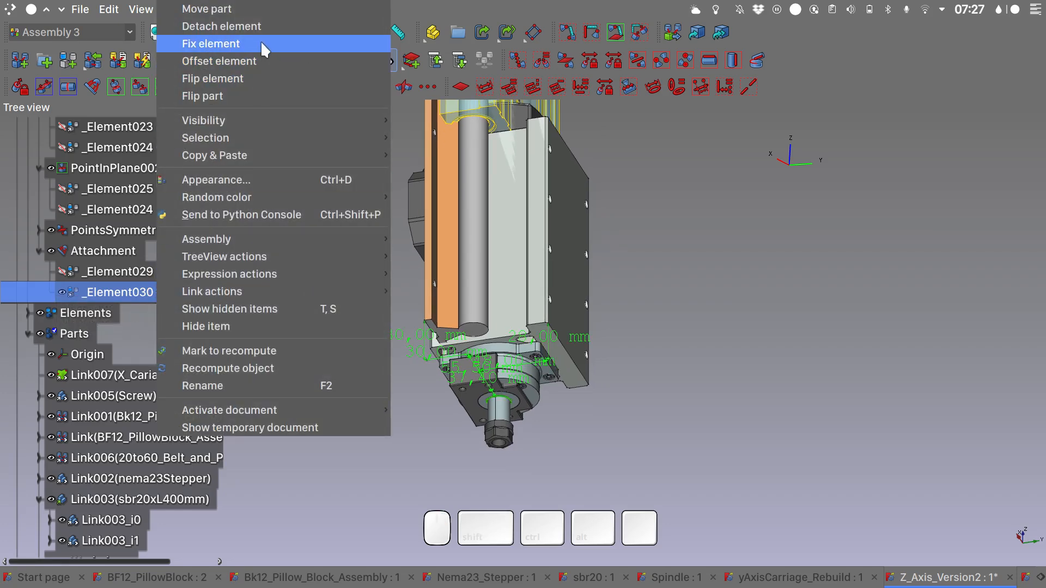
{"action": "left_click", "coordinate": [259, 59]}
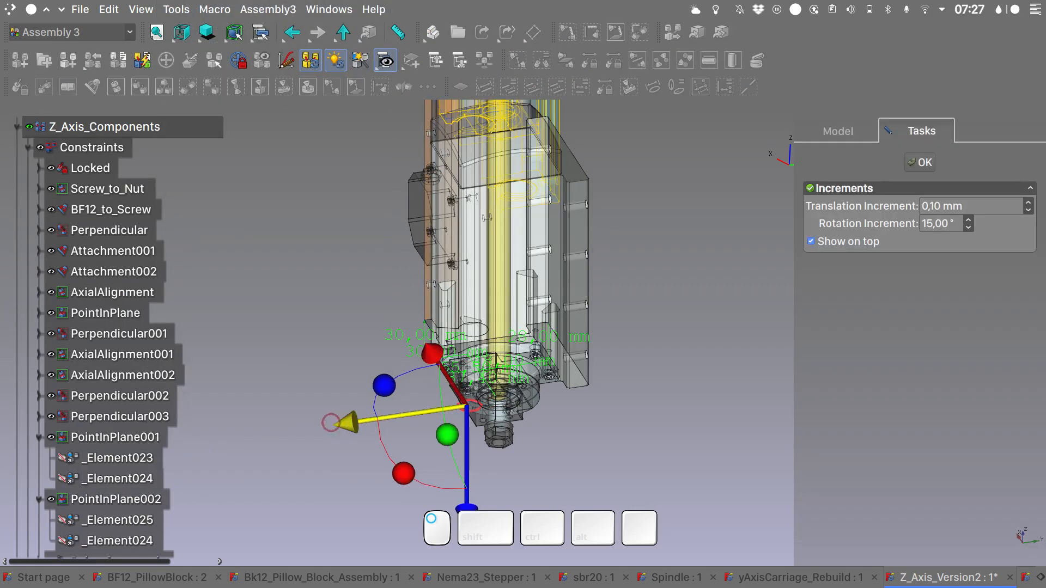
{"action": "left_click_drag", "start_coordinate": [297, 430], "coordinate": [569, 417]}
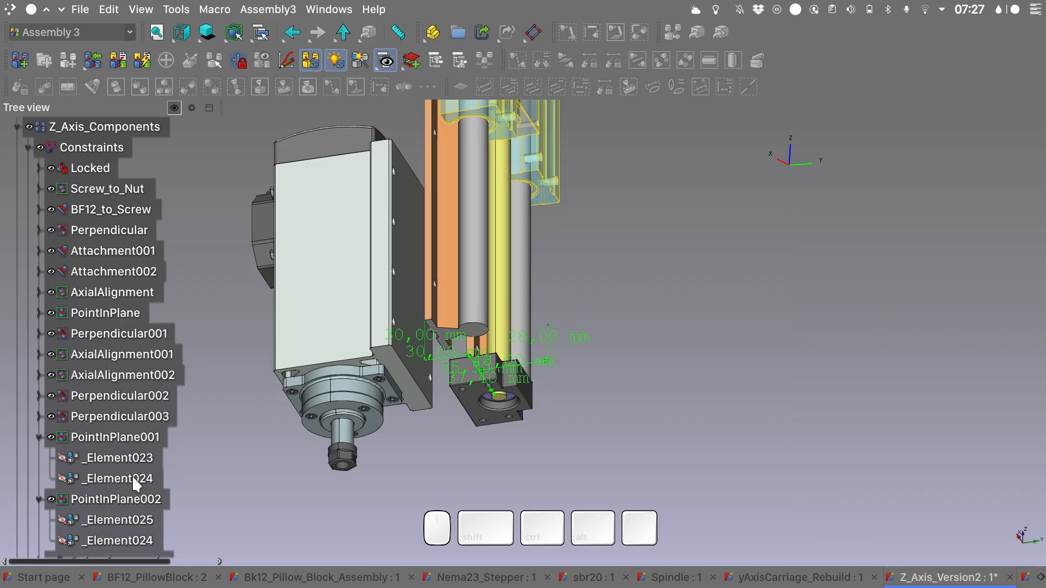
Step: Set the offset position of the spindle Attachment's second element to y = -30-48-3 mm and z = 0 mm
{"action": "scroll", "coordinate": [134, 483], "scroll_direction": "down", "scroll_amount": 4}
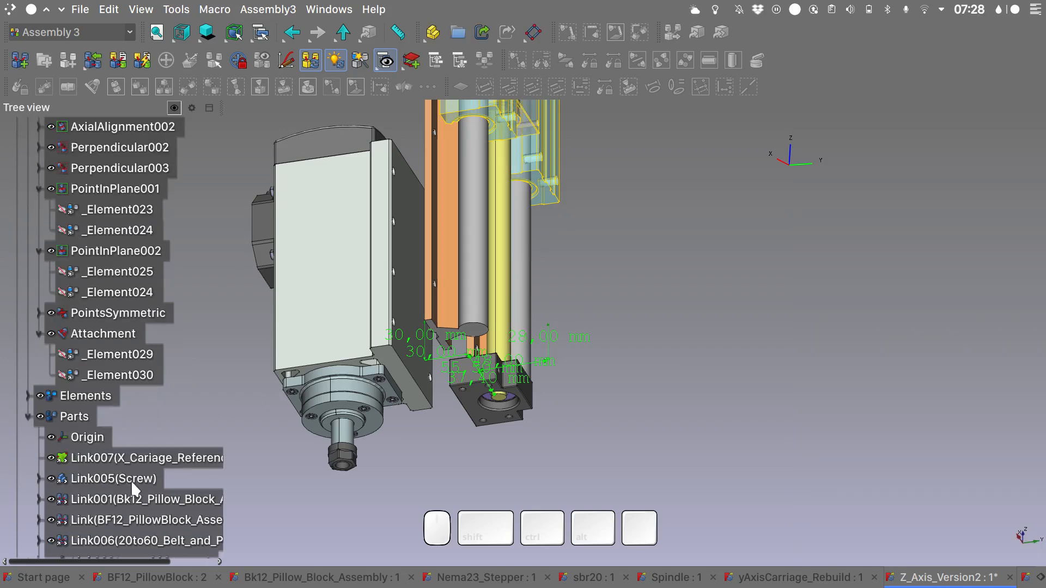
{"action": "left_click", "coordinate": [146, 372]}
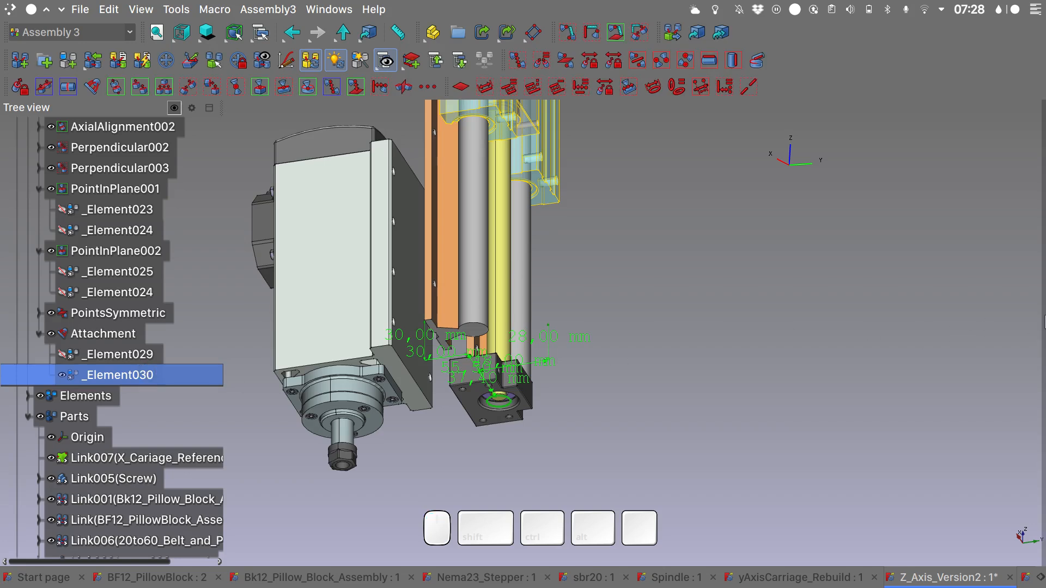
{"action": "mouse_move", "coordinate": [1043, 312]}
{"action": "left_click", "coordinate": [945, 295]}
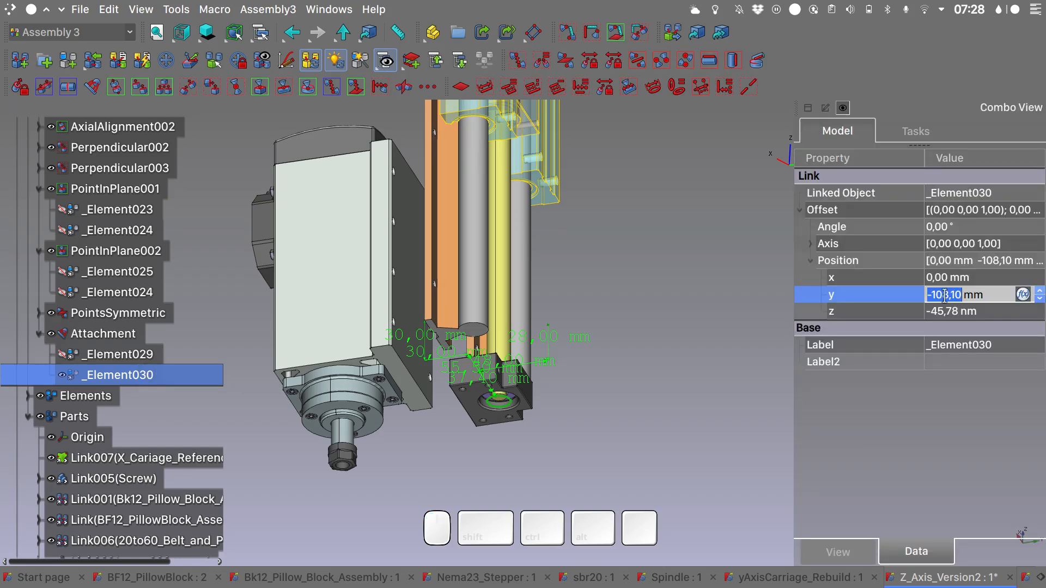
{"action": "type", "text": "-30"}
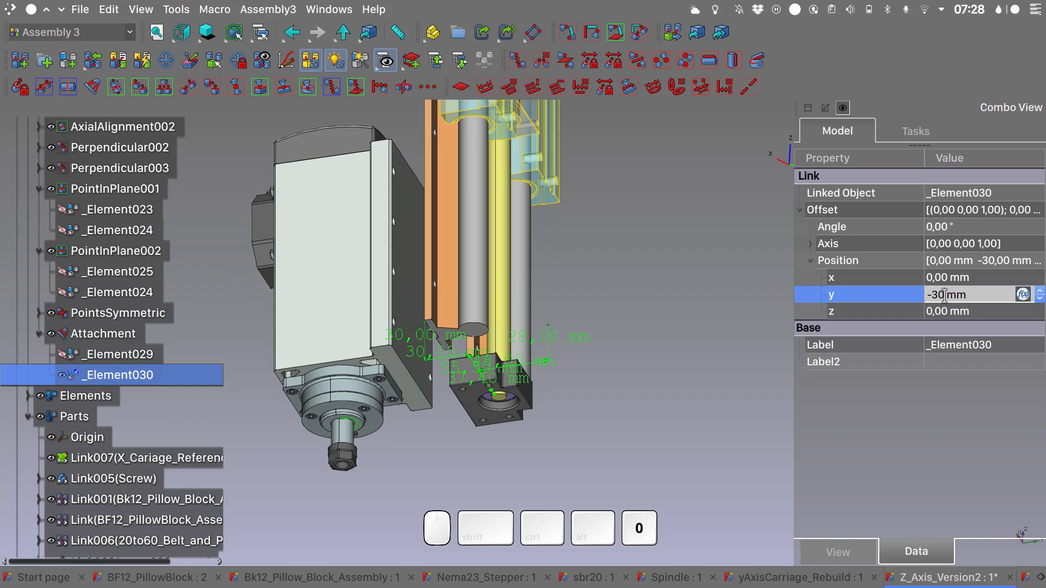
{"action": "type", "text": "-48-"}
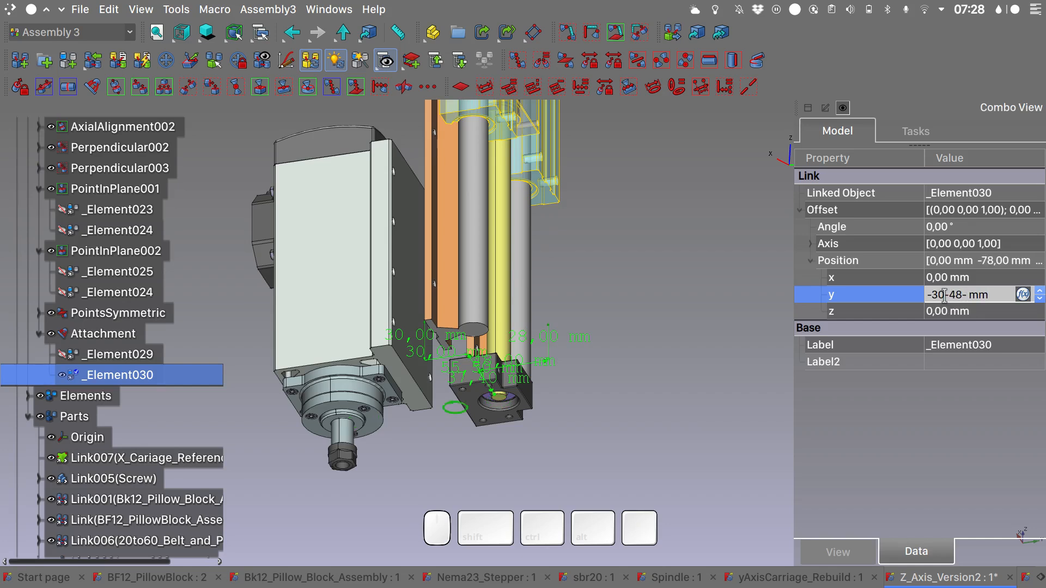
{"action": "type", "text": "3"}
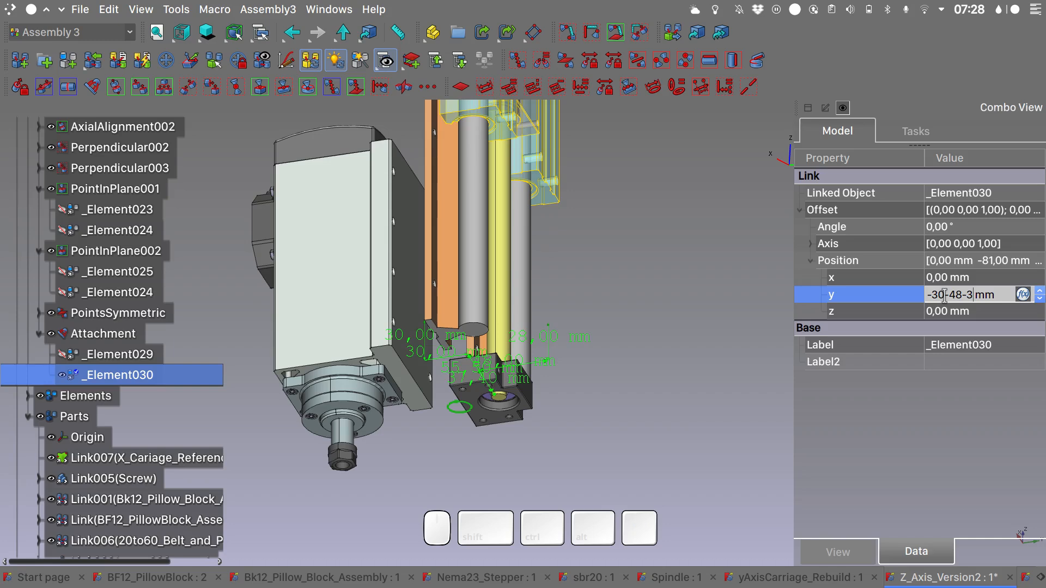
{"action": "key", "text": "Return"}
Step: Switch to Part Design, start a linear measurement and clear all existing dimensions from the model
{"action": "left_click", "coordinate": [668, 251]}
{"action": "key", "text": "3"}
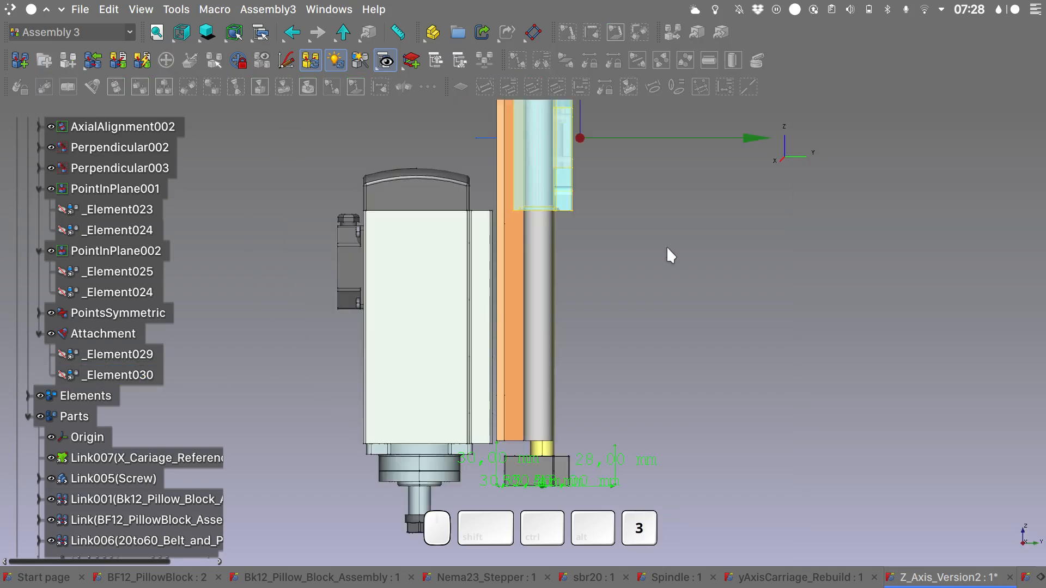
{"action": "scroll", "coordinate": [500, 425], "scroll_direction": "up", "scroll_amount": 5}
{"action": "scroll", "coordinate": [501, 424], "scroll_direction": "down", "scroll_amount": 5}
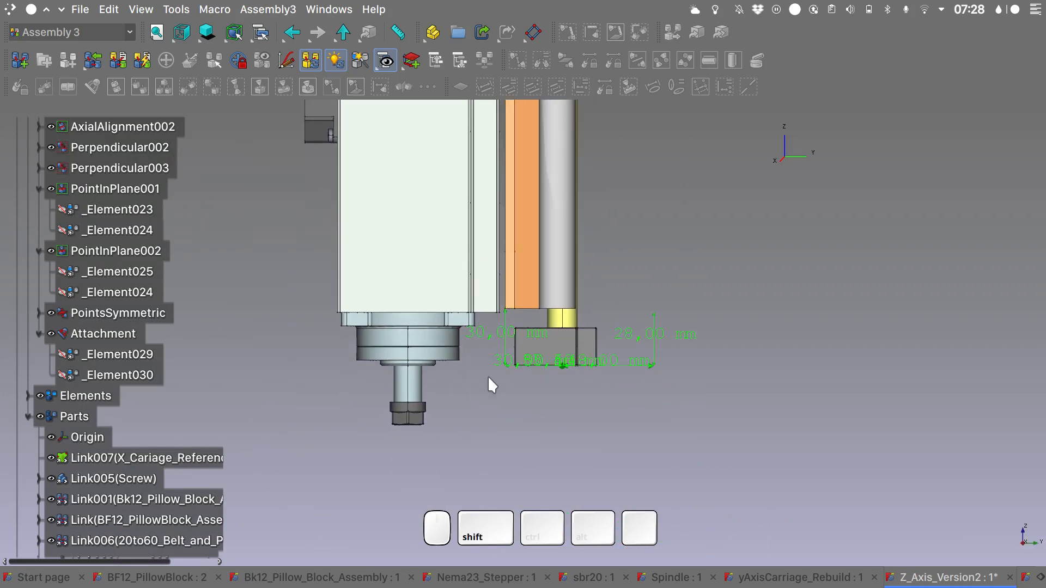
{"action": "middle_click_drag", "start_coordinate": [488, 375], "coordinate": [485, 294], "text": "alt"}
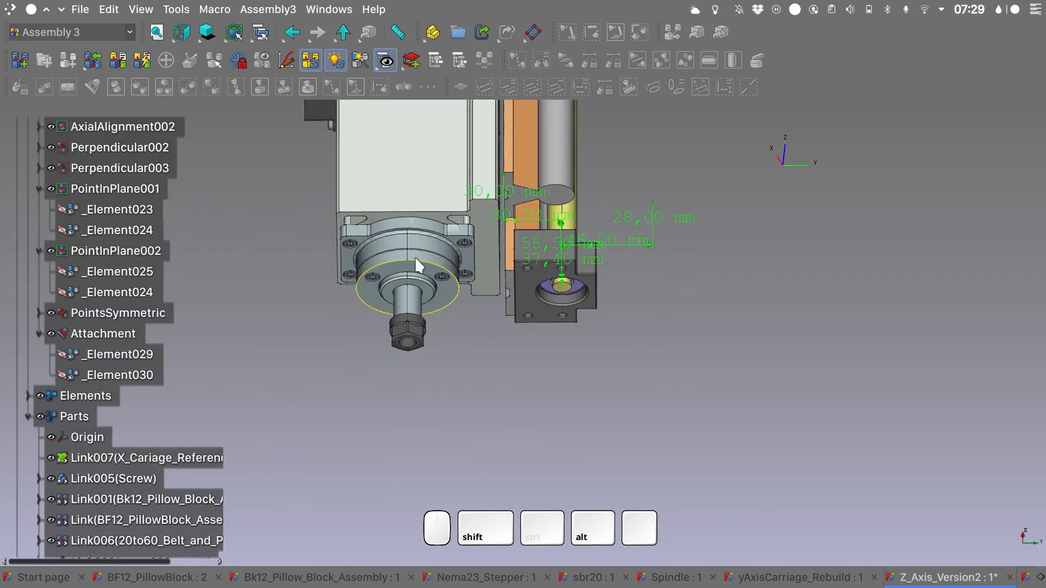
{"action": "key", "text": "w"}
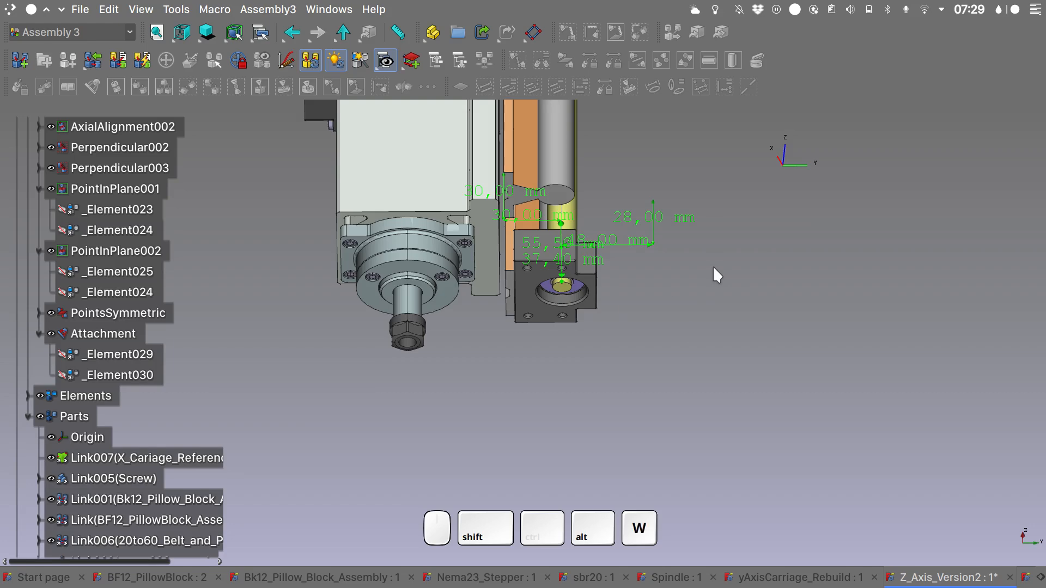
{"action": "left_click", "coordinate": [710, 203]}
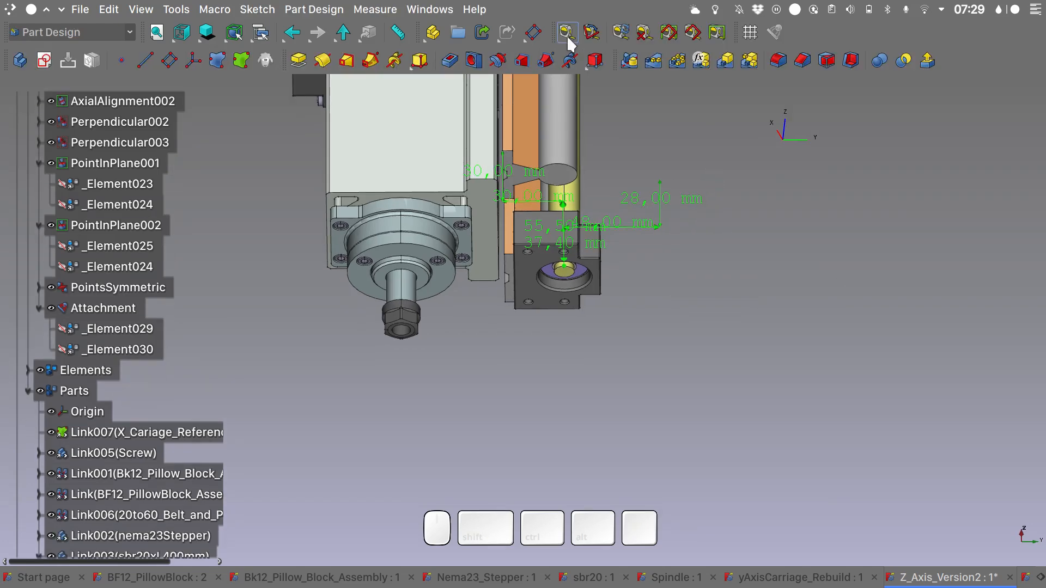
{"action": "left_click", "coordinate": [567, 36]}
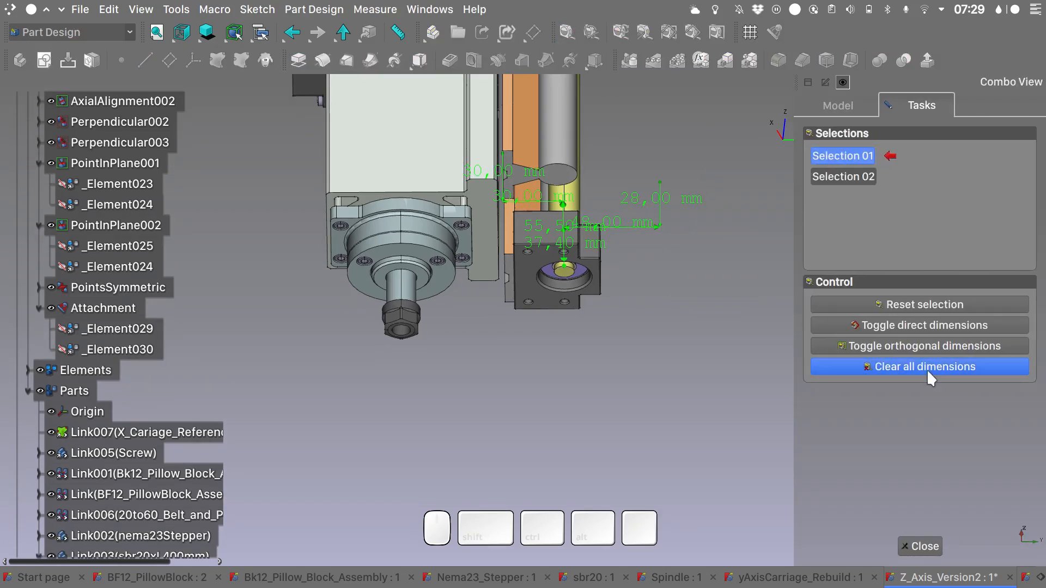
{"action": "left_click", "coordinate": [927, 366]}
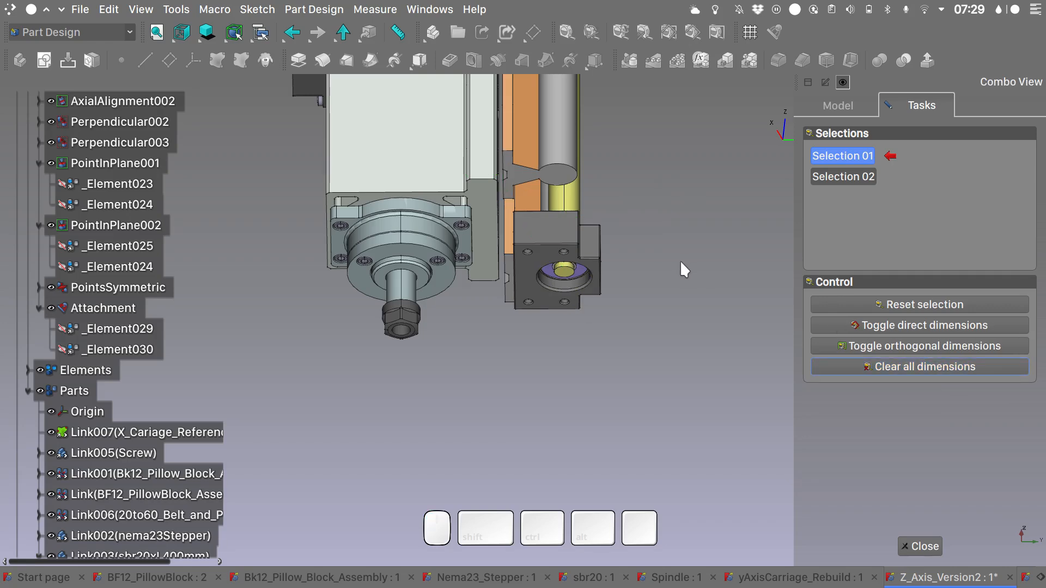
Step: Measure from the circular edge at the base of the spindle's shaft to the housing's lower corner beside the mounting plate
{"action": "left_click_drag", "start_coordinate": [680, 259], "coordinate": [656, 273], "text": "alt"}
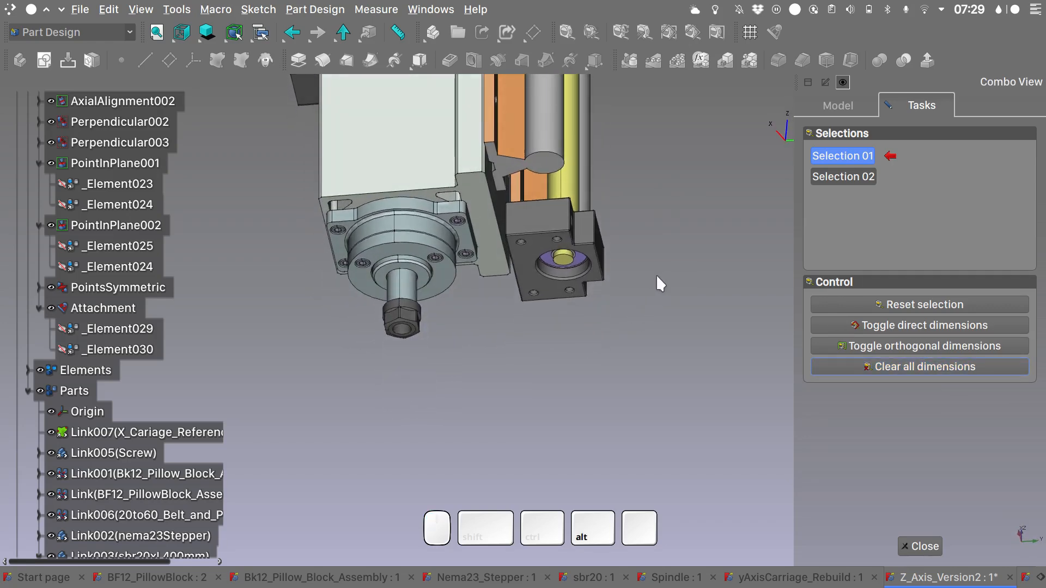
{"action": "scroll", "coordinate": [400, 270], "scroll_direction": "up", "scroll_amount": 3}
{"action": "left_click", "coordinate": [399, 270]}
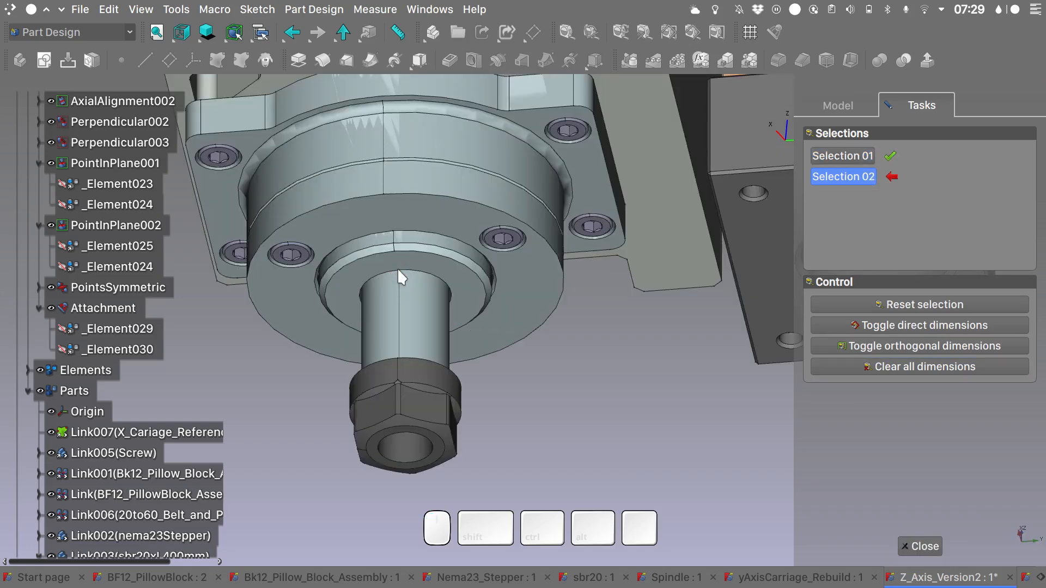
{"action": "scroll", "coordinate": [399, 270], "scroll_direction": "down", "scroll_amount": 2}
{"action": "scroll", "coordinate": [399, 271], "scroll_direction": "down", "scroll_amount": 1}
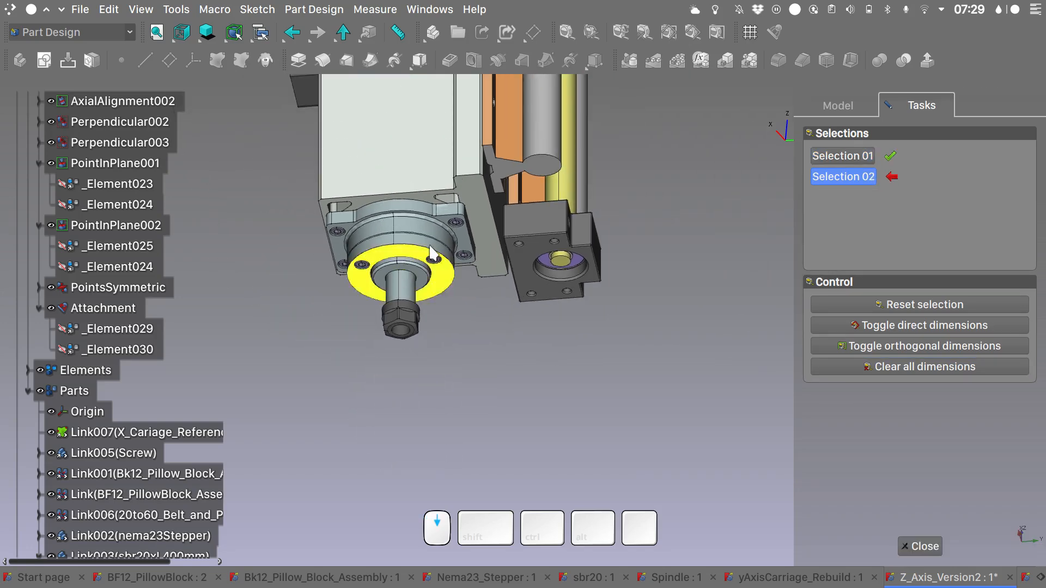
{"action": "left_click", "coordinate": [456, 177]}
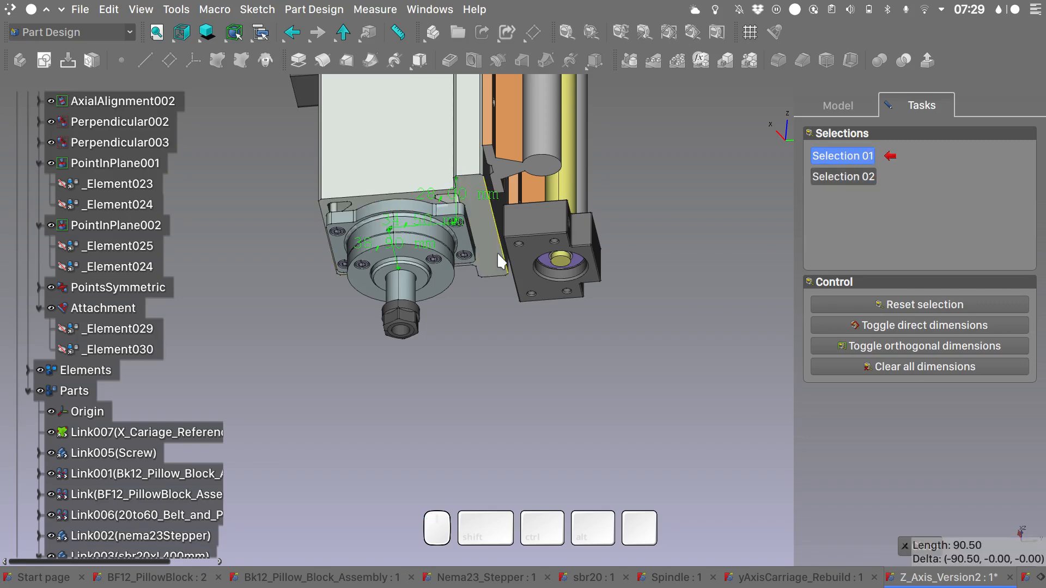
Step: Close the linear measurement and return to the Assembly 3 workbench
{"action": "left_click_drag", "start_coordinate": [487, 264], "coordinate": [383, 328], "text": "alt"}
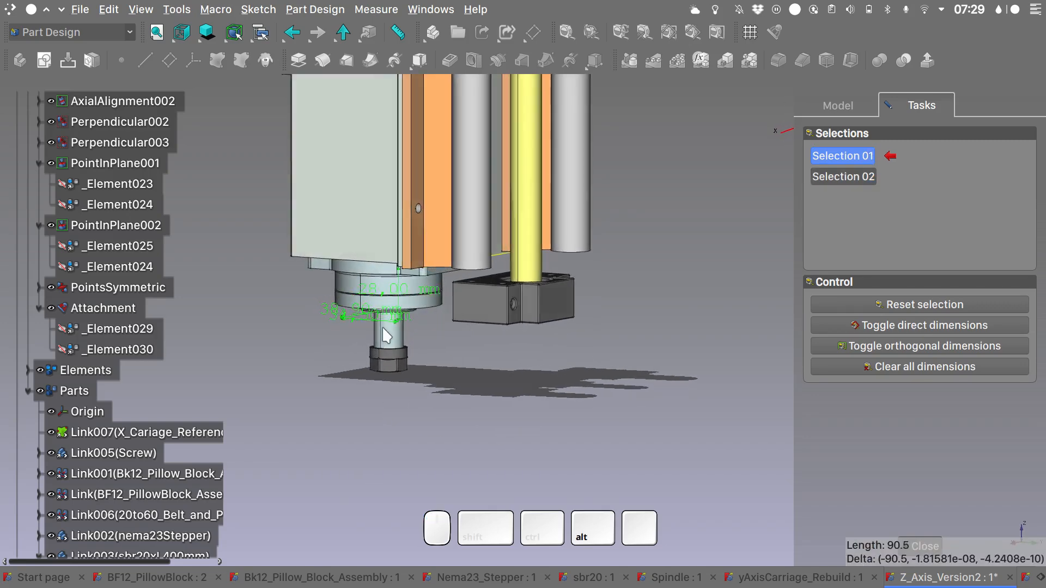
{"action": "left_click", "coordinate": [730, 459]}
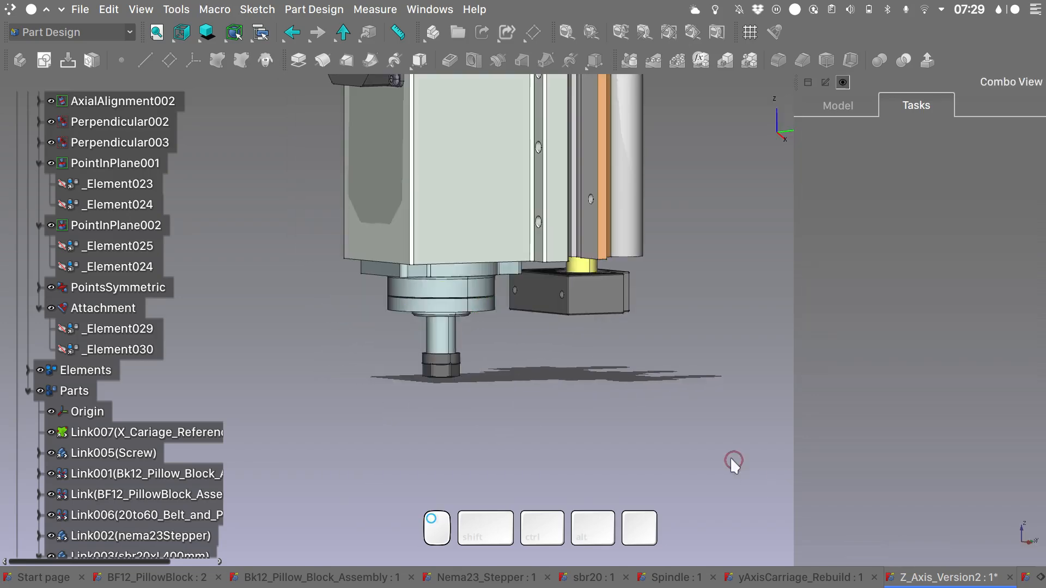
{"action": "key", "text": "w"}
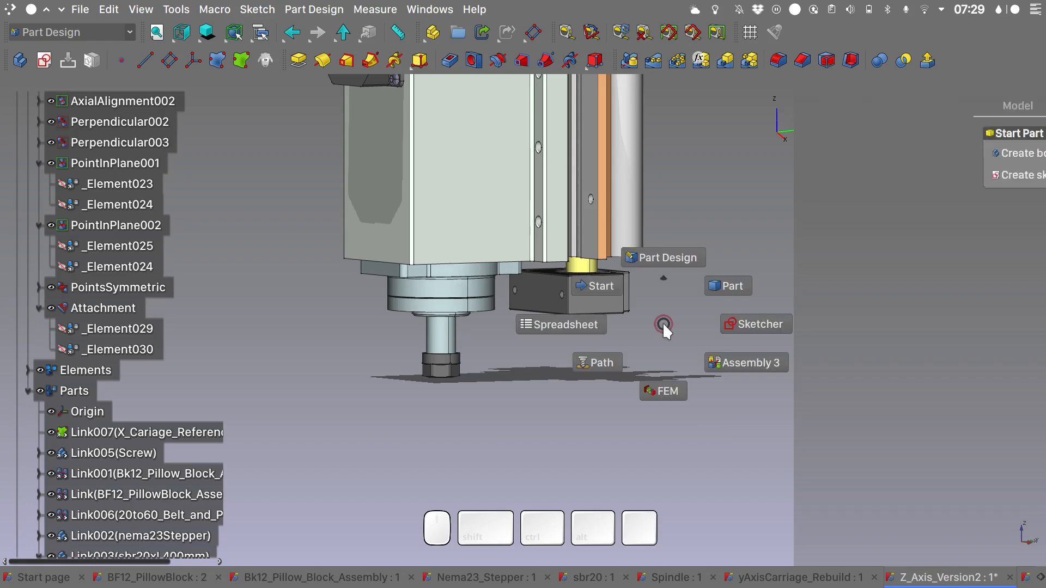
{"action": "left_click", "coordinate": [720, 364]}
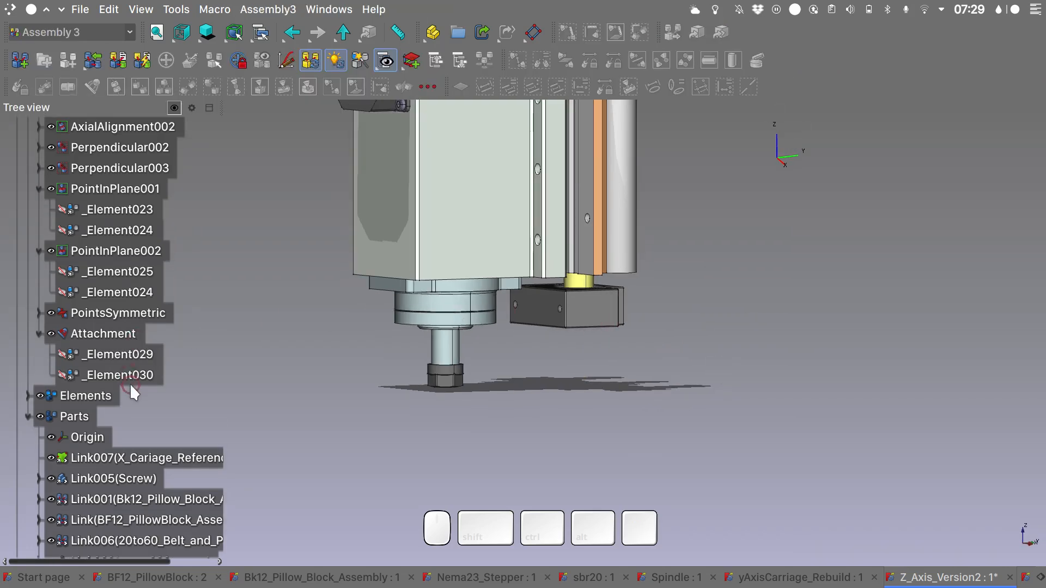
Step: Offset the Attachment's second element along z to lower the spindle until its housing is roughly level with the pillow block's underside
{"action": "left_click", "coordinate": [133, 375]}
{"action": "right_click", "coordinate": [133, 375]}
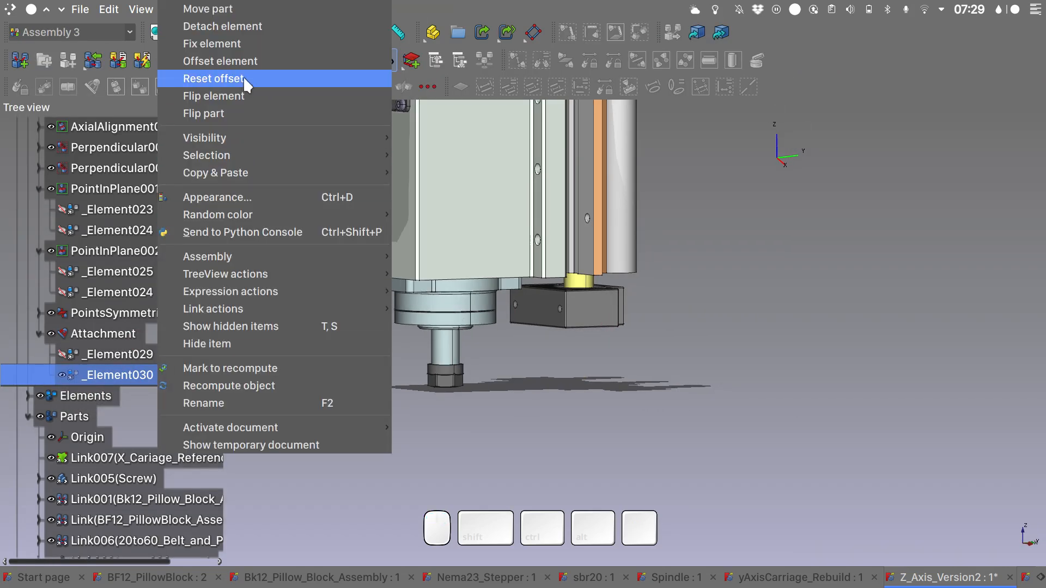
{"action": "left_click", "coordinate": [251, 61]}
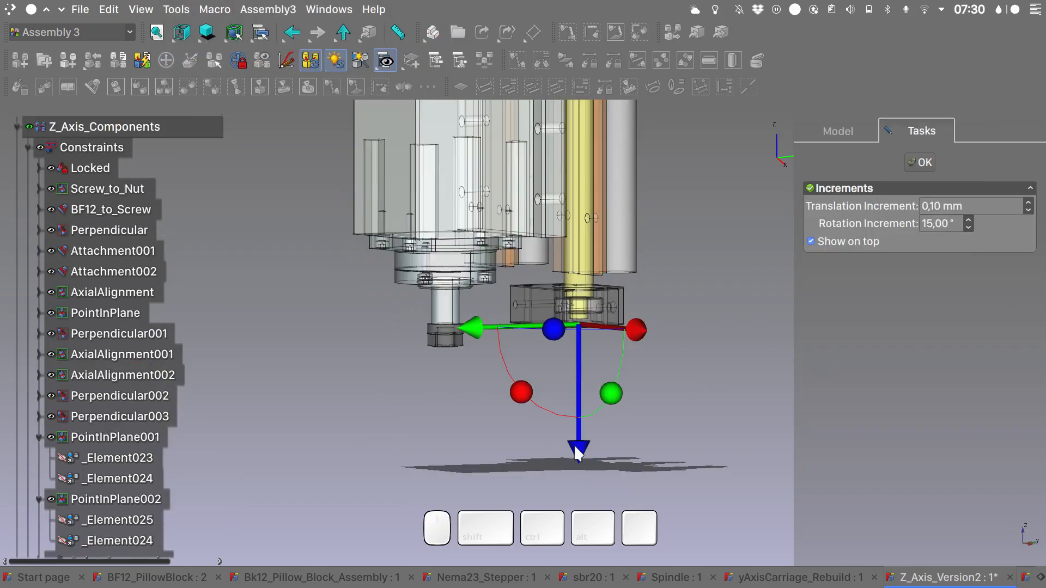
{"action": "left_click_drag", "start_coordinate": [577, 430], "coordinate": [575, 349]}
{"action": "left_click", "coordinate": [914, 161]}
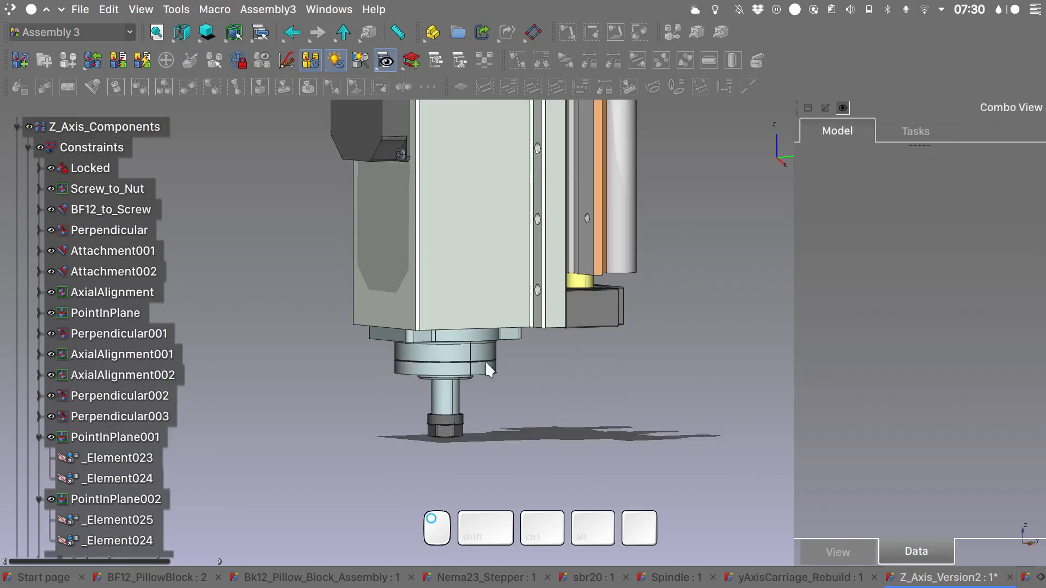
Step: Set the z offset of the spindle Attachment's second element to -28 mm
{"action": "left_click", "coordinate": [136, 334]}
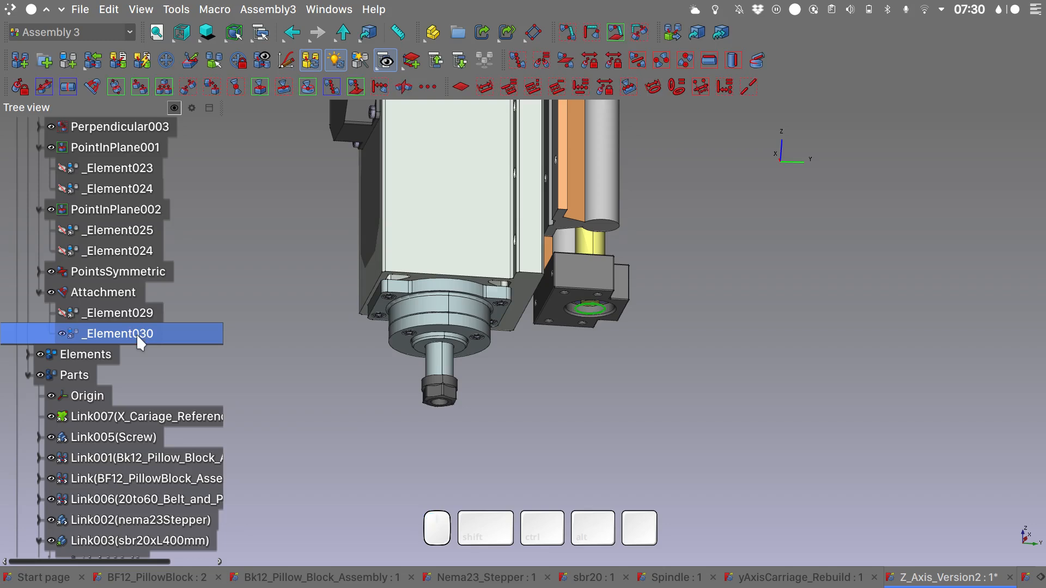
{"action": "left_click", "coordinate": [946, 309]}
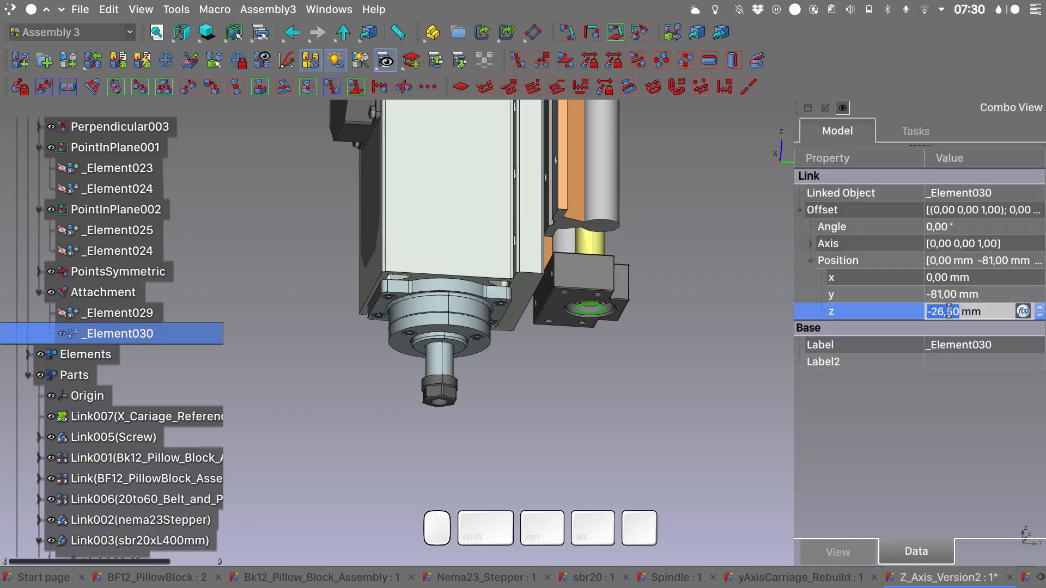
{"action": "type", "text": "28"}
{"action": "key", "text": "Return"}
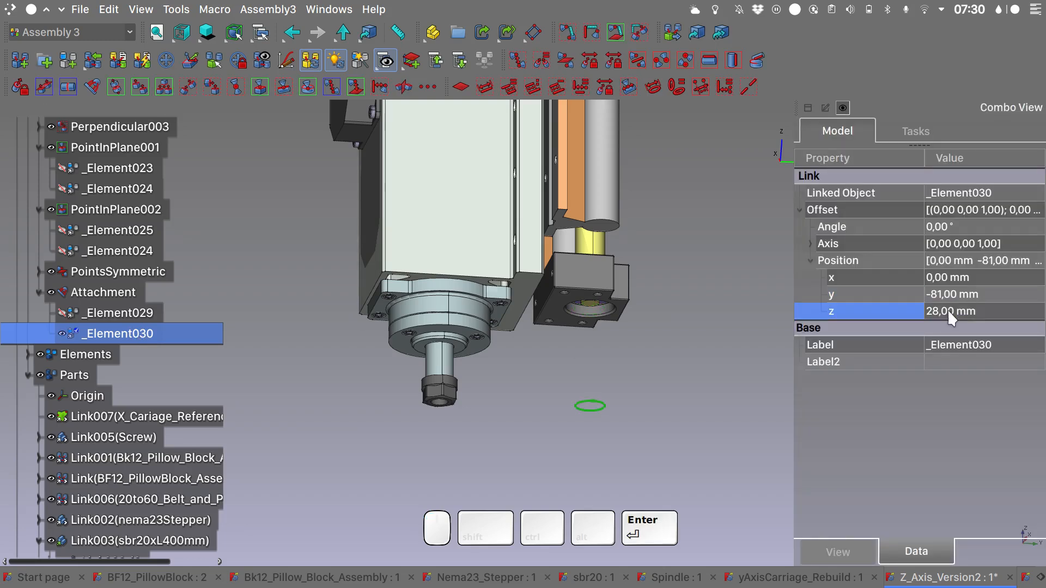
{"action": "left_click", "coordinate": [947, 309]}
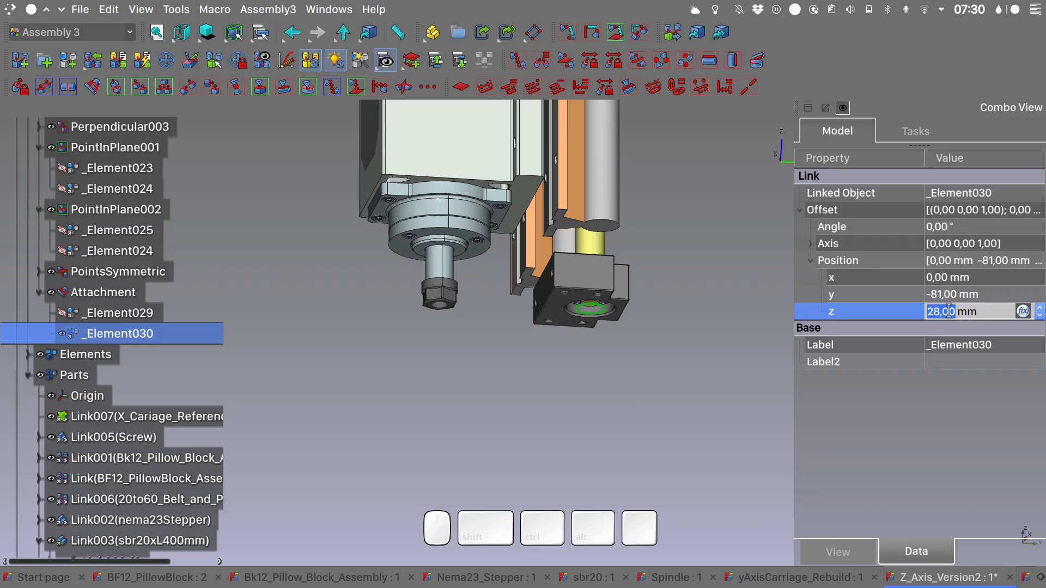
{"action": "type", "text": "-"}
Step: Check the spindle's alignment with the lower pillow block from the side, and inspect the complete Z axis assembly
{"action": "key", "text": "3"}
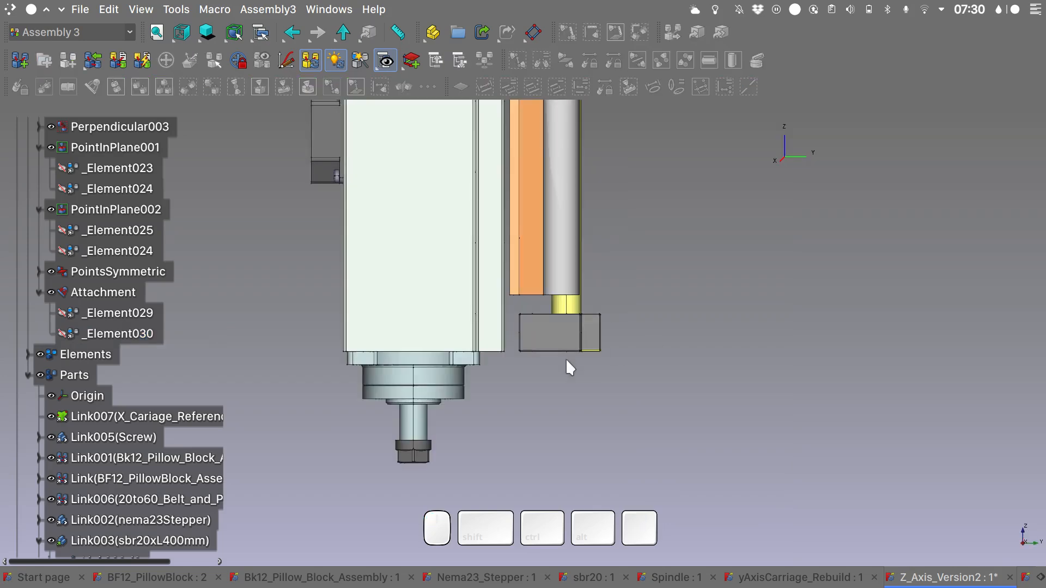
{"action": "middle_click_drag", "start_coordinate": [554, 377], "coordinate": [778, 489], "text": "shift"}
{"action": "scroll", "coordinate": [587, 357], "scroll_direction": "down", "scroll_amount": 4}
{"action": "middle_click_drag", "start_coordinate": [674, 284], "coordinate": [660, 402], "text": "shift"}
{"action": "scroll", "coordinate": [660, 402], "scroll_direction": "down", "scroll_amount": 2}
{"action": "middle_click_drag", "start_coordinate": [660, 402], "coordinate": [755, 283], "text": "alt+shift"}
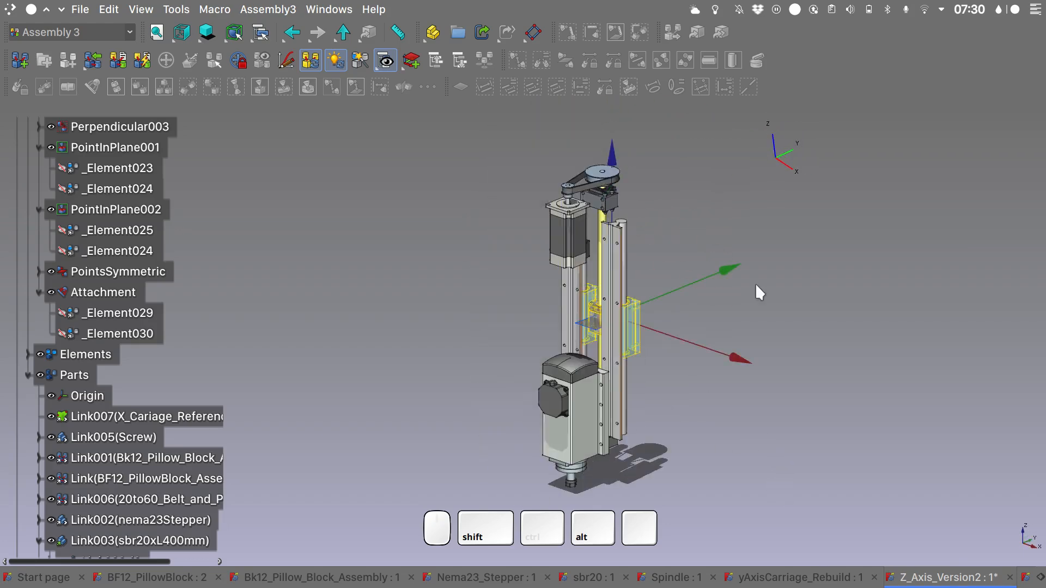
{"action": "middle_click_drag", "start_coordinate": [685, 208], "coordinate": [659, 190], "text": "shift"}
{"action": "scroll", "coordinate": [652, 204], "scroll_direction": "up", "scroll_amount": 2}
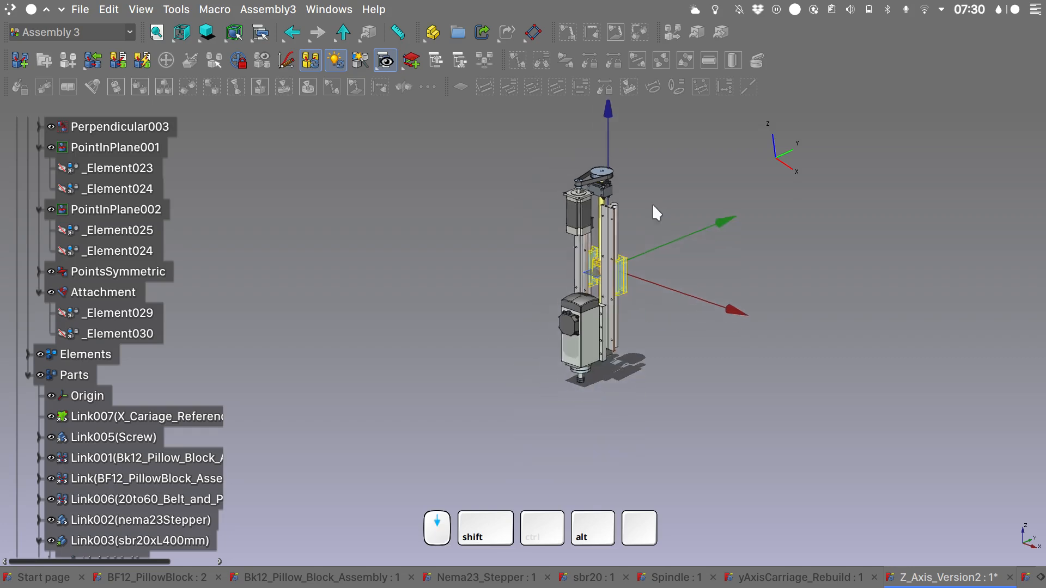